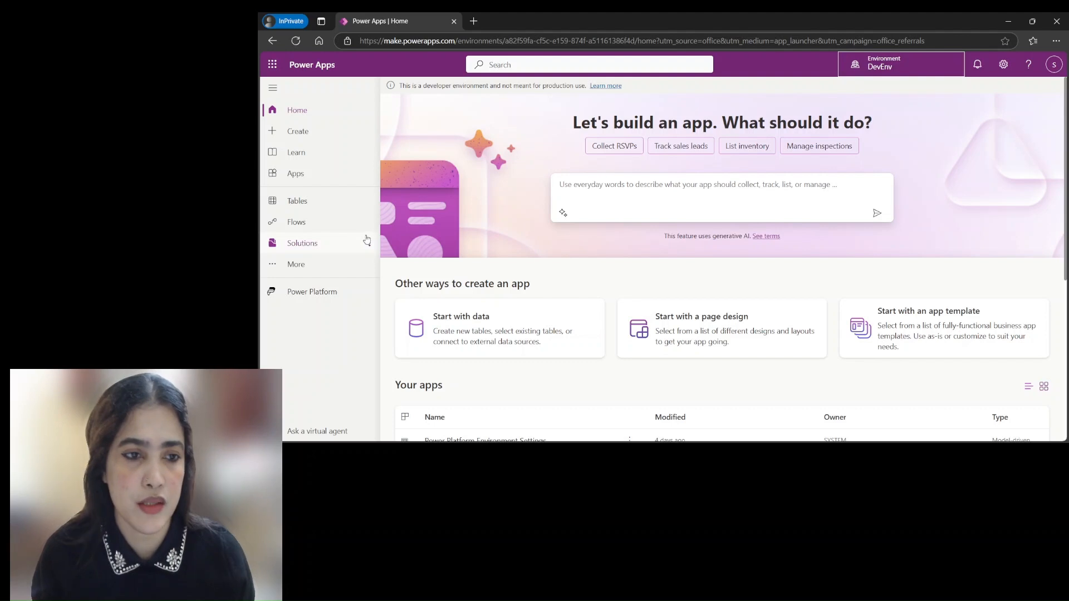
- Start a new Dataverse table with advanced properties and set its display name to Cruises
left_click(297, 202)
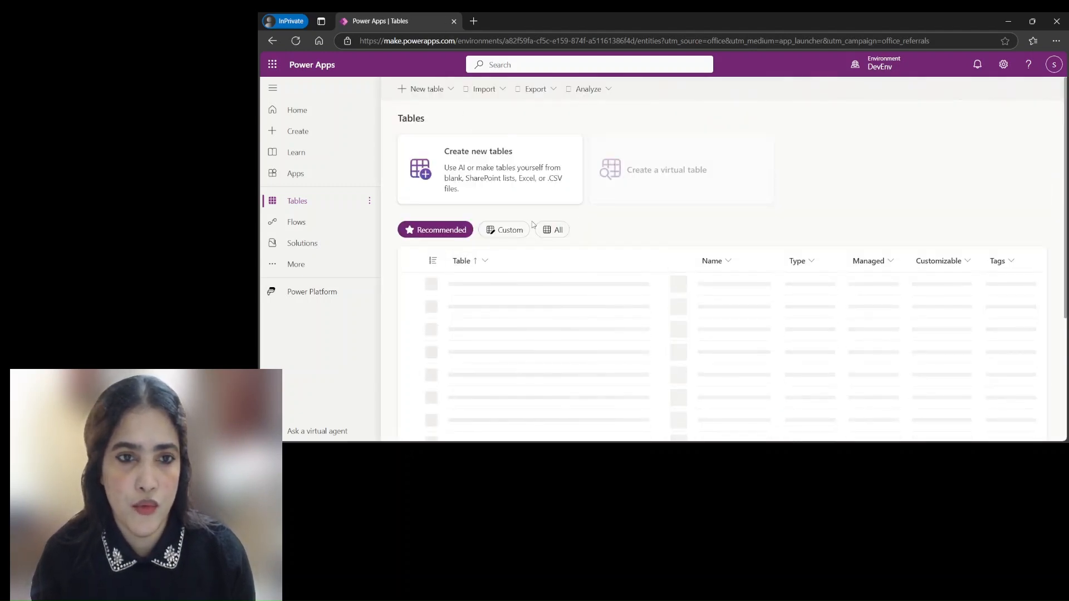
left_click(441, 95)
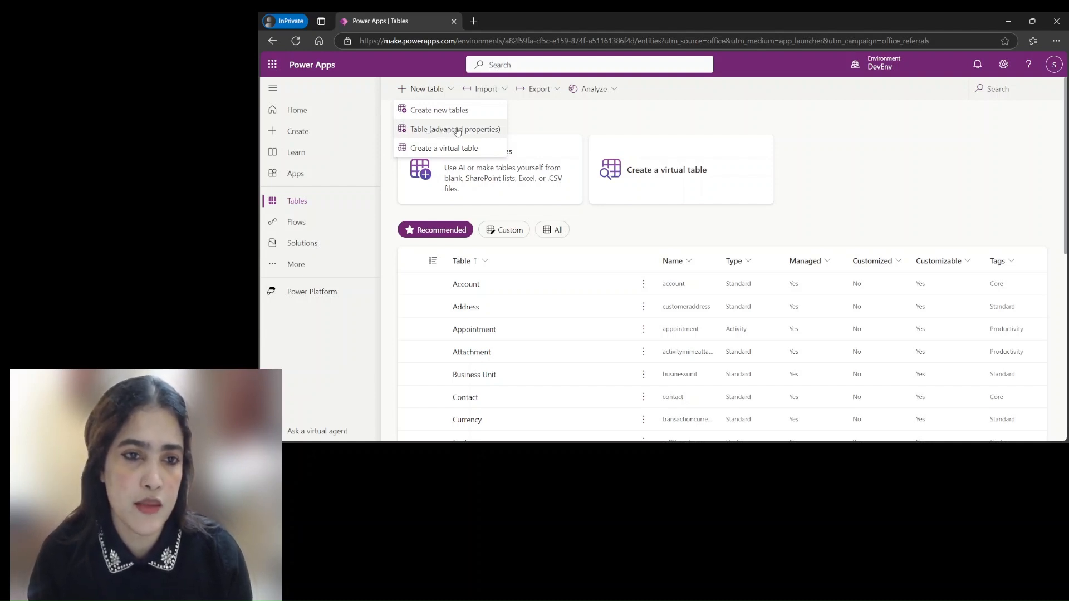
left_click(457, 129)
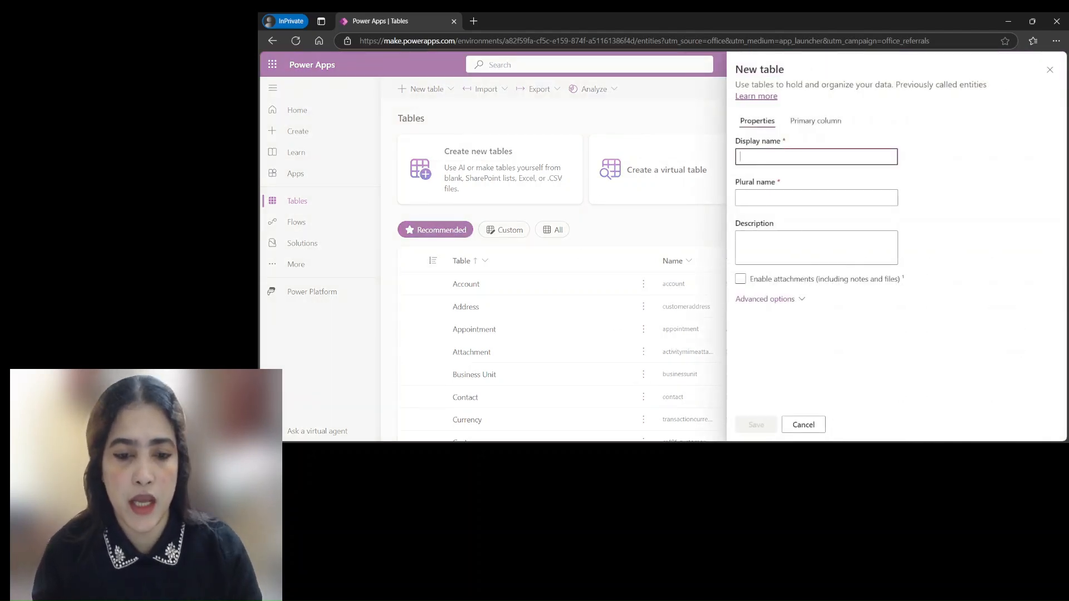
left_click(653, 454)
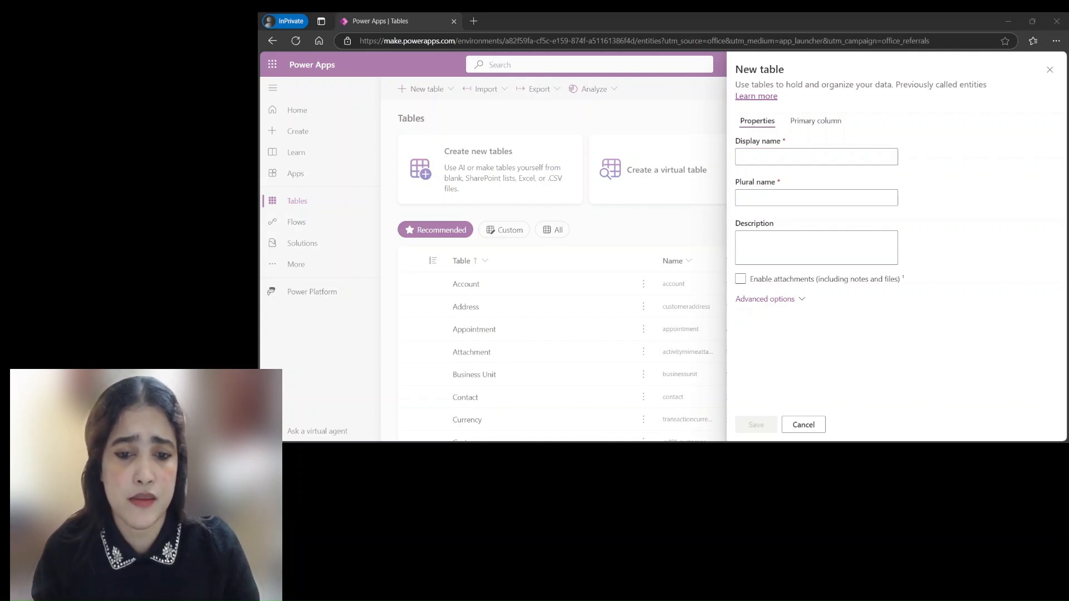
left_click(806, 254)
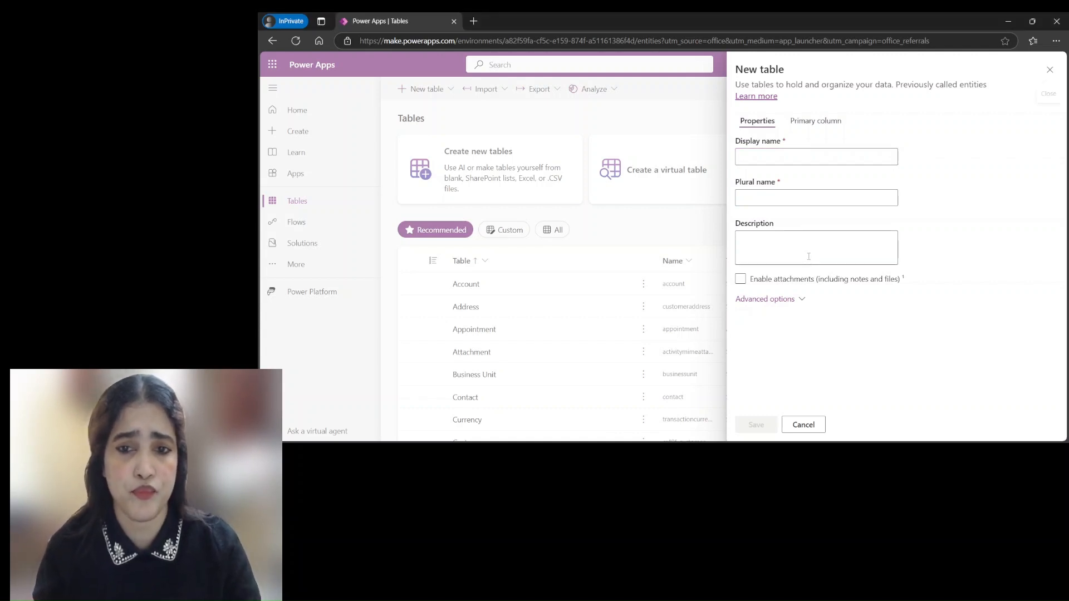
left_click(787, 154)
type("Cruises")
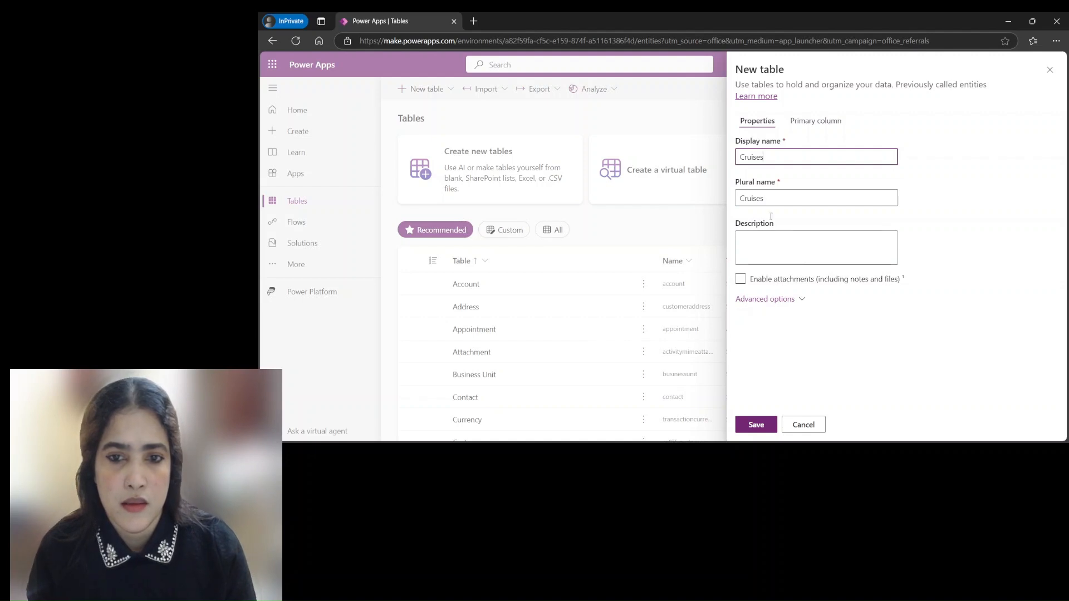
- In the new table's advanced options, choose the Standard type and User or team record ownership
left_click(774, 301)
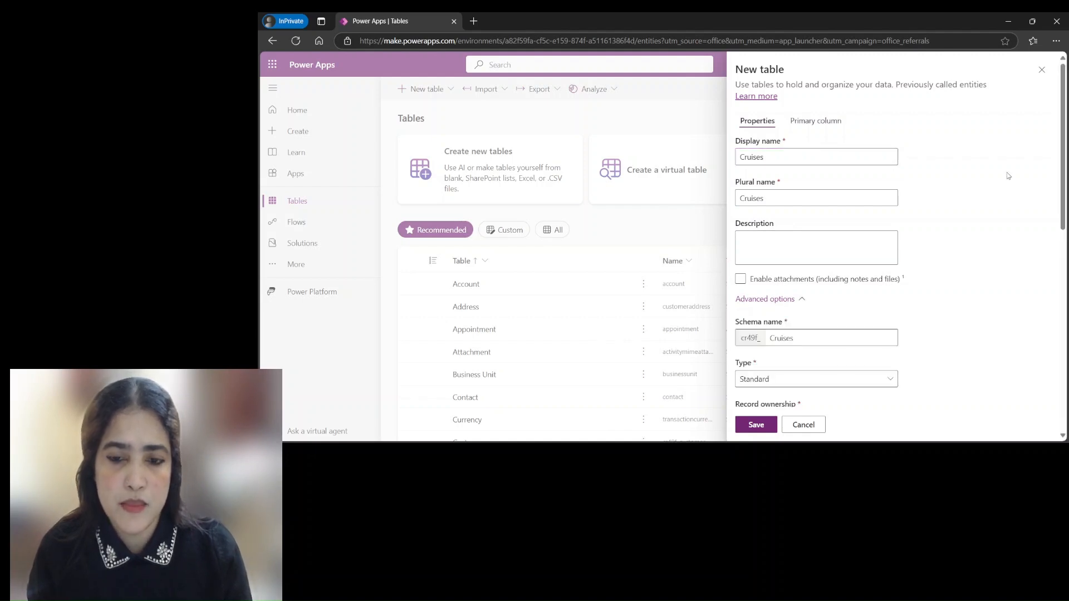
scroll(1062, 143, "down", 3)
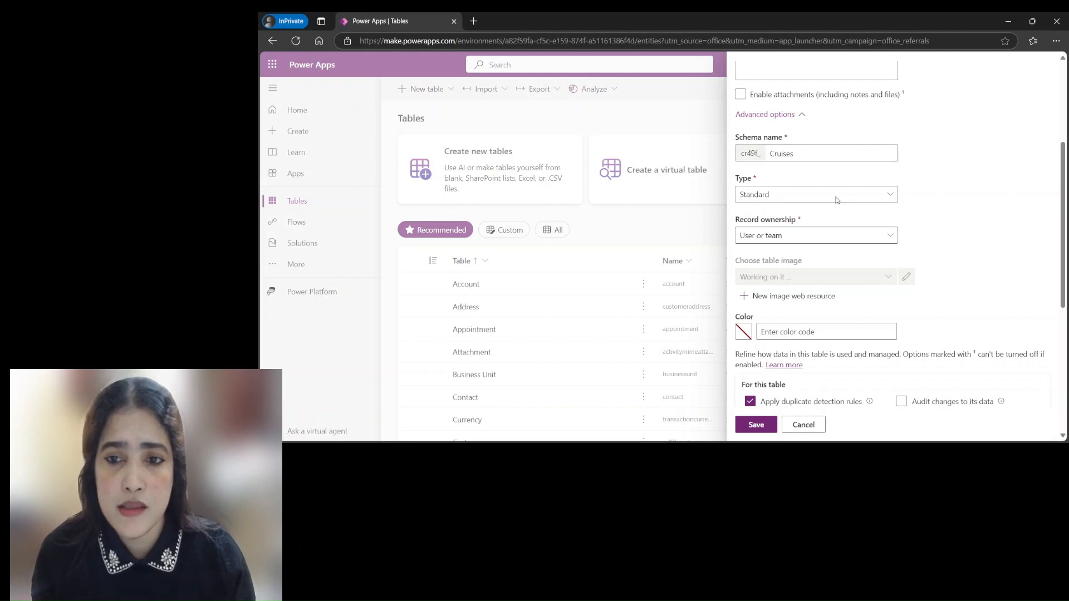
left_click(889, 195)
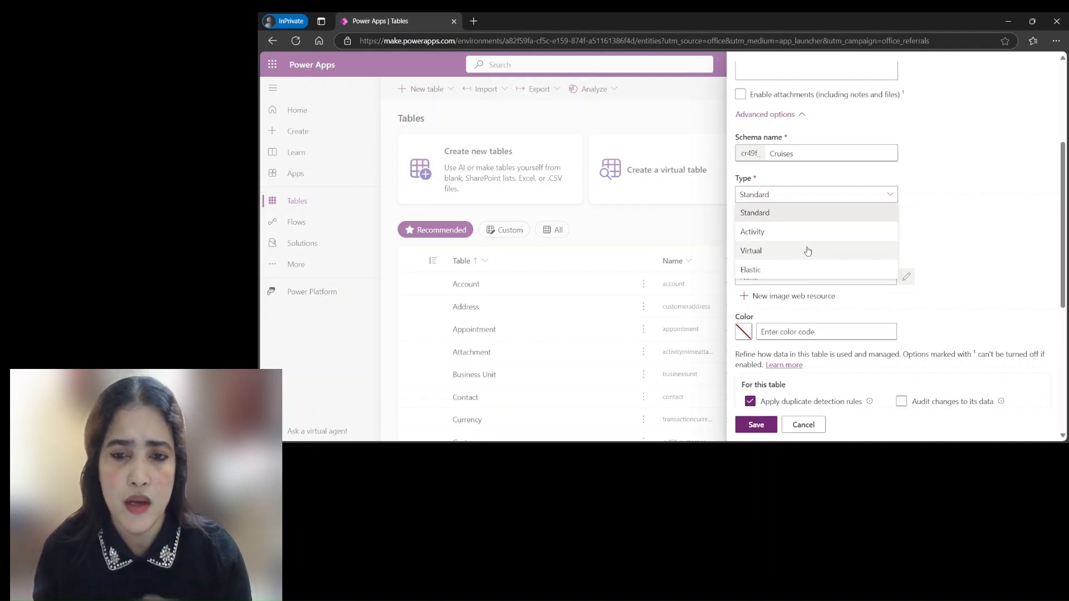
left_click(758, 213)
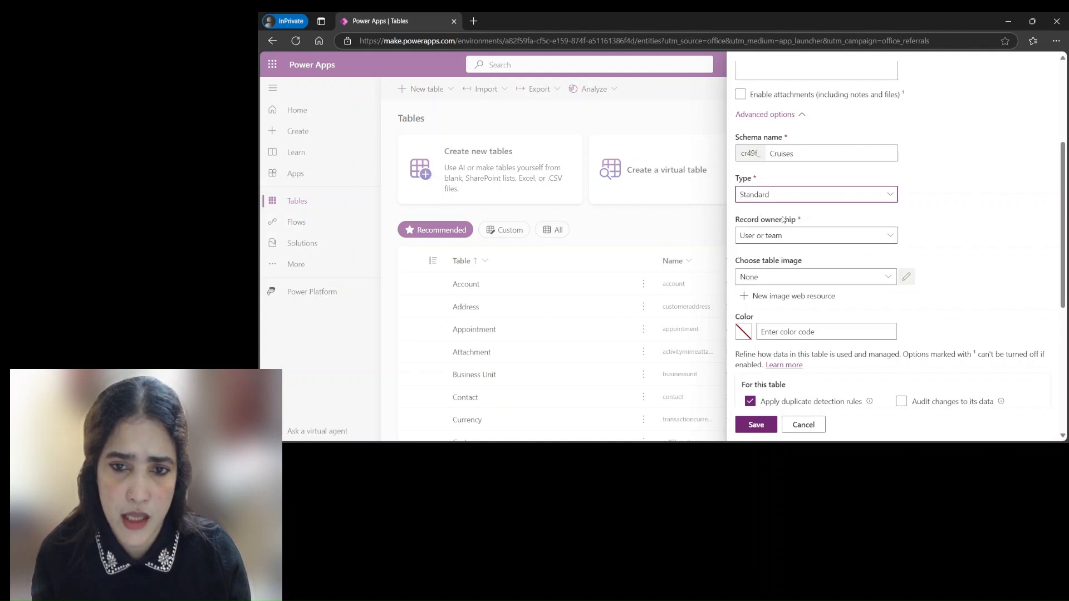
left_click(887, 236)
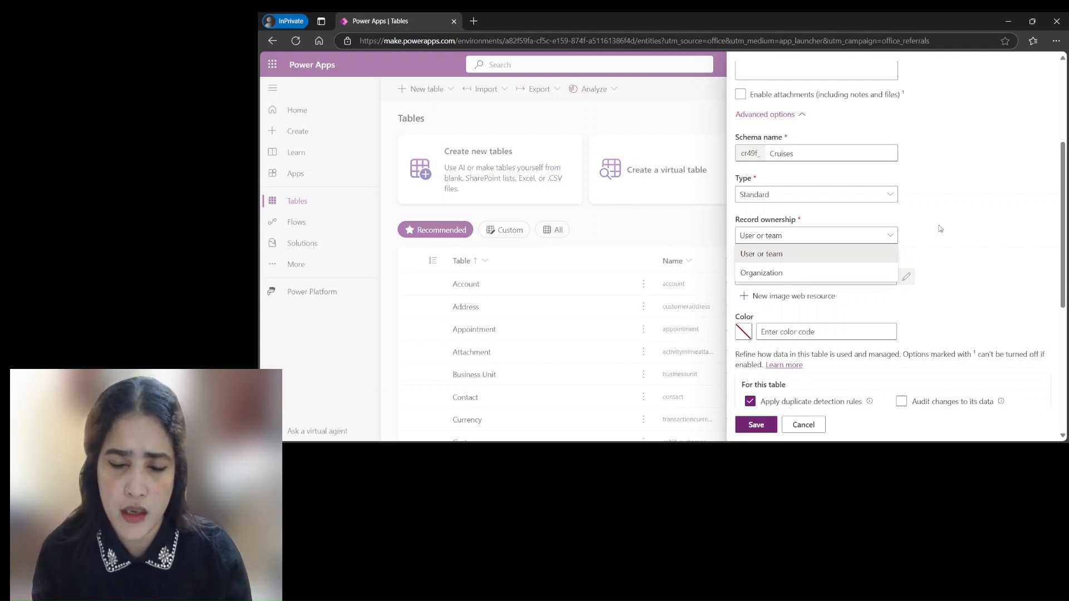
left_click(779, 256)
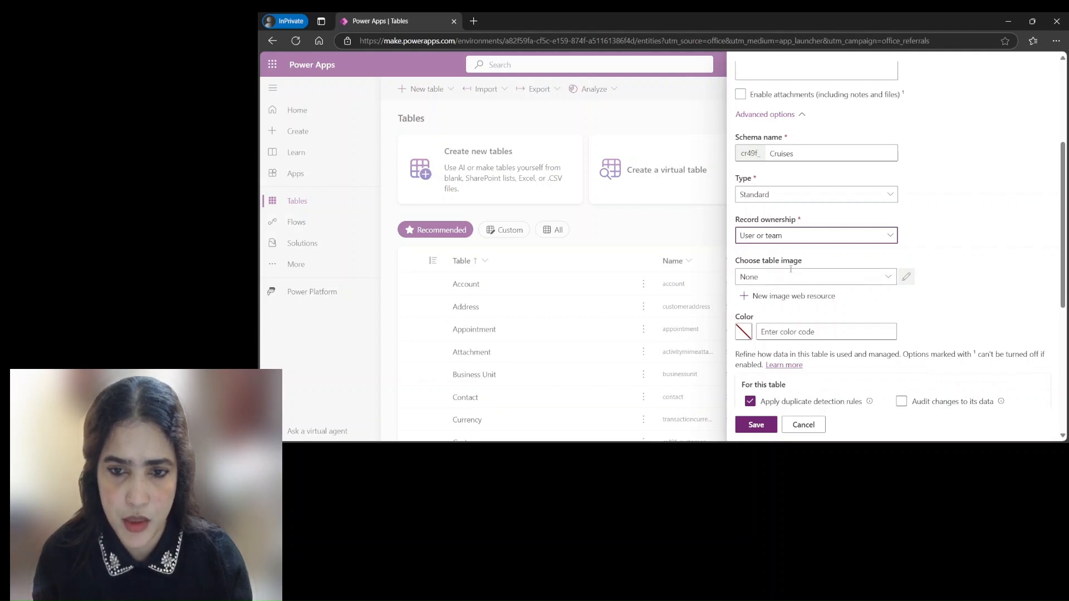
scroll(924, 292, "down", 3)
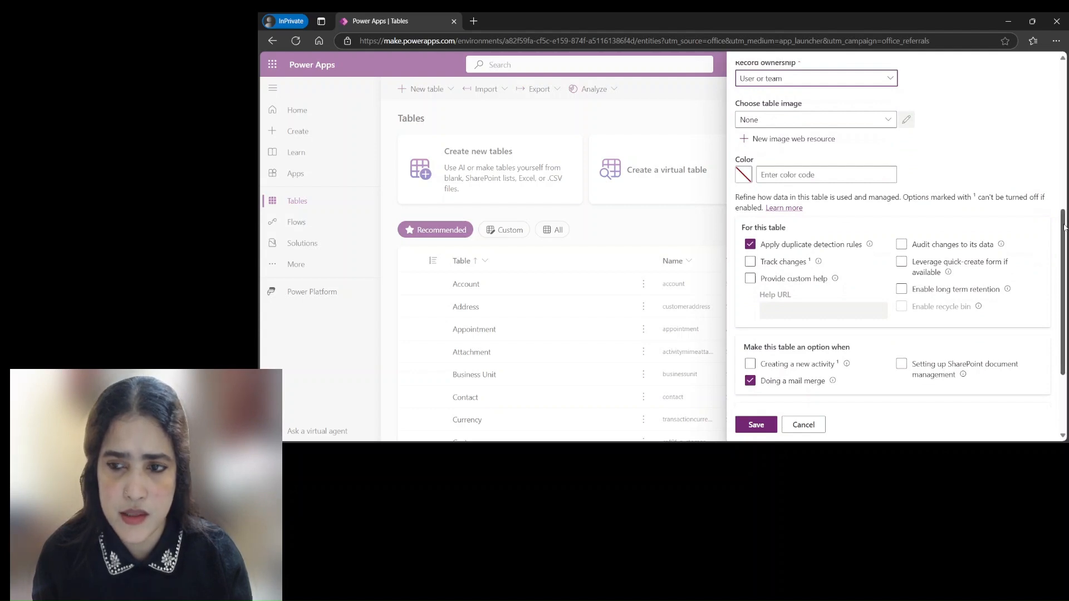
left_click_drag(1063, 225, 1061, 73)
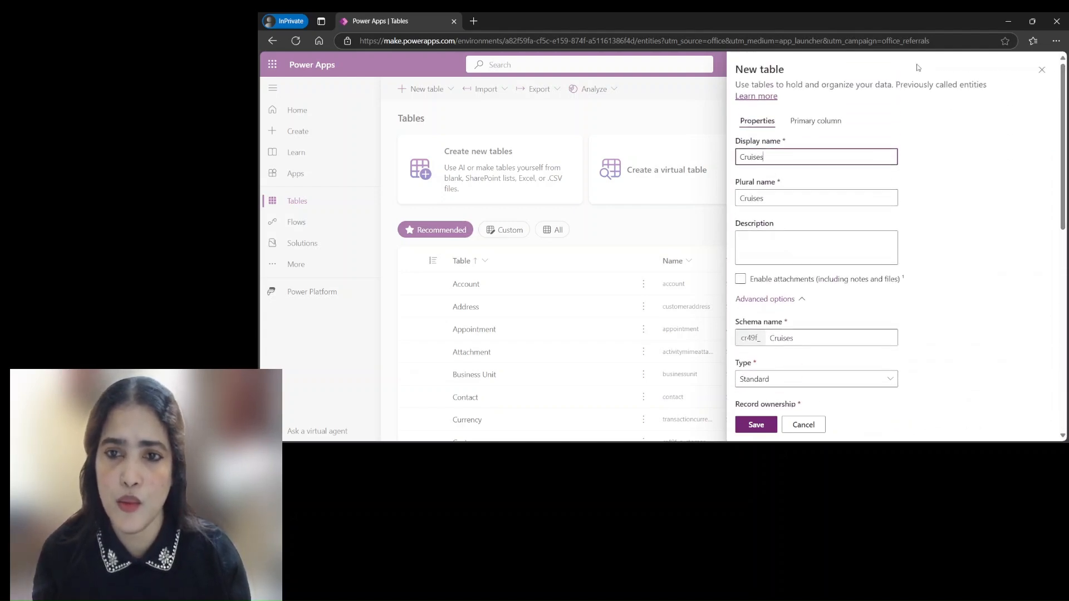
- Name the primary column CruiseID with the Business required column requirement, and save the new table
left_click(816, 122)
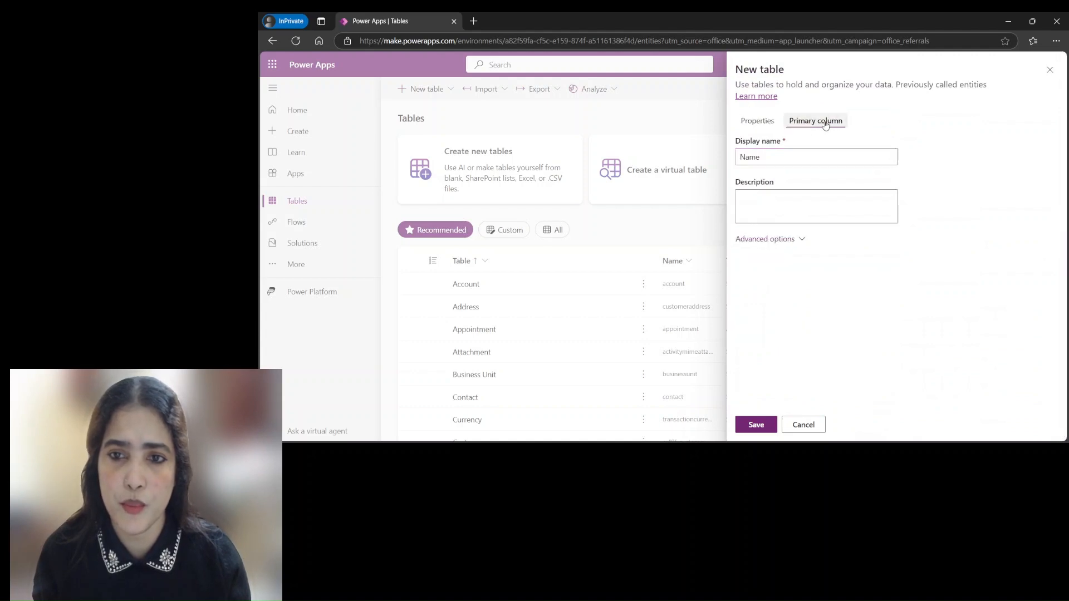
double_click(773, 156)
type("C")
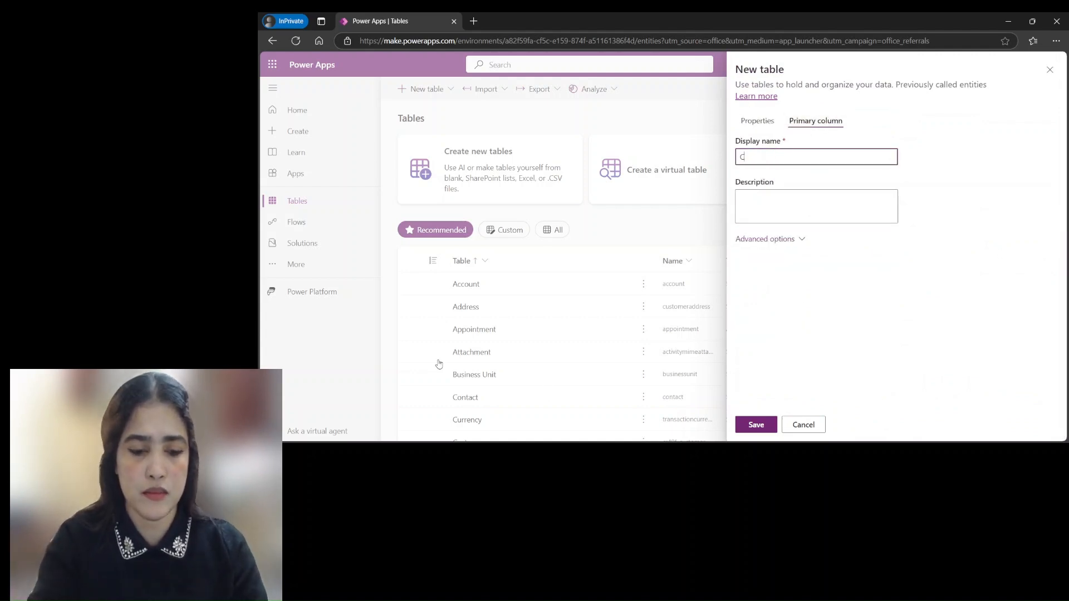
type("ruiseID")
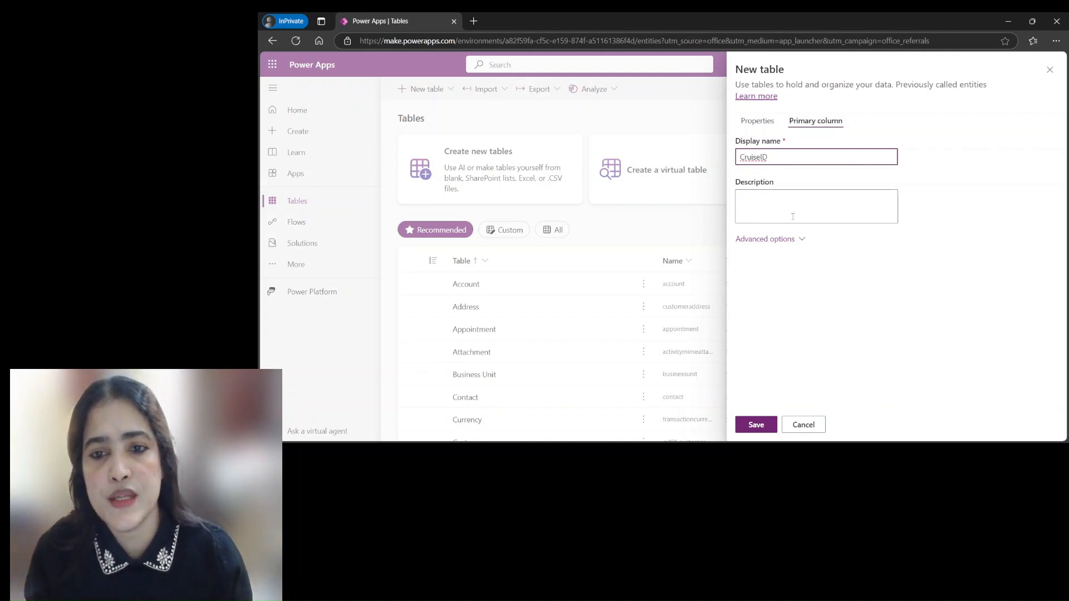
left_click(797, 239)
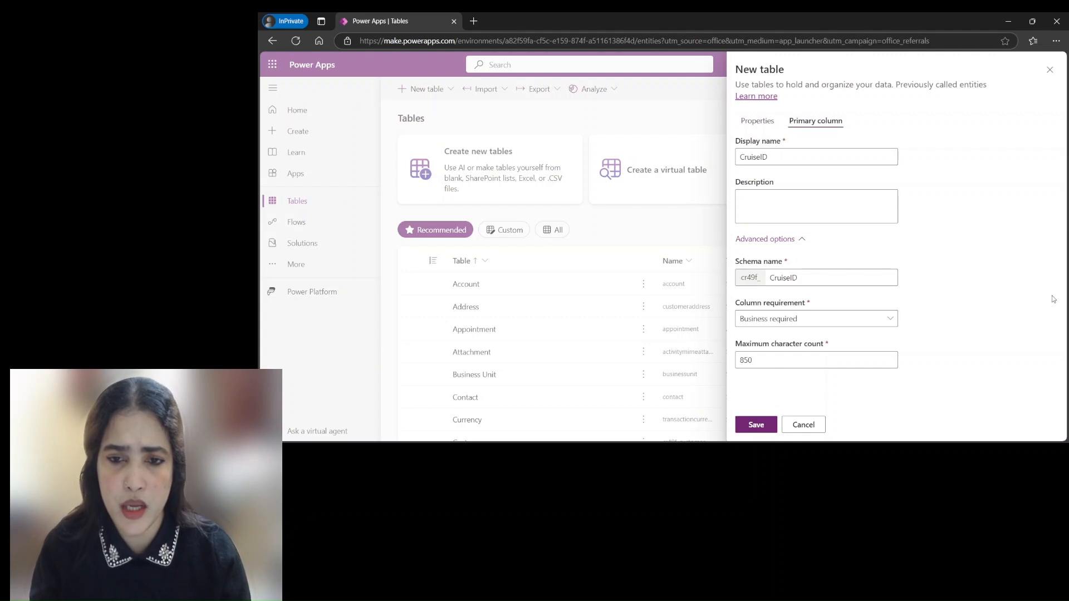
left_click(891, 320)
left_click(799, 356)
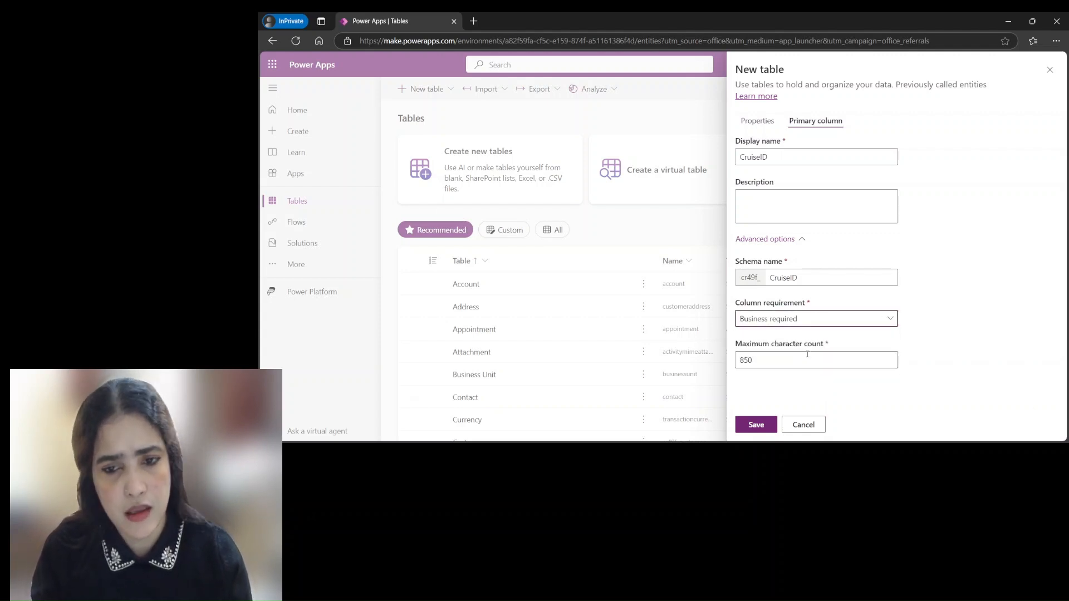
left_click(756, 426)
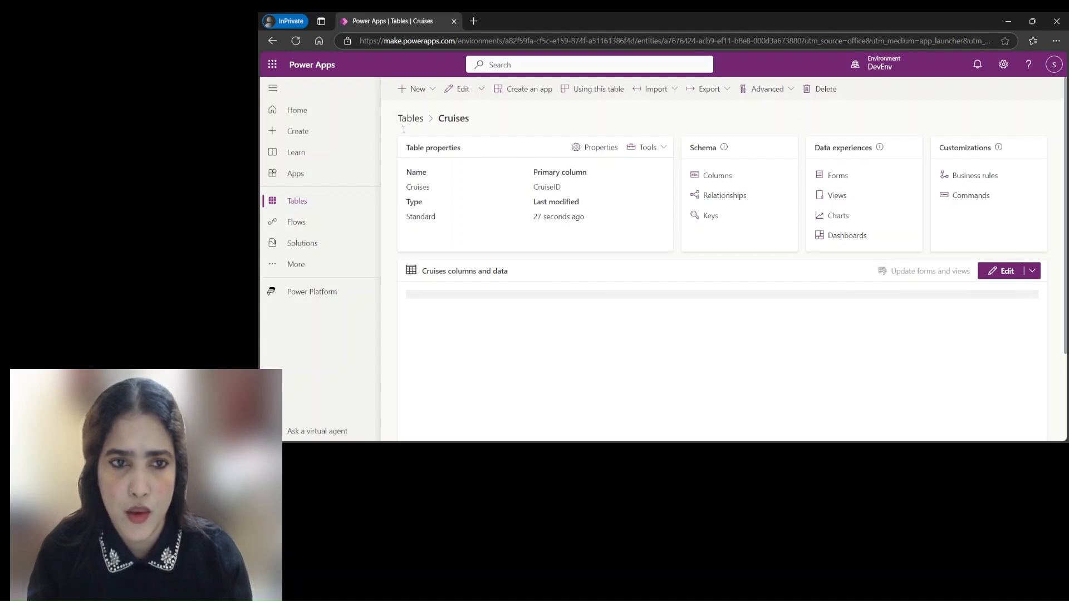
scroll(723, 304, "down", 2)
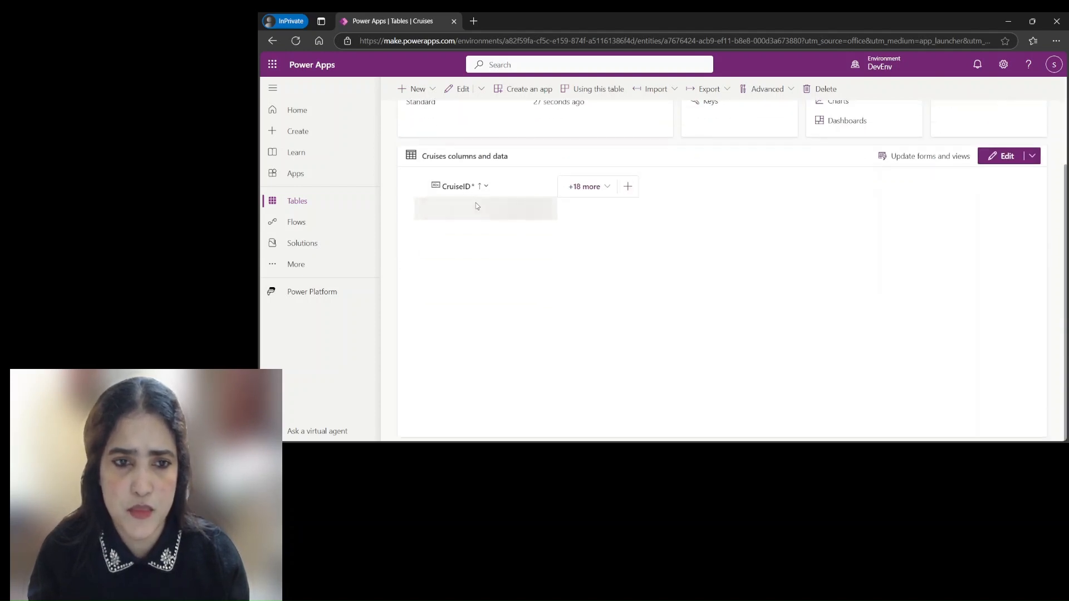
scroll(689, 296, "up", 2)
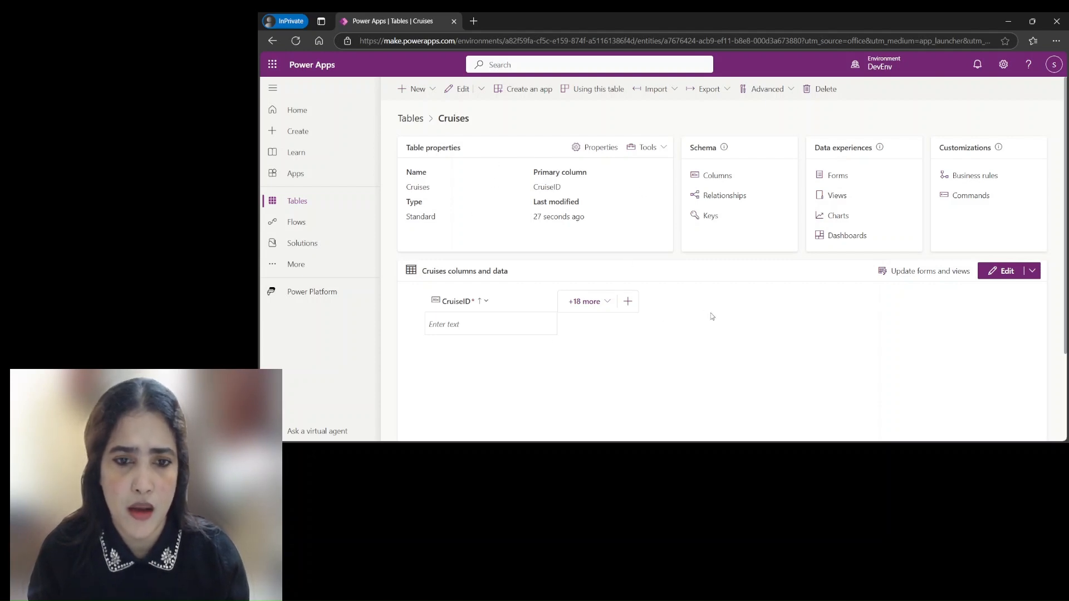
scroll(711, 315, "down", 2)
scroll(711, 315, "up", 2)
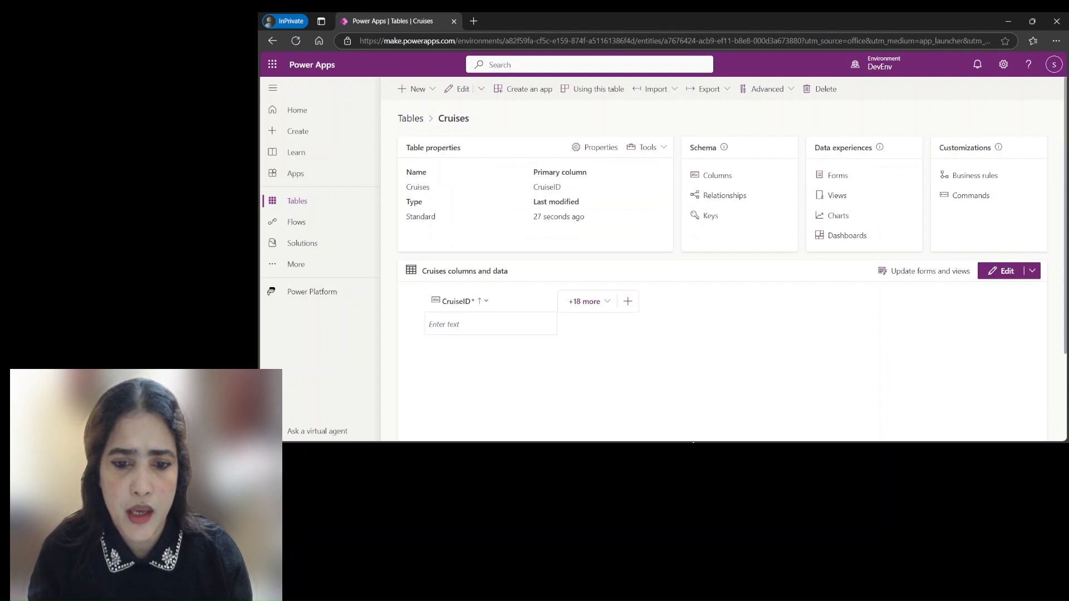
left_click(643, 439)
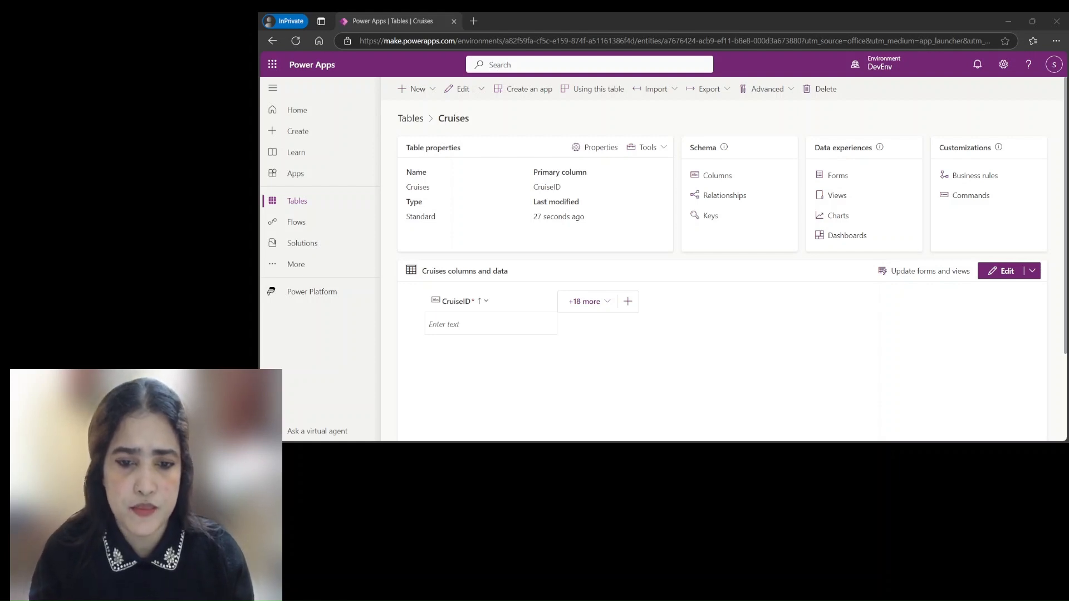
left_click(480, 216)
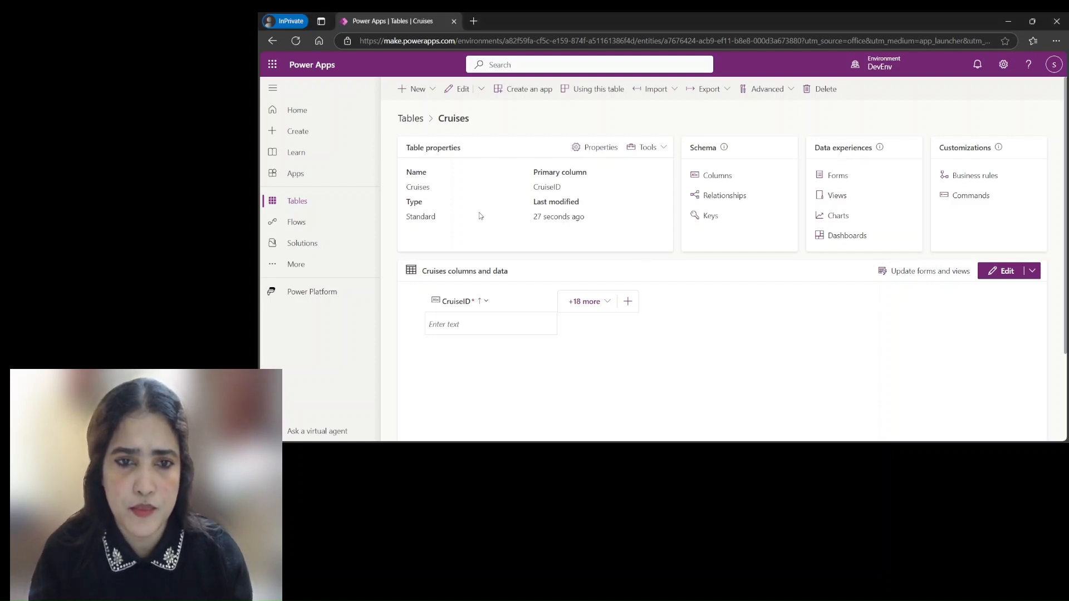
- Start a new column in the Cruises table with the display name CruiseDate
left_click(628, 302)
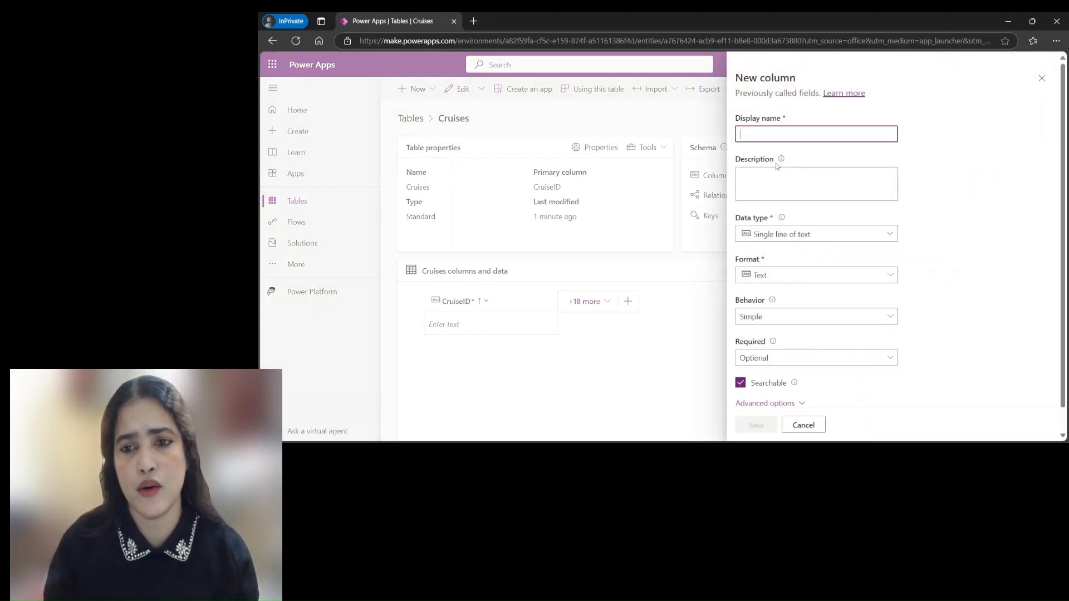
scroll(779, 167, "down", 1)
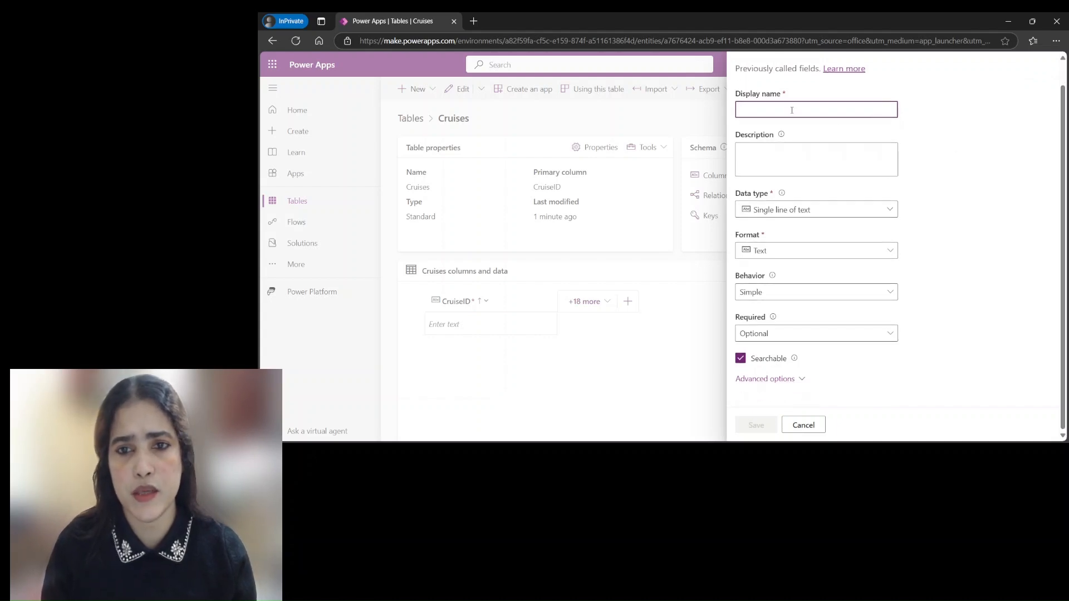
type("Cruis")
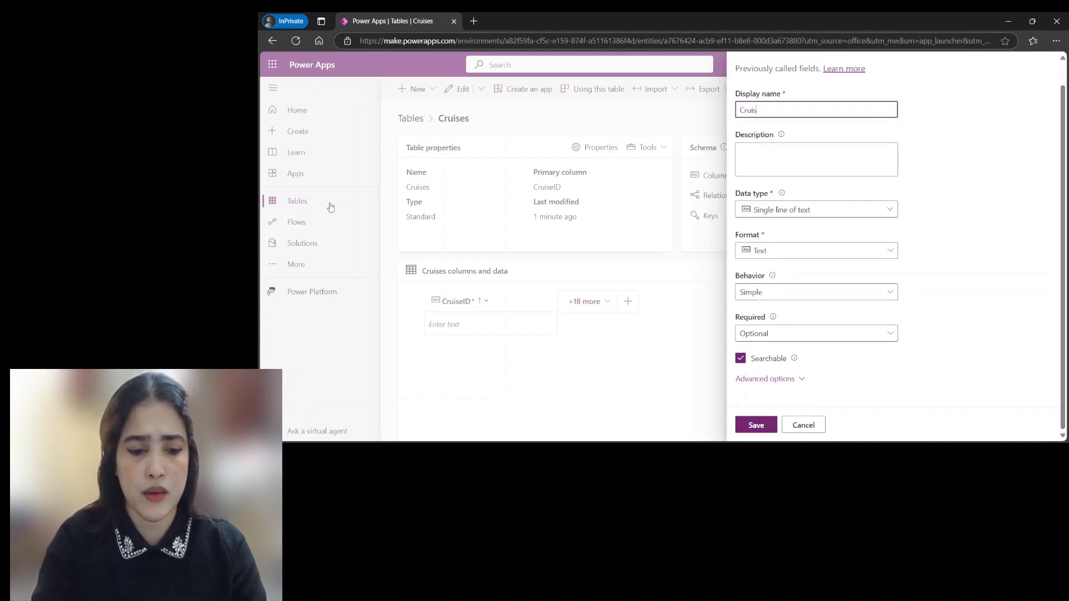
type("eDate")
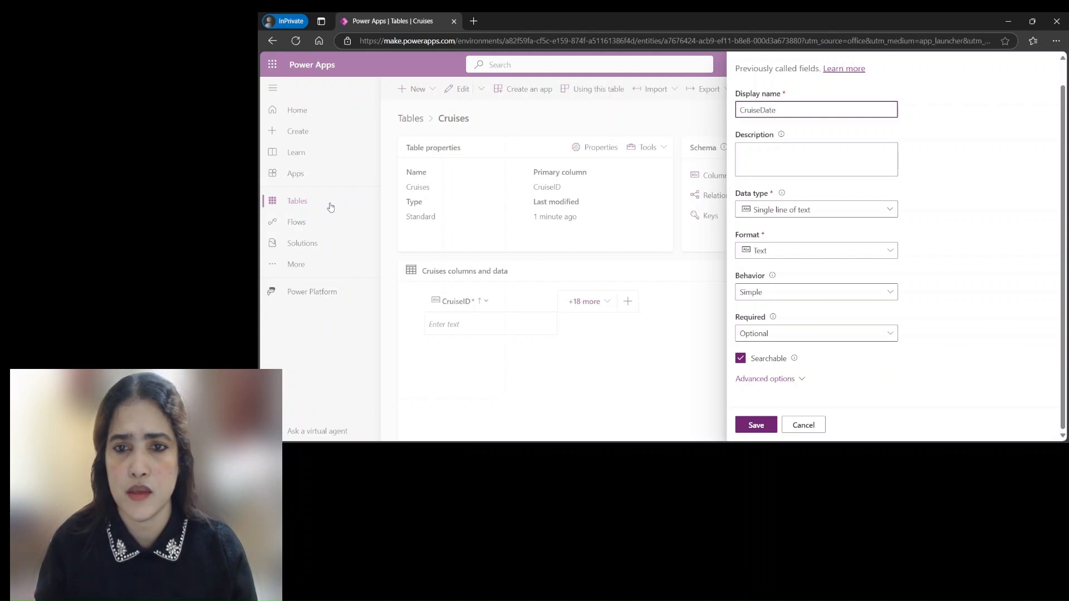
- Set the new column's data type to Date and time with the Date only format, and show its advanced options
left_click(889, 210)
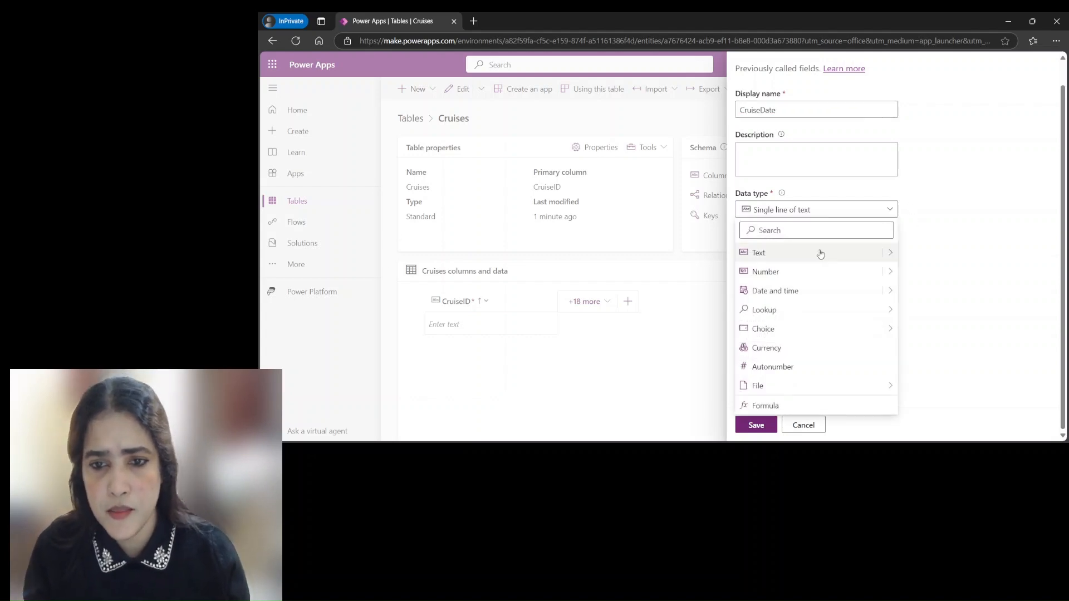
left_click(857, 291)
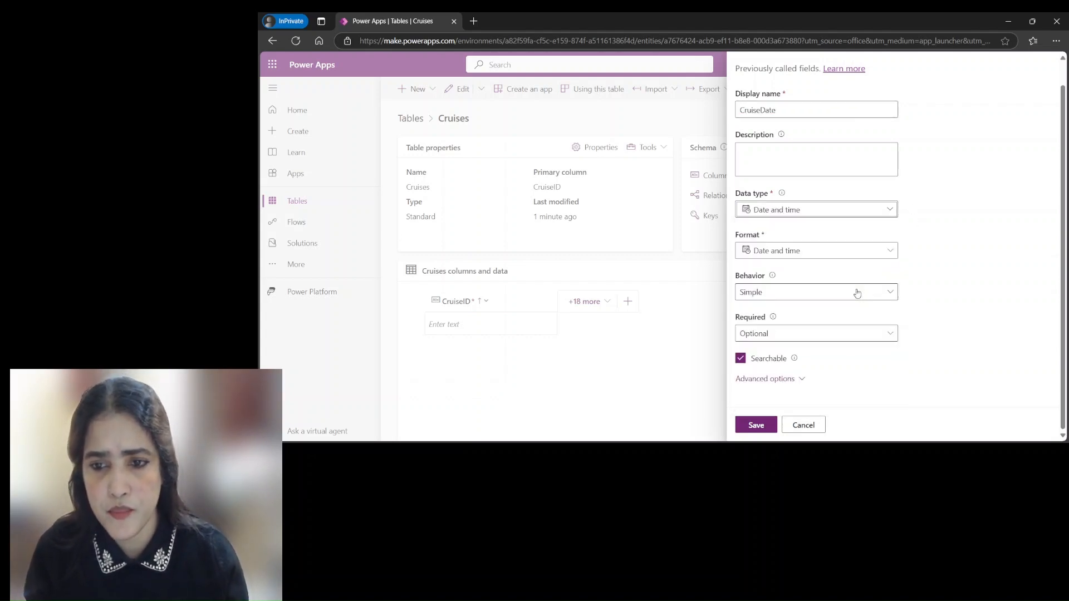
left_click(894, 292)
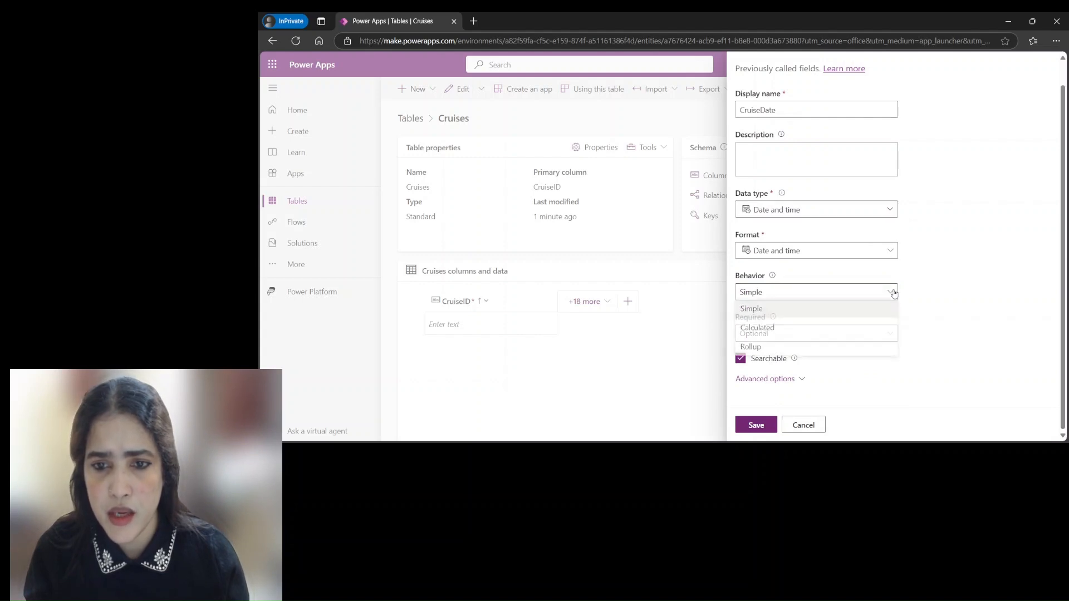
left_click(877, 256)
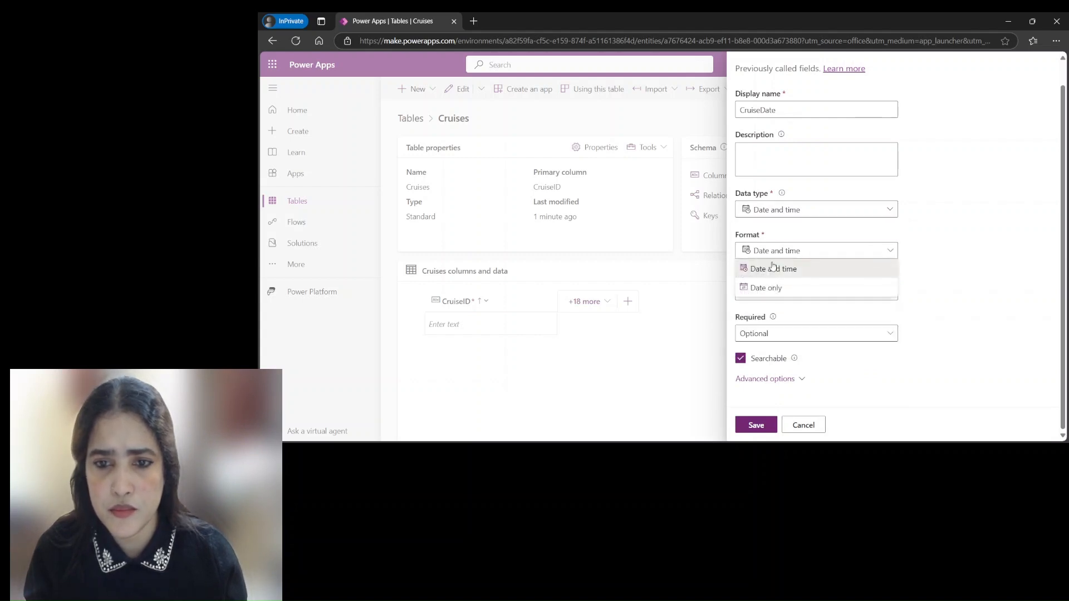
left_click(777, 289)
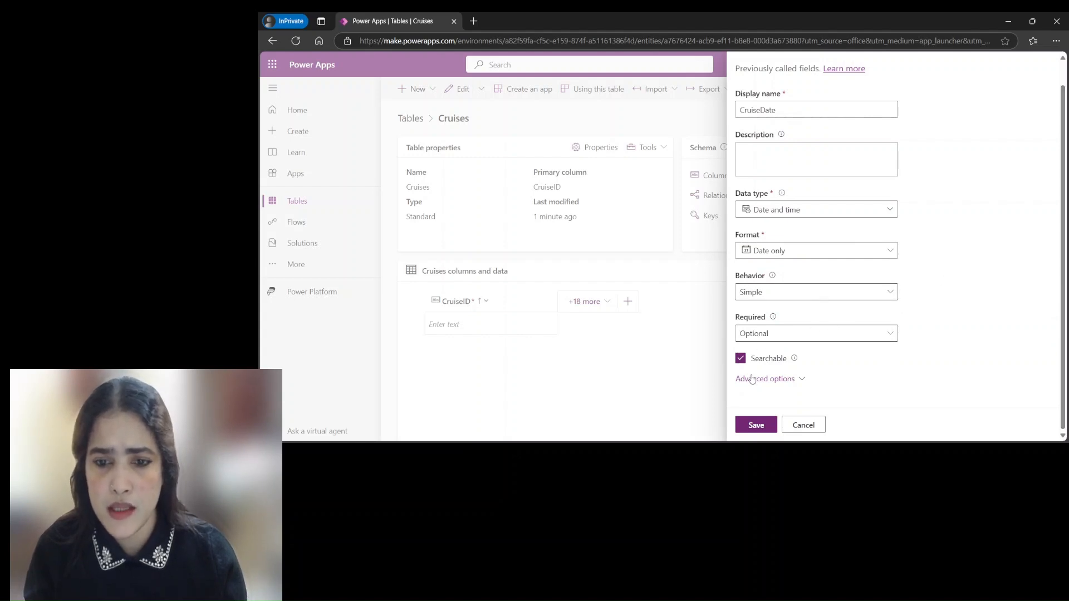
left_click(804, 378)
scroll(817, 376, "down", 5)
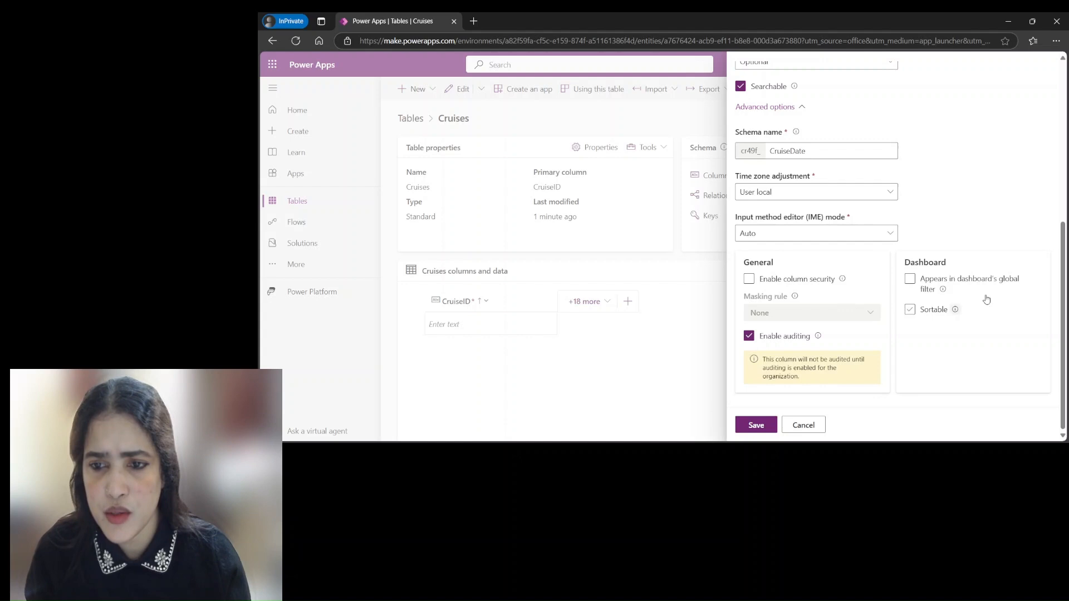
- Review the CruiseDate column's settings and save the column to the Cruises table
scroll(1037, 147, "up", 5)
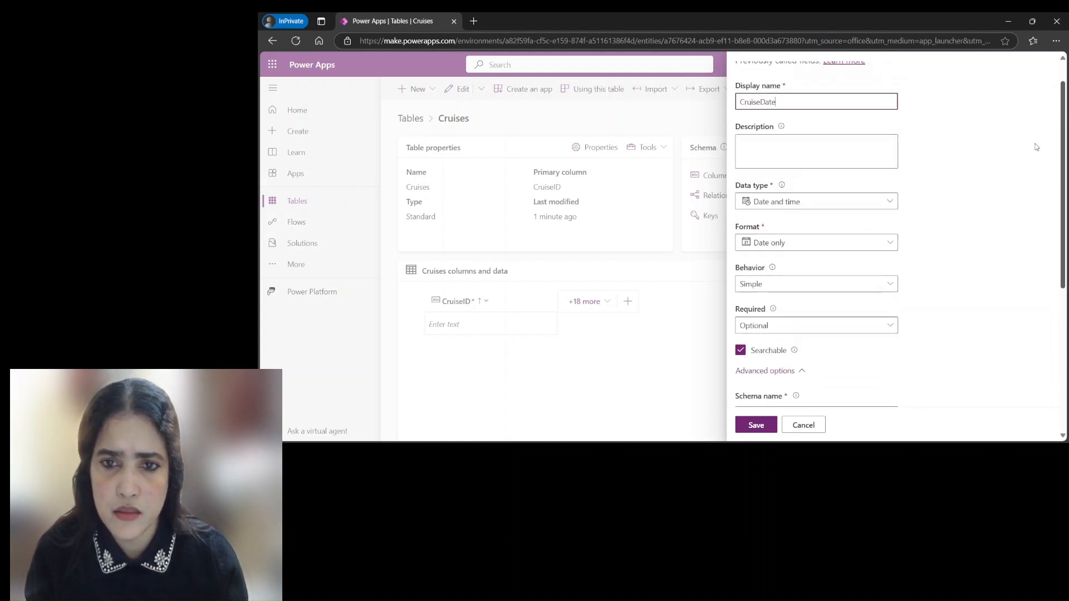
scroll(1037, 147, "up", 1)
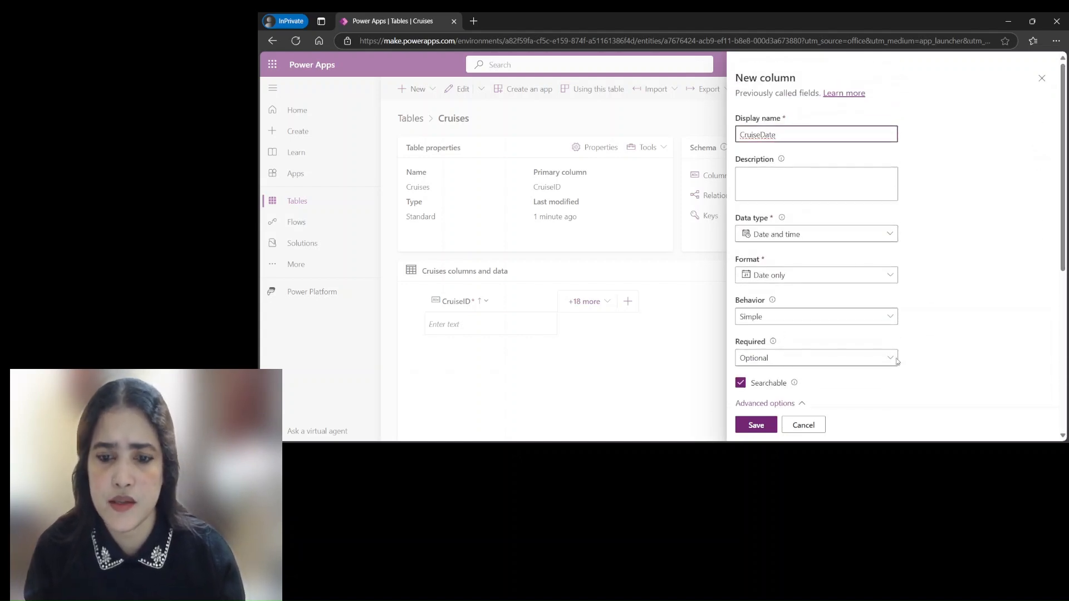
left_click(752, 426)
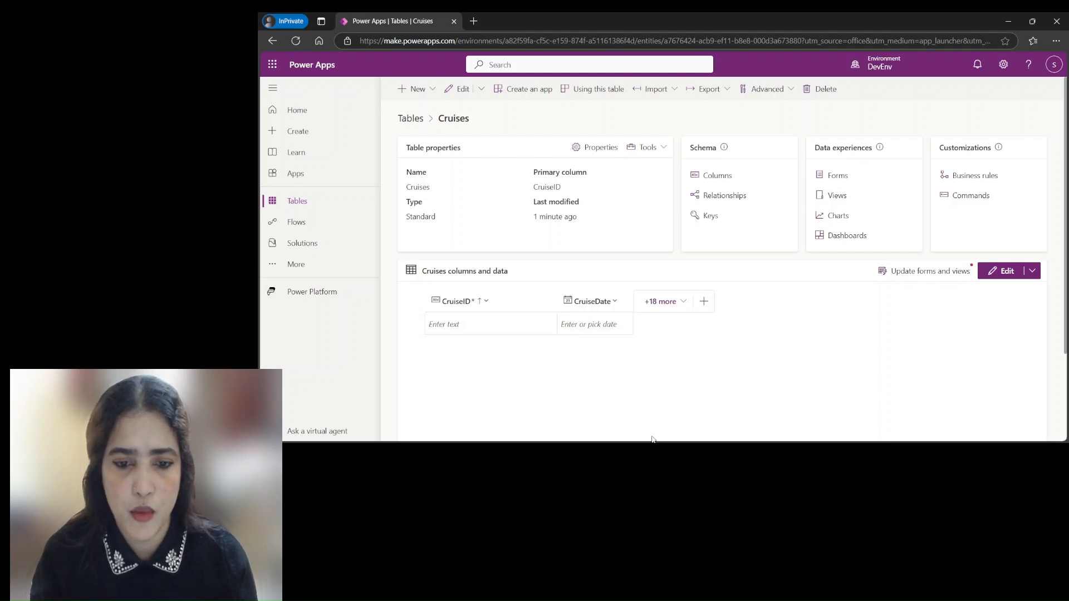
- Start another new column in the Cruises table with the display name BoatName
key("alt+Tab")
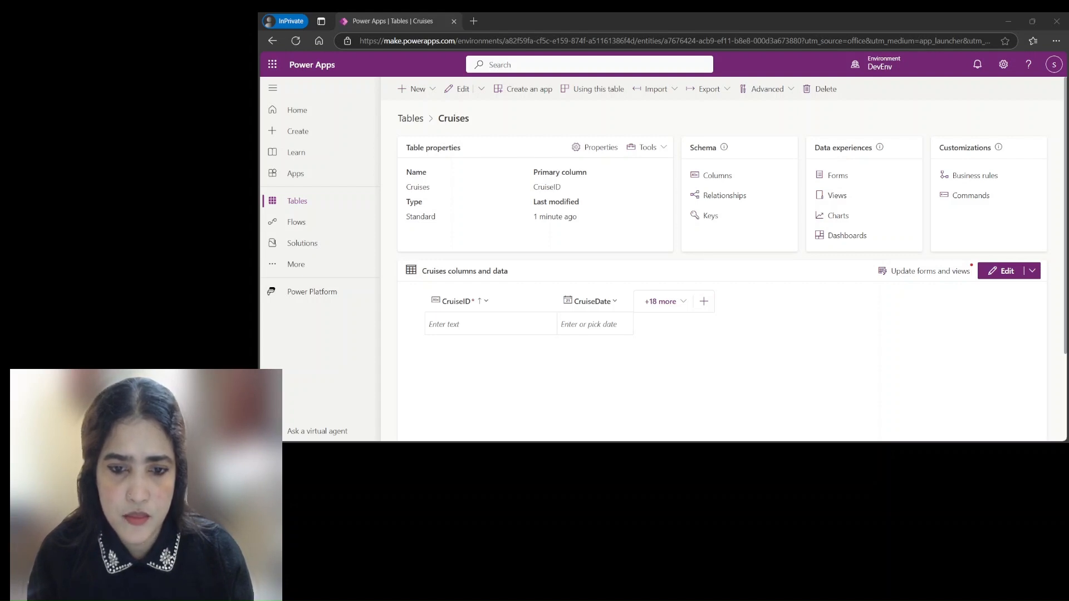
left_click(704, 301)
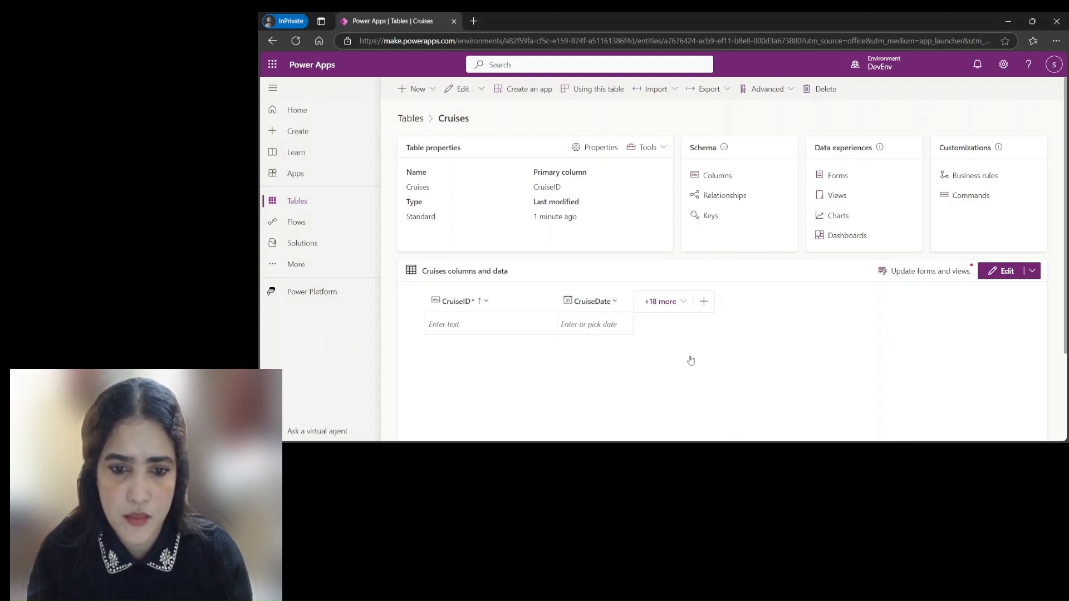
key("alt+Tab")
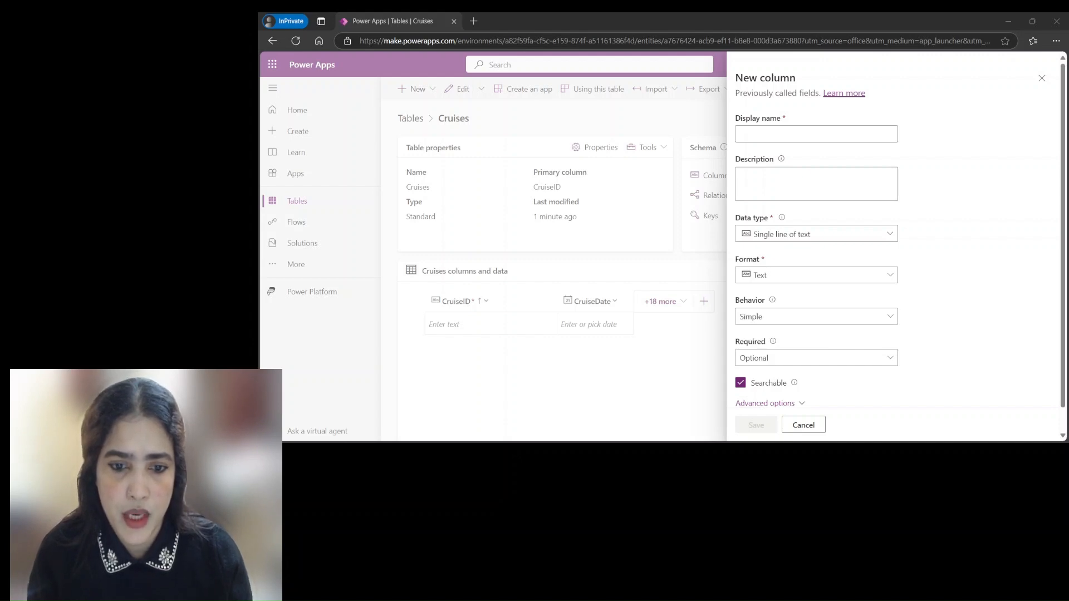
key("alt+Tab")
left_click(782, 138)
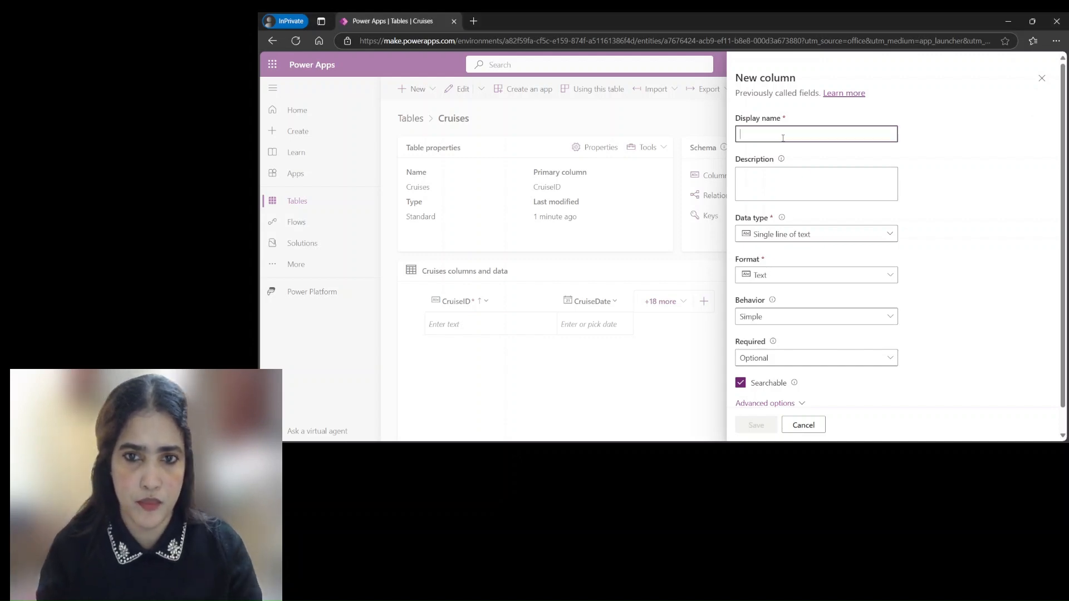
type("Boat")
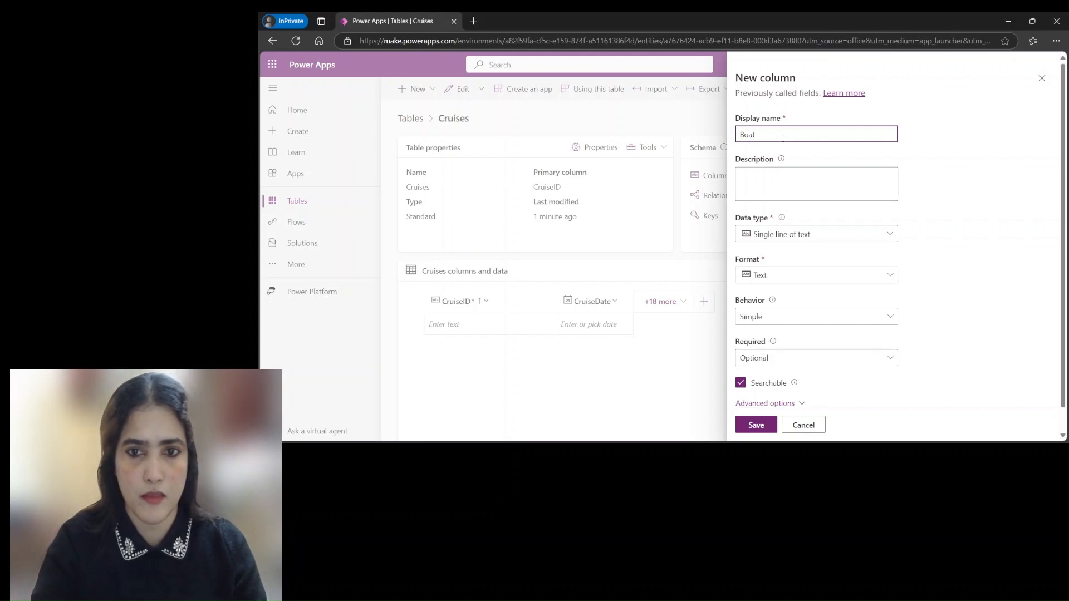
type("Name")
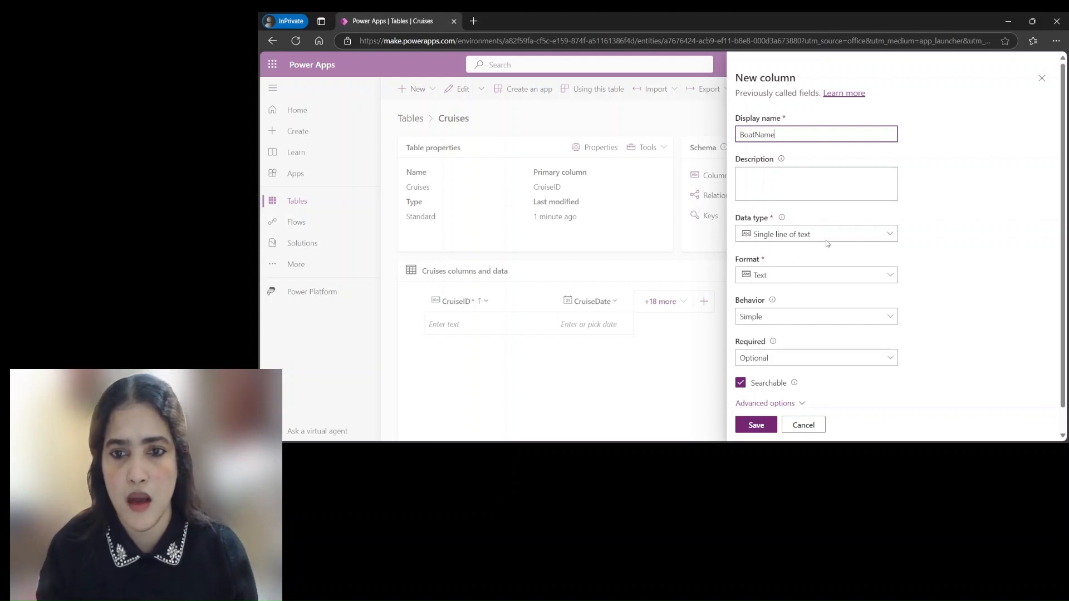
- Set the BoatName column's data type to Choice and turn off syncing with a global choice
left_click(894, 235)
mouse_move(816, 351)
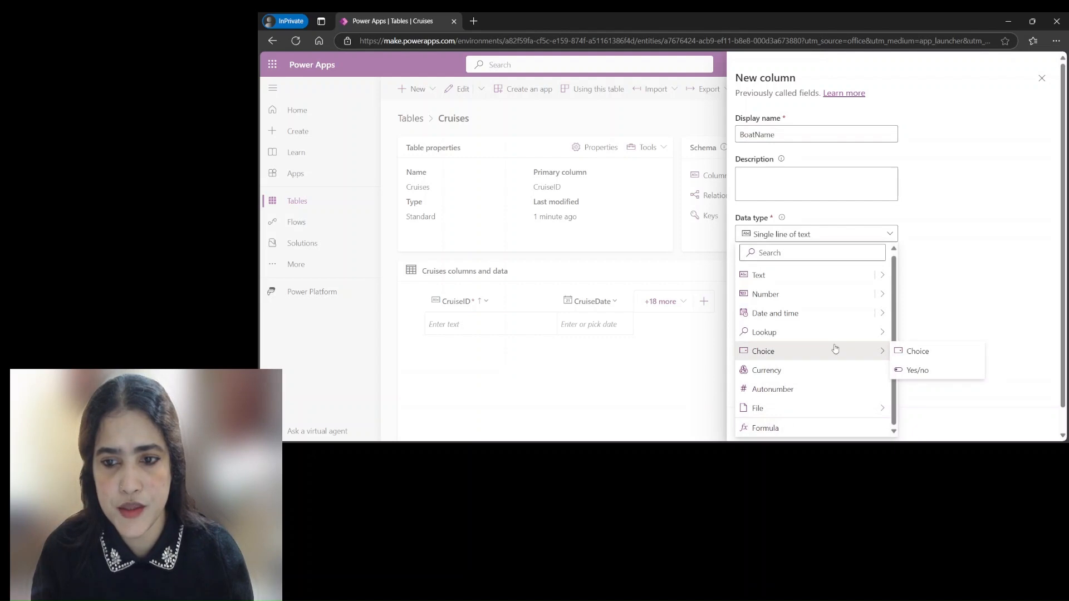
left_click(907, 350)
scroll(1019, 279, "down", 2)
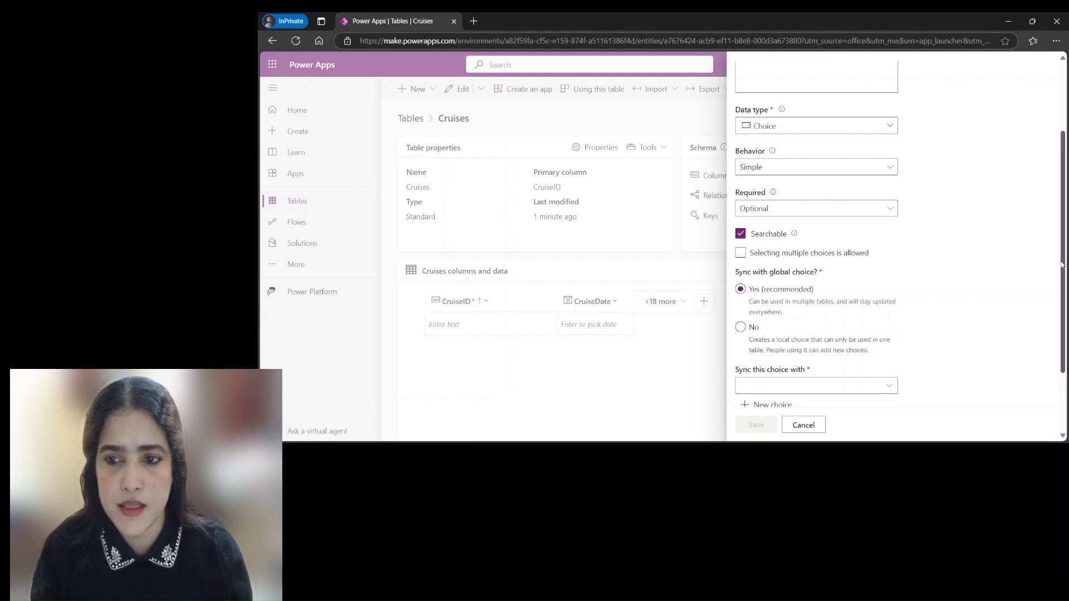
scroll(1065, 272, "down", 1)
scroll(1064, 273, "down", 2)
left_click(741, 252)
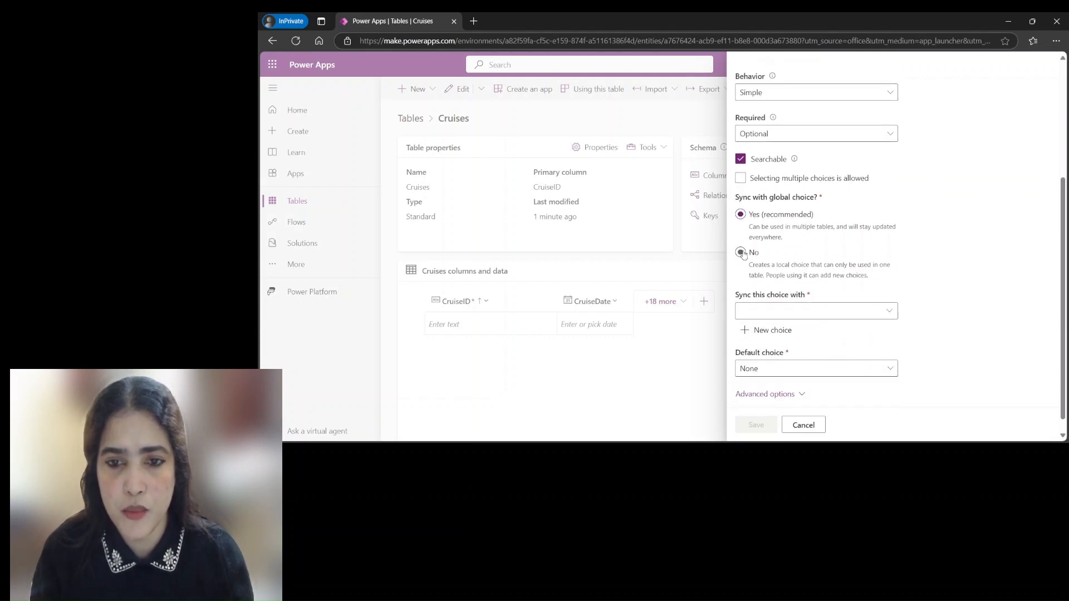
- Label the first choice of the BoatName column Mudskipper
left_click(796, 326)
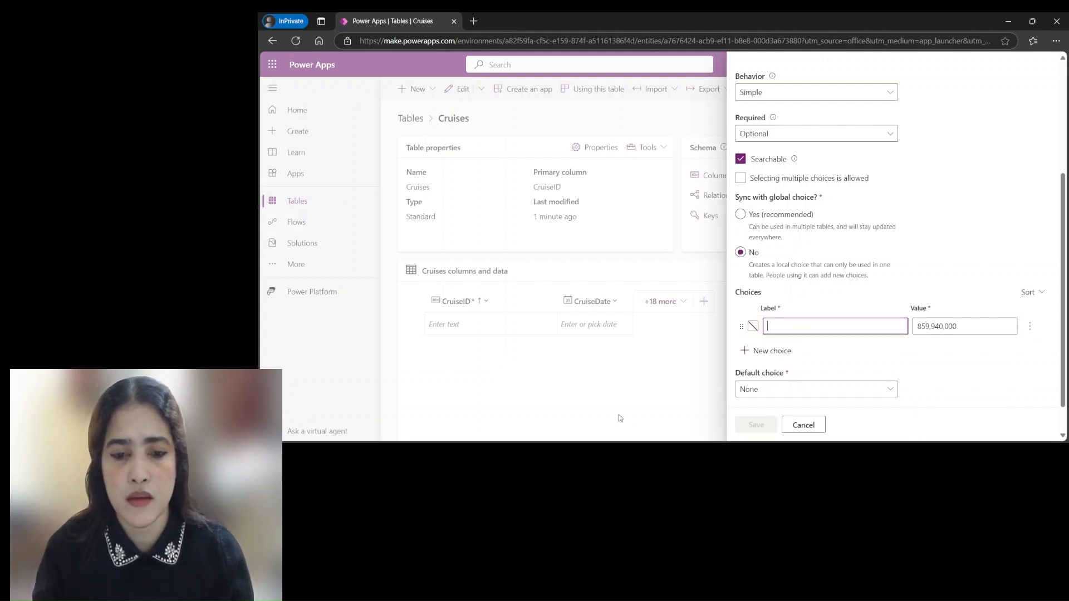
key("alt+Tab")
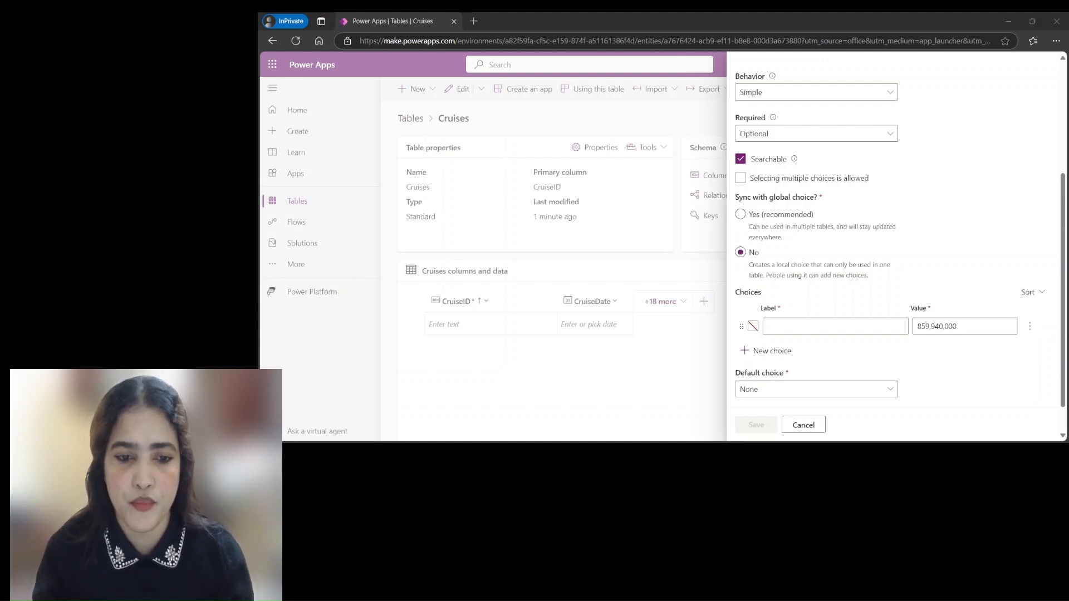
left_click(705, 417)
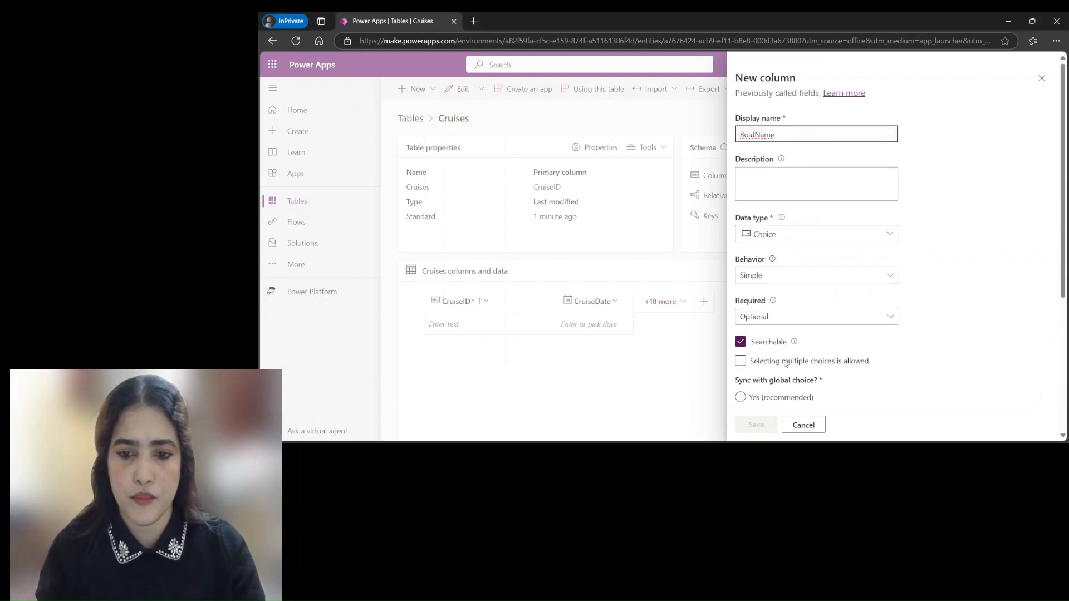
scroll(763, 306, "down", 3)
left_click(810, 352)
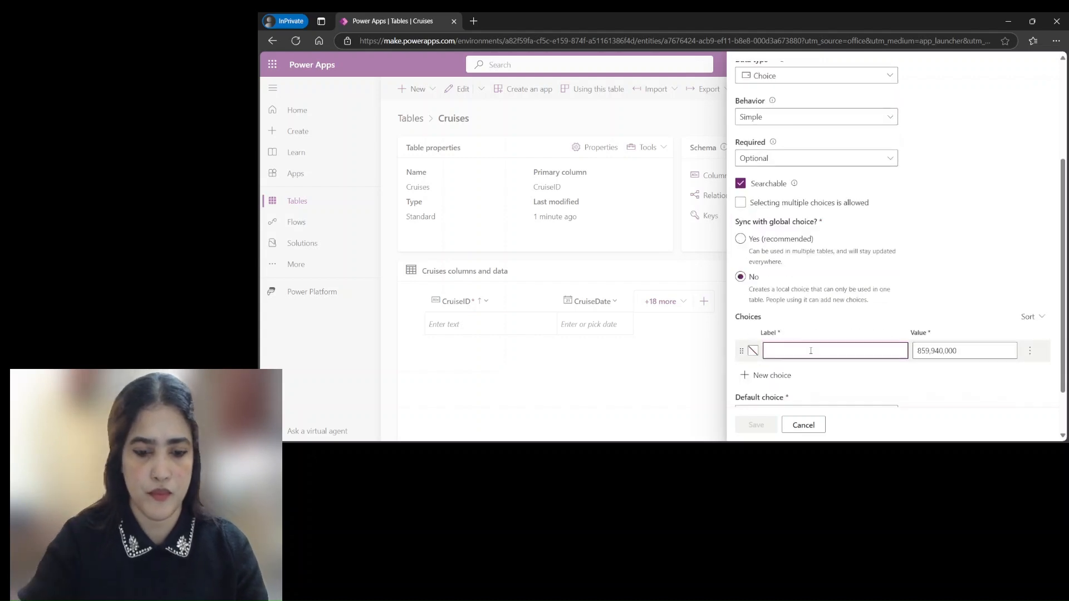
type("Mudskipper")
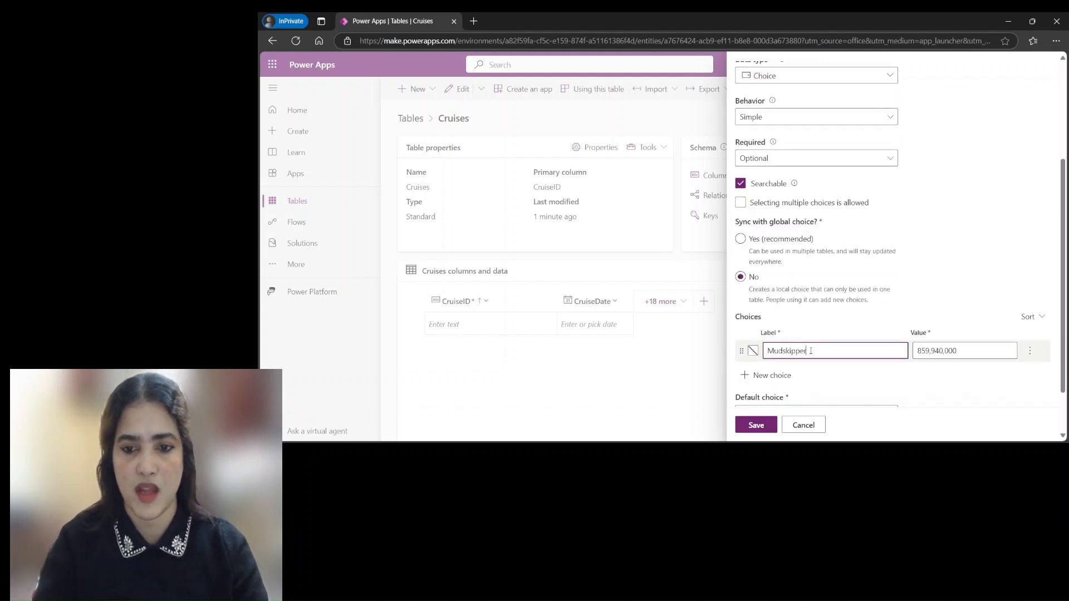
- Add a second choice labelled Sunshine to the BoatName column
left_click(768, 375)
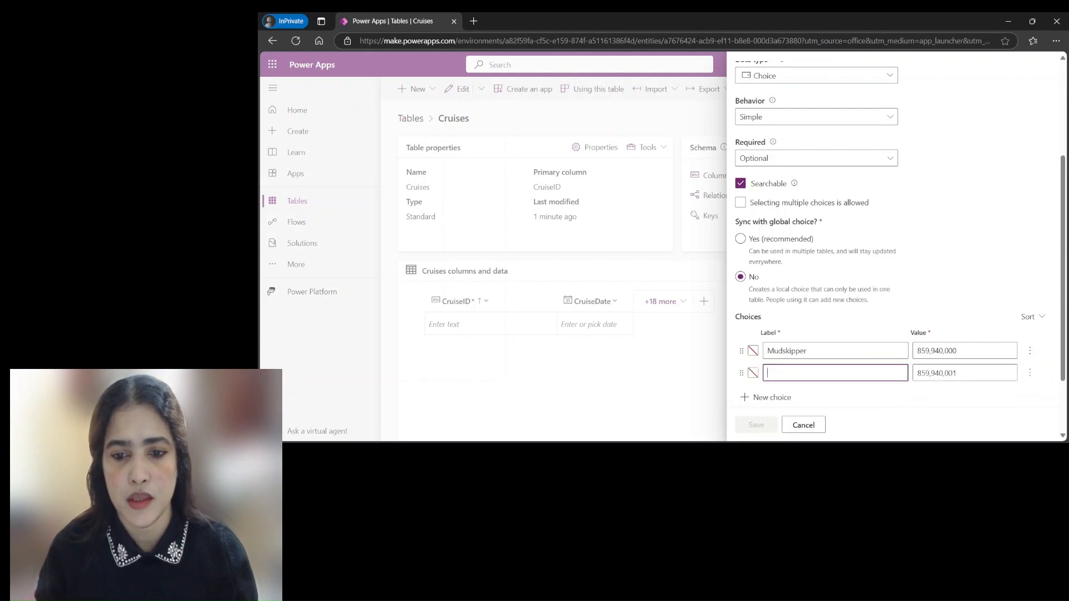
key("alt+Tab")
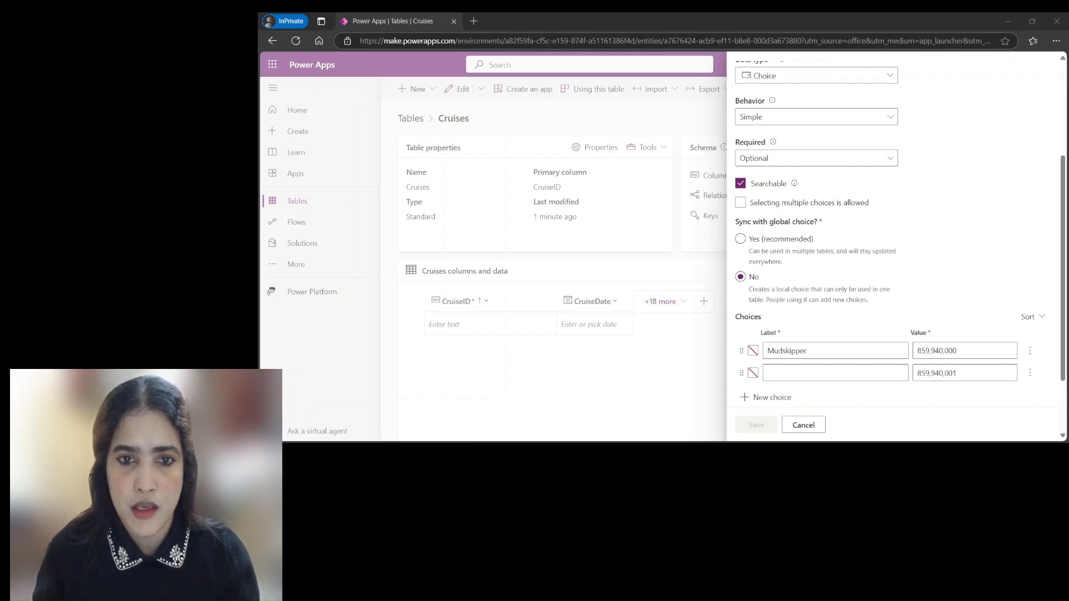
key("alt+Tab")
scroll(826, 374, "down", 3)
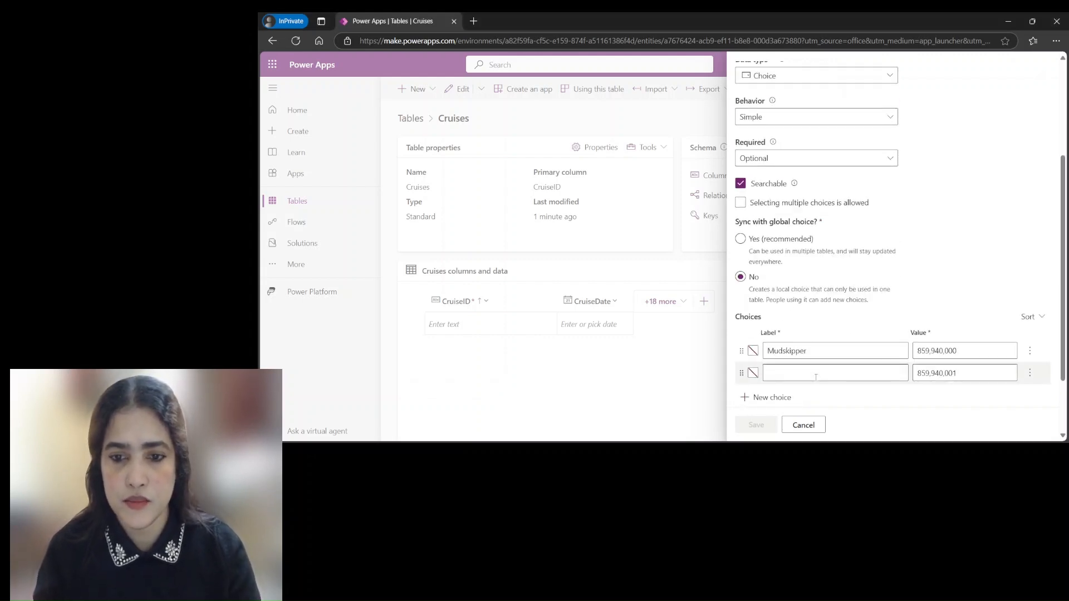
left_click(816, 377)
type("Sunshine")
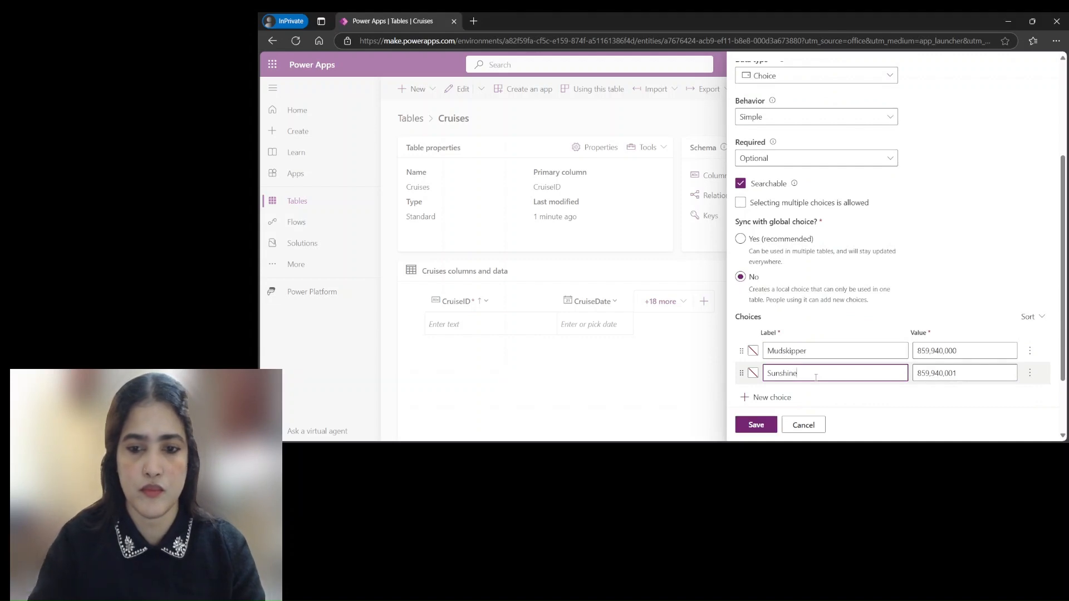
- Add a third choice labelled Holiday to the BoatName column
left_click(788, 395)
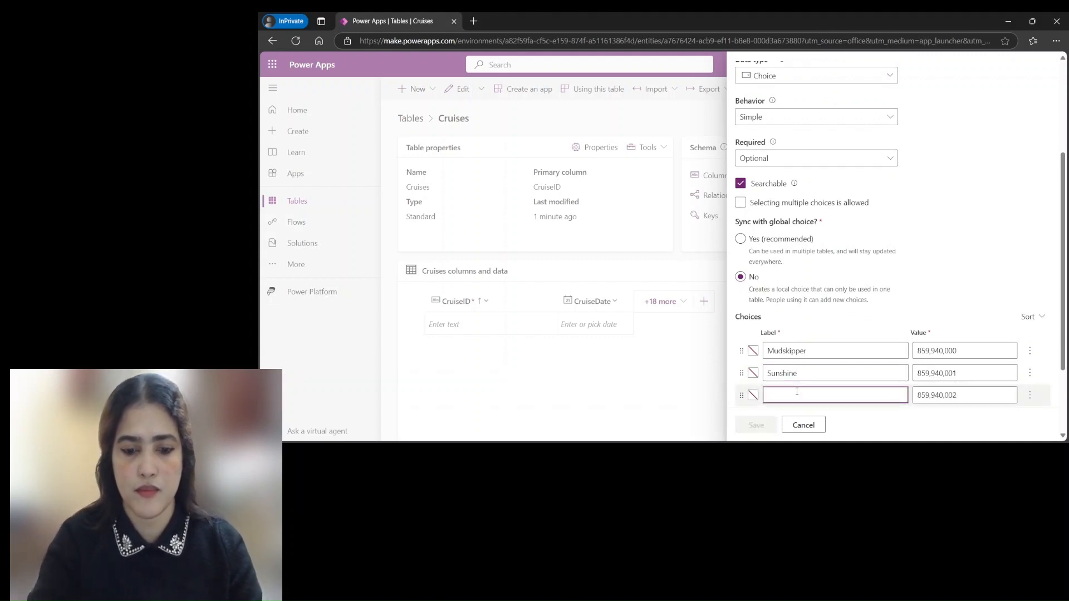
type("Holifa")
key("BackSpace")
key("BackSpace")
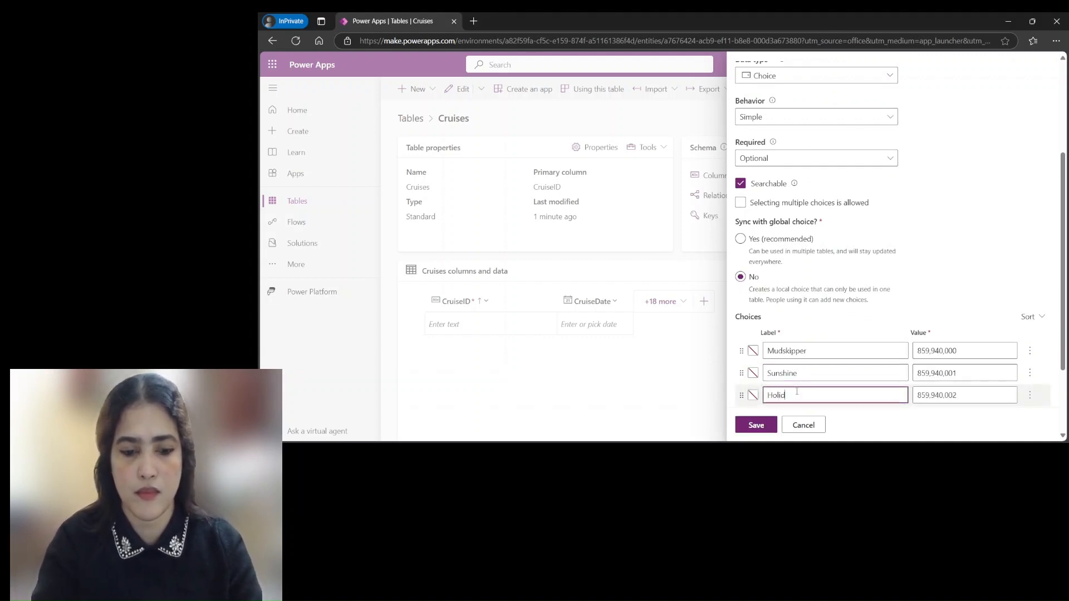
type("day")
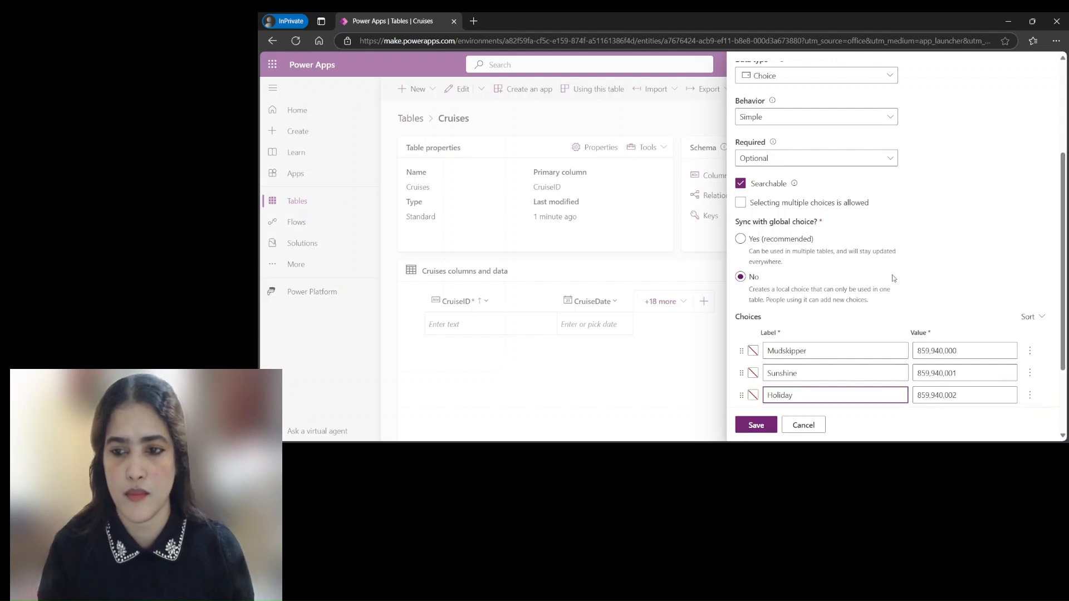
- Show the BoatName column's advanced options for review, and save the column
scroll(902, 269, "down", 2)
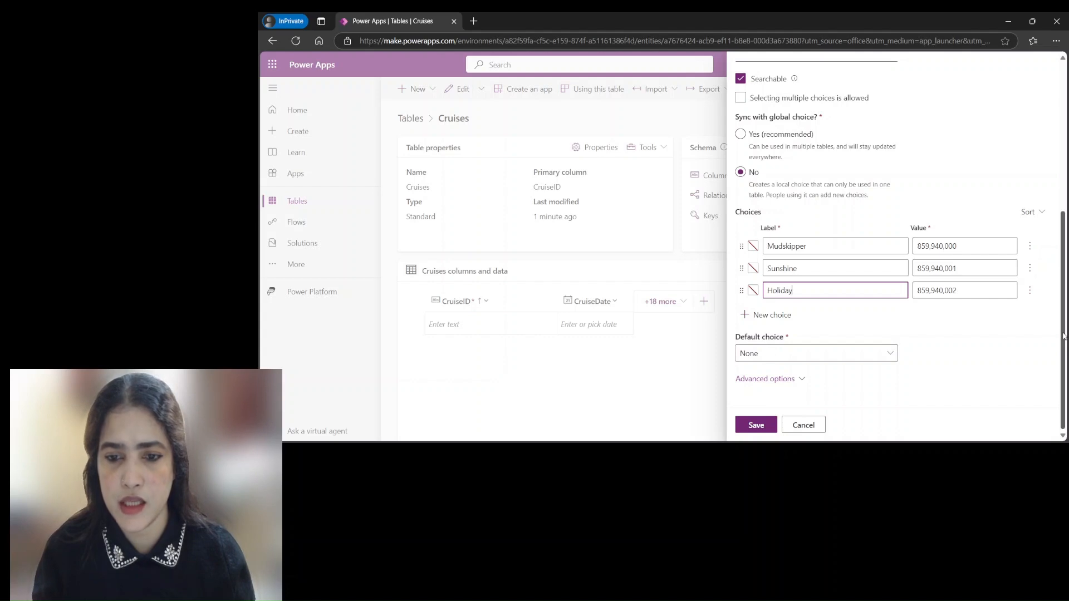
left_click(802, 379)
scroll(903, 364, "down", 3)
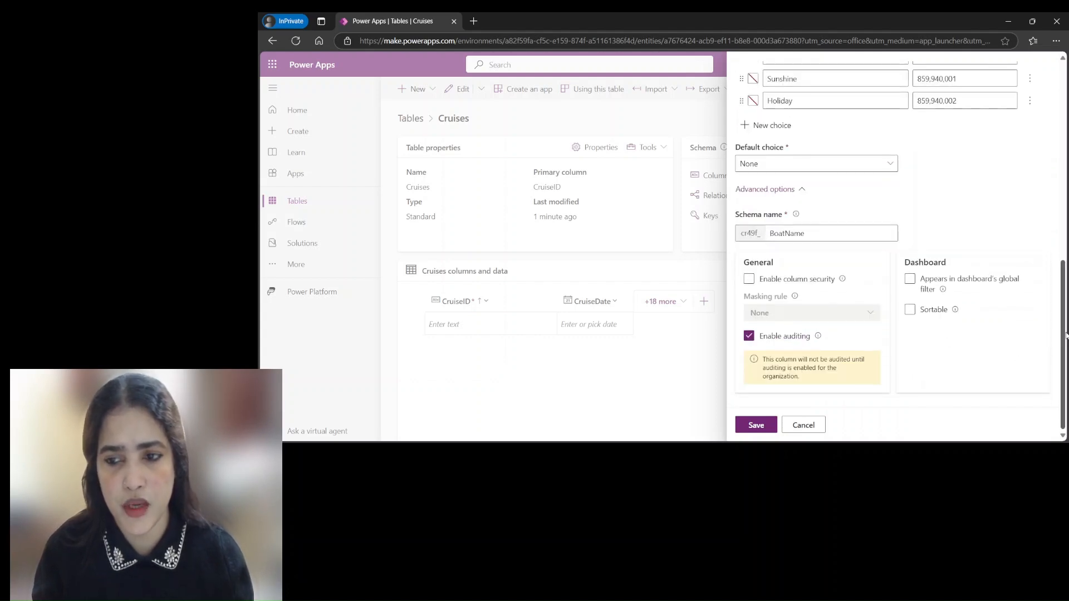
scroll(1034, 344, "up", 6)
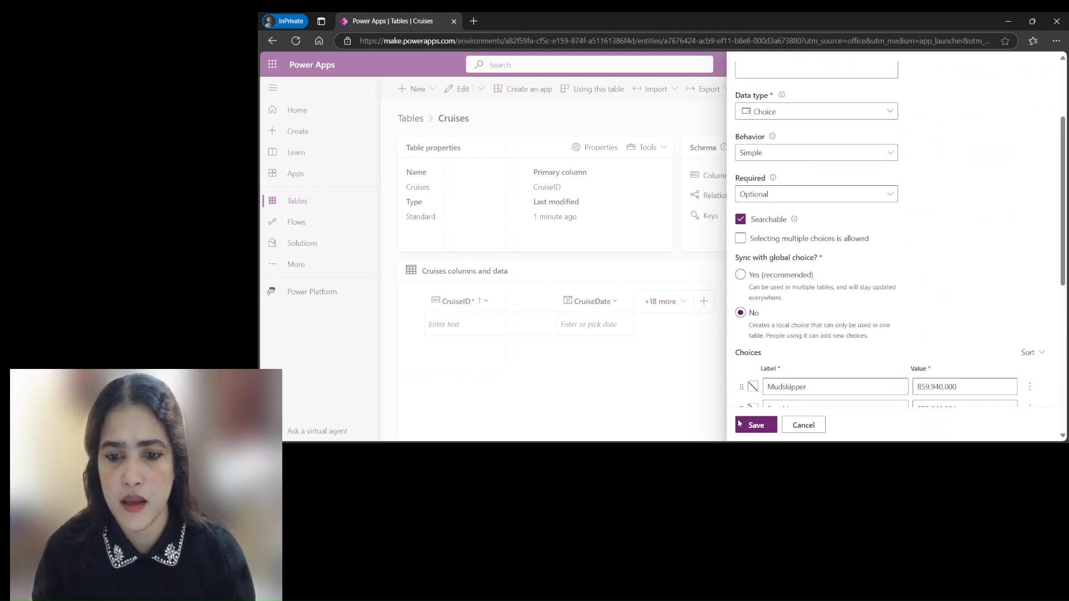
left_click(757, 425)
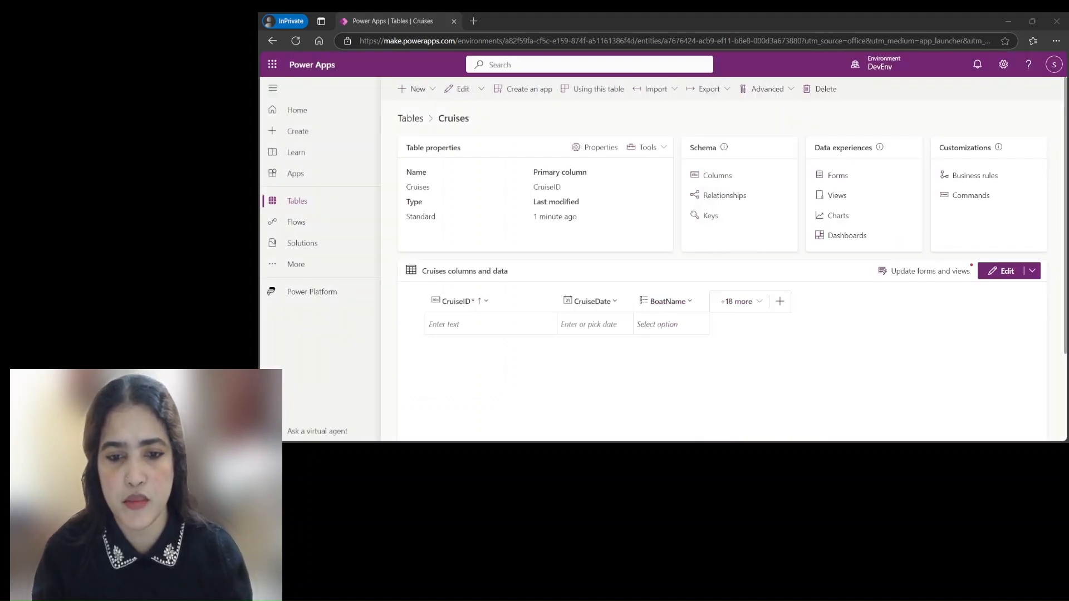
- Start a new column in the Cruises table with the display name Destination
left_click(697, 418)
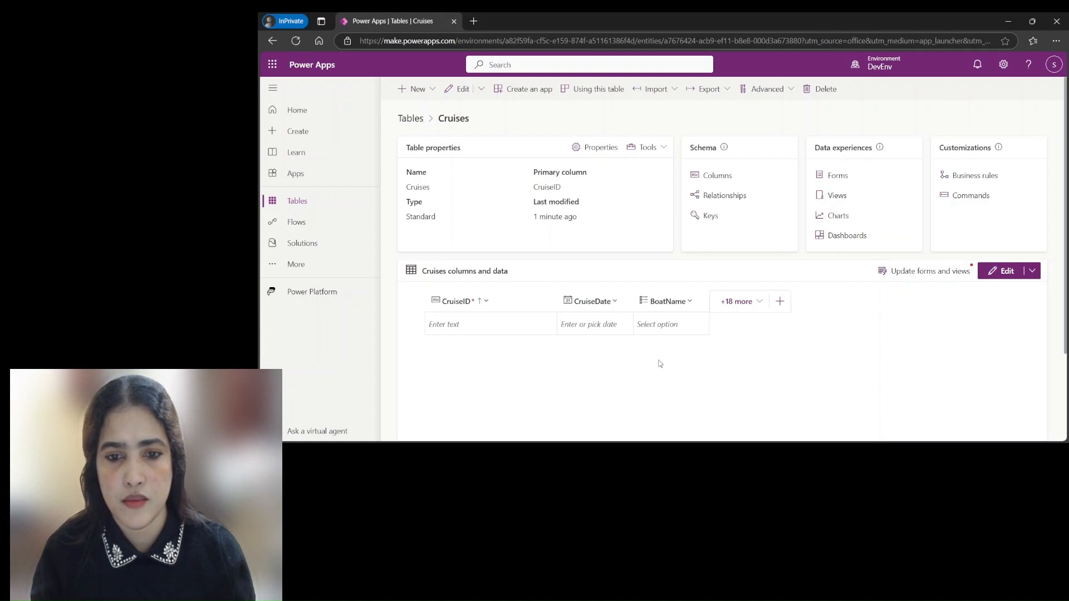
left_click(779, 301)
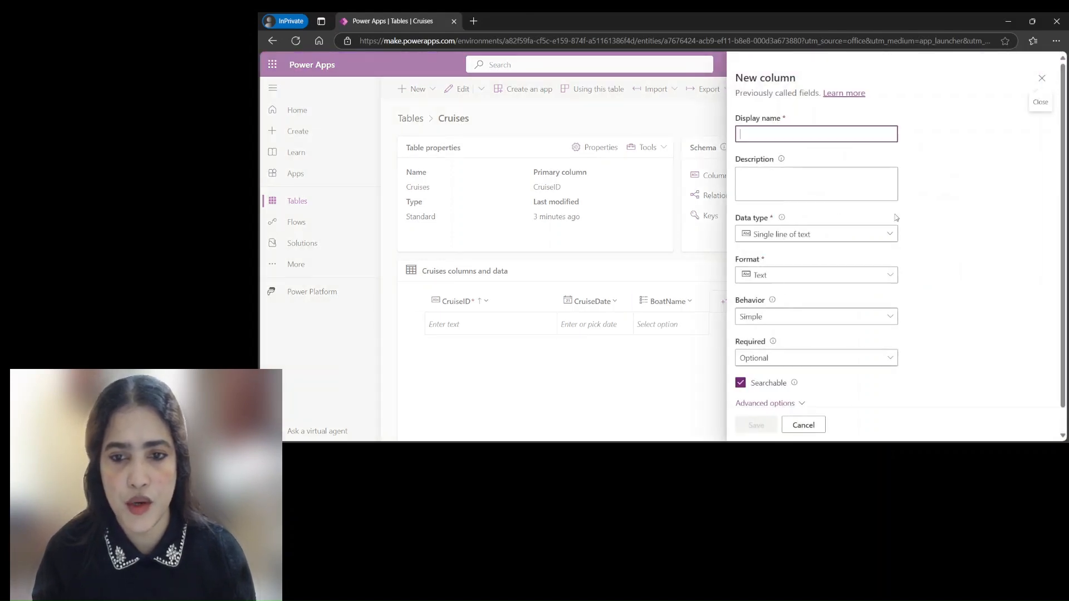
type("D")
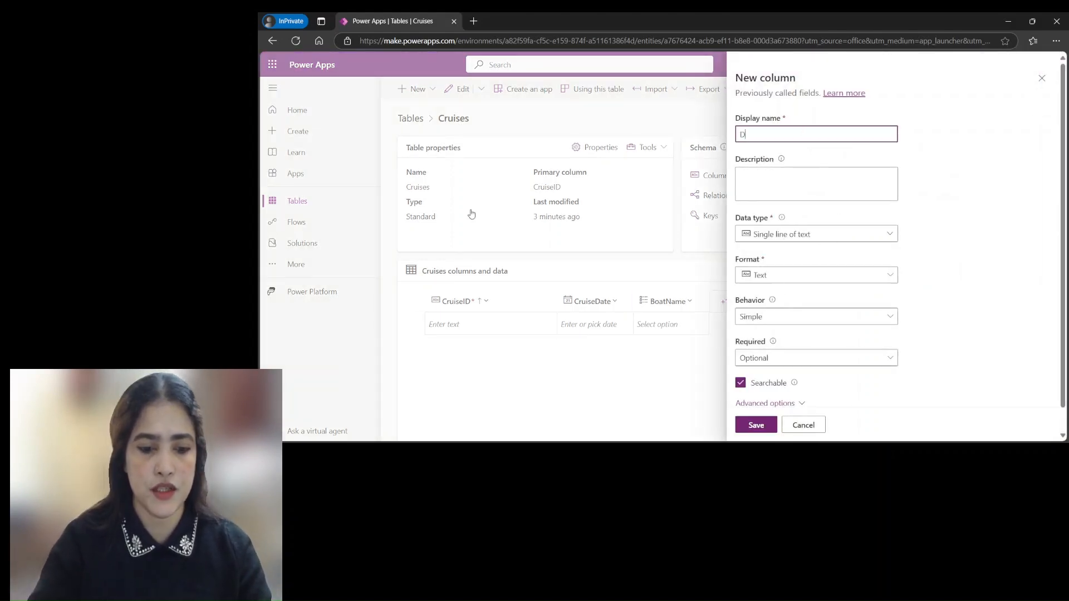
type("estination")
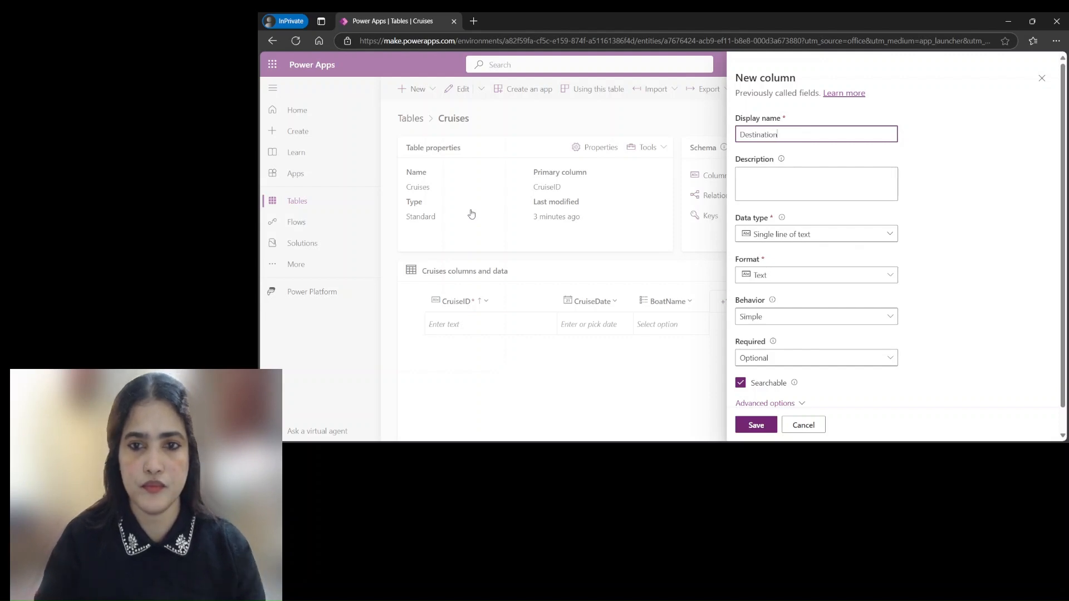
left_click(849, 234)
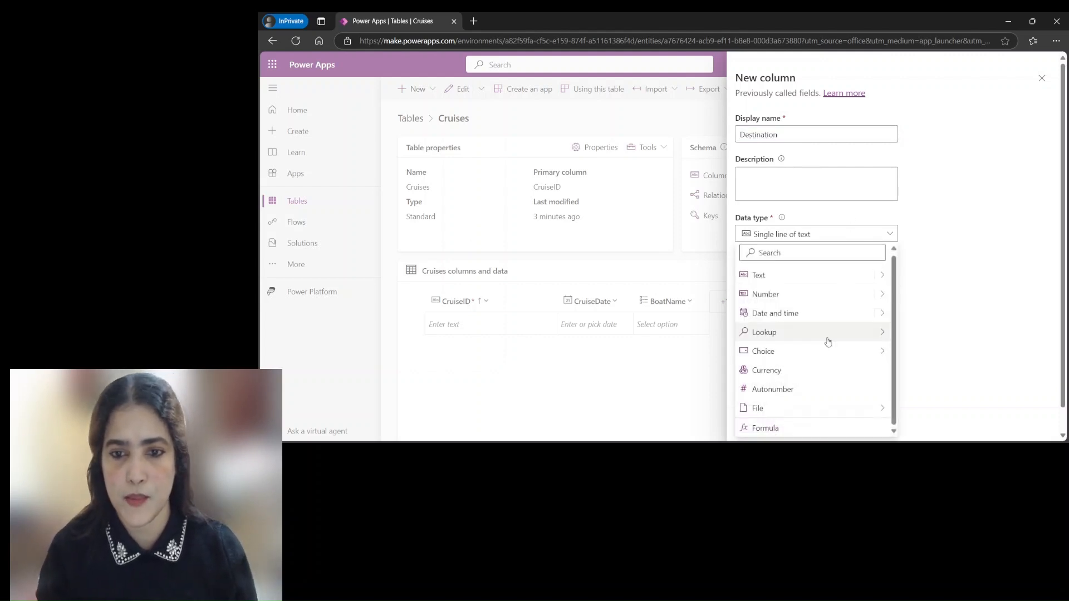
mouse_move(845, 341)
left_click(906, 334)
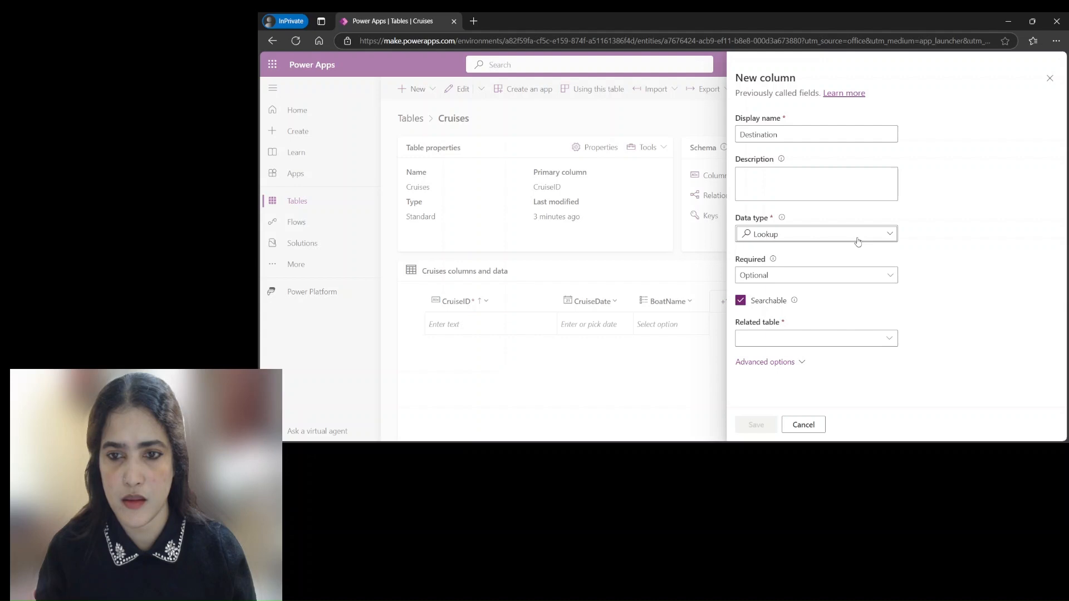
- Set the Destination column's data type to Choice
left_click(858, 238)
mouse_move(868, 350)
left_click(927, 351)
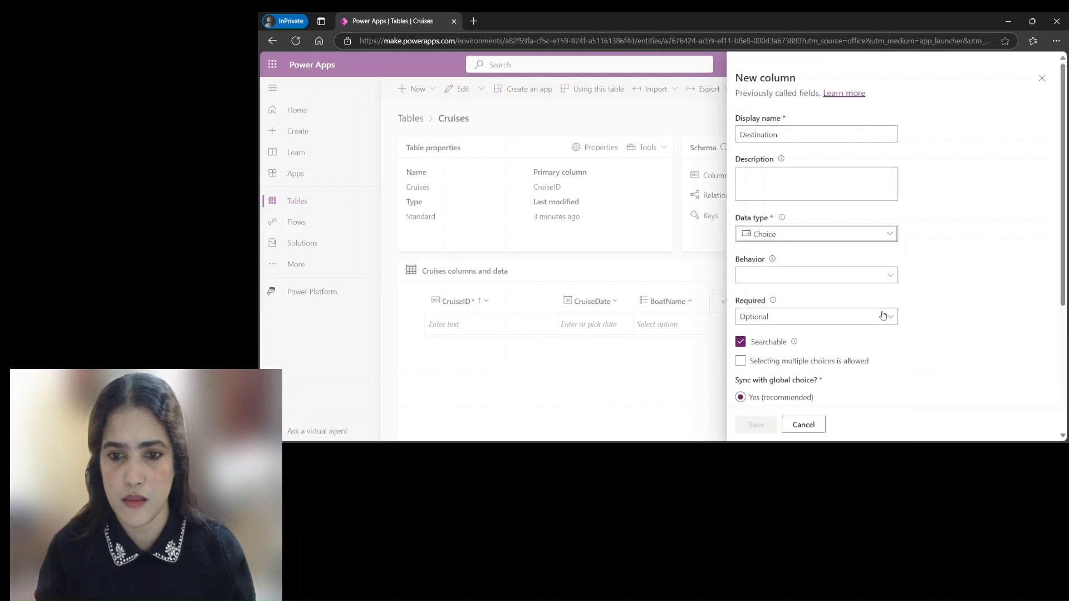
- Make Destination a local choice by turning off global choice sync, and label its first choice Catalina
scroll(886, 311, "down", 1)
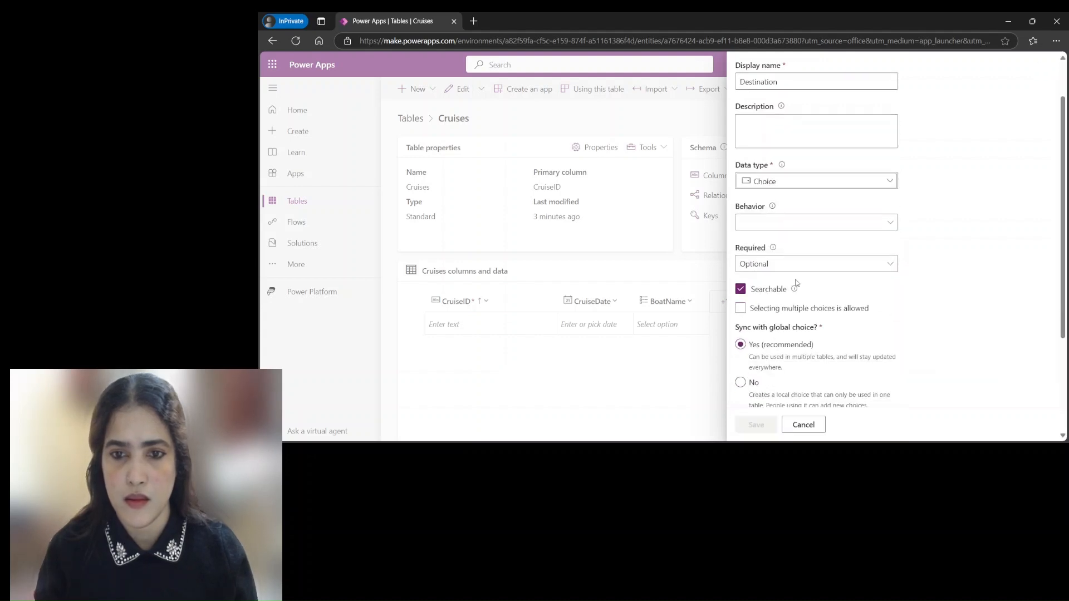
left_click(974, 305)
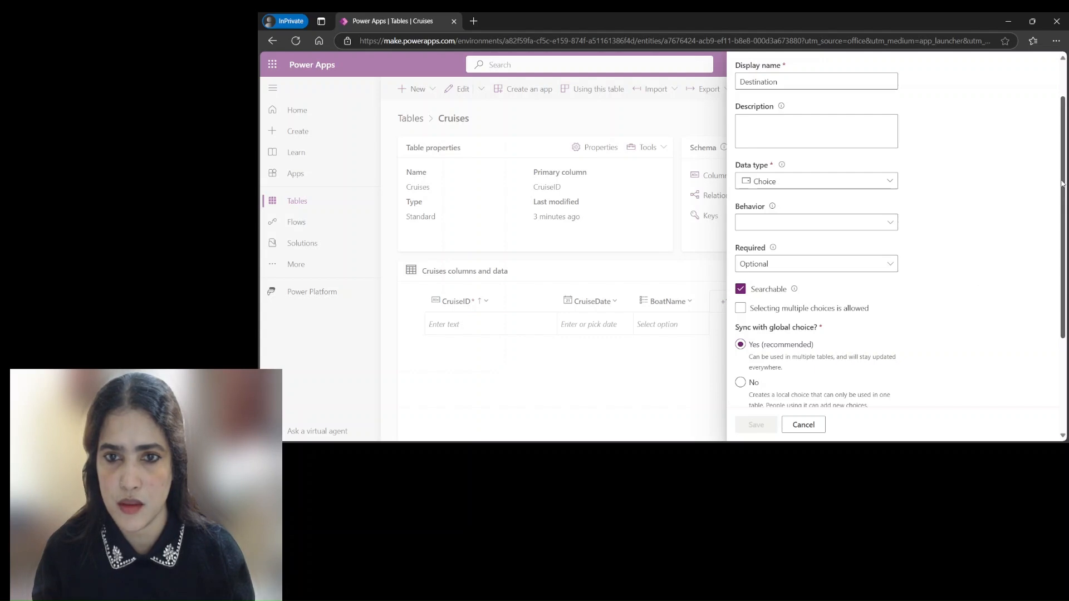
scroll(1066, 189, "down", 3)
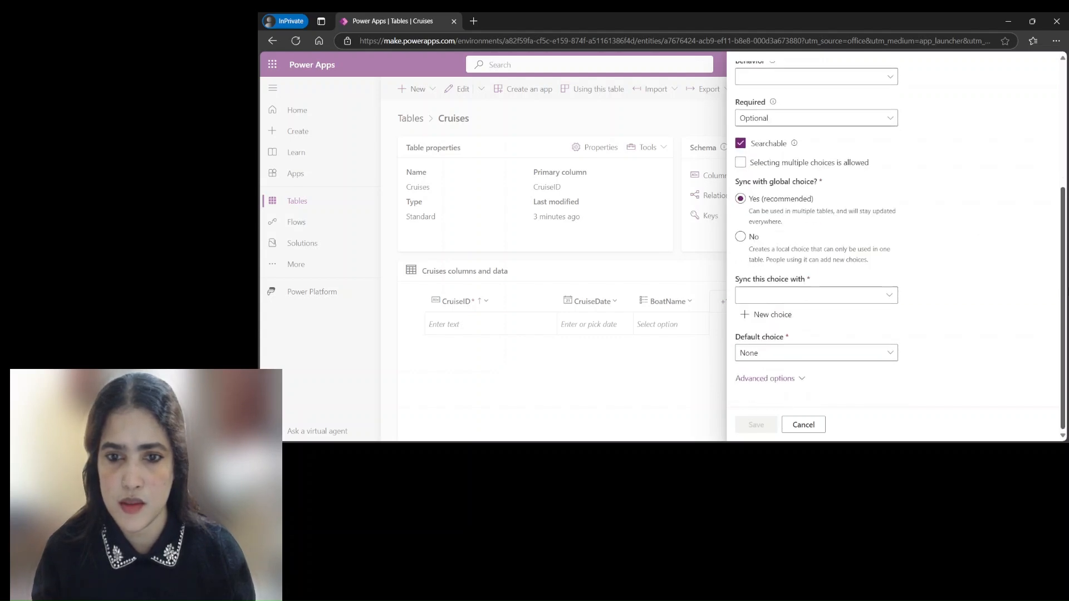
left_click(741, 237)
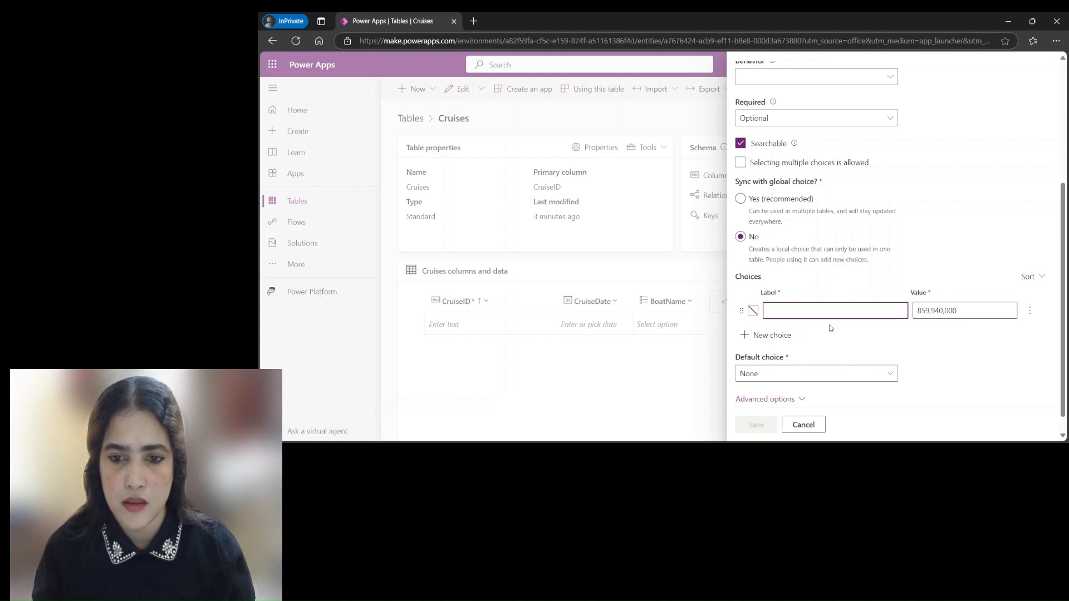
type("Catalina")
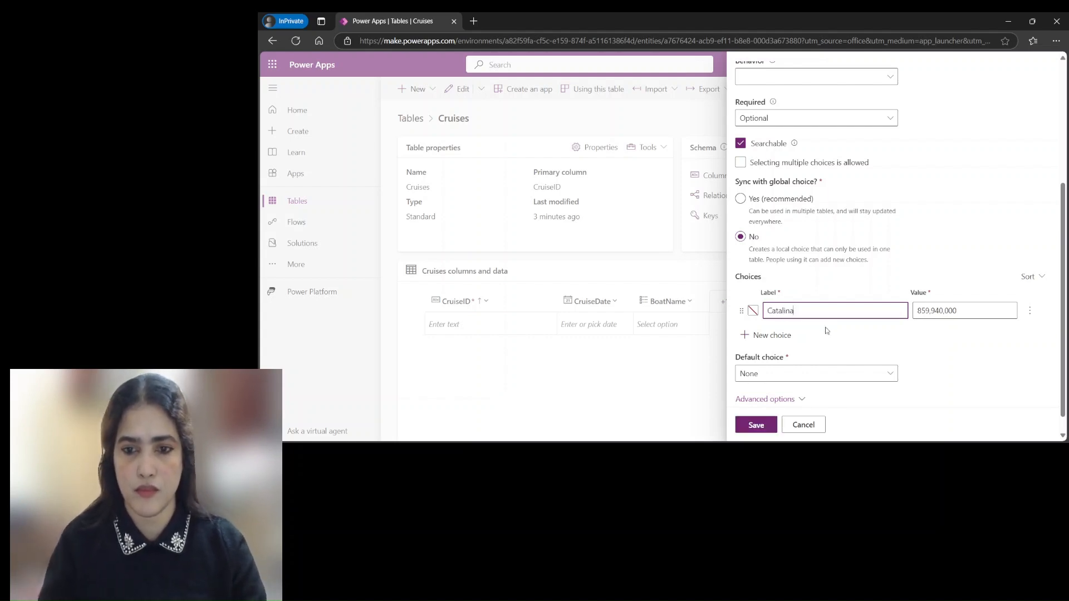
- Add the choices Santa cruz and Santa rosa to the Destination column, and save the column
left_click(779, 335)
type("San")
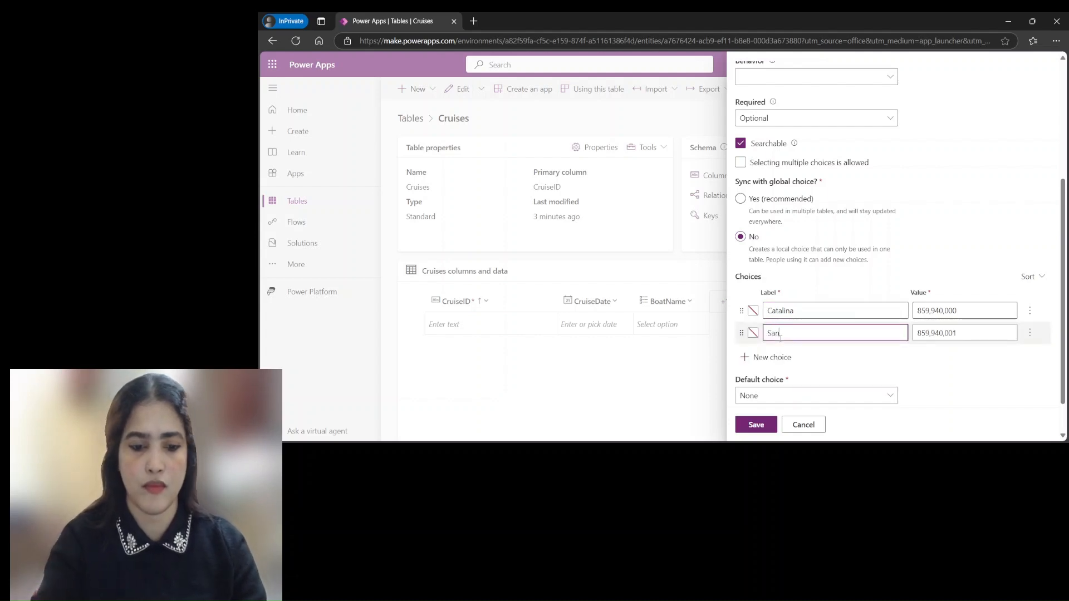
type("ta crus")
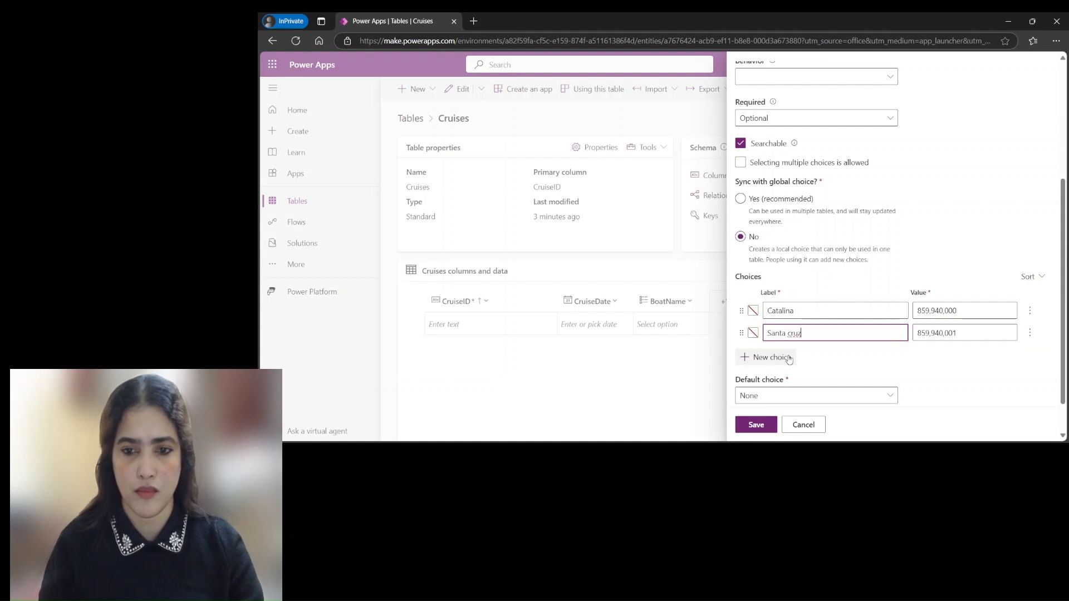
left_click(788, 357)
type("San")
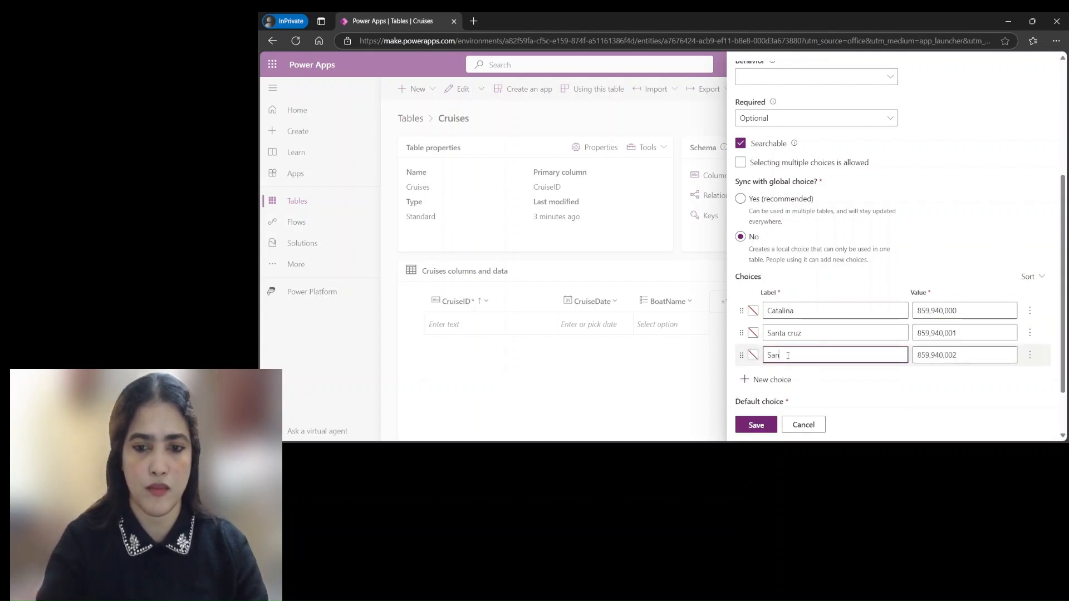
type("ta rosa")
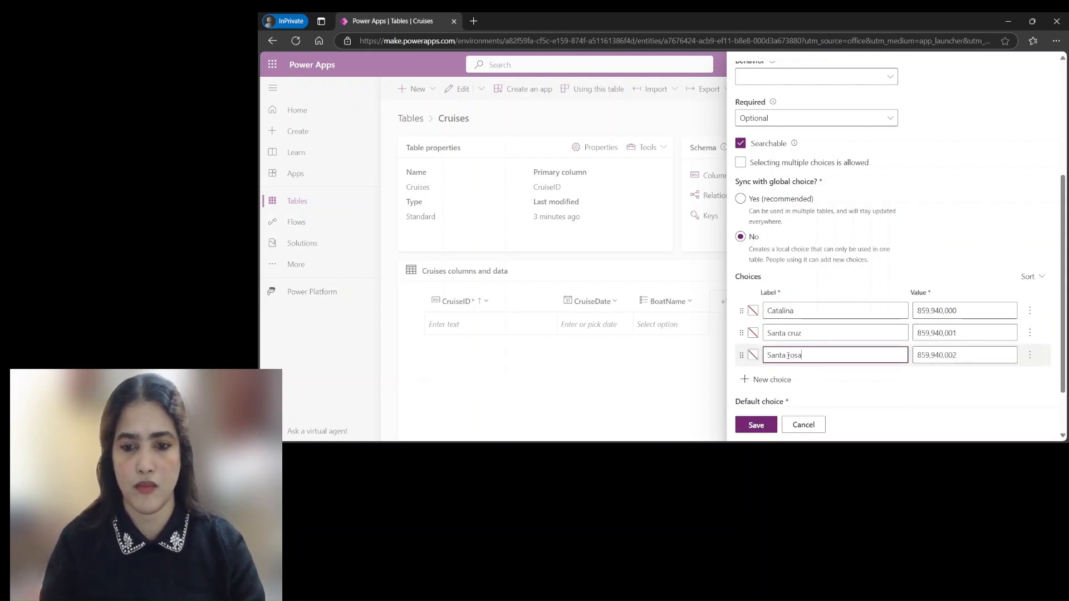
scroll(1065, 293, "down", 1)
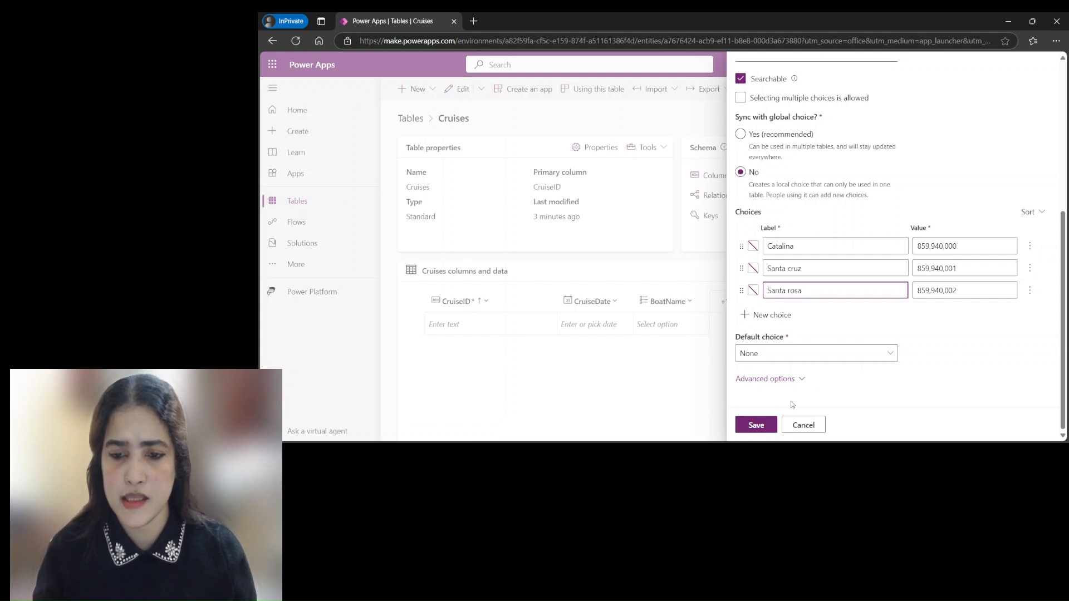
left_click(760, 425)
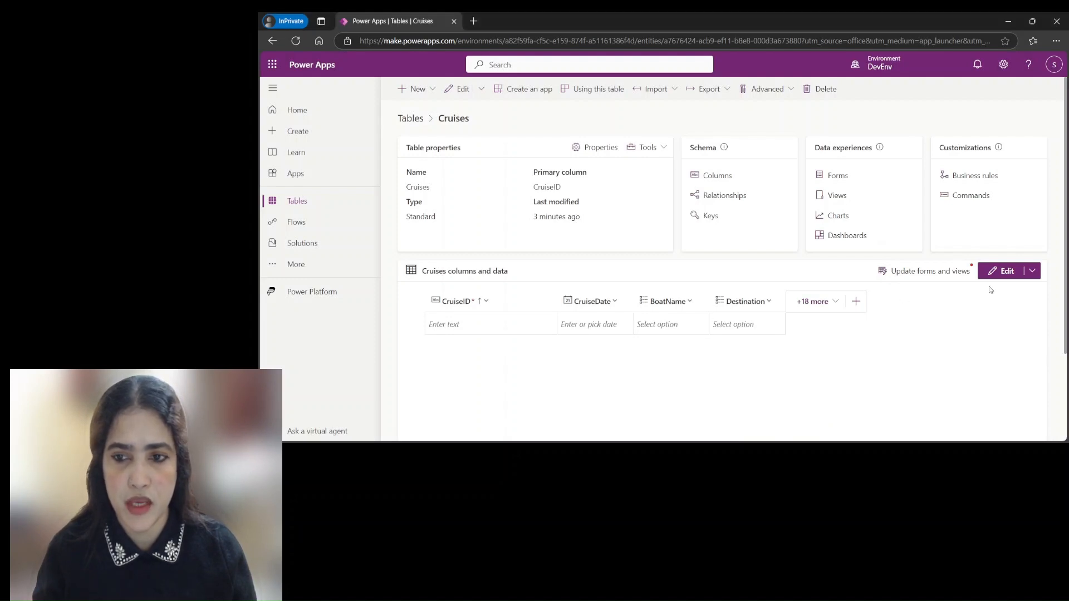
- Start a new column in the Cruises table with the display name Captain and the data type Choice
left_click(856, 301)
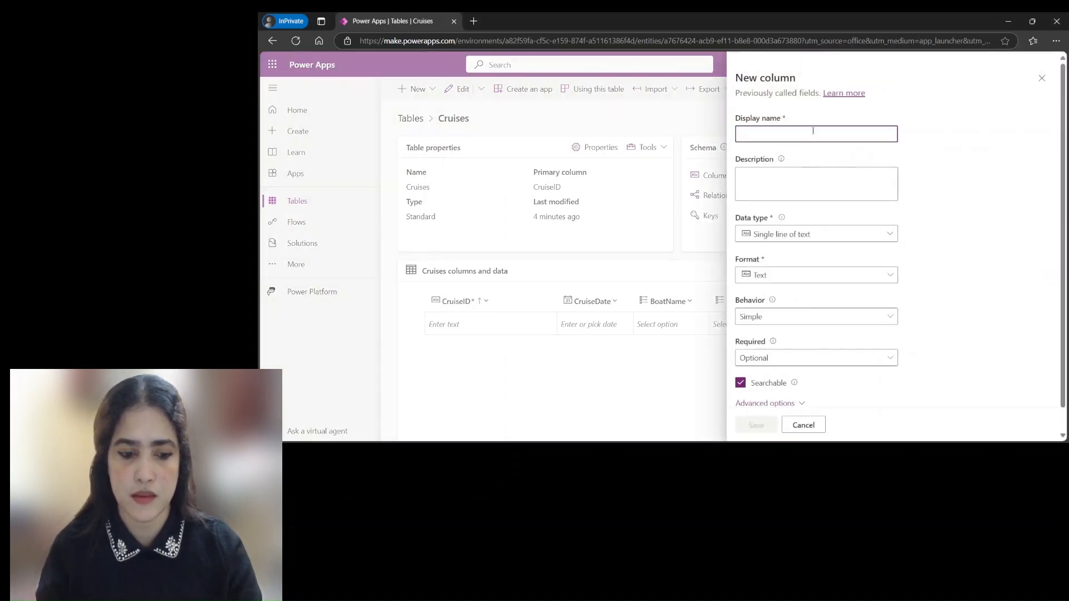
type("Captain")
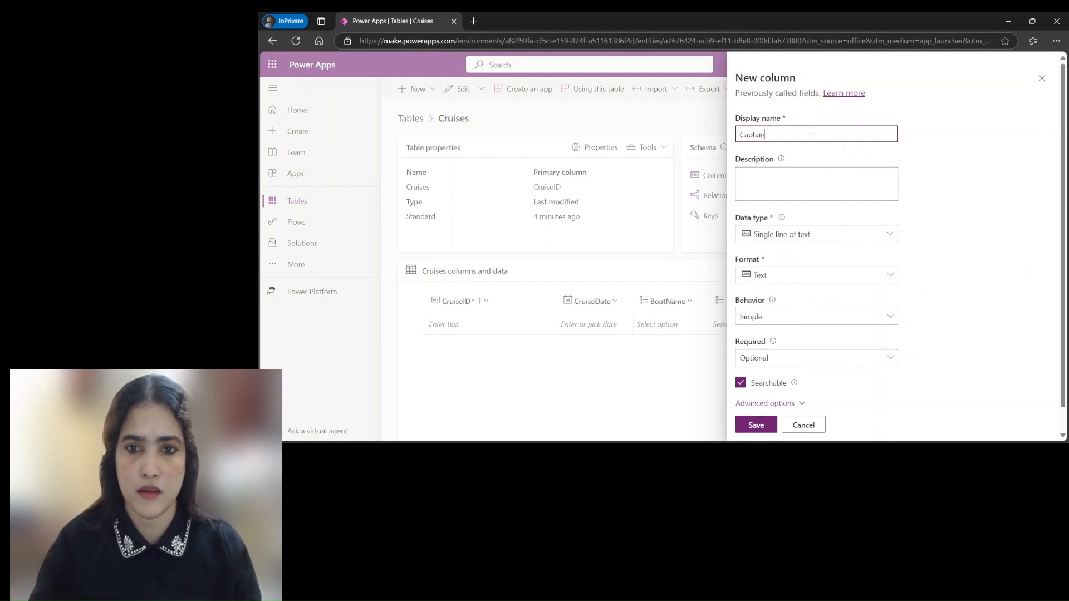
left_click(860, 234)
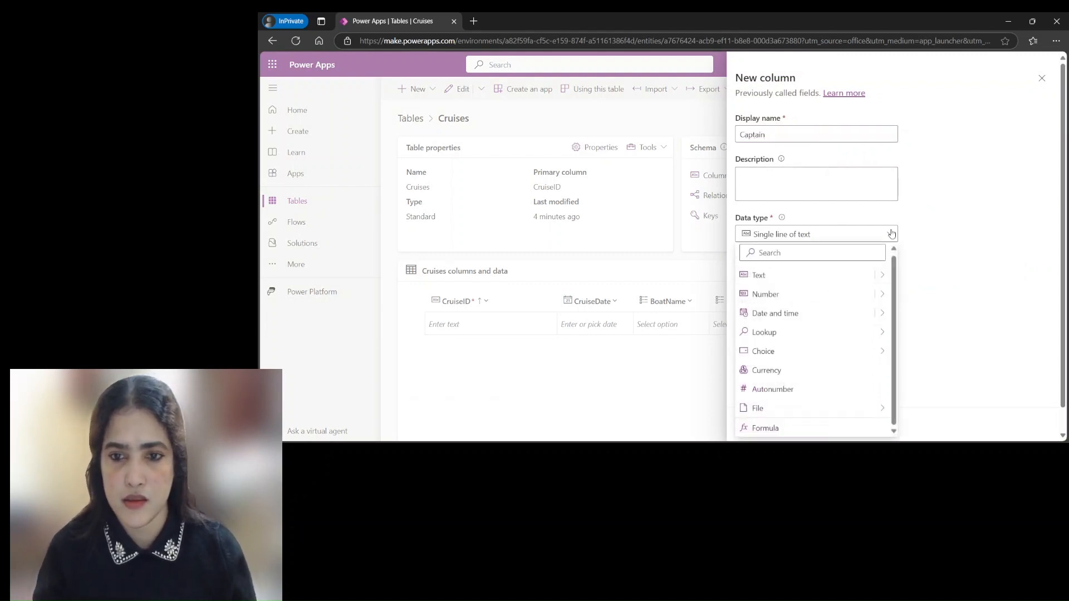
mouse_move(829, 354)
left_click(913, 352)
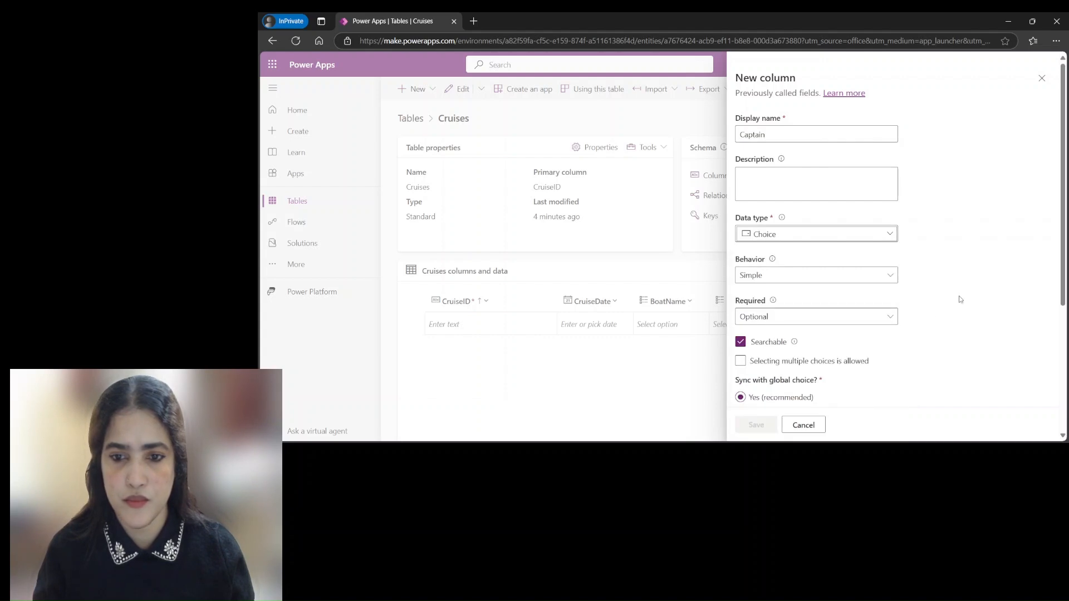
- Turn off global choice sync for the Captain column and enter a captain's name as the first choice label
scroll(967, 295, "down", 3)
left_click(741, 236)
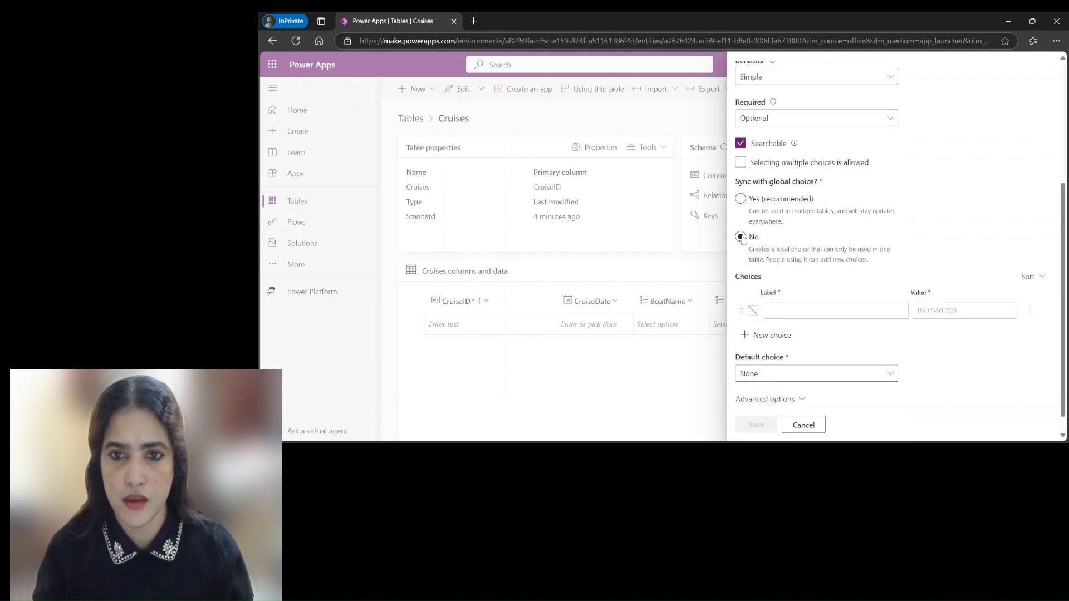
scroll(897, 349, "down", 1)
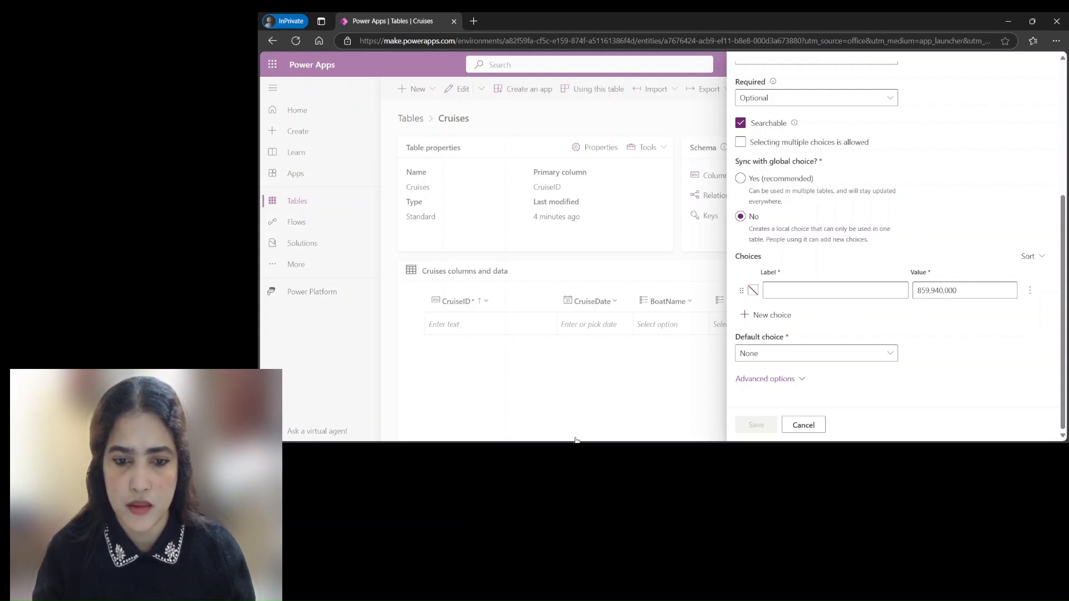
left_click(797, 296)
type("Re")
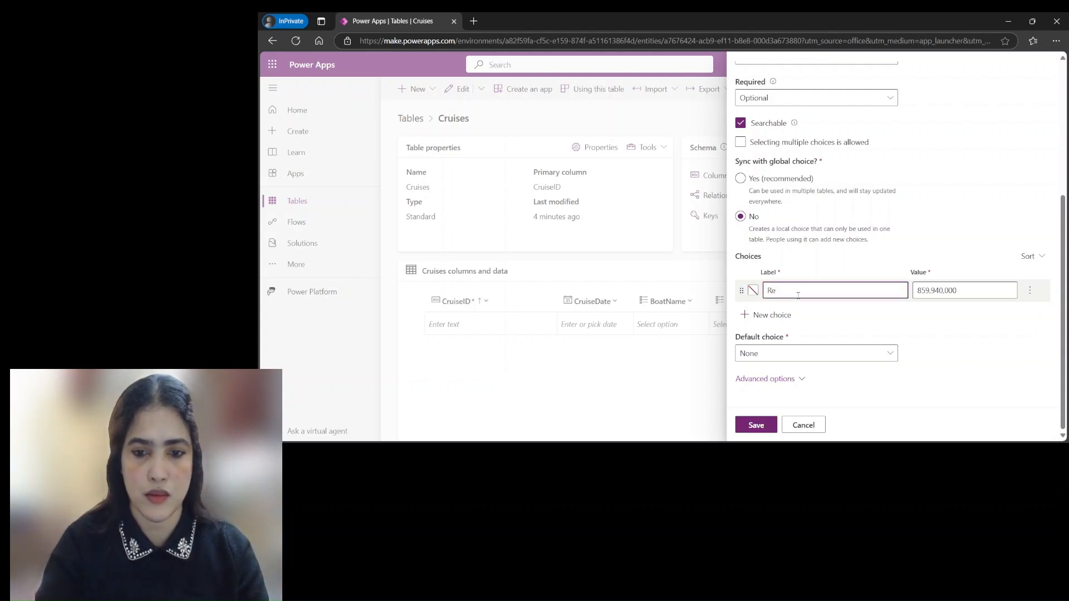
type("ny")
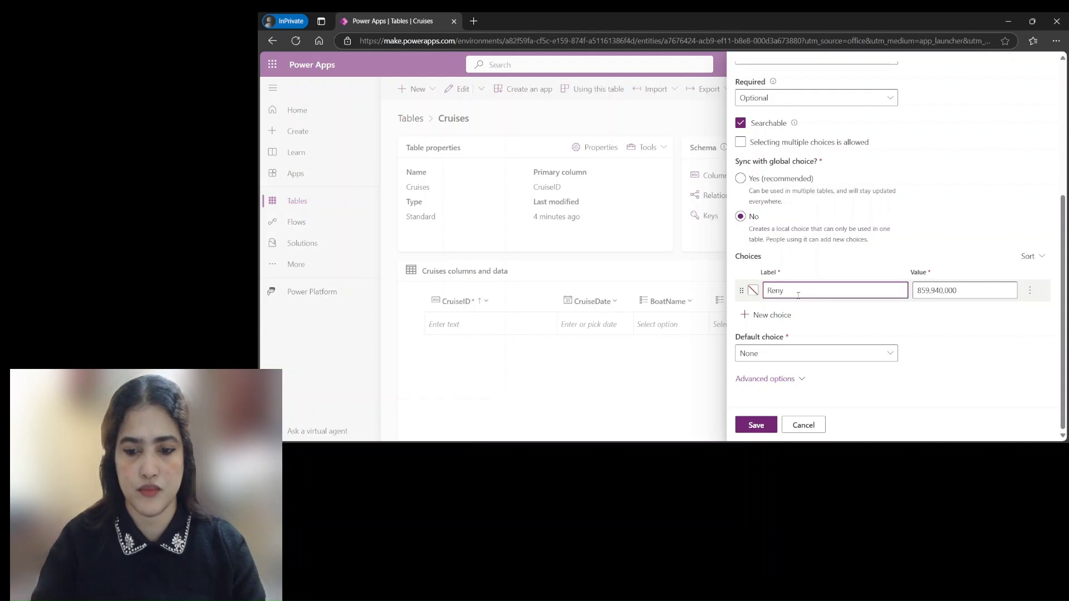
key("BackSpace")
type("ny")
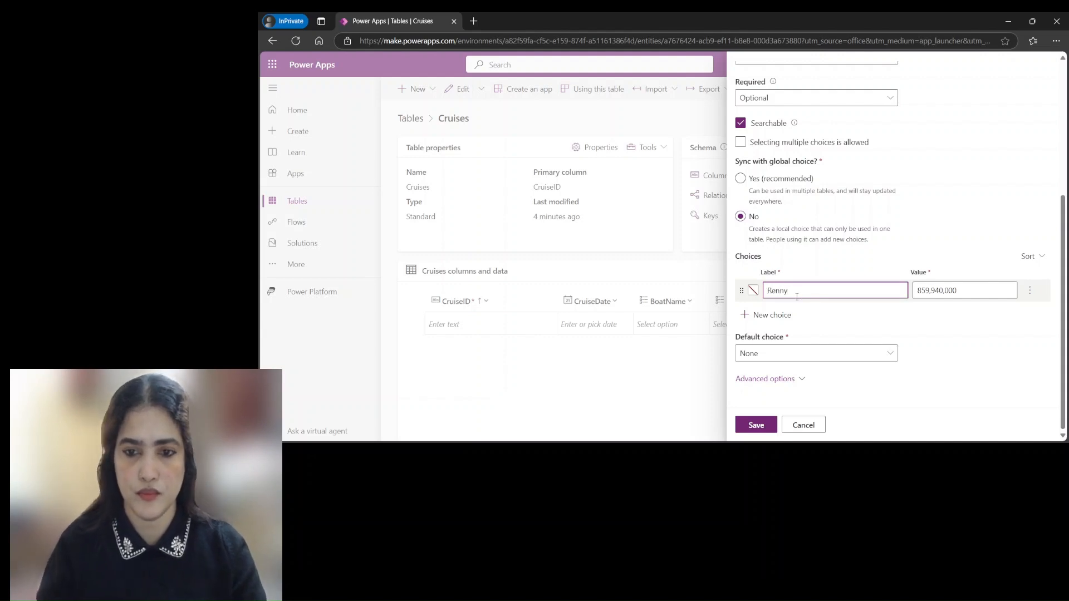
- Add two more choices labelled with captains' names to the Captain column, and save the column
left_click(776, 316)
type("Byle")
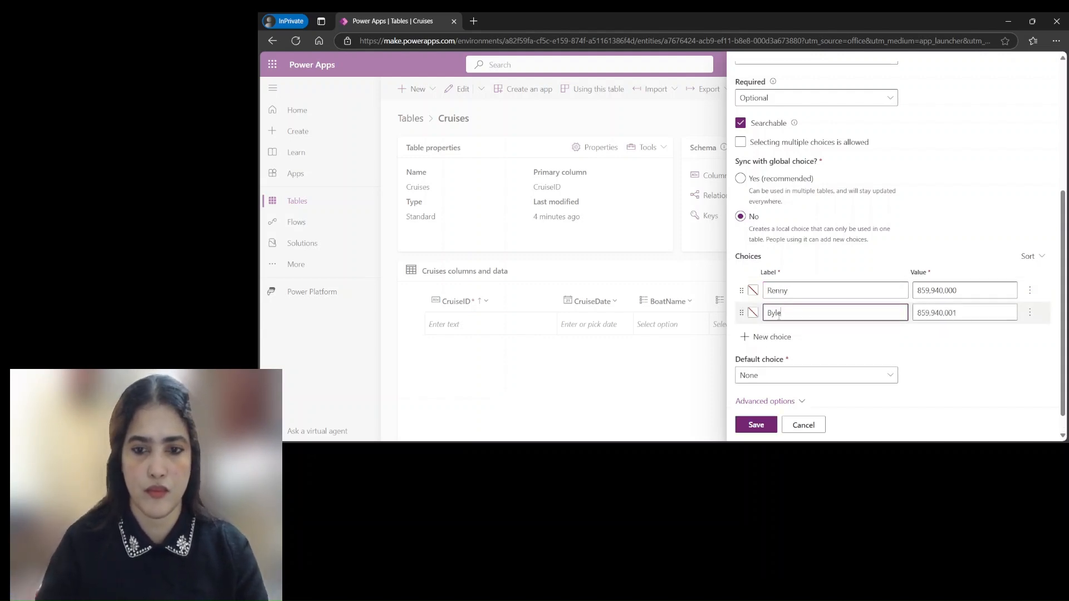
left_click(781, 337)
type("John")
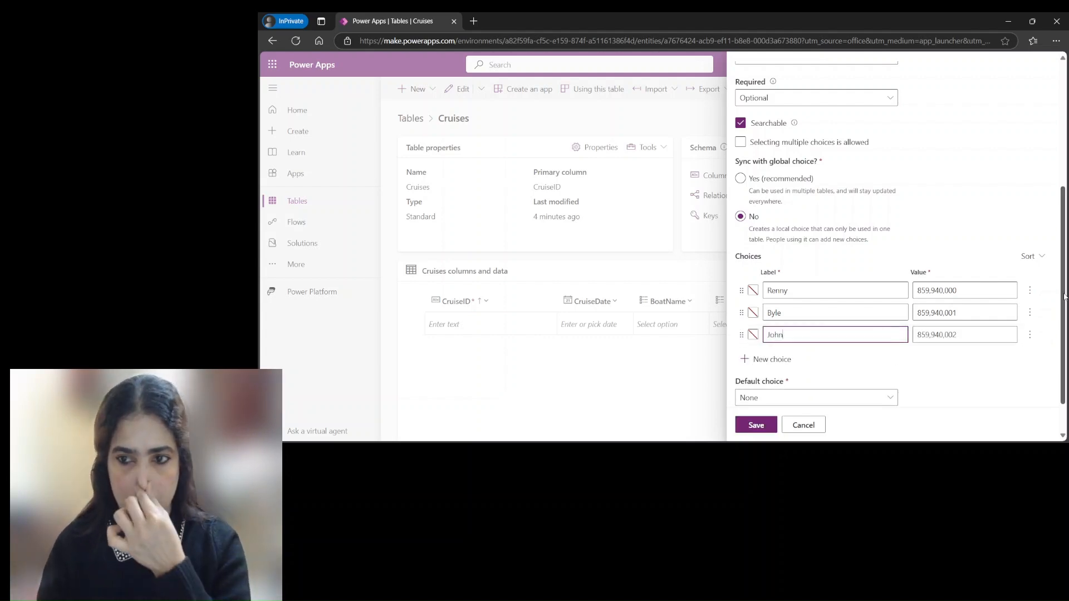
scroll(947, 361, "down", 1)
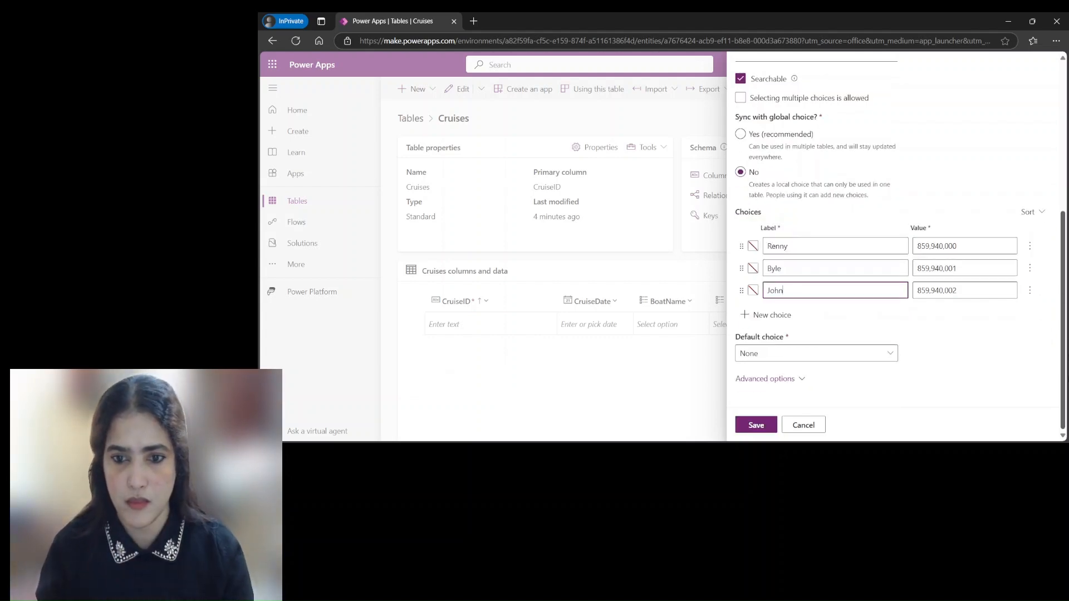
left_click(757, 431)
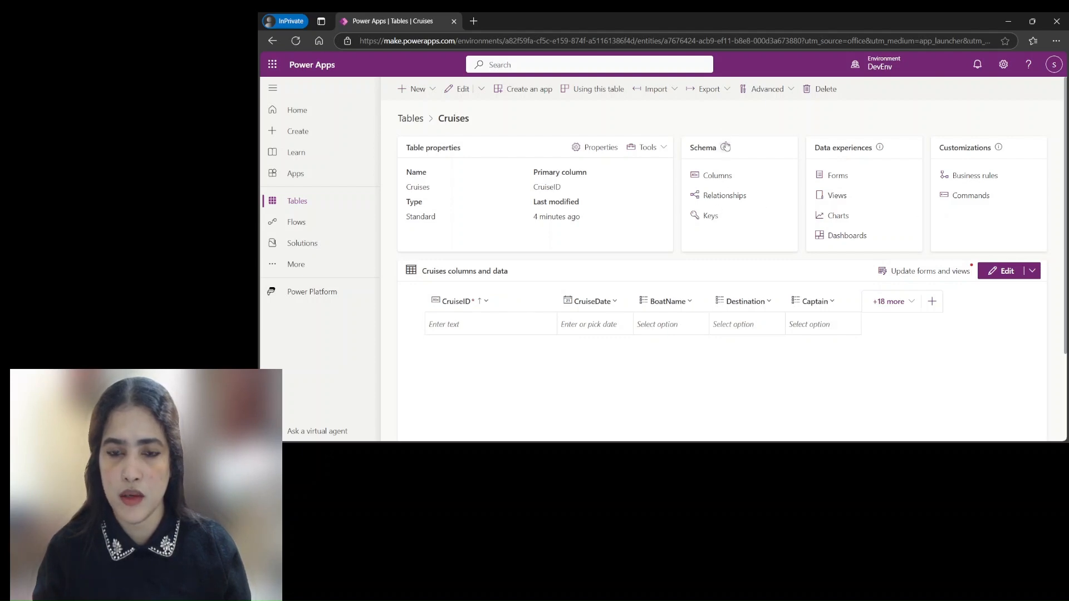
- Create a key for the Cruises table with the display name CruiseIDKey, based on the CruiseID column, and save it
left_click(711, 217)
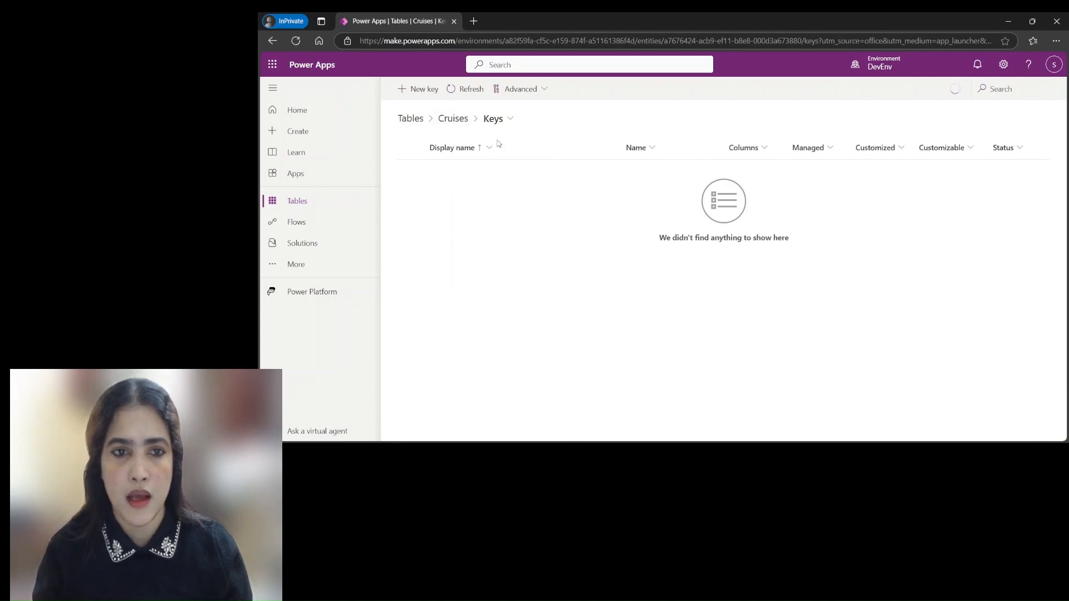
left_click(423, 90)
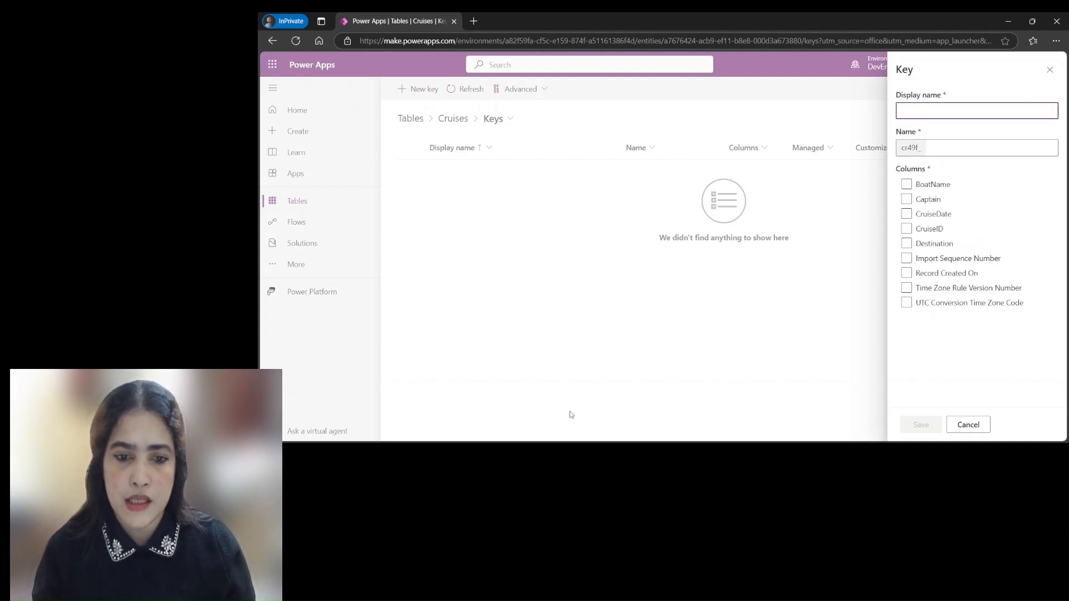
left_click(663, 441)
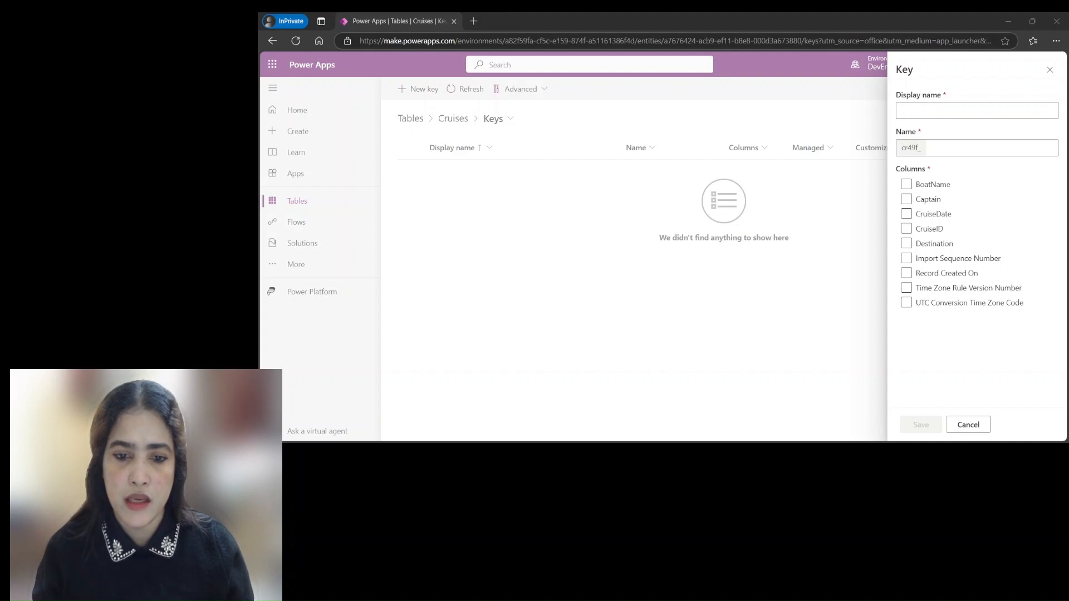
left_click(697, 325)
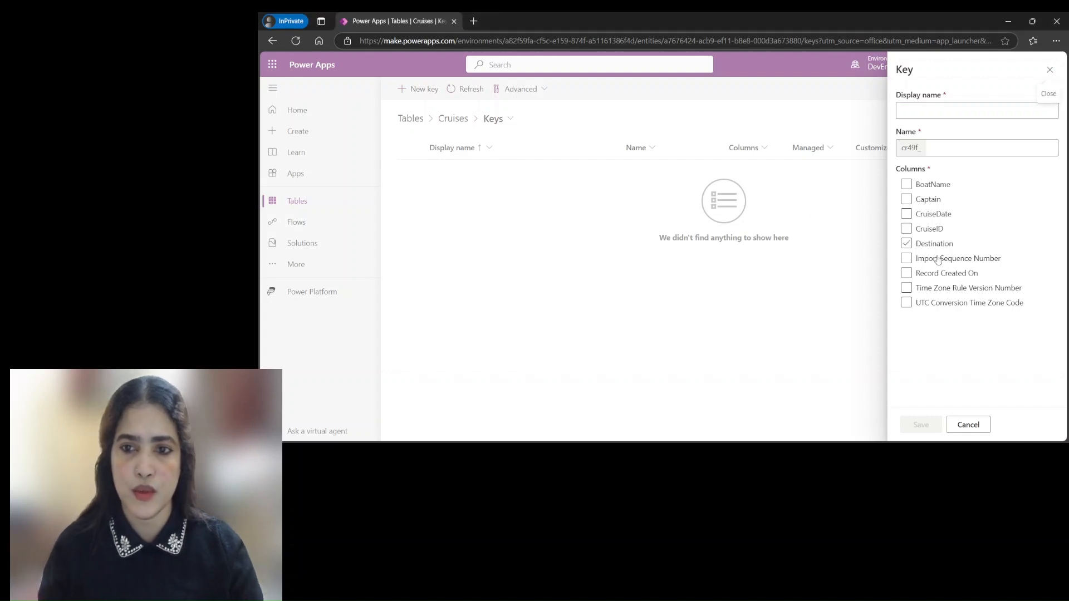
left_click(906, 229)
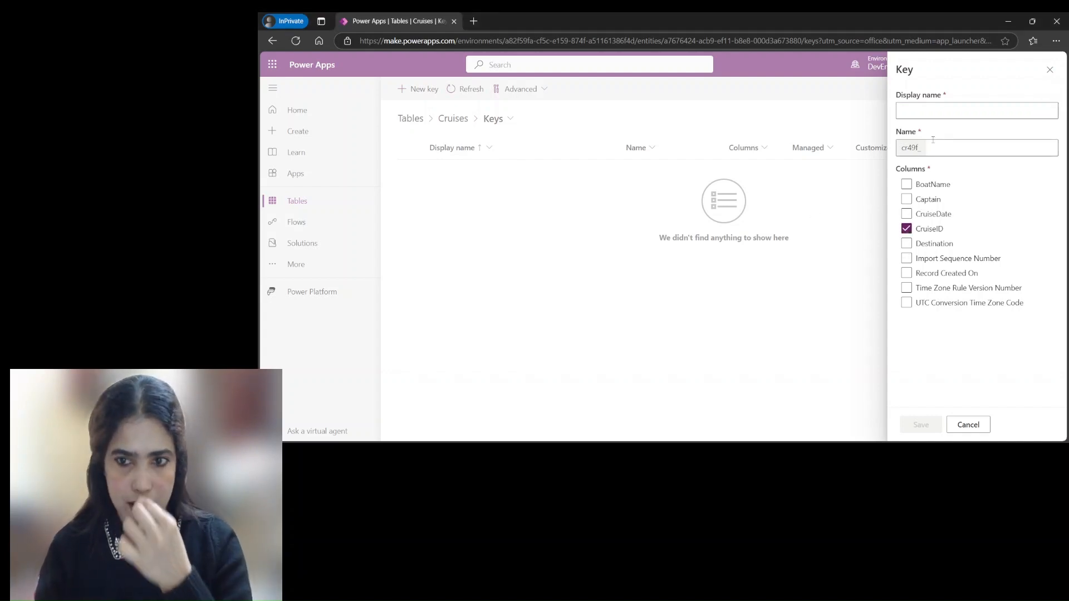
left_click(915, 111)
type("Crui")
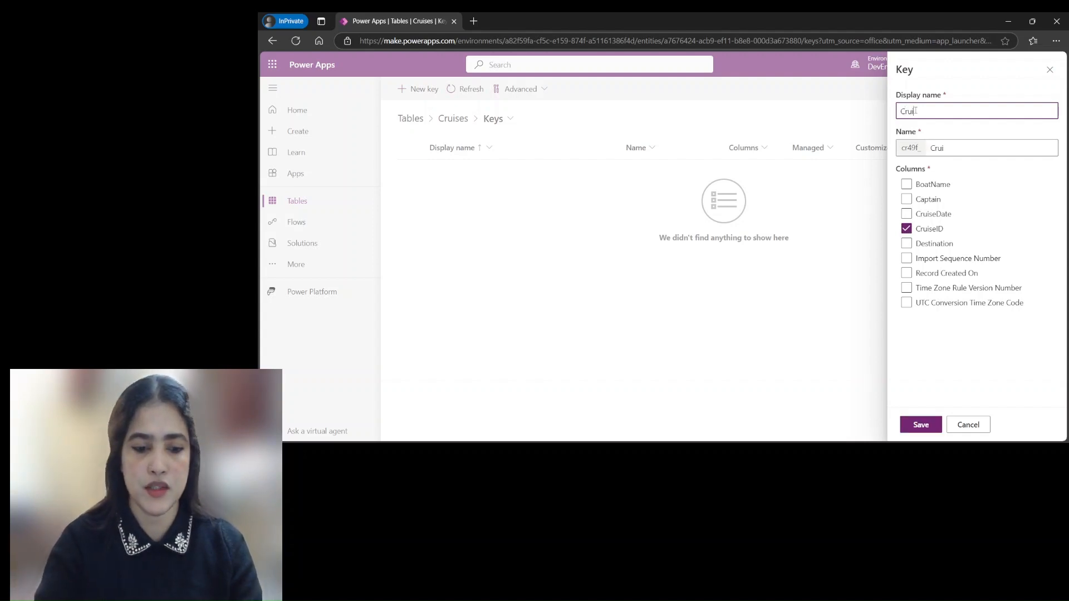
type("seIDKey")
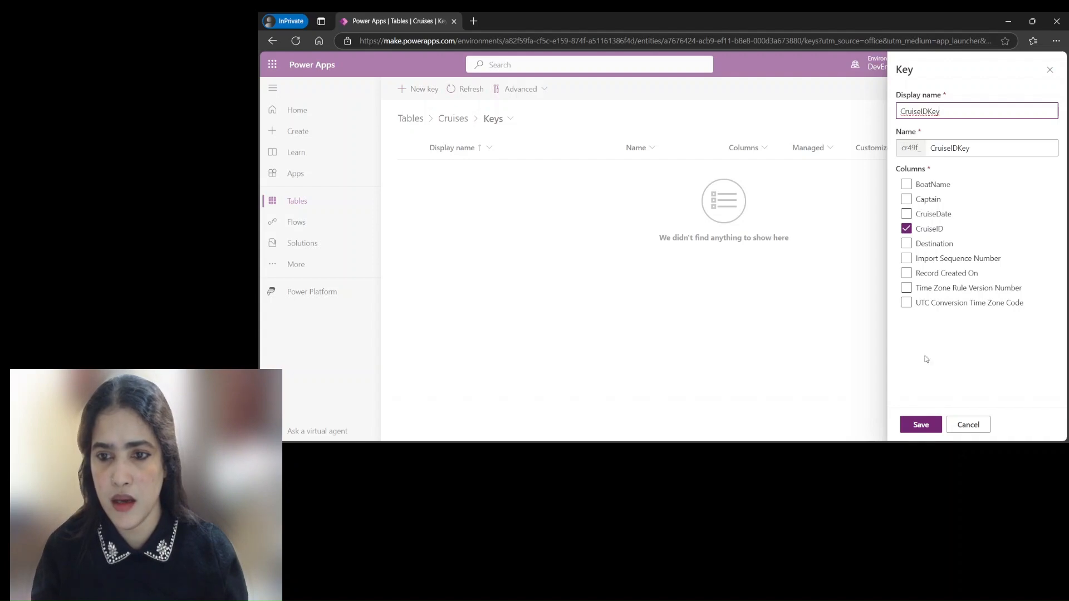
left_click(927, 429)
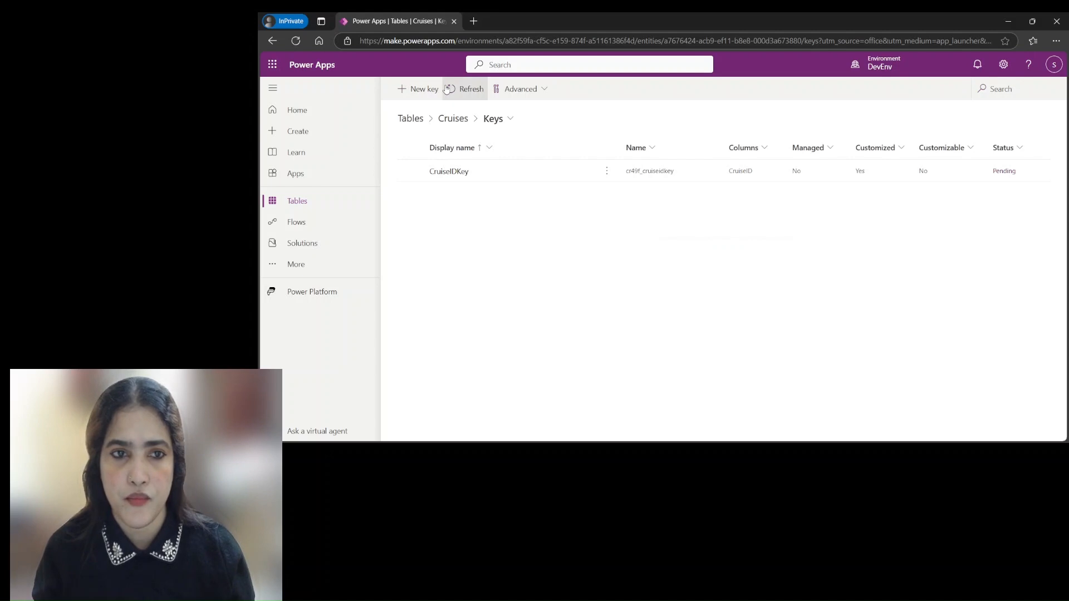
- Review the Cruises table's full column list, including the CruiseID primary name column, and return to the table overview
left_click(452, 118)
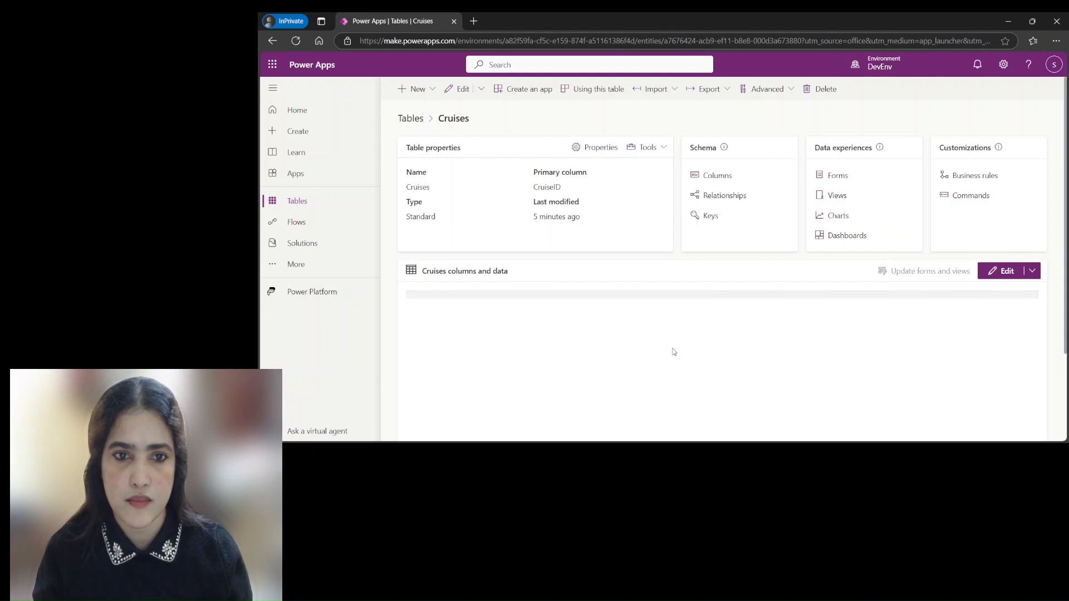
left_click(716, 176)
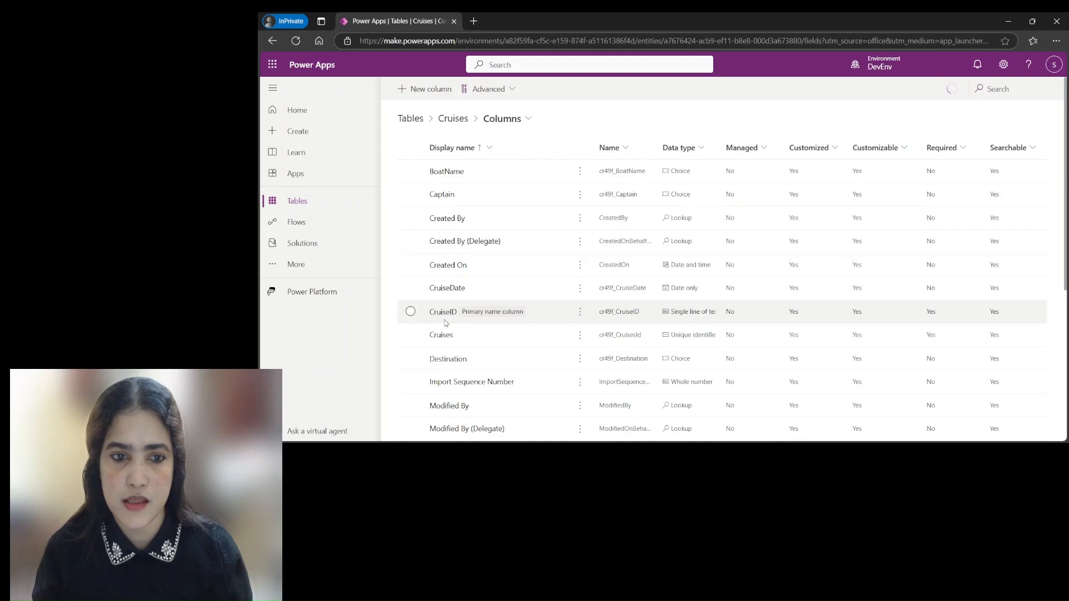
left_click(454, 119)
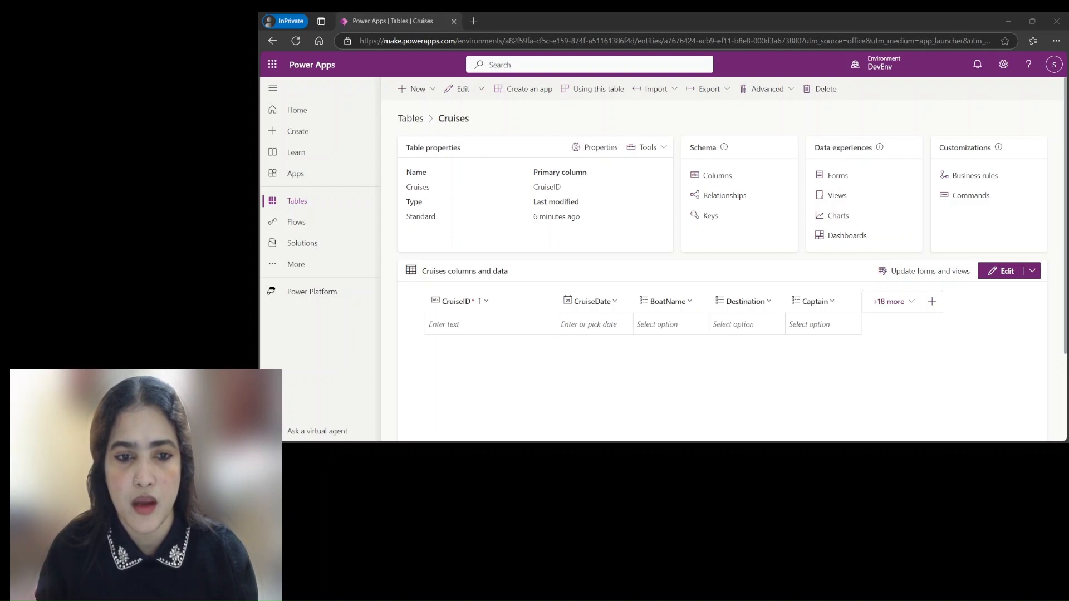
- Start a new table with advanced properties, using the display name Passenger, and look over its advanced options
left_click(677, 427)
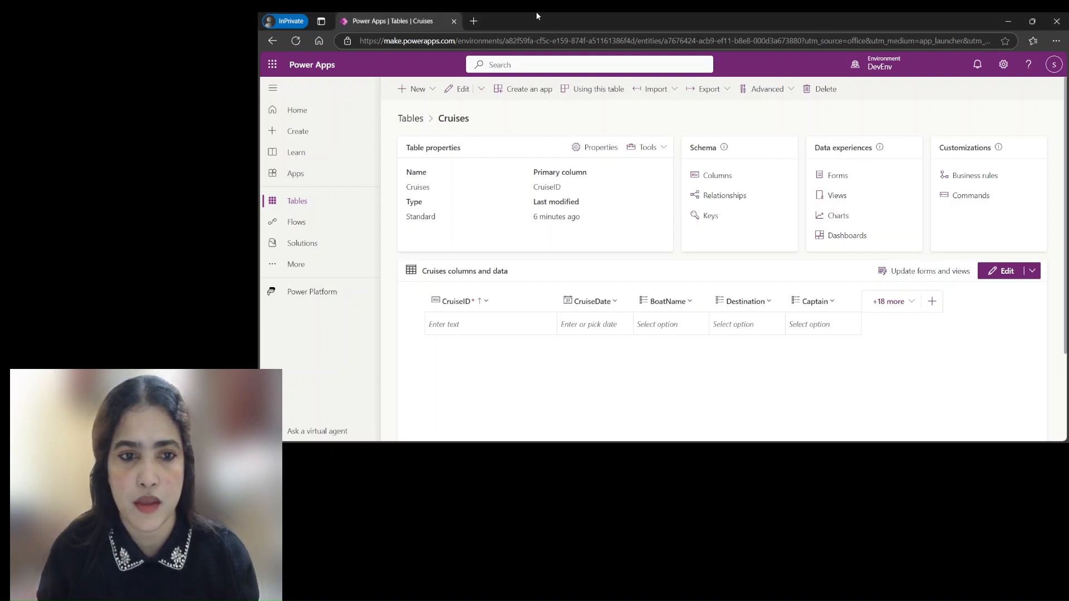
left_click(411, 119)
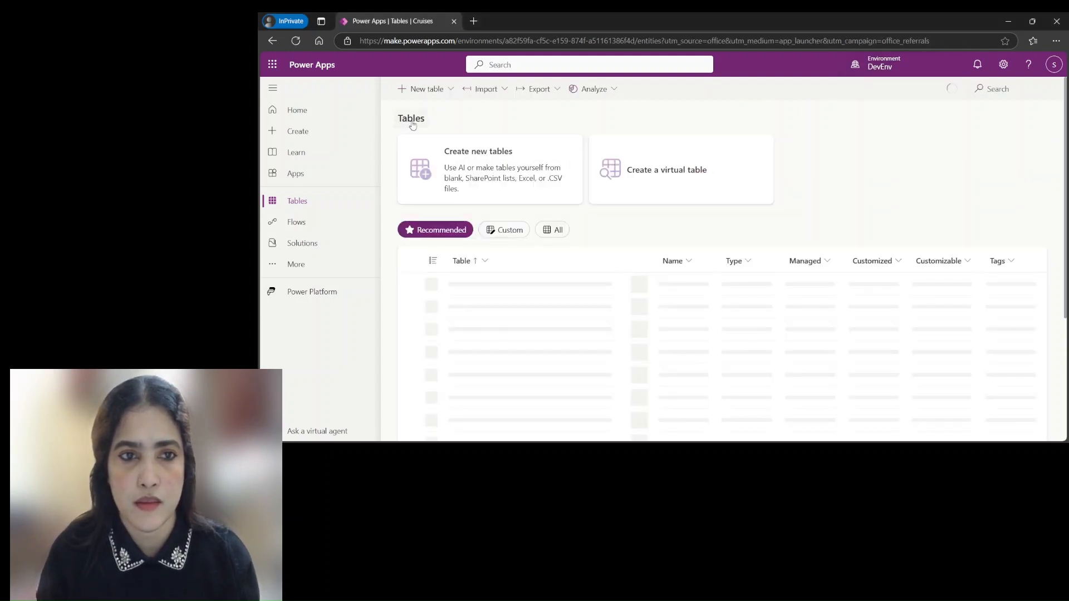
left_click(430, 88)
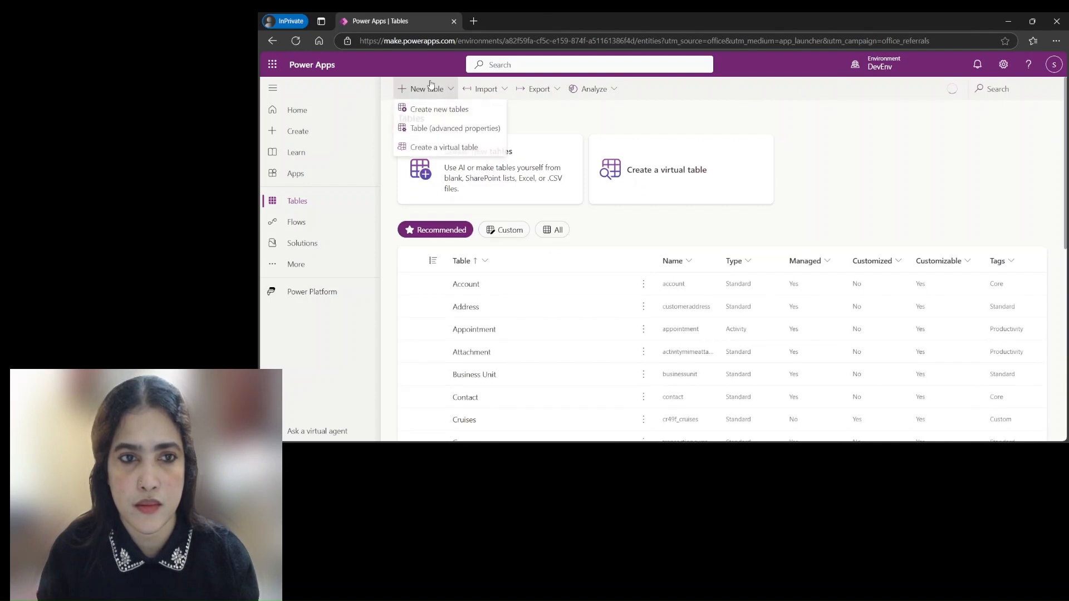
left_click(440, 128)
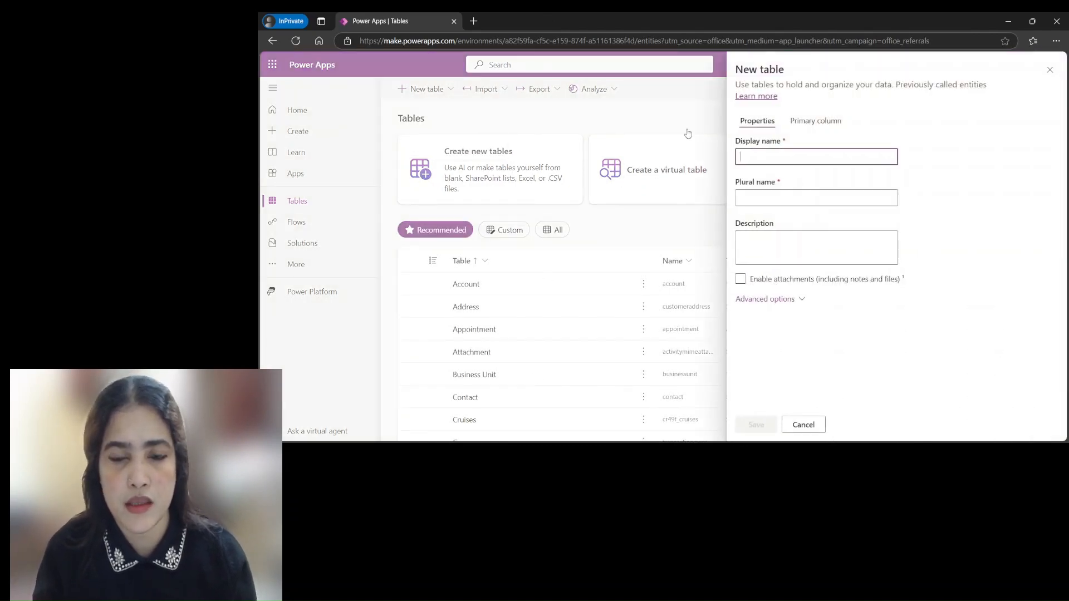
type("P")
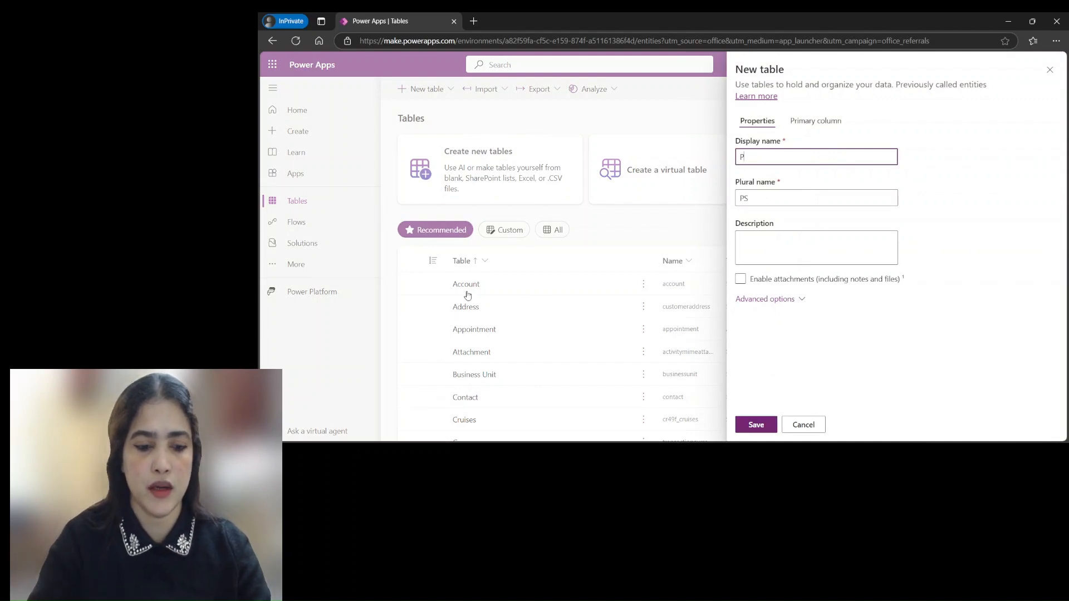
type("assenger")
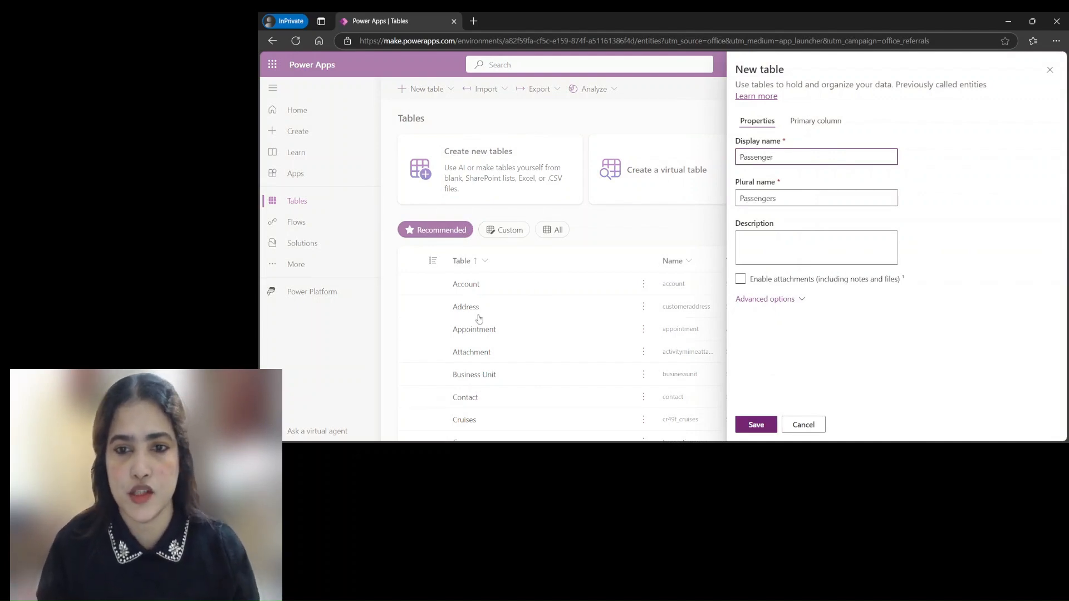
left_click(769, 299)
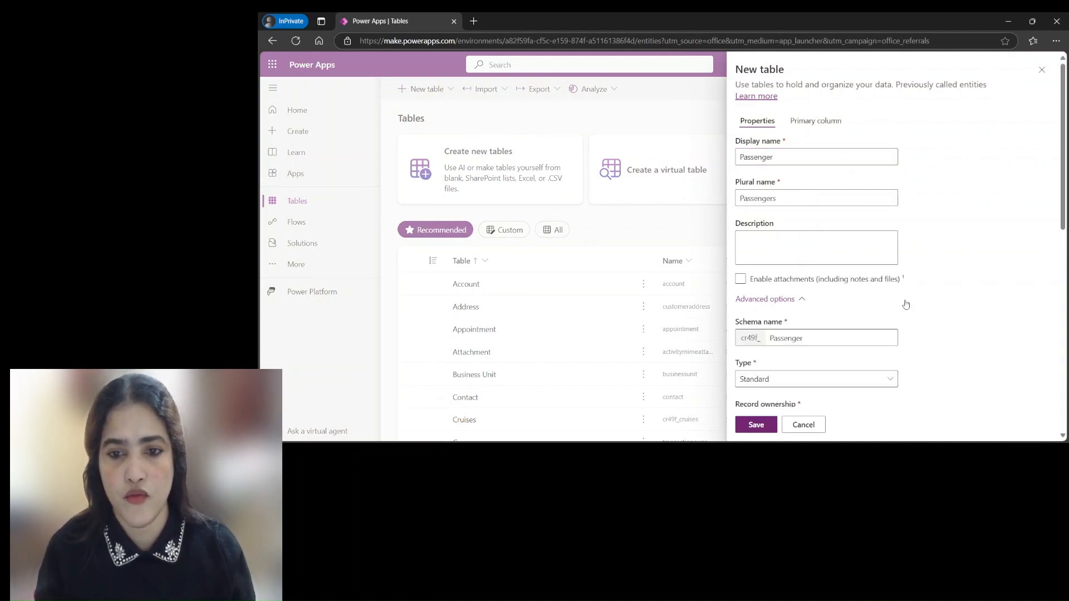
scroll(889, 334, "down", 4)
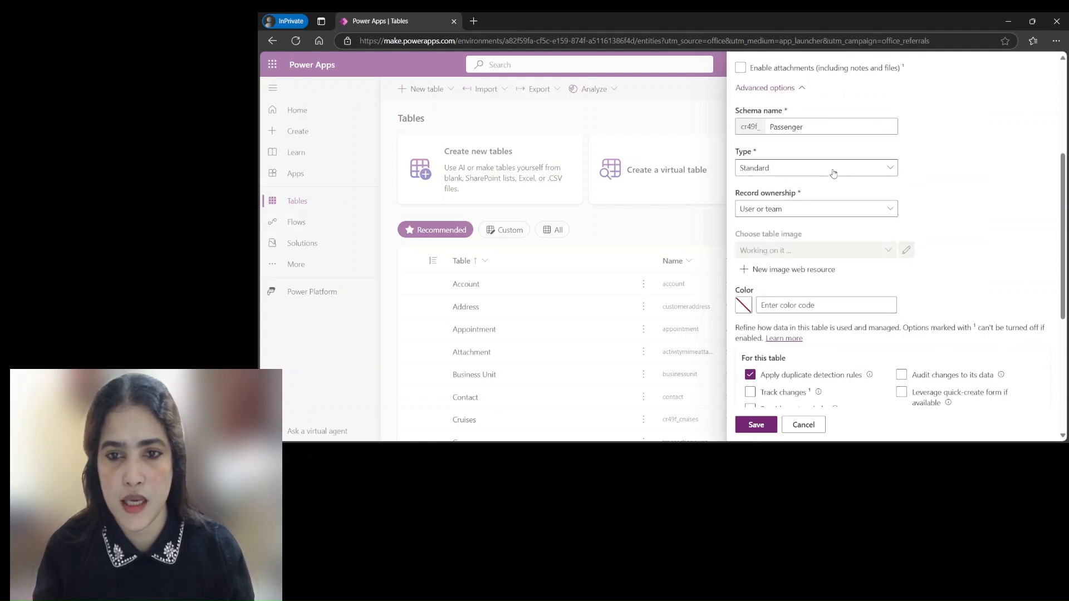
scroll(833, 378, "down", 3)
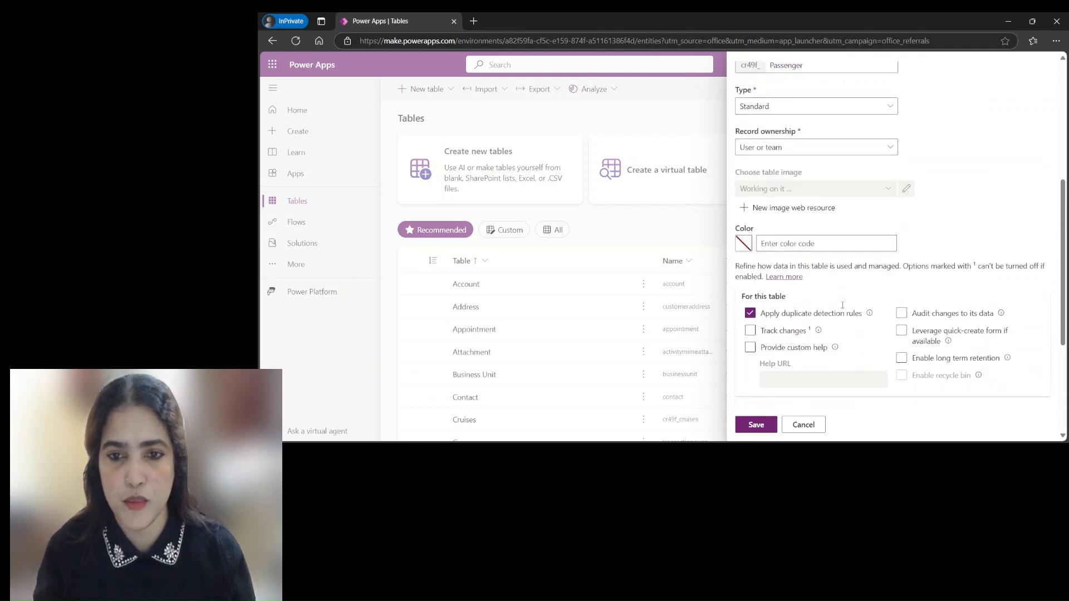
scroll(886, 365, "down", 5)
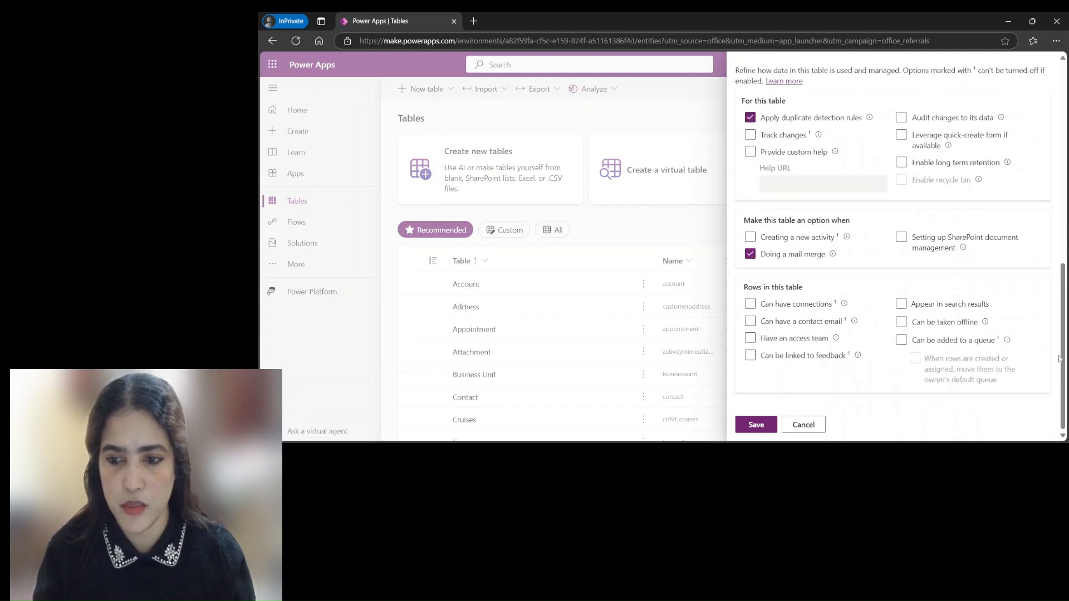
left_click_drag(1062, 335, 1063, 137)
- Set the new table's primary column display name to PassengerID and try to save the table
left_click(815, 121)
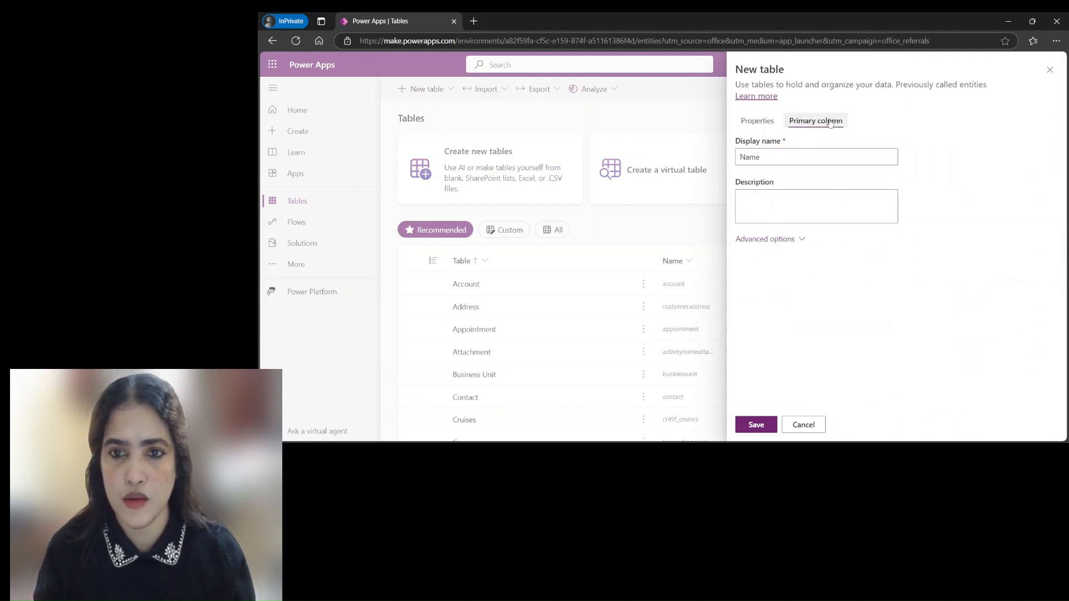
double_click(753, 156)
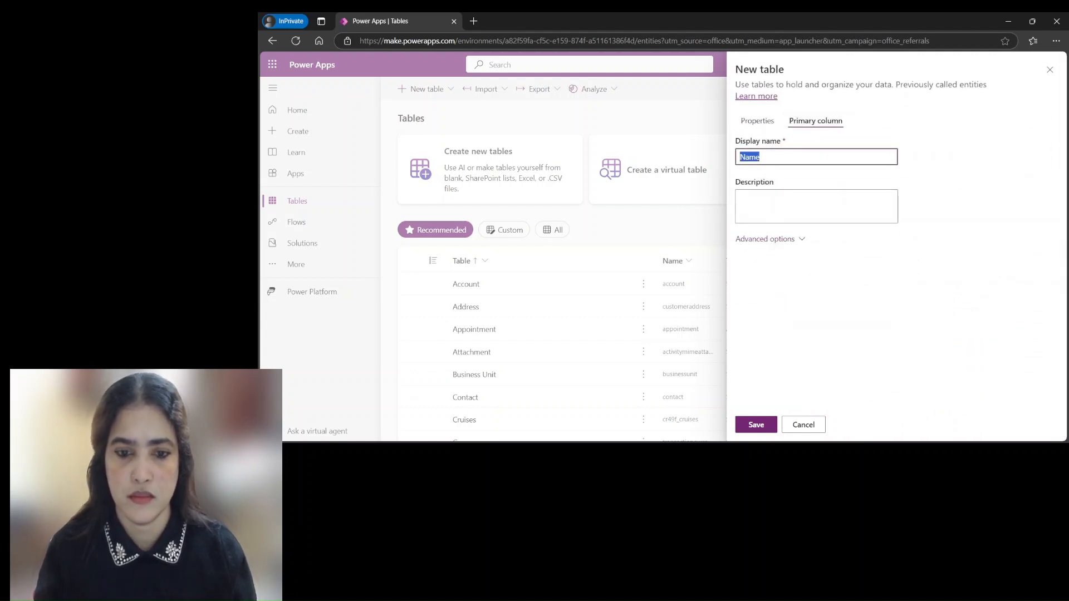
left_click(646, 454)
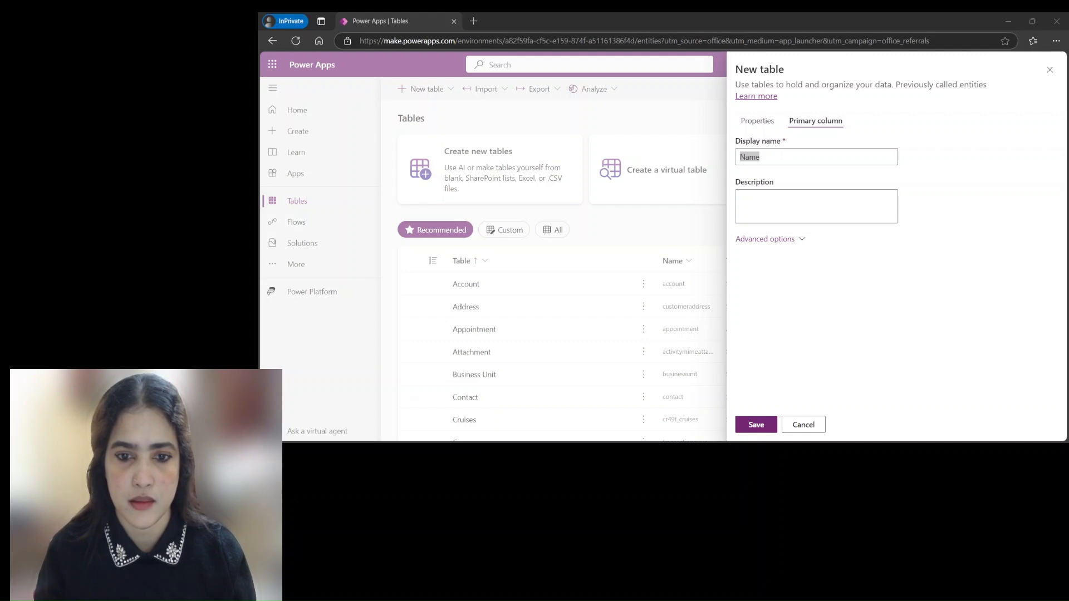
left_click(669, 419)
left_click_drag(770, 156, 714, 162)
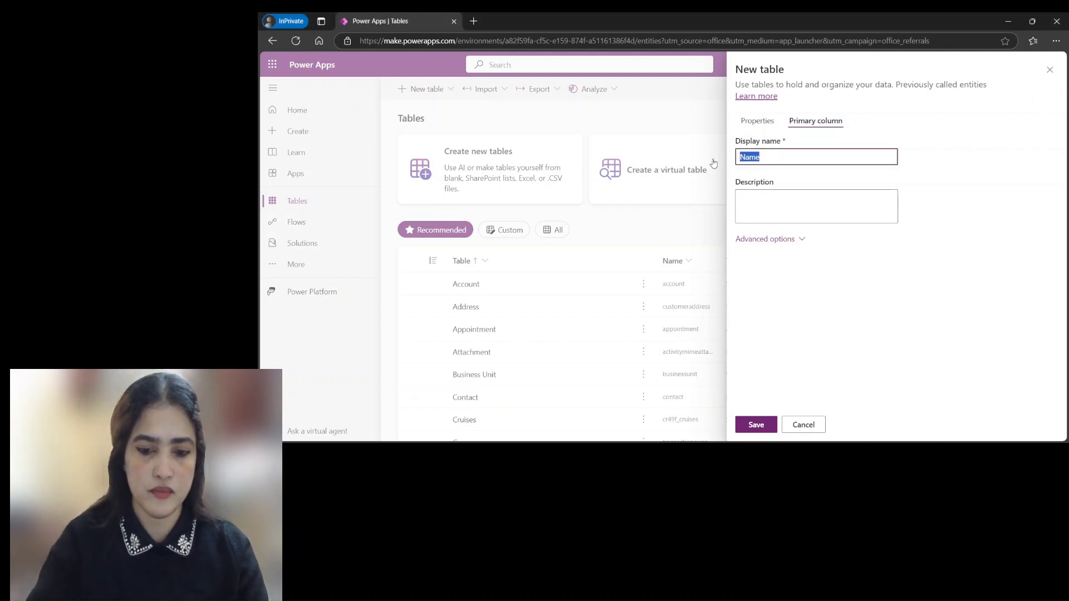
type("Passenger")
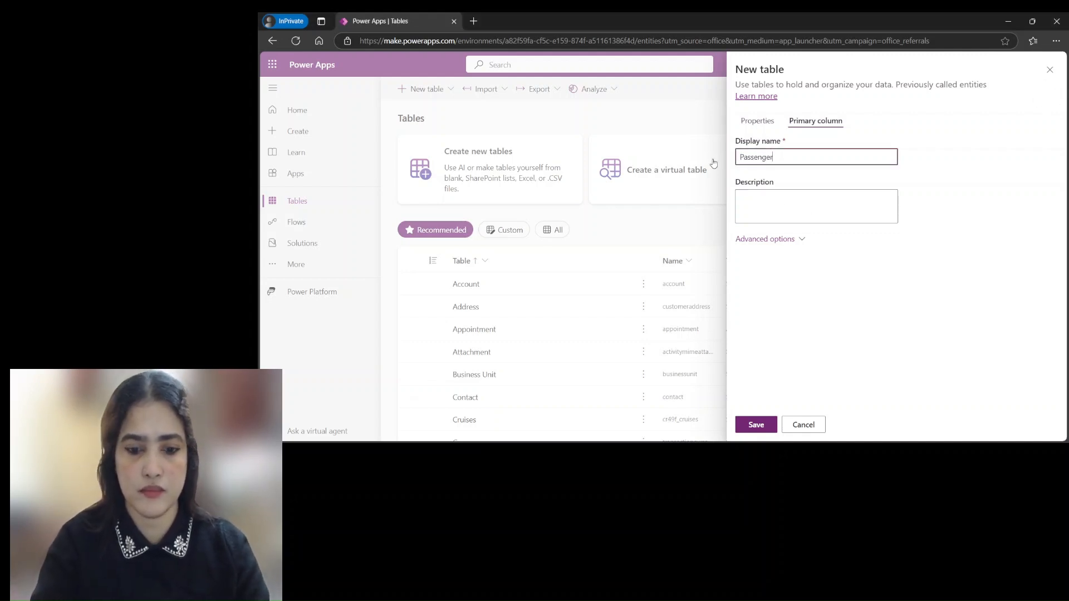
type("ID")
left_click(791, 243)
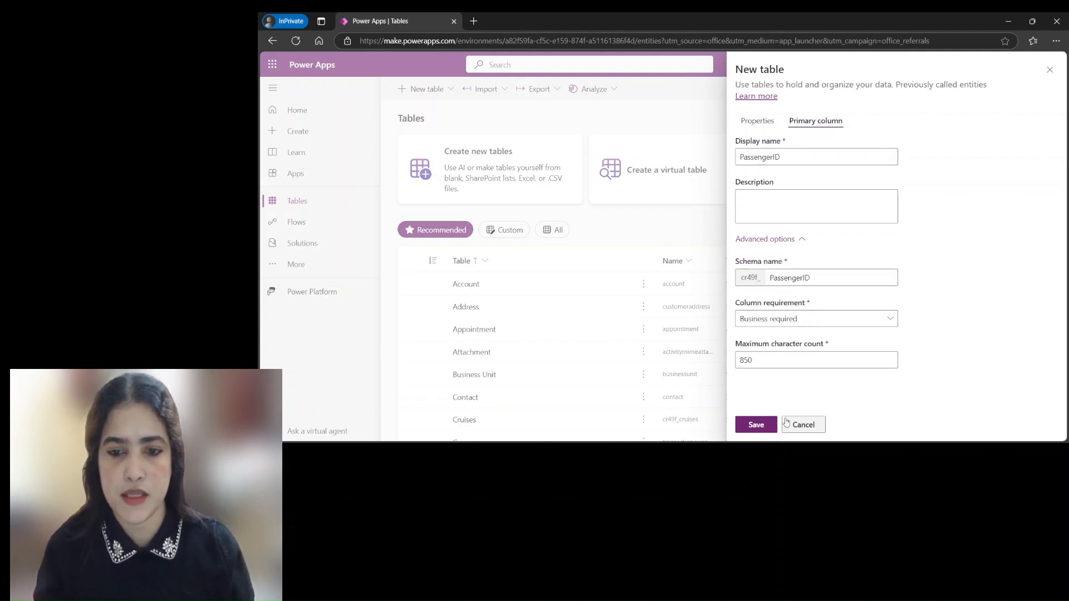
left_click(762, 432)
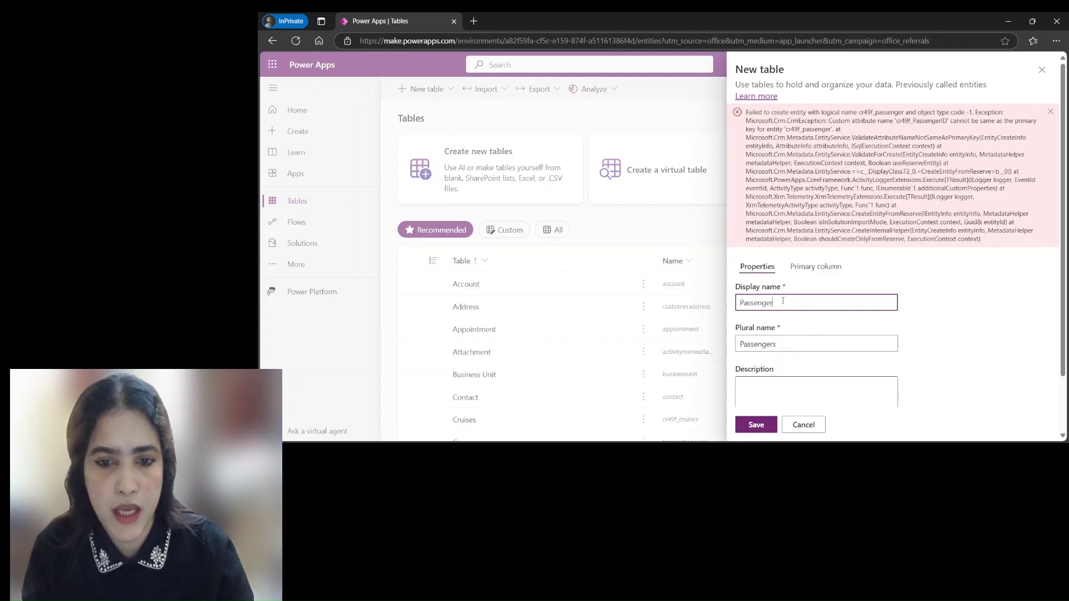
- Change the new table's display name to Passengers and save the table
type("s")
left_click(757, 425)
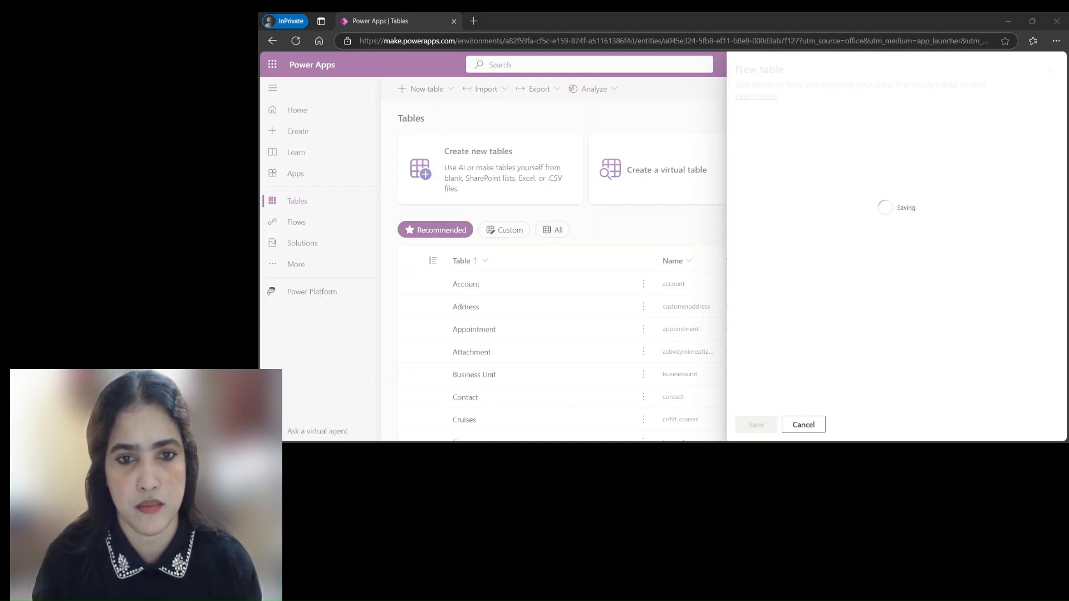
left_click(685, 406)
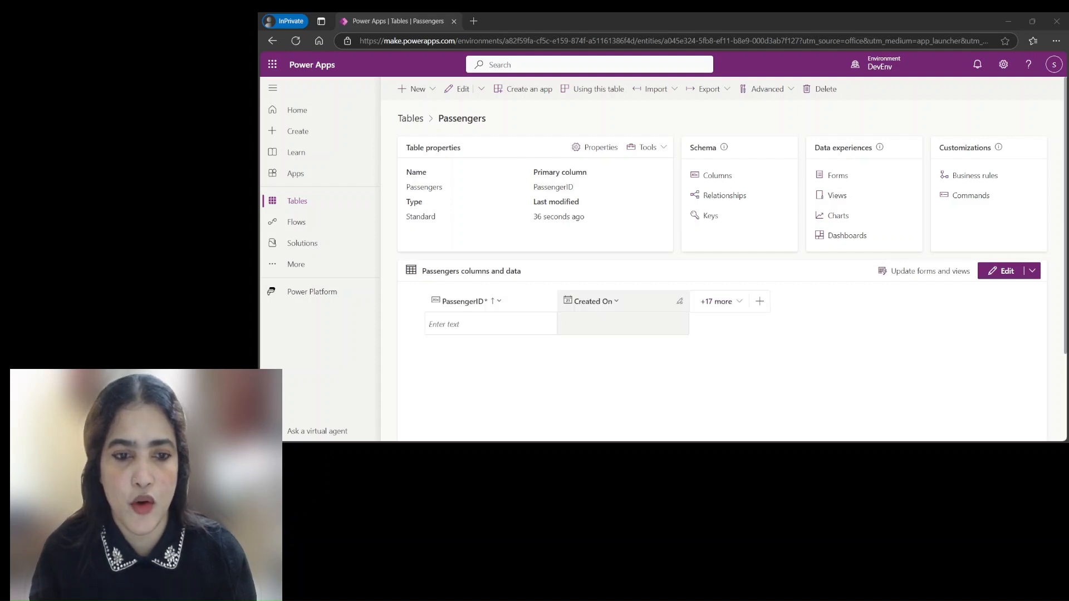
left_click(690, 432)
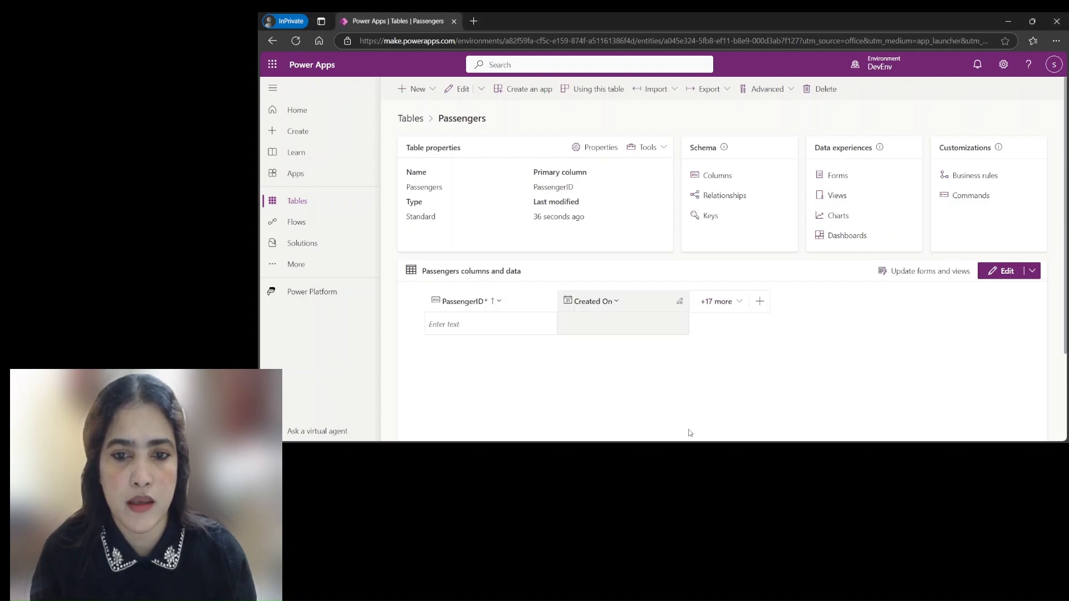
- Open the PassengerID column of the Passengers table for editing and set its data type to Autonumber
left_click(497, 302)
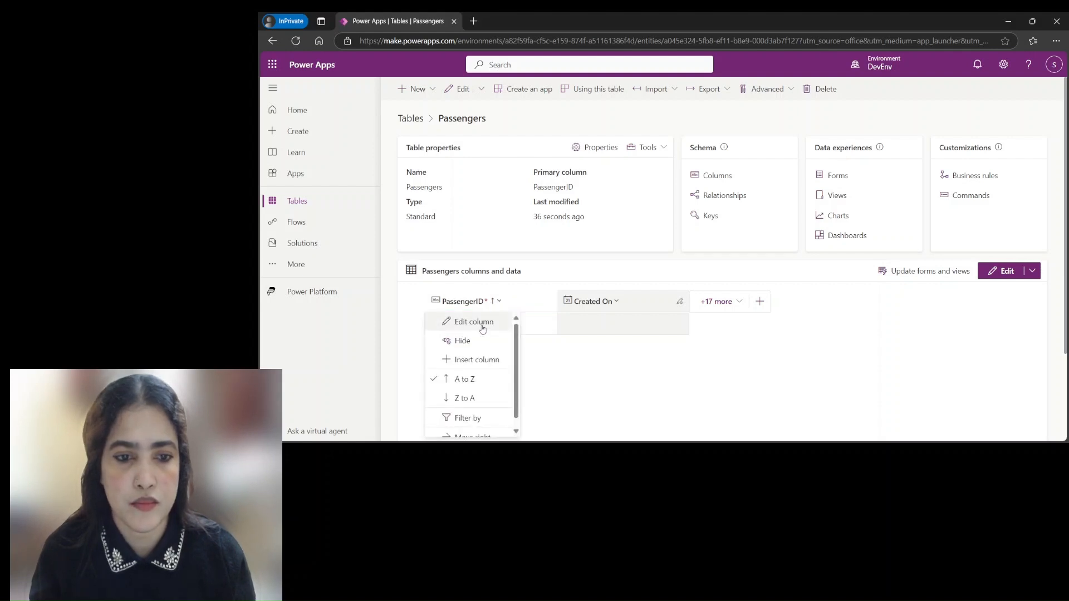
left_click(458, 318)
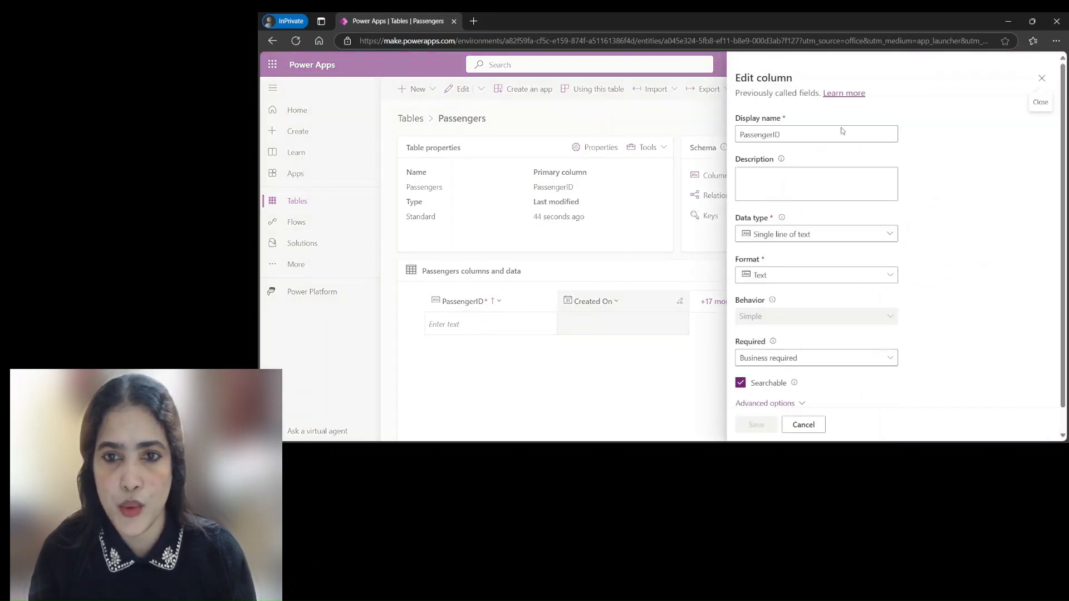
left_click(887, 234)
left_click(779, 270)
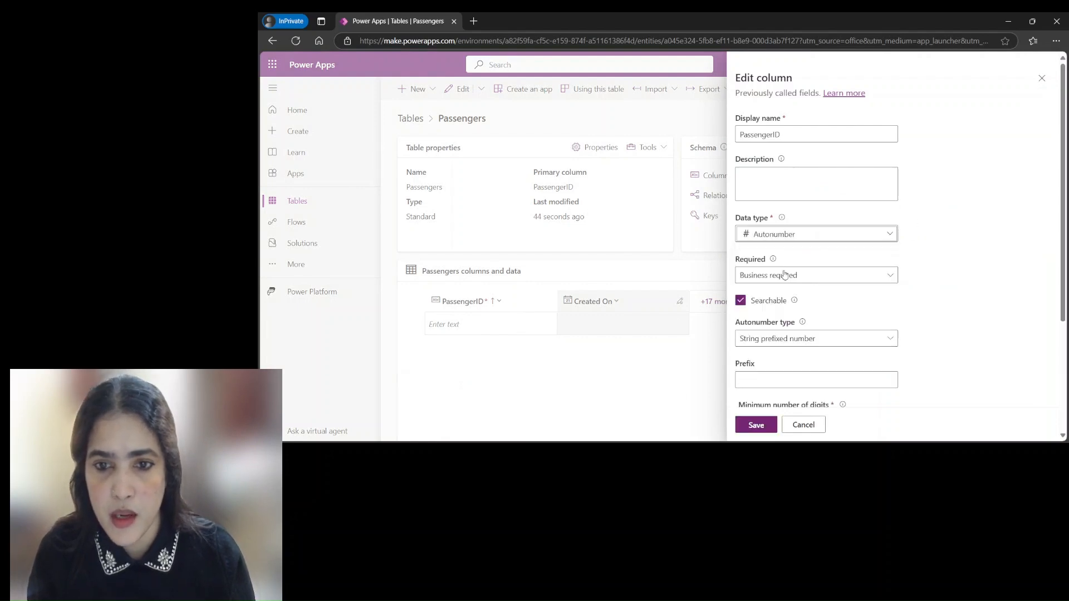
scroll(1063, 204, "down", 2)
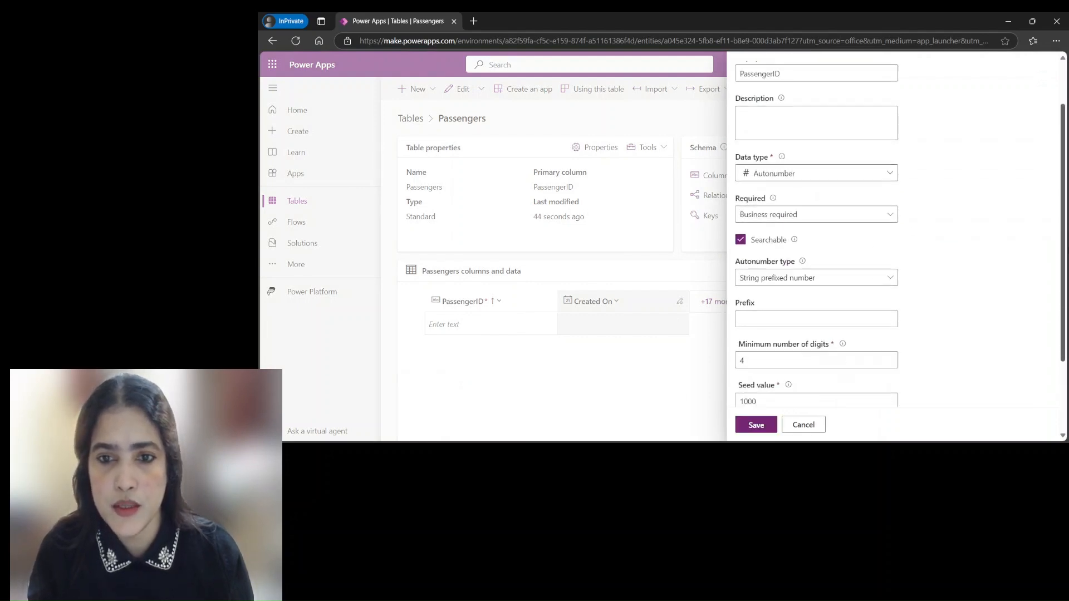
scroll(1063, 204, "up", 2)
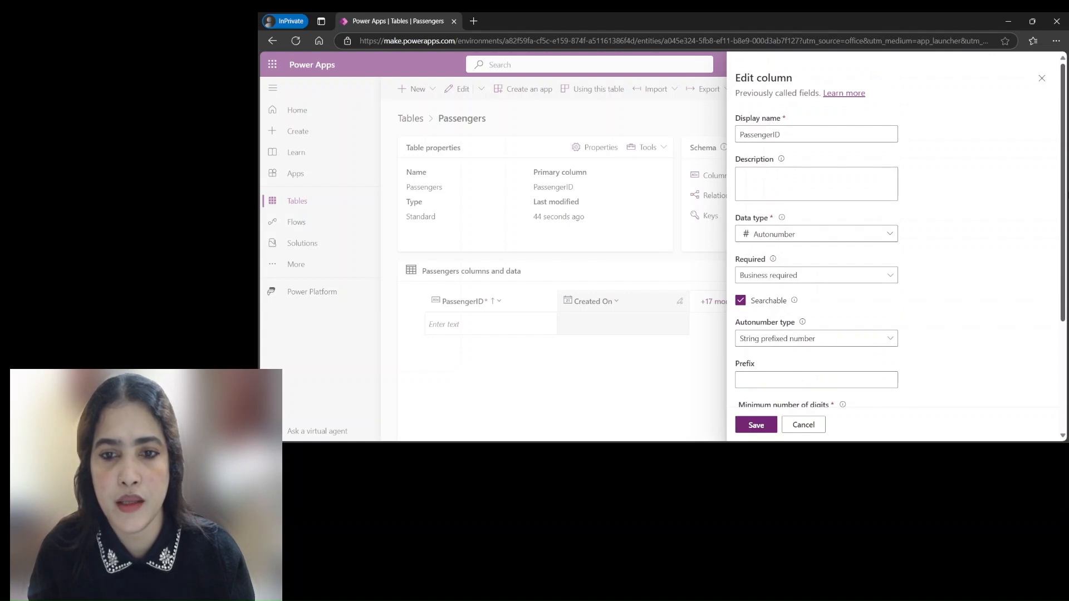
scroll(808, 222, "down", 3)
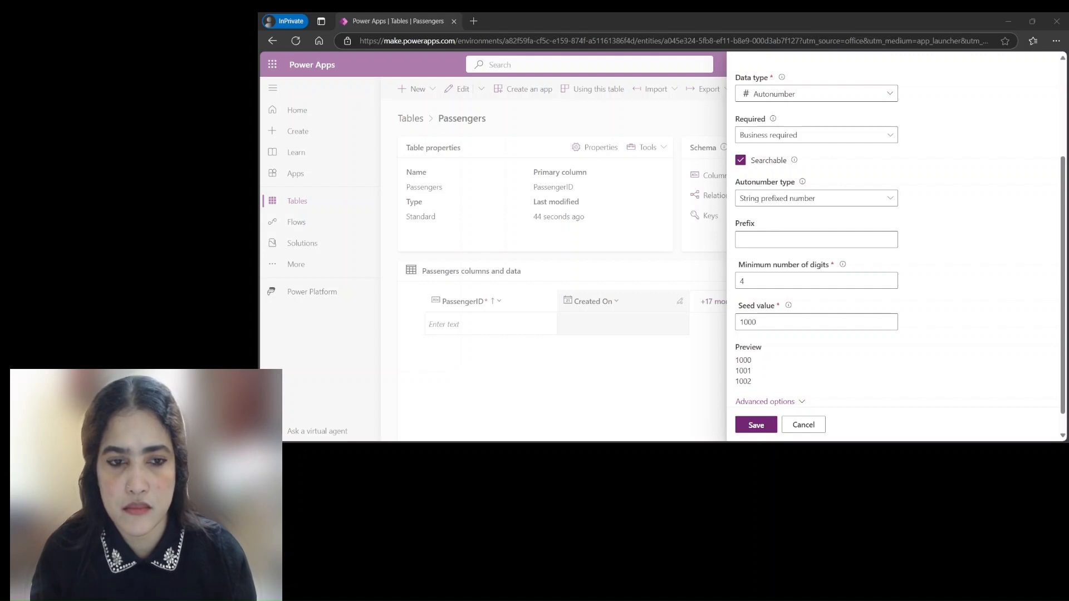
scroll(798, 288, "up", 3)
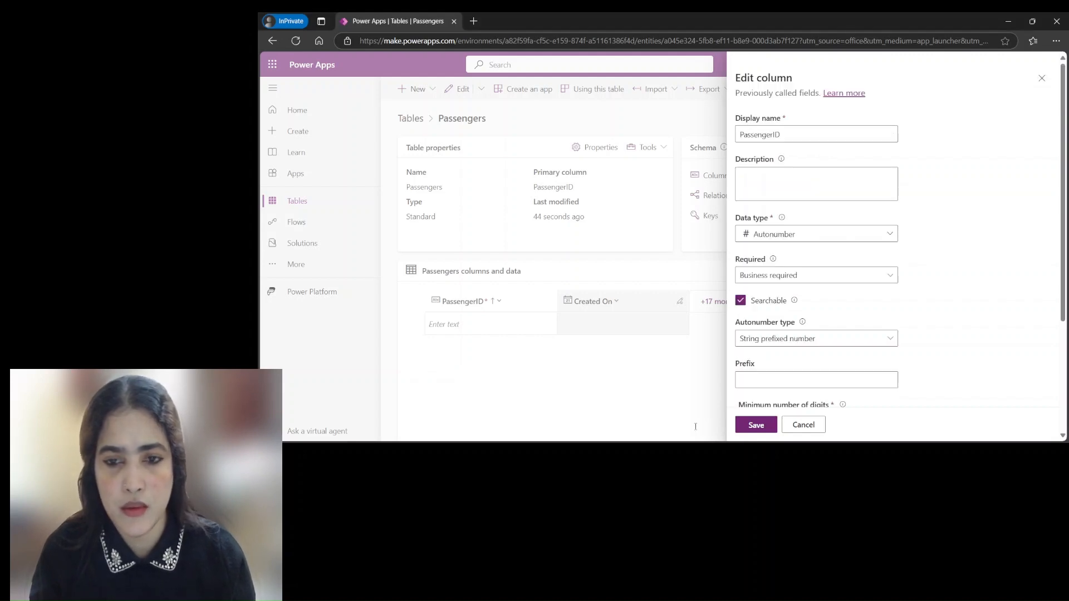
- Set the PassengerID column's autonumber type to Custom with the format {SEQNUM:6}
left_click(888, 338)
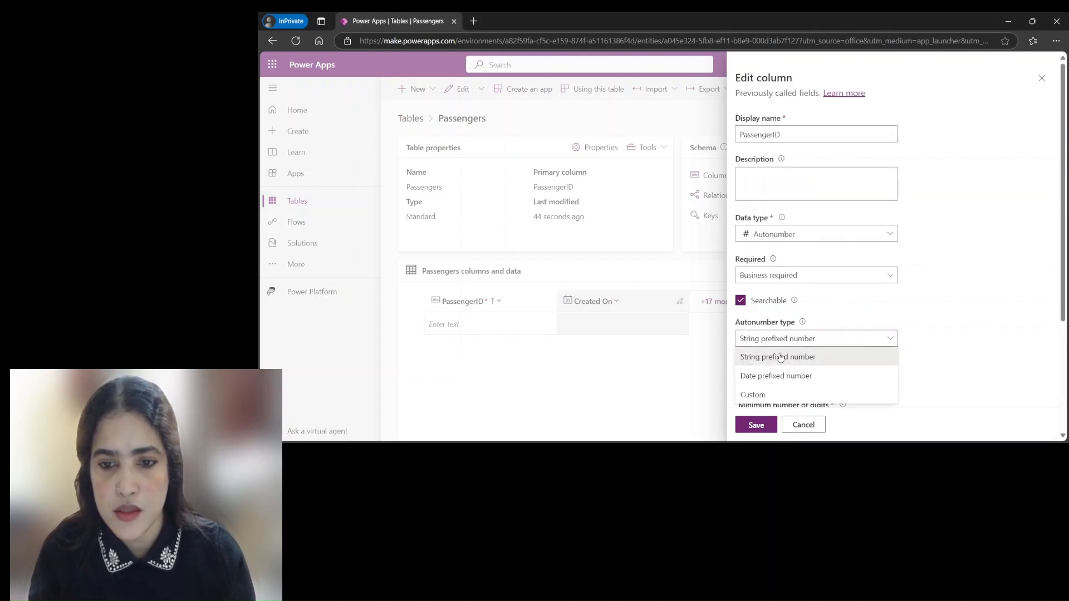
left_click(760, 393)
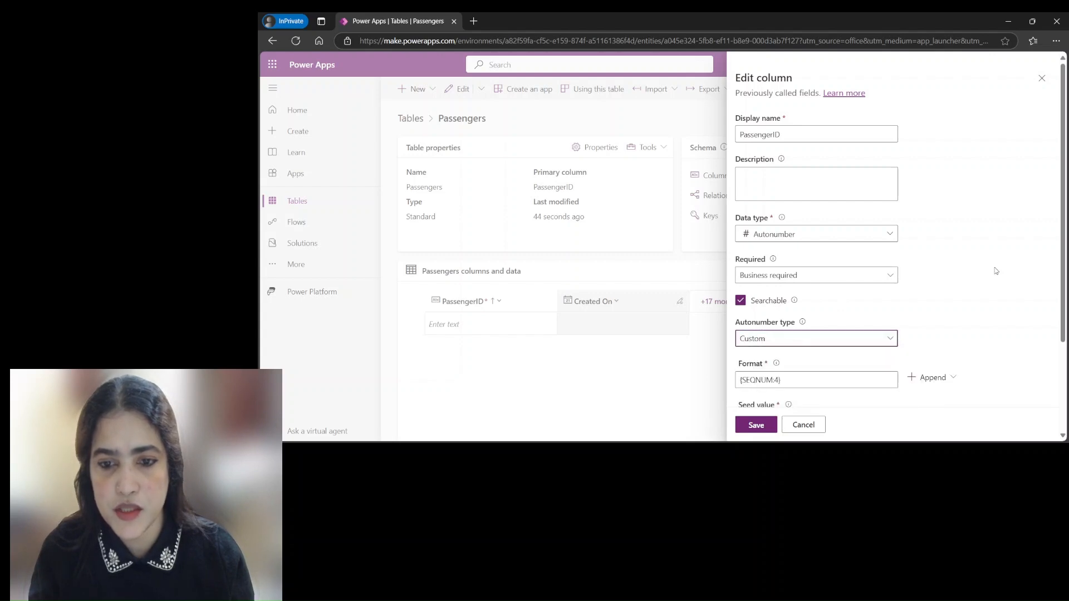
scroll(790, 270, "down", 2)
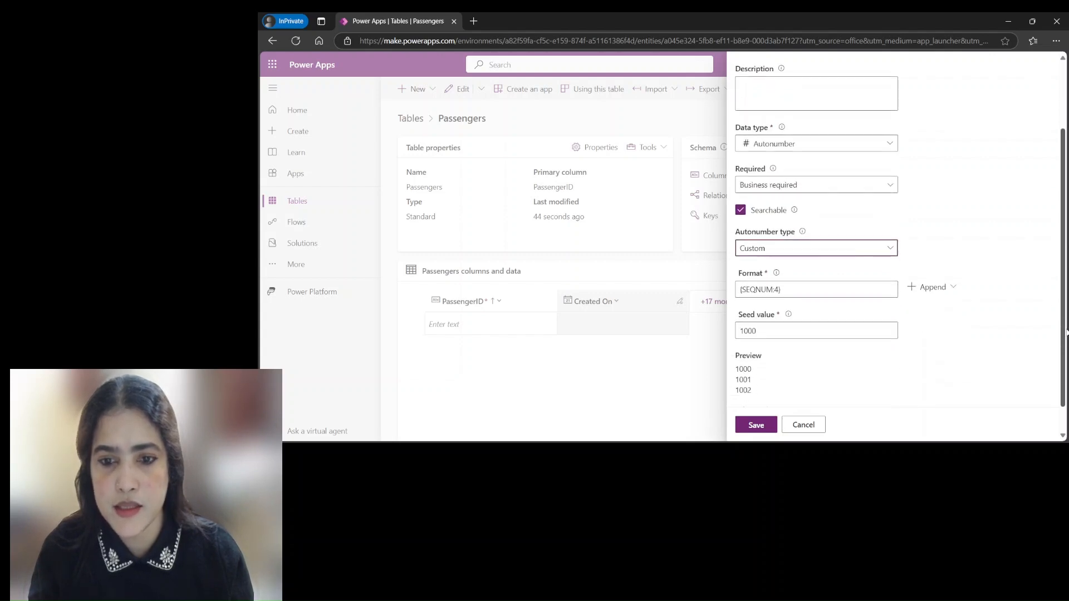
left_click(779, 288)
key("BackSpace")
type("6")
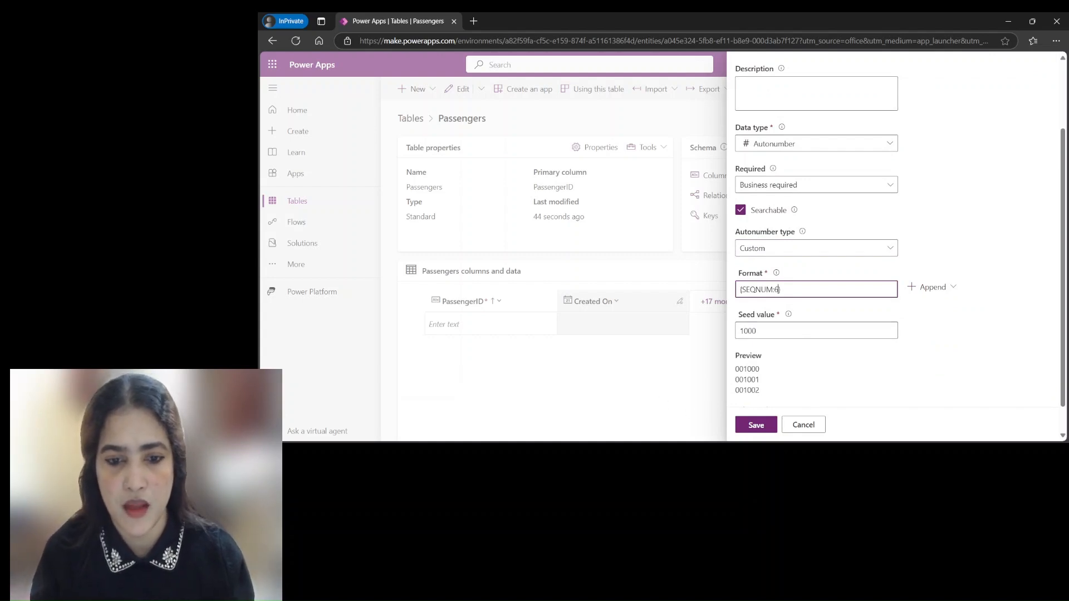
left_click(639, 454)
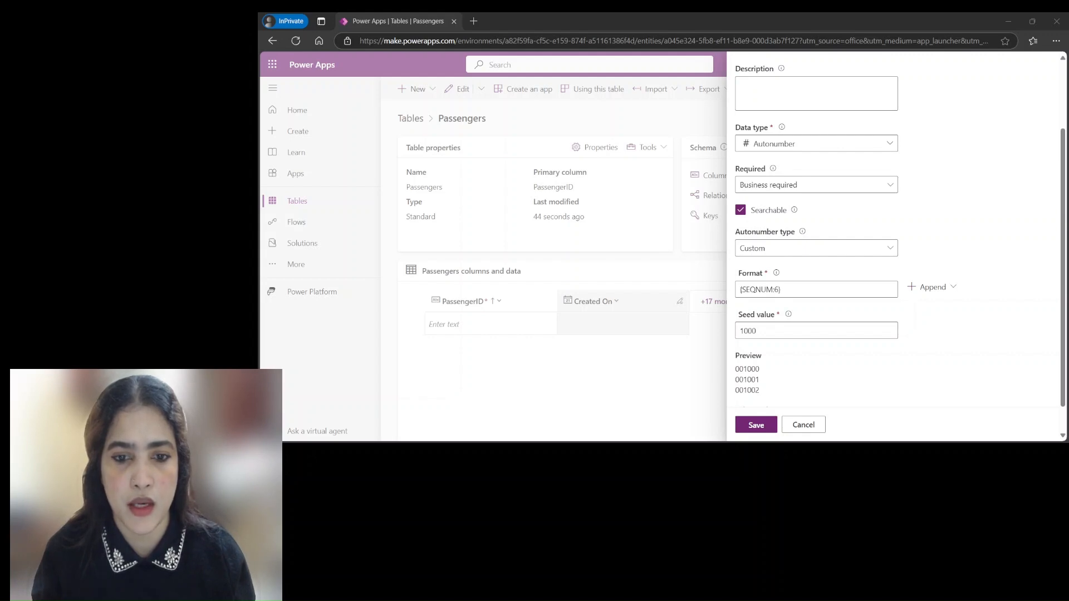
- Set the seed value of the PassengerID column to 1
left_click(760, 335)
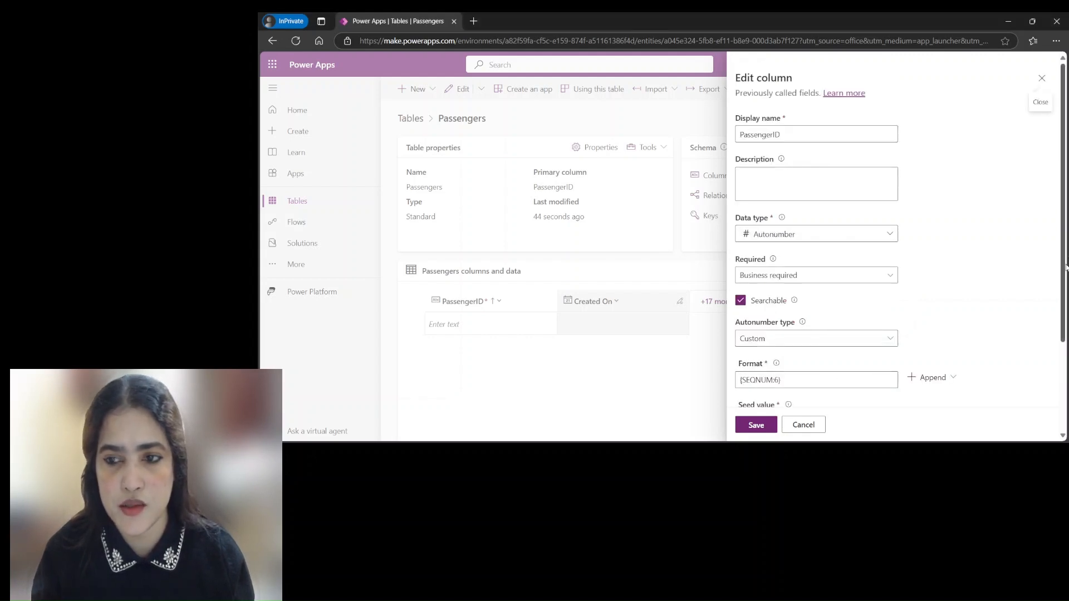
scroll(852, 322, "down", 2)
left_click(799, 350)
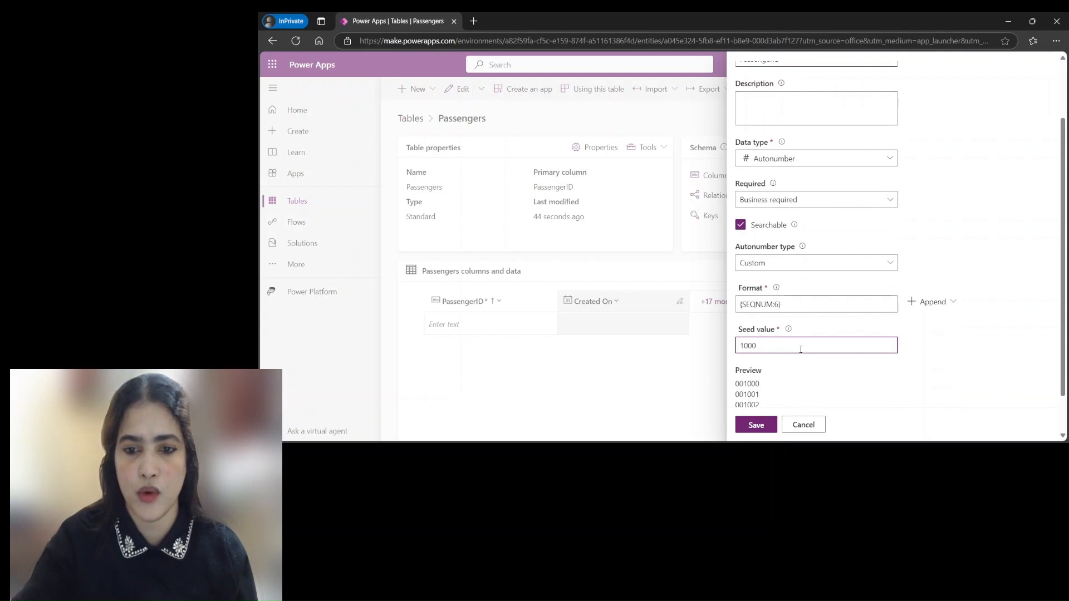
key("BackSpace")
key("BackSpace")
key("BackSpace")
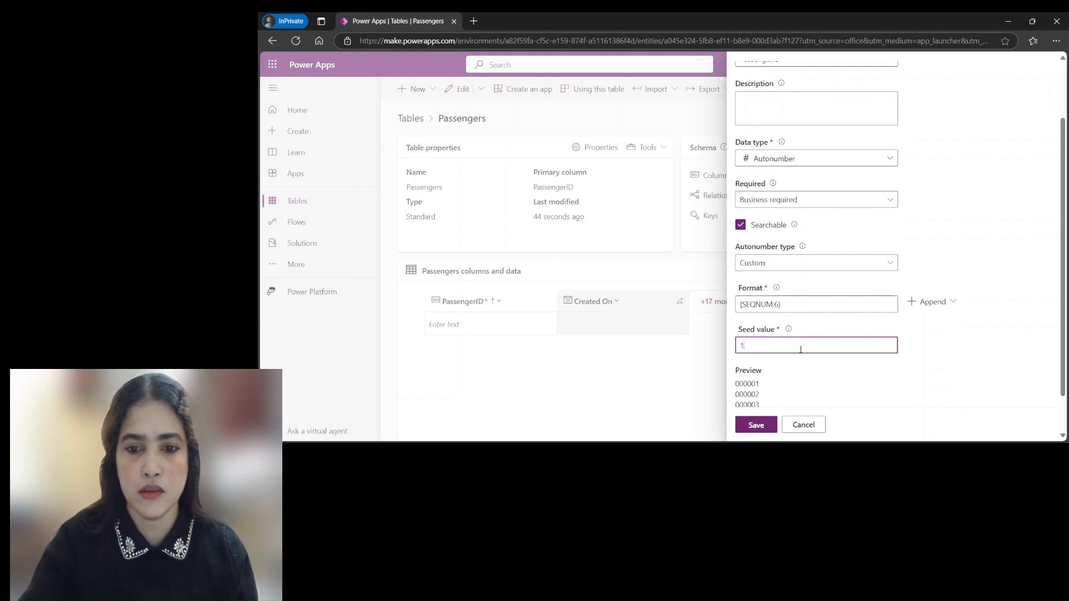
- Save the PassengerID column settings and start a new Passengers column named CruiseID with the Lookup data type
left_click(756, 426)
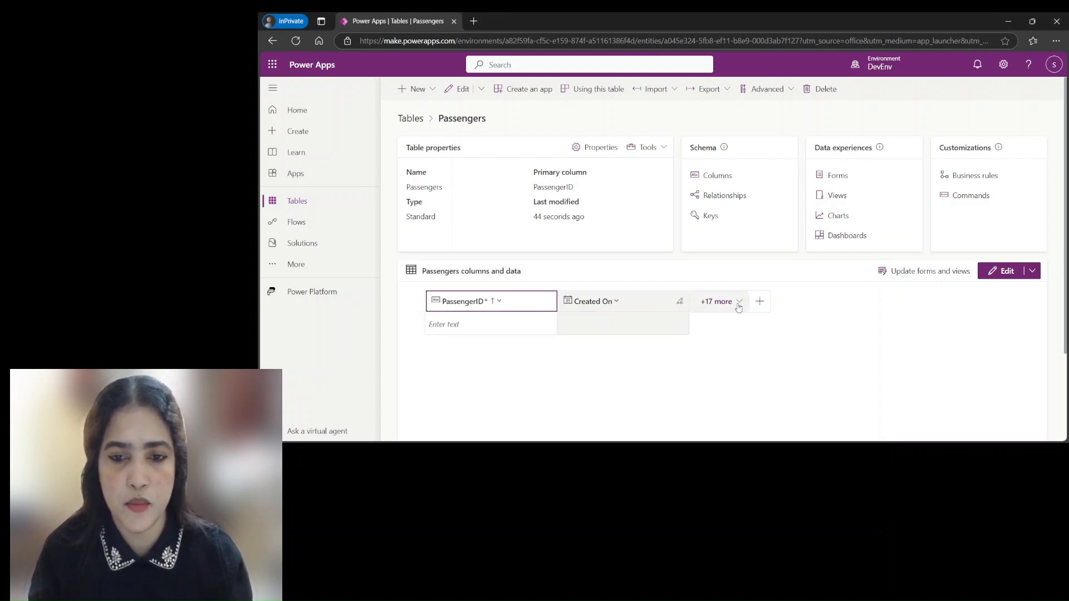
left_click(759, 302)
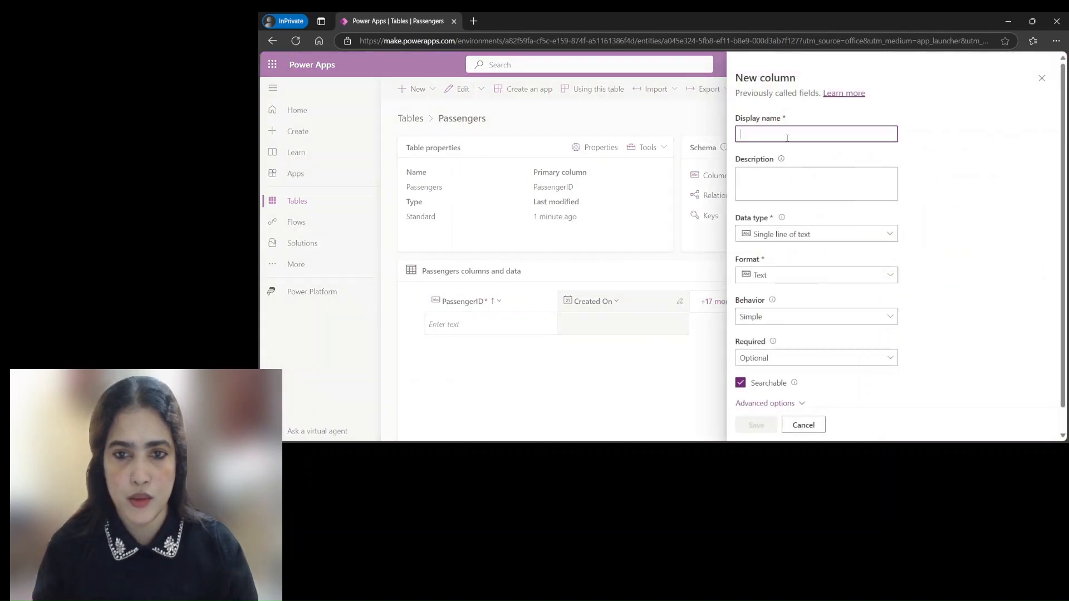
type("Cruise")
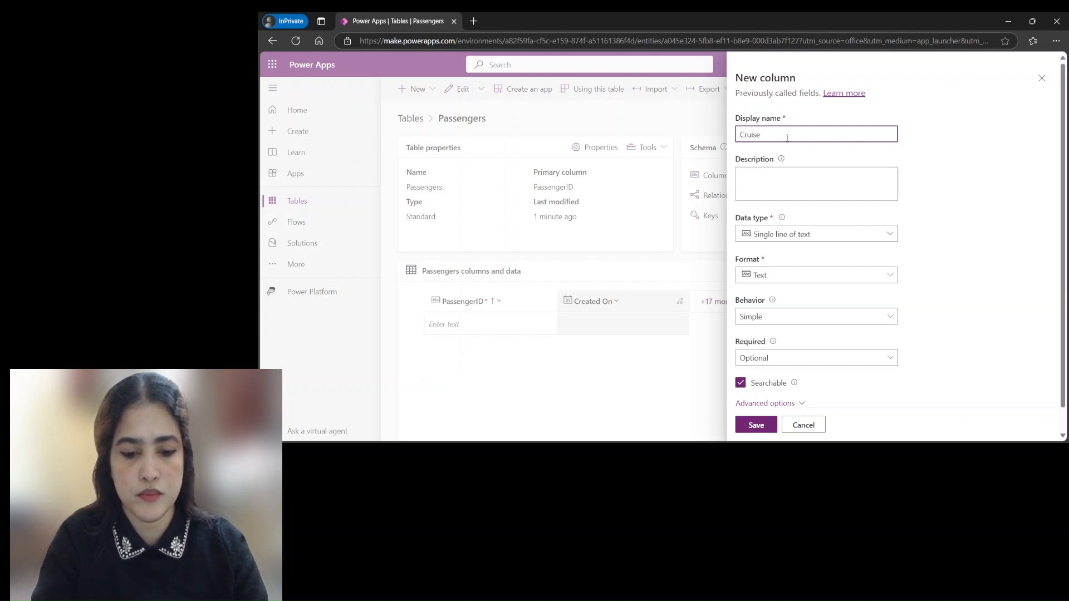
type("ID")
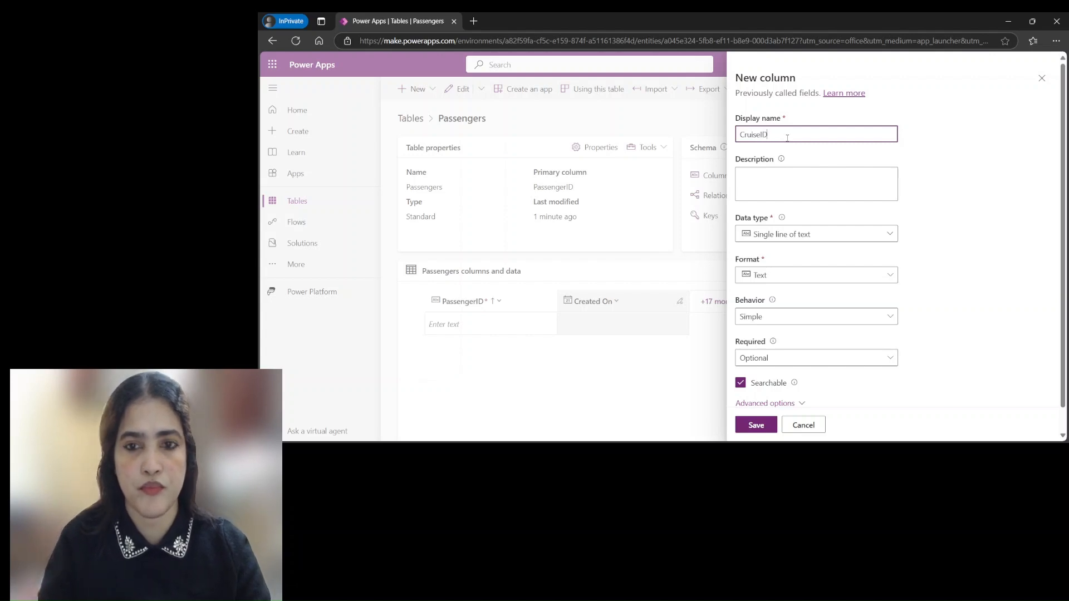
left_click(852, 235)
mouse_move(793, 332)
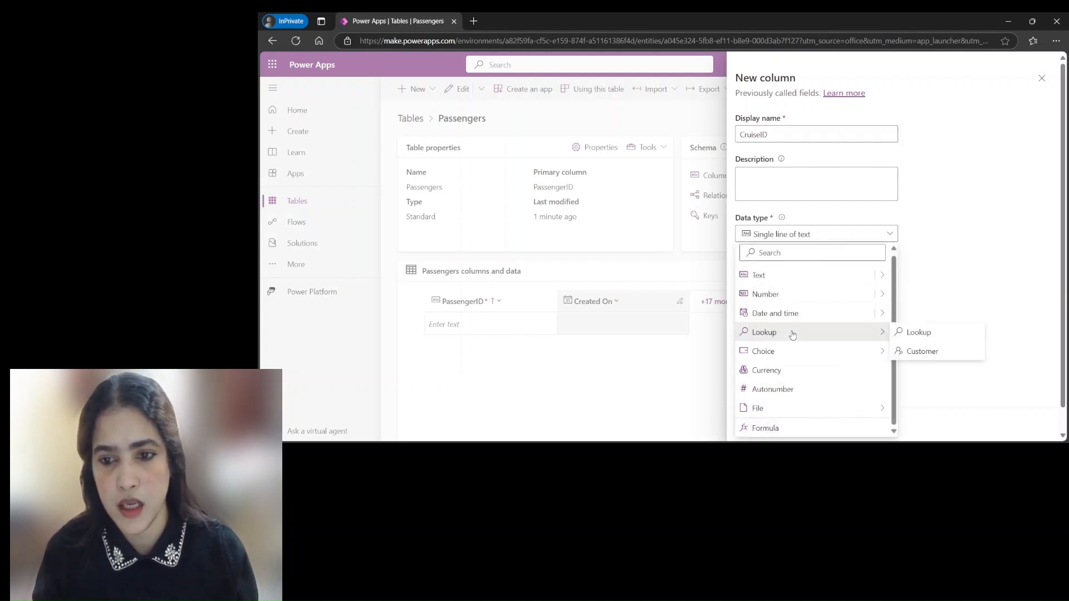
left_click(941, 333)
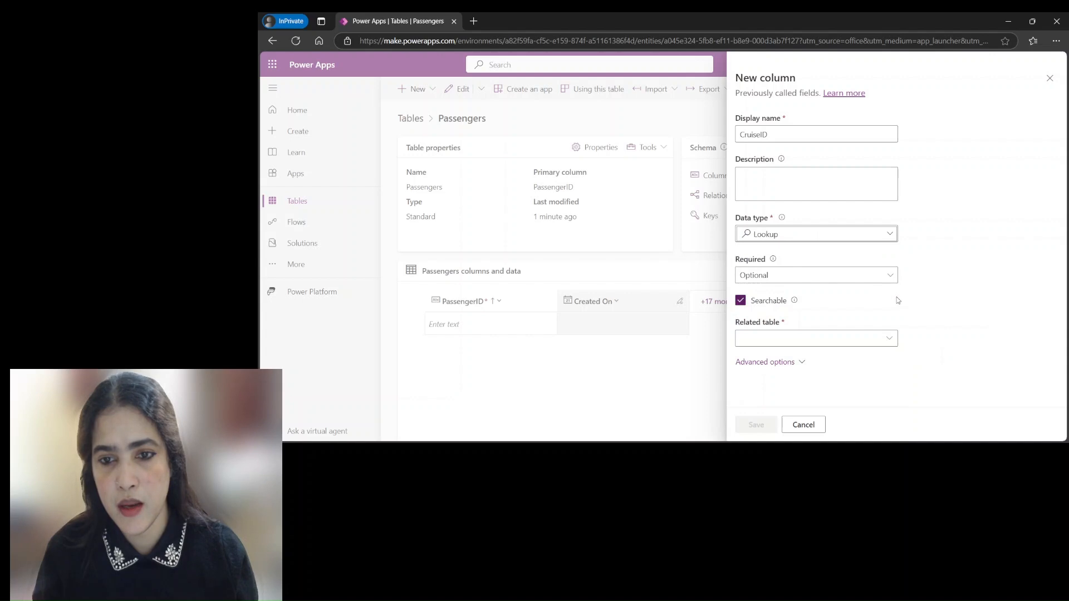
- Set Cruises as the related table of the CruiseID lookup, review its advanced options and save the column
left_click(889, 338)
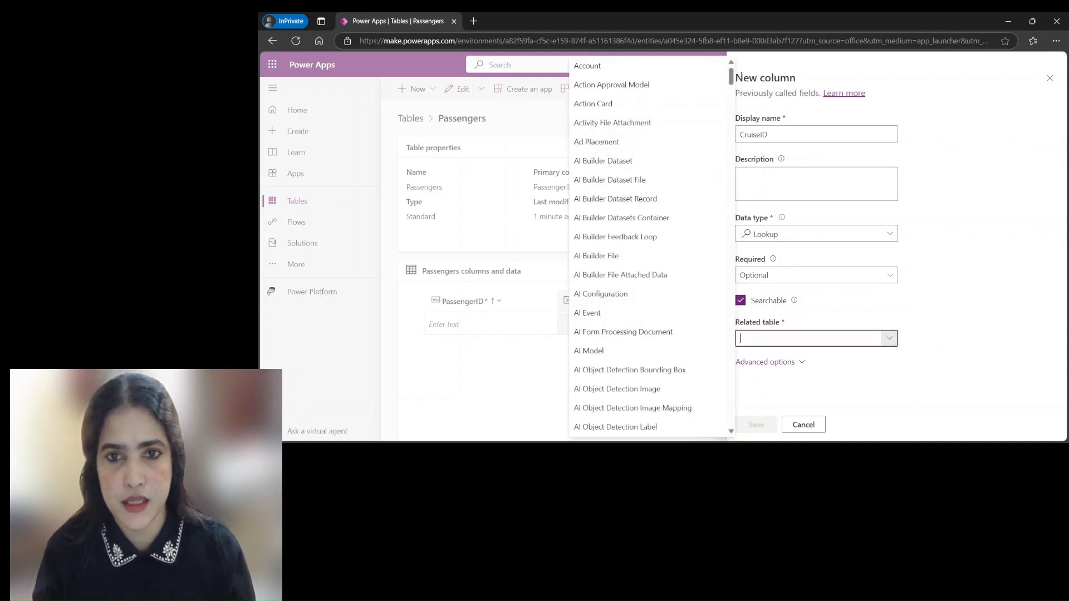
left_click_drag(731, 78, 731, 161)
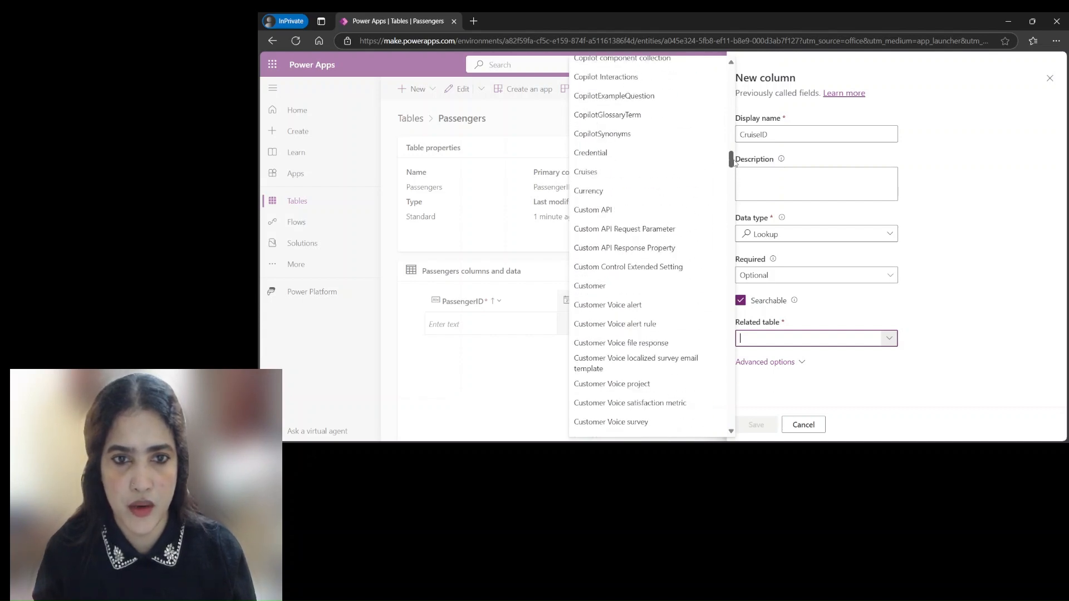
left_click(613, 174)
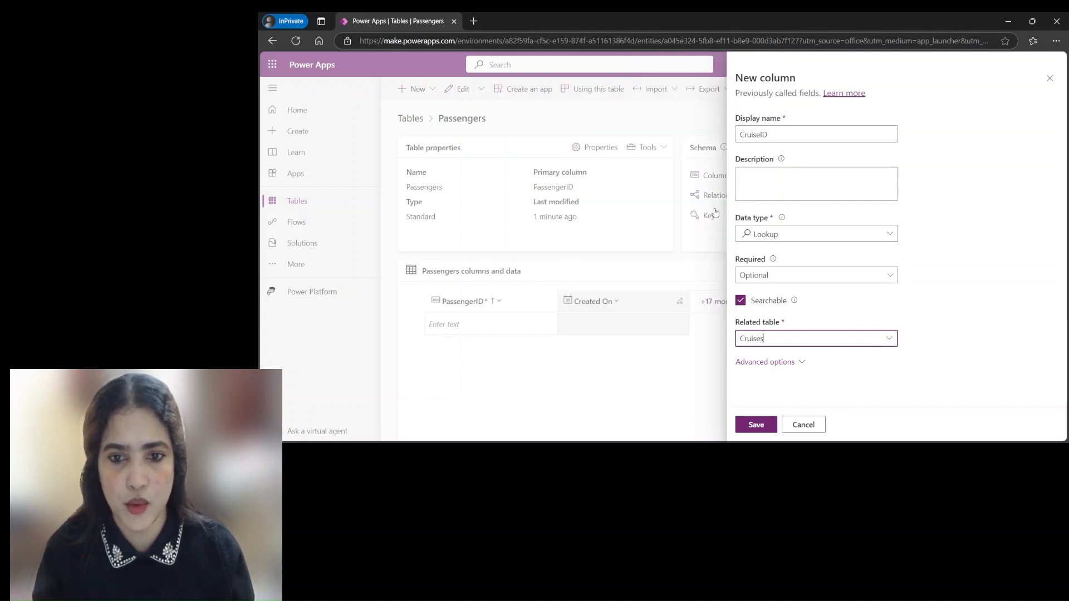
left_click(787, 362)
scroll(964, 314, "down", 1)
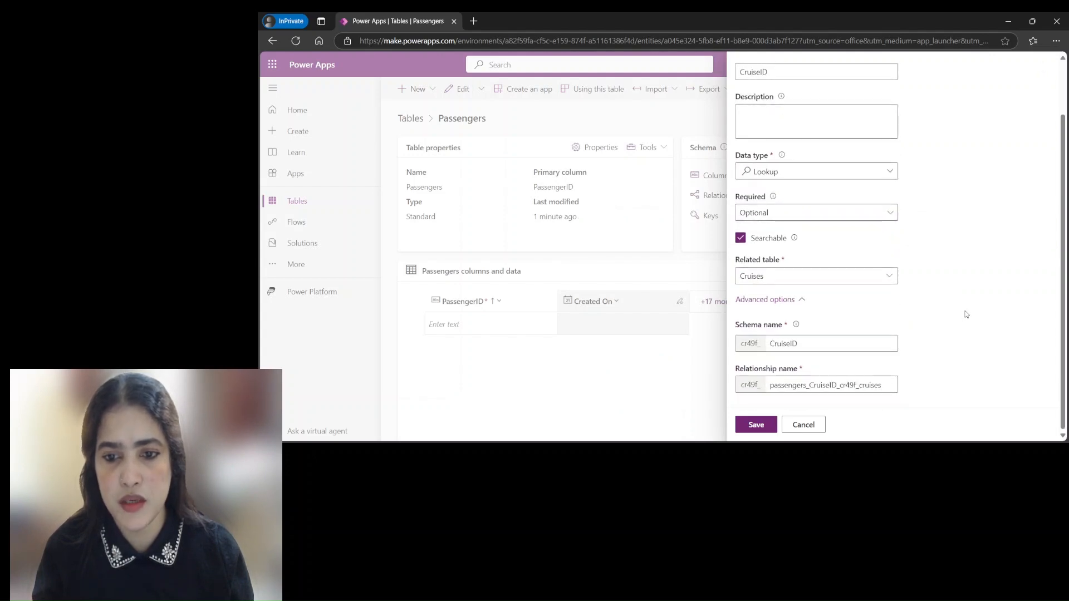
left_click_drag(1063, 272, 1064, 222)
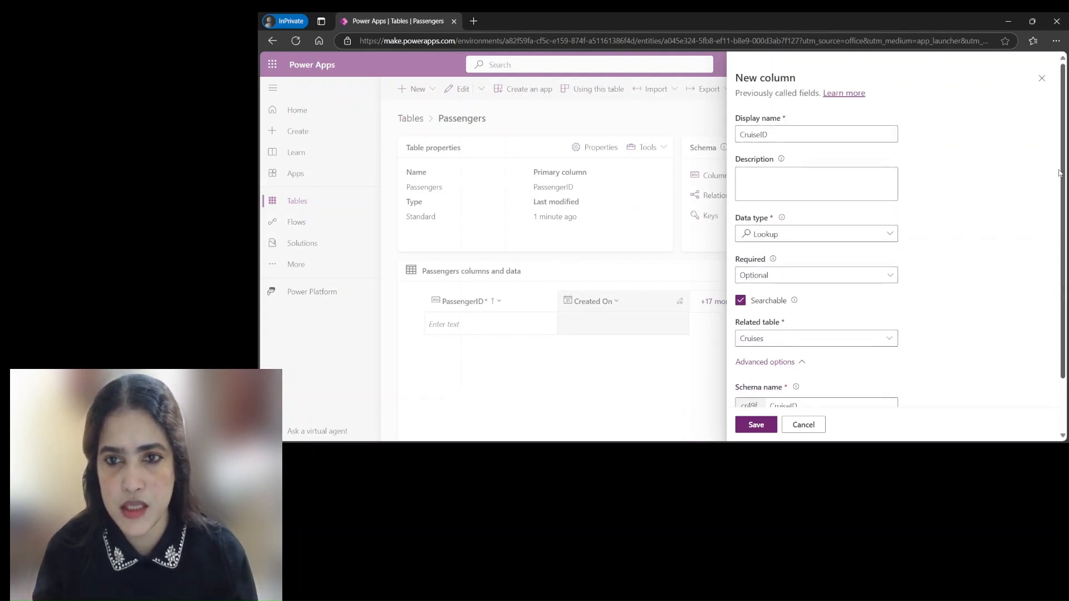
left_click(756, 425)
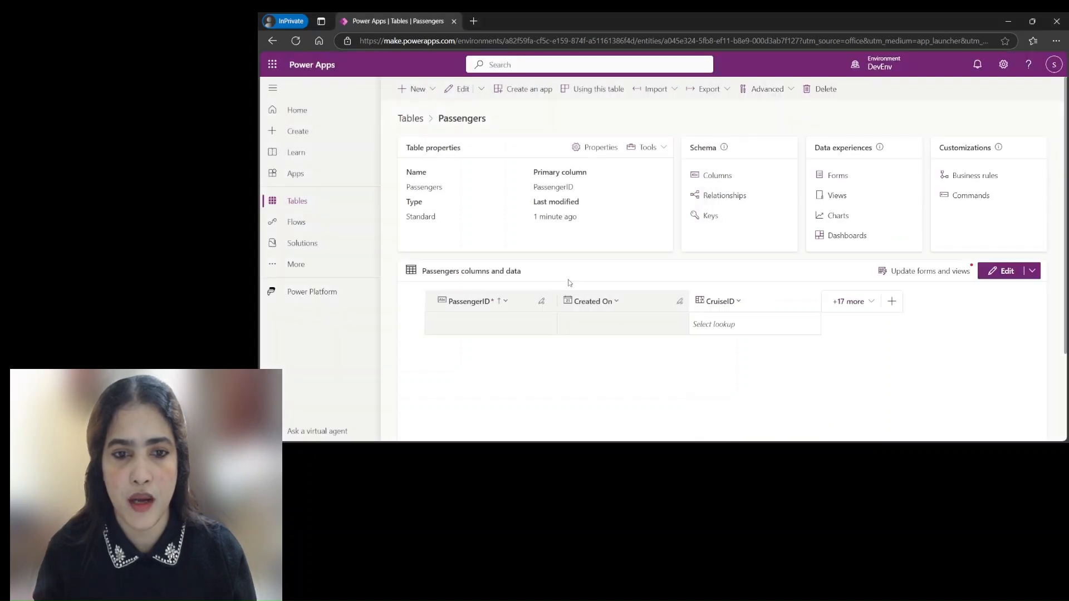
- Hide the Created On column from the Passengers columns and data view
left_click(616, 301)
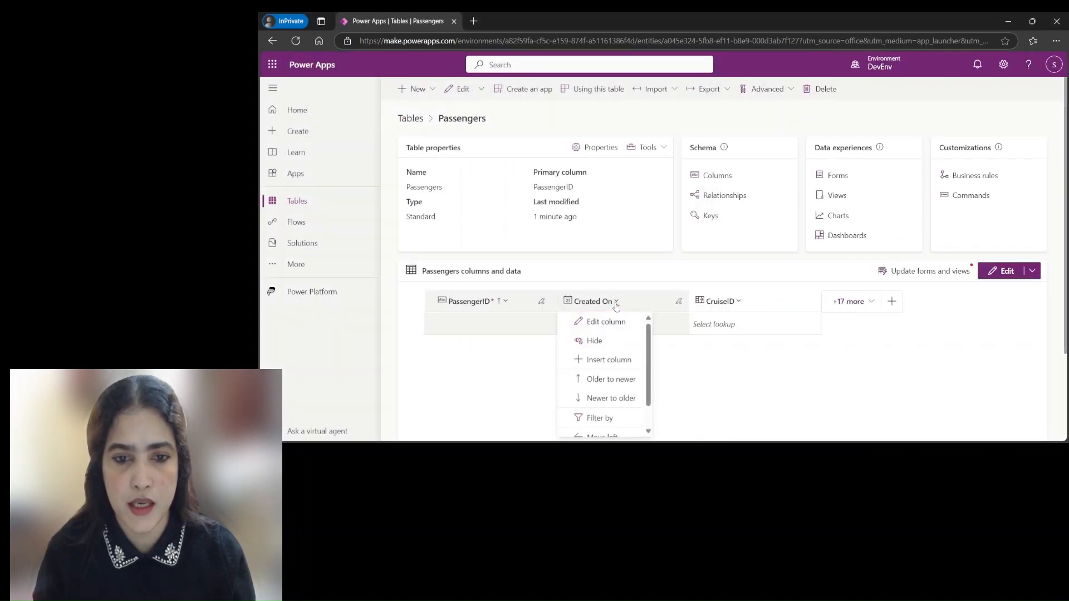
left_click(604, 343)
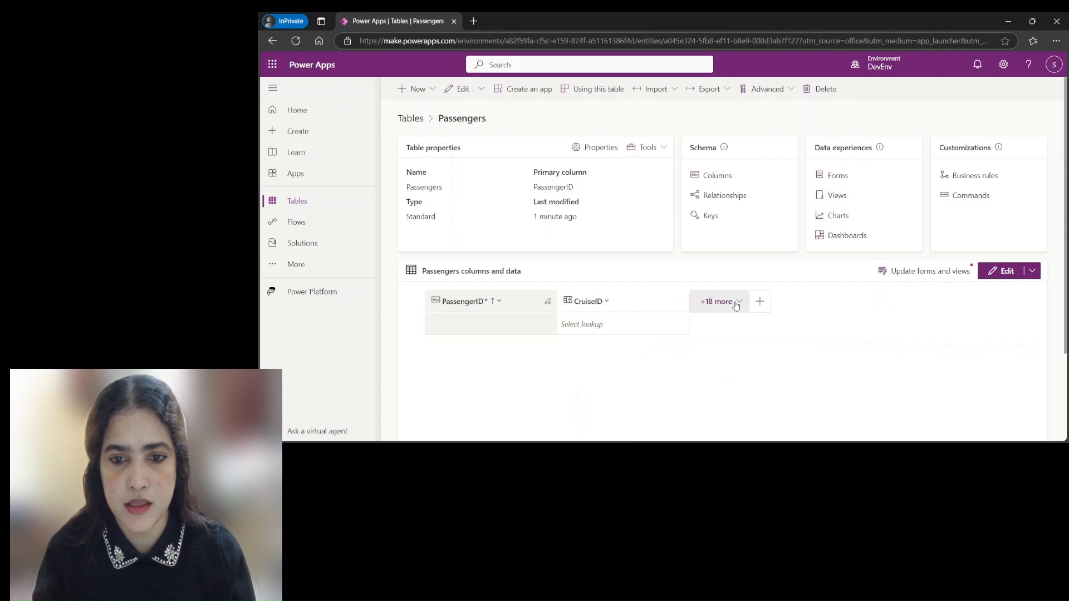
left_click(718, 301)
left_click(892, 420)
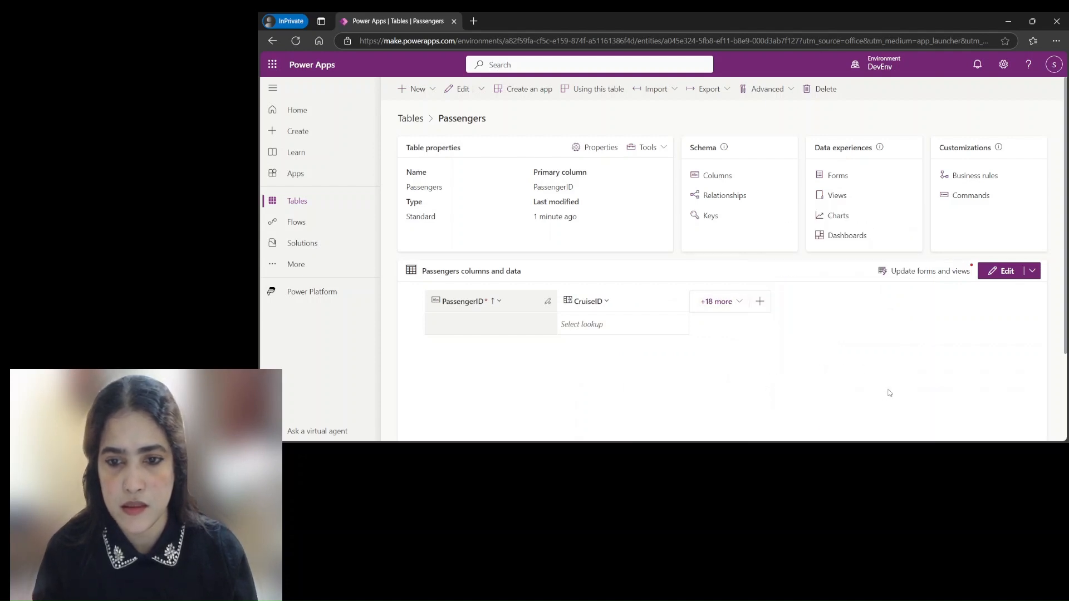
- Add a single-line text column named PassengerName to the Passengers table and save it
left_click(760, 301)
left_click(758, 134)
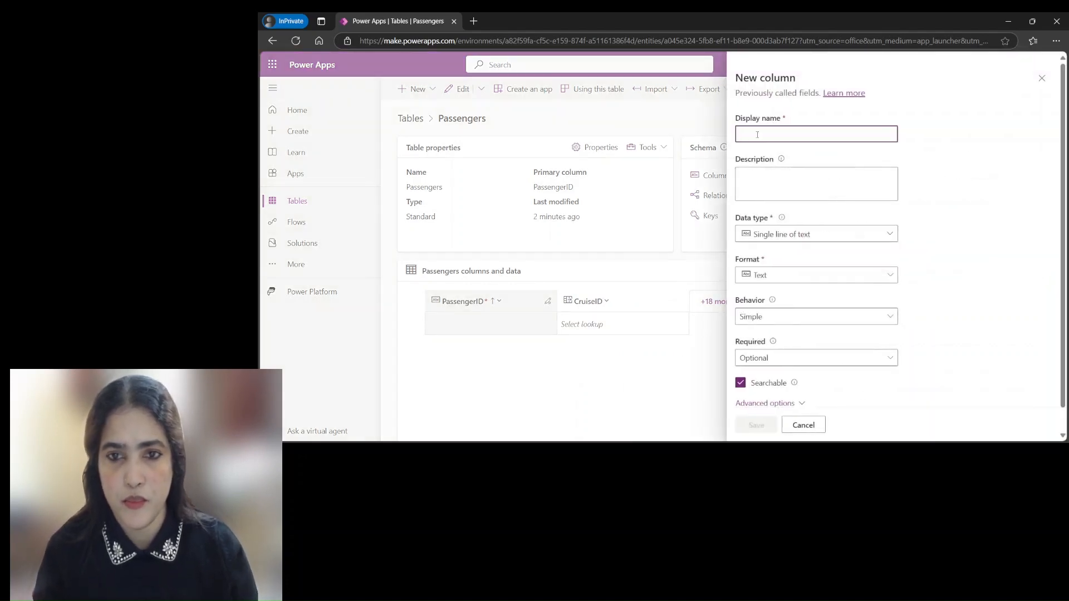
type("Passen")
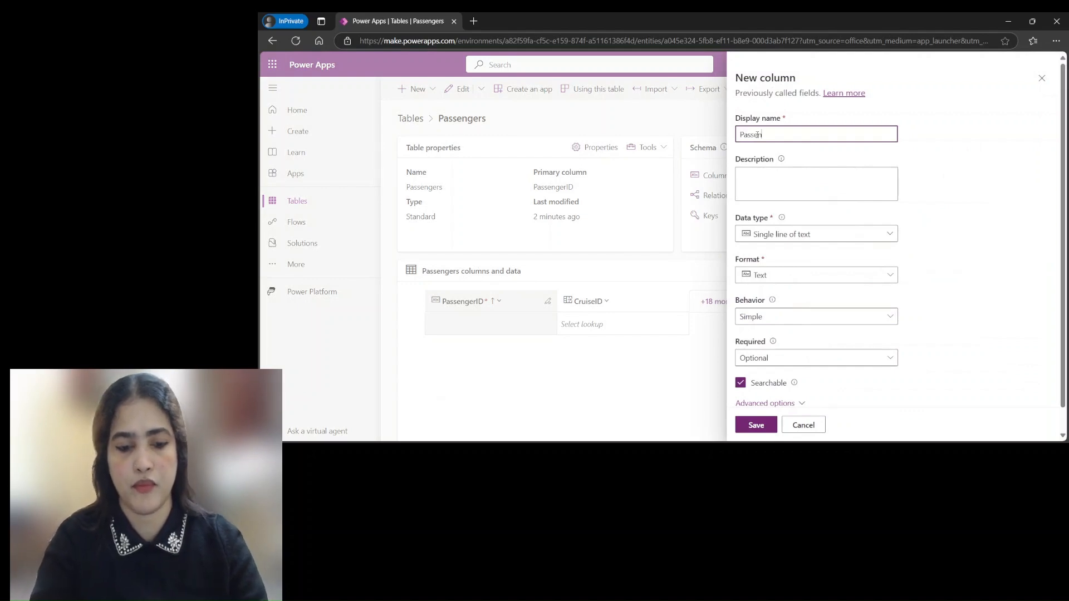
type("gerName")
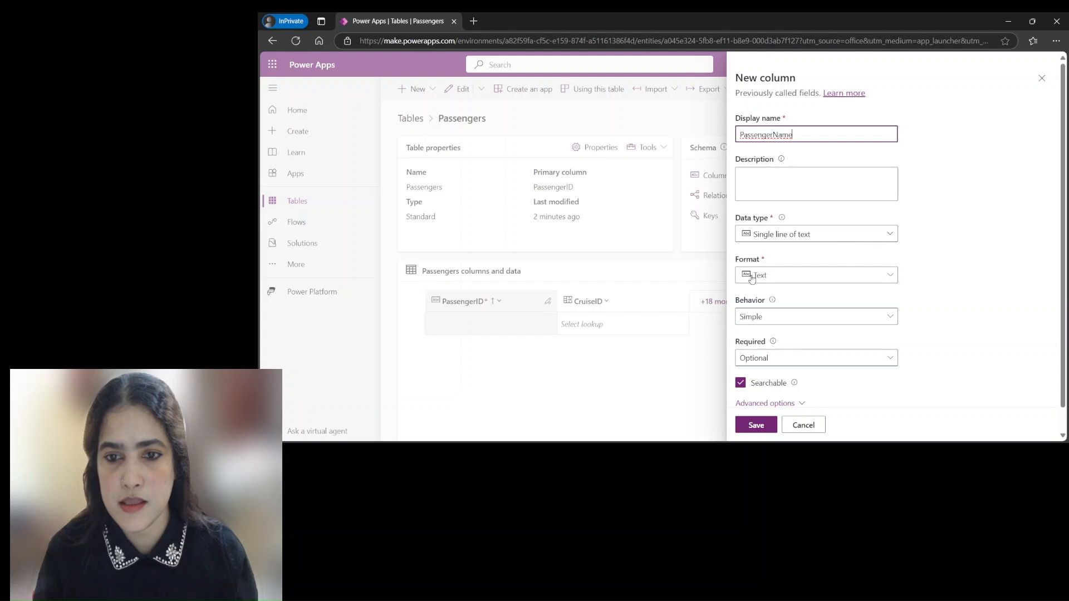
scroll(1064, 161, "down", 1)
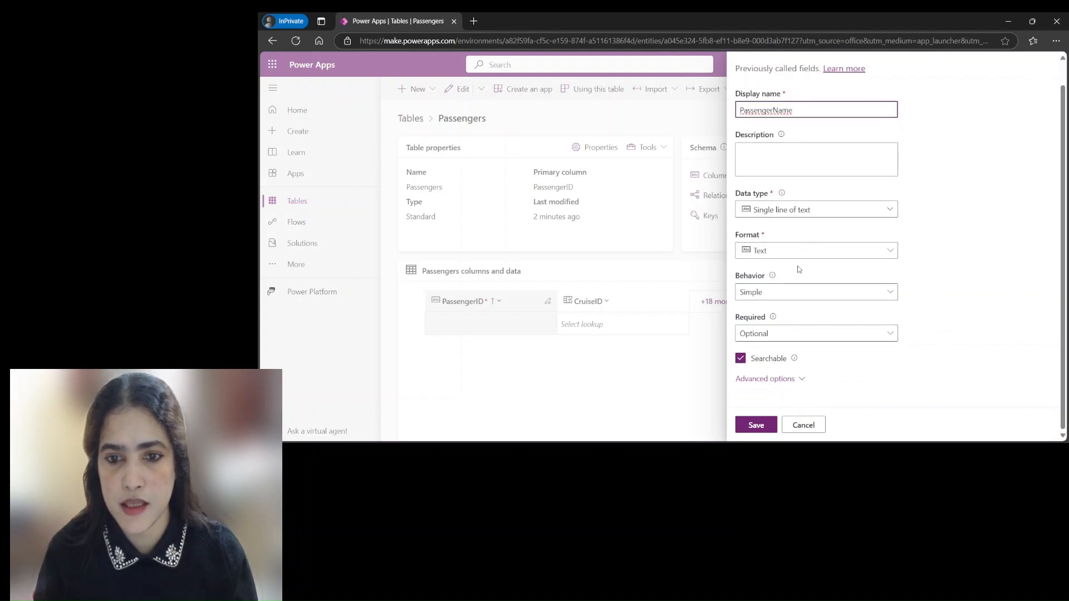
left_click(759, 426)
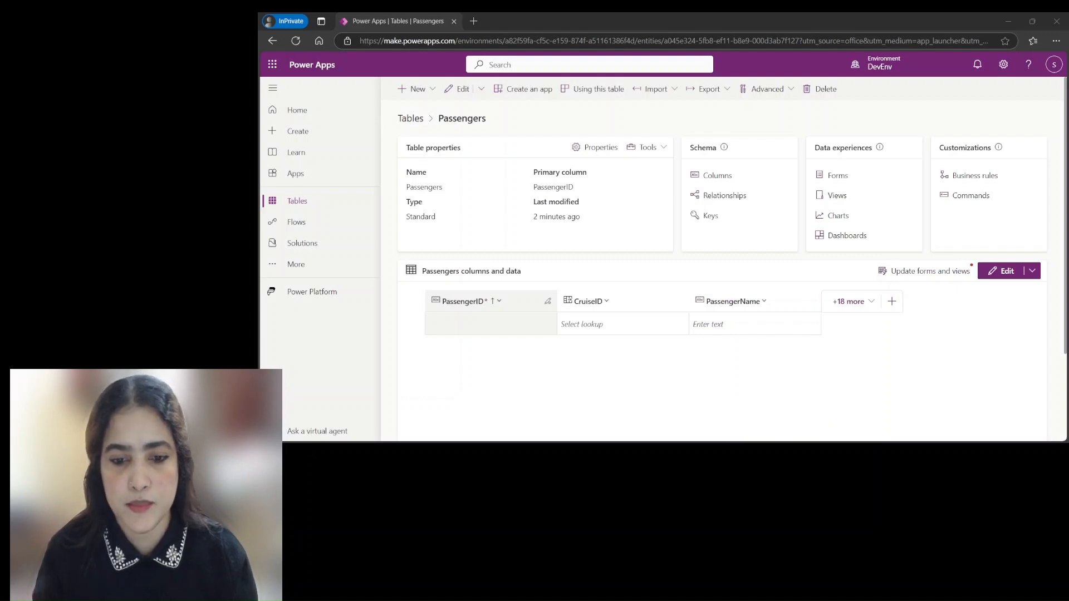
- Start a new Passengers column named TypeOfID with the Choice data type and without syncing to a global choice
left_click(892, 301)
type("TypeOfID")
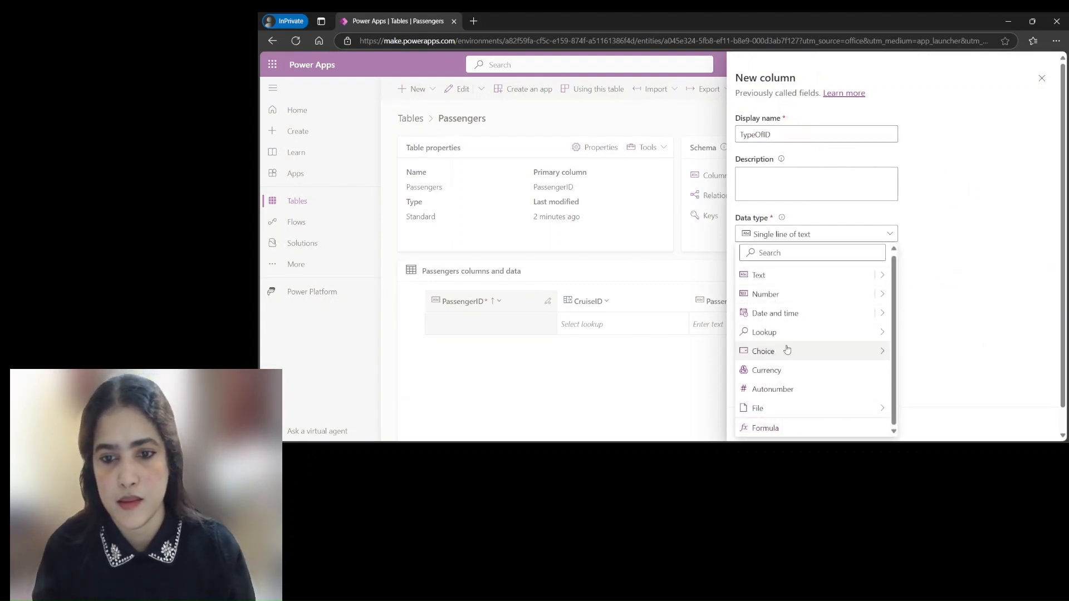
mouse_move(785, 351)
left_click(918, 350)
scroll(974, 287, "down", 1)
scroll(975, 288, "down", 1)
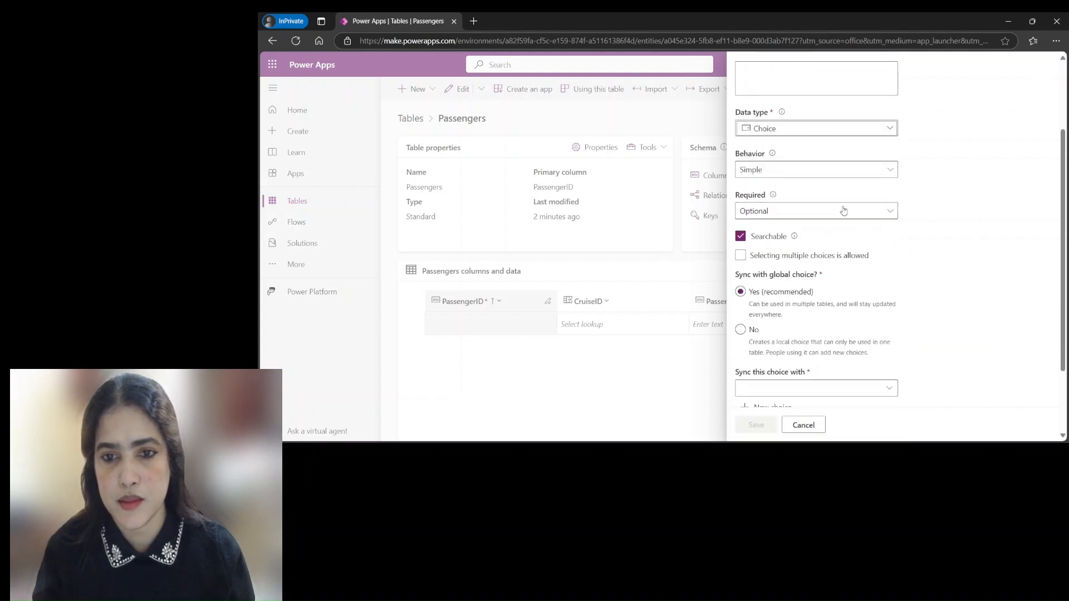
left_click(740, 330)
scroll(791, 324, "down", 1)
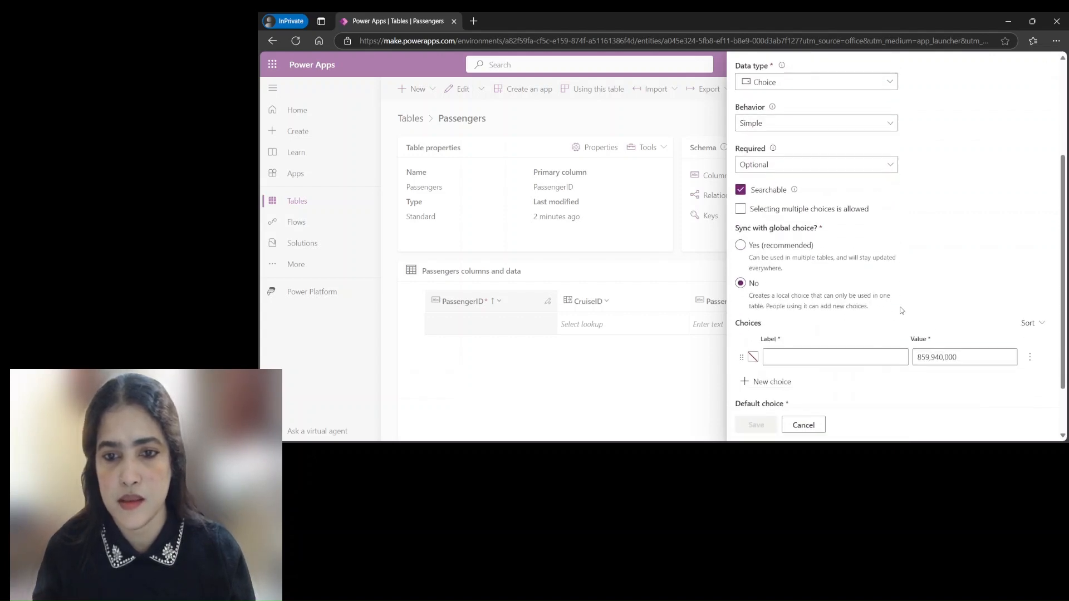
- Label the first choice of the TypeOfID column DrivingLicense
left_click(787, 351)
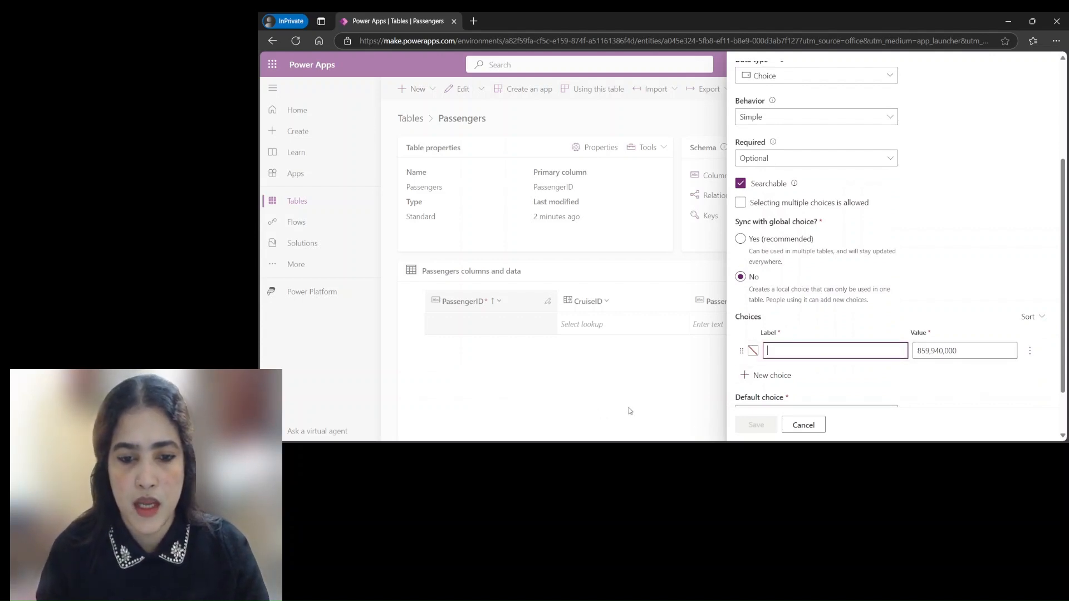
key("alt+Tab")
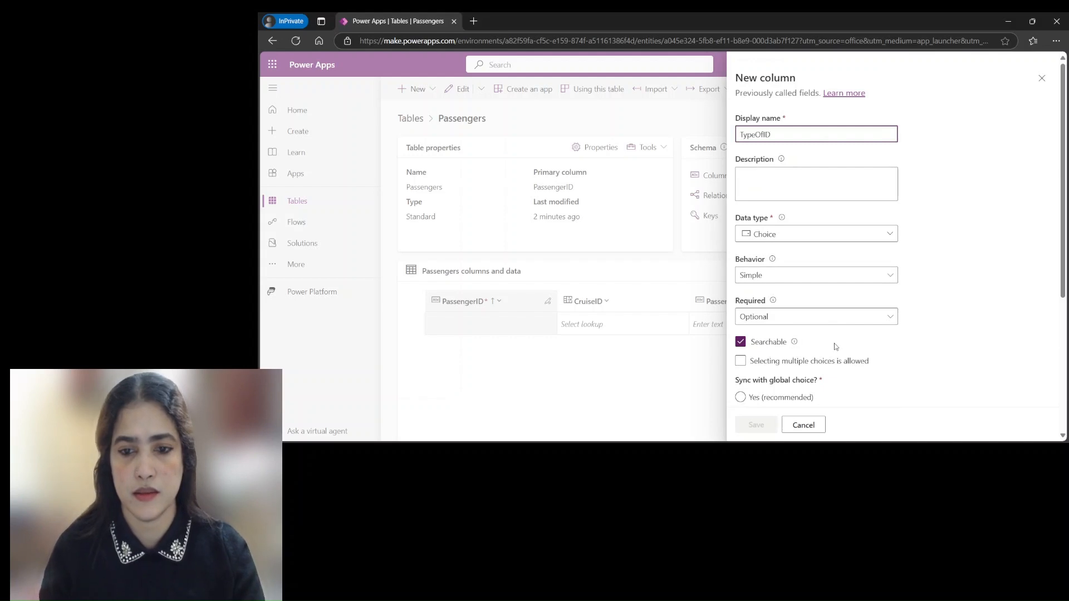
scroll(836, 345, "down", 4)
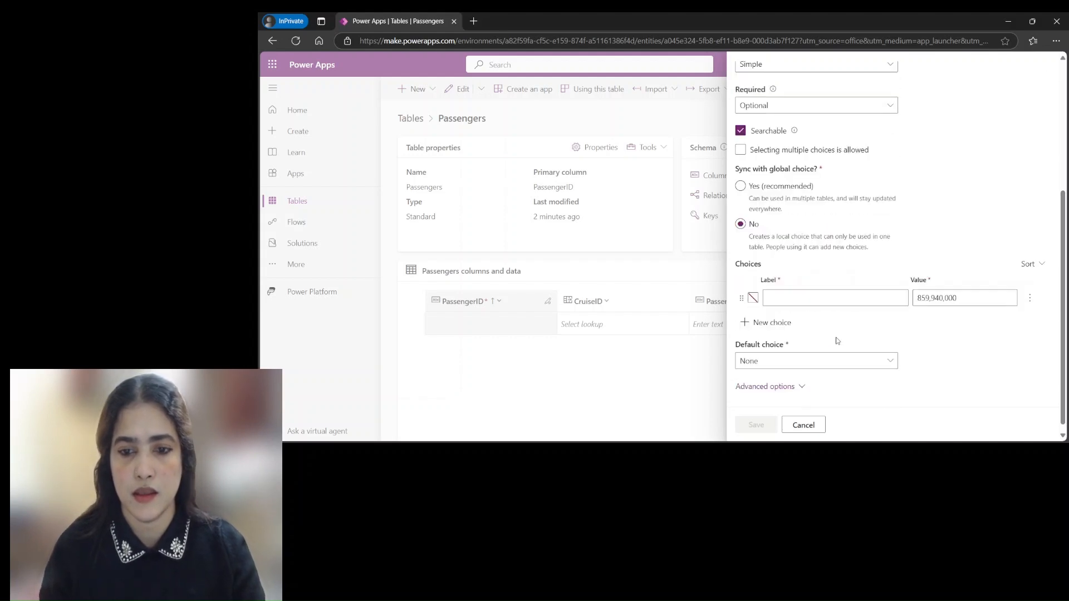
left_click(832, 300)
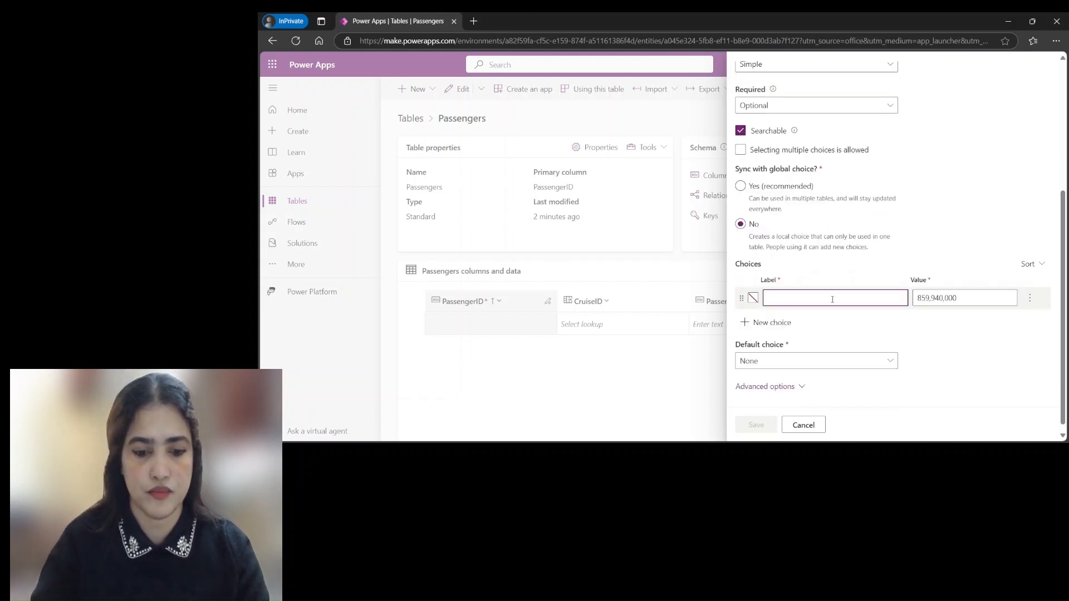
type("Drib")
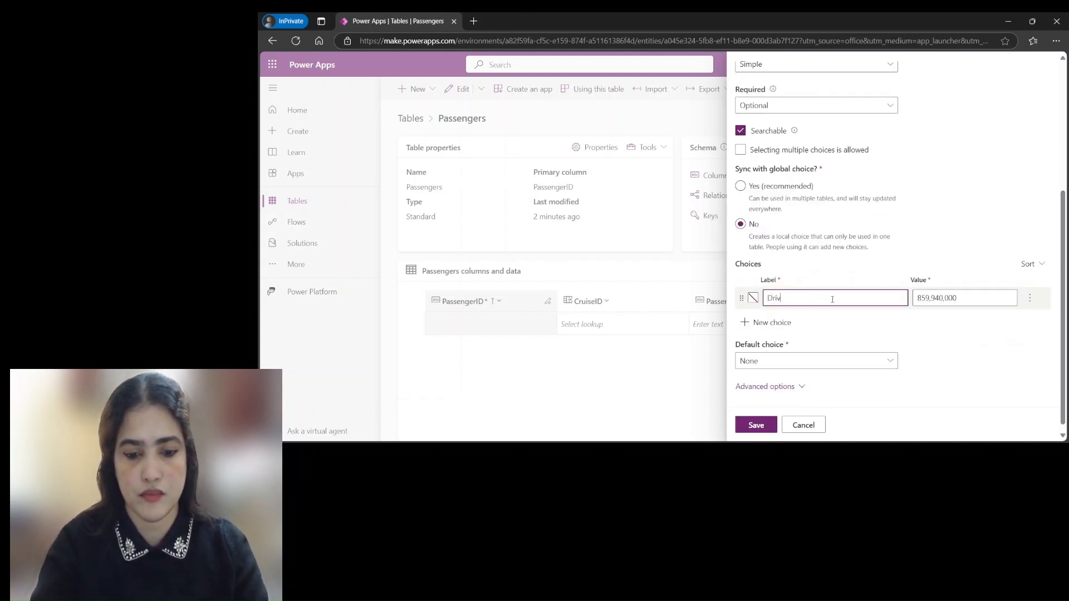
type("ingLicens")
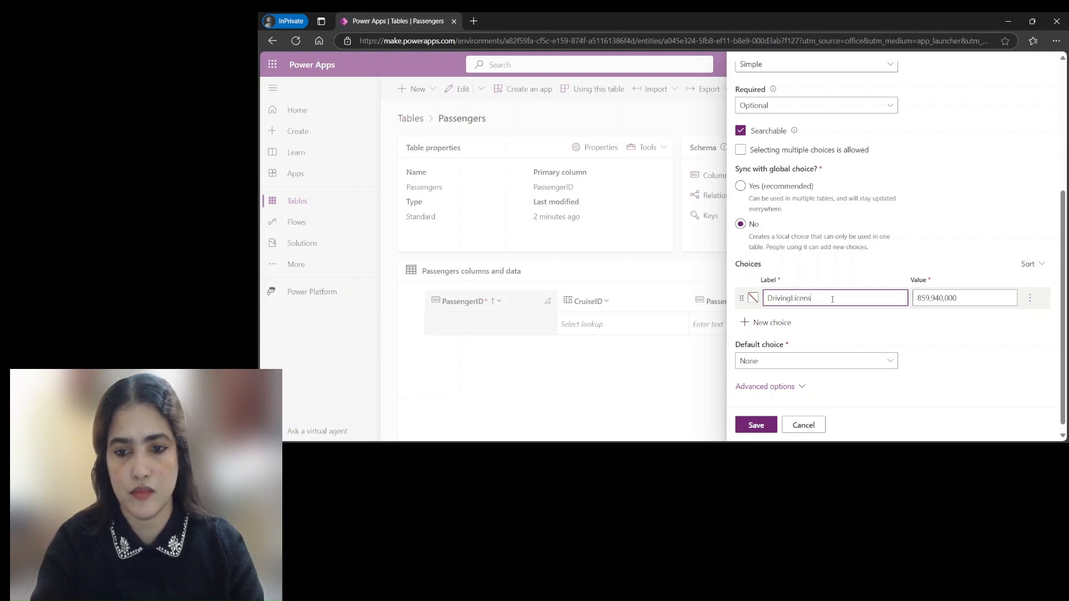
type("e")
- Add three more choices to the TypeOfID column: Passport, StudentID and Other
left_click(785, 322)
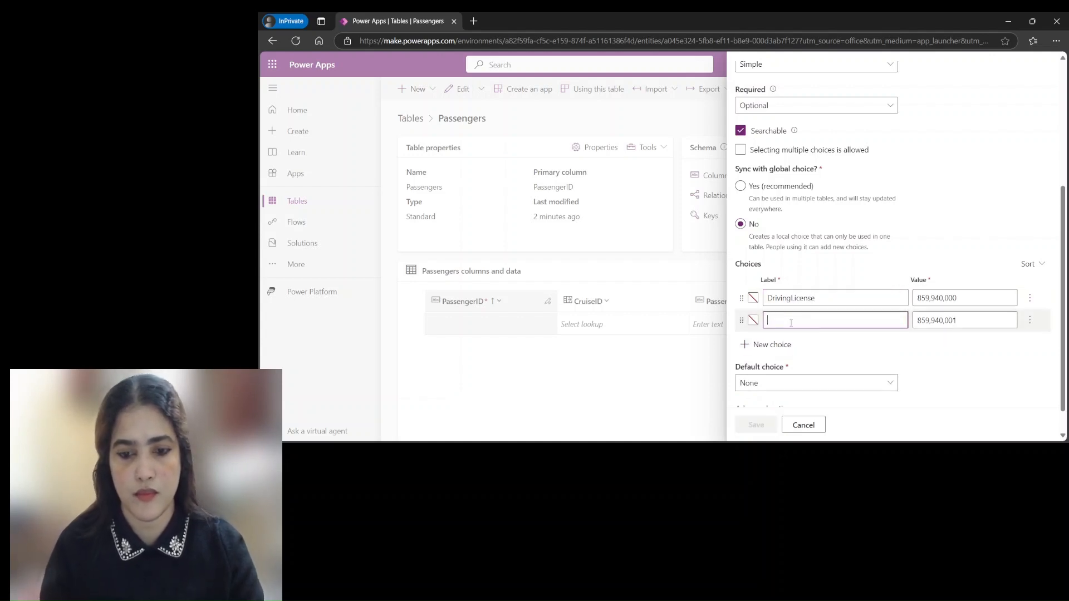
type("Passport")
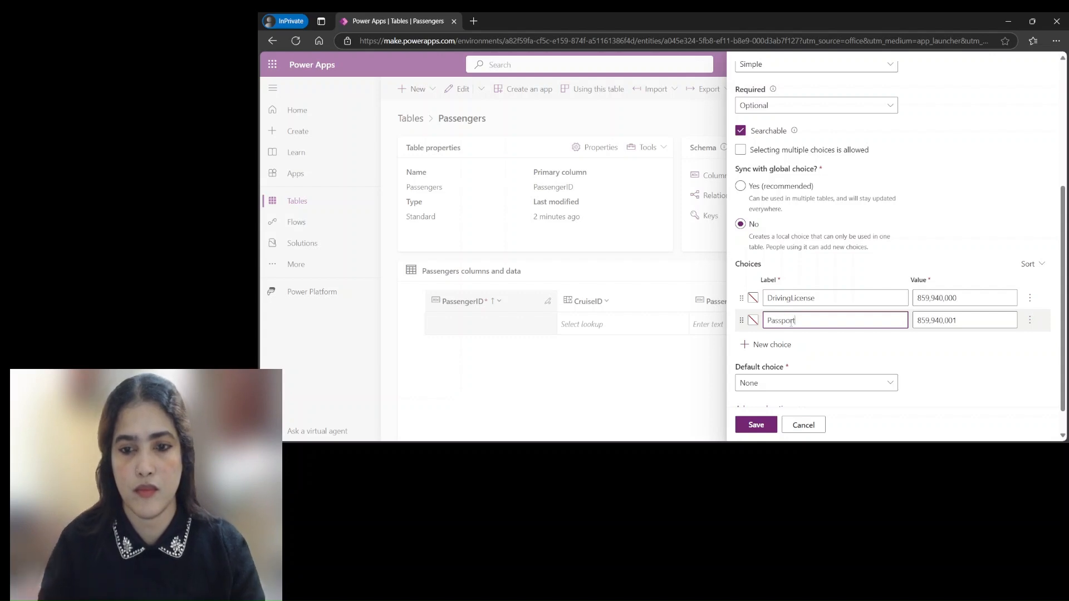
left_click(784, 344)
type("St")
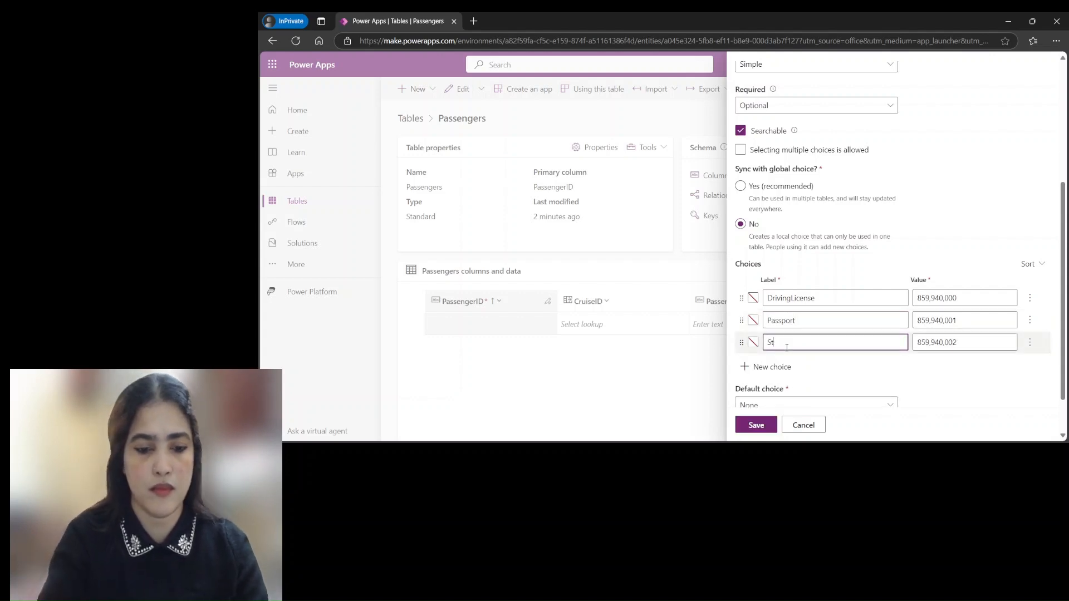
type("udentID")
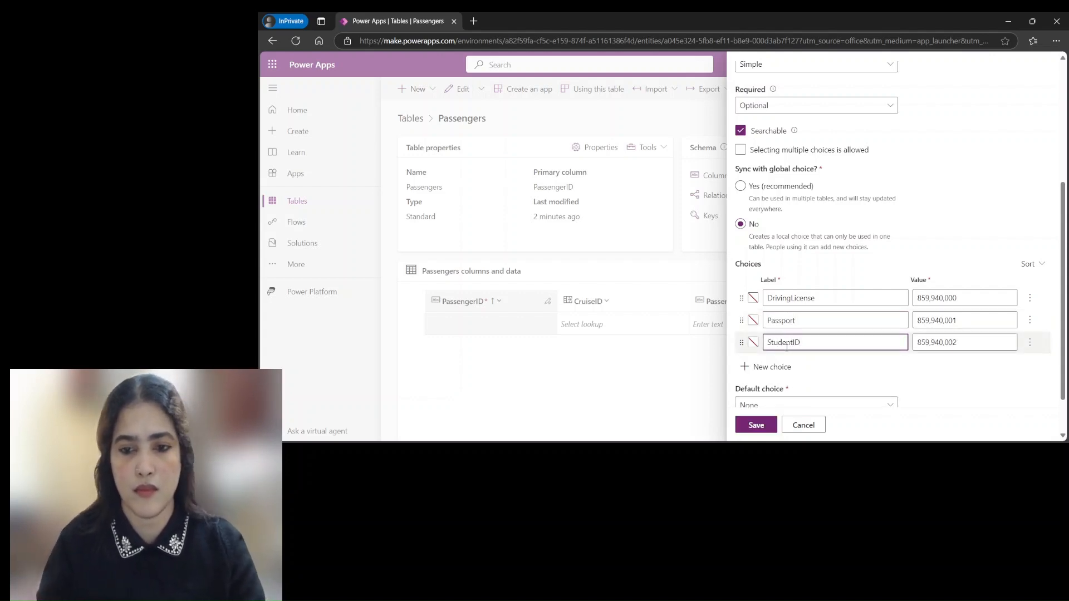
left_click(786, 367)
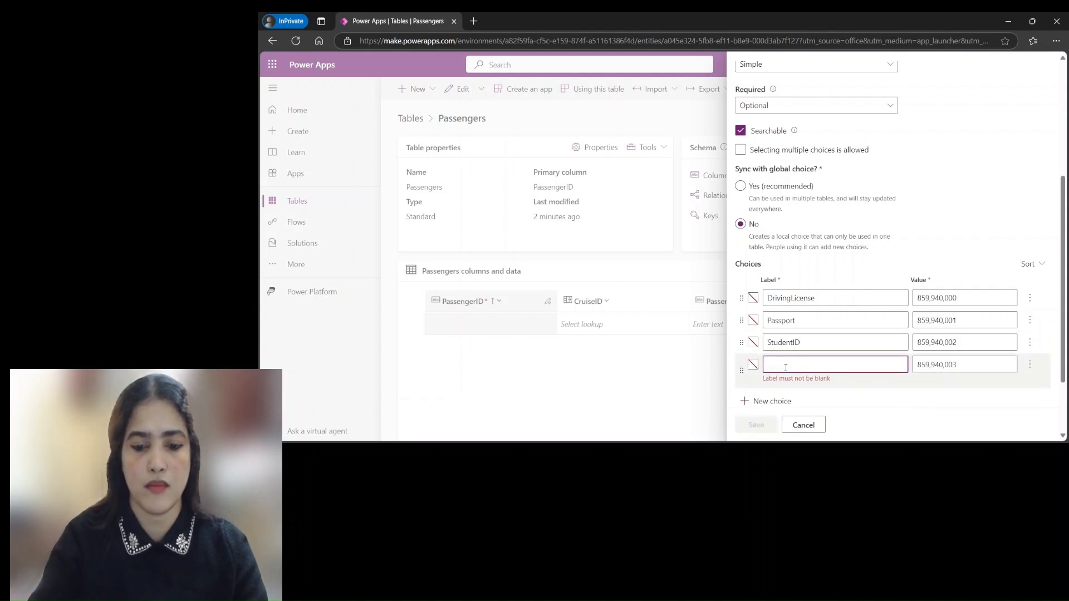
type("Other")
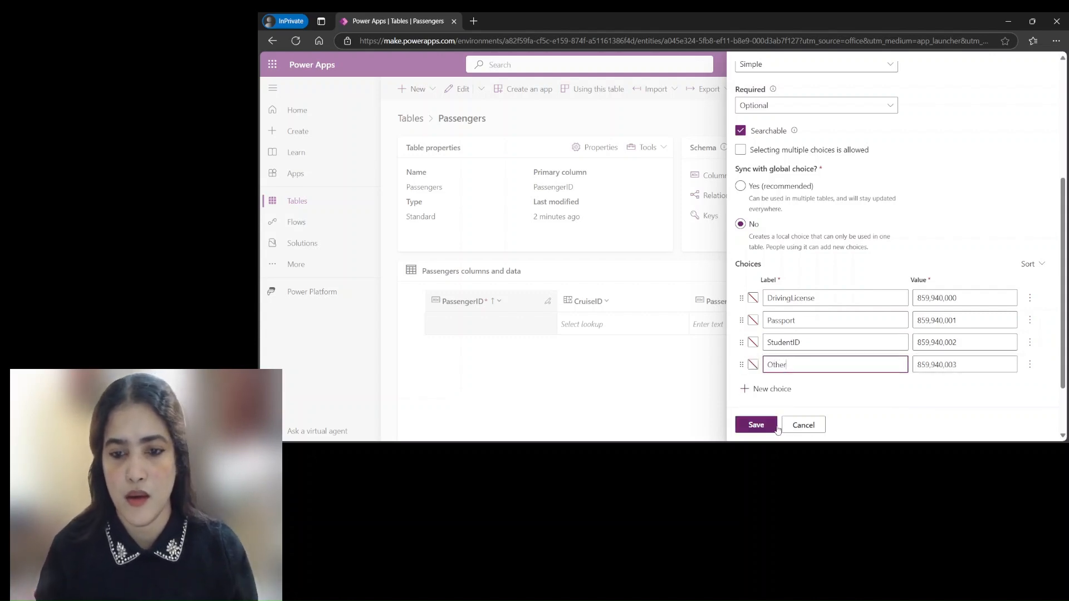
- Save the TypeOfID column and review the full column list of the Passengers table
scroll(753, 332, "down", 2)
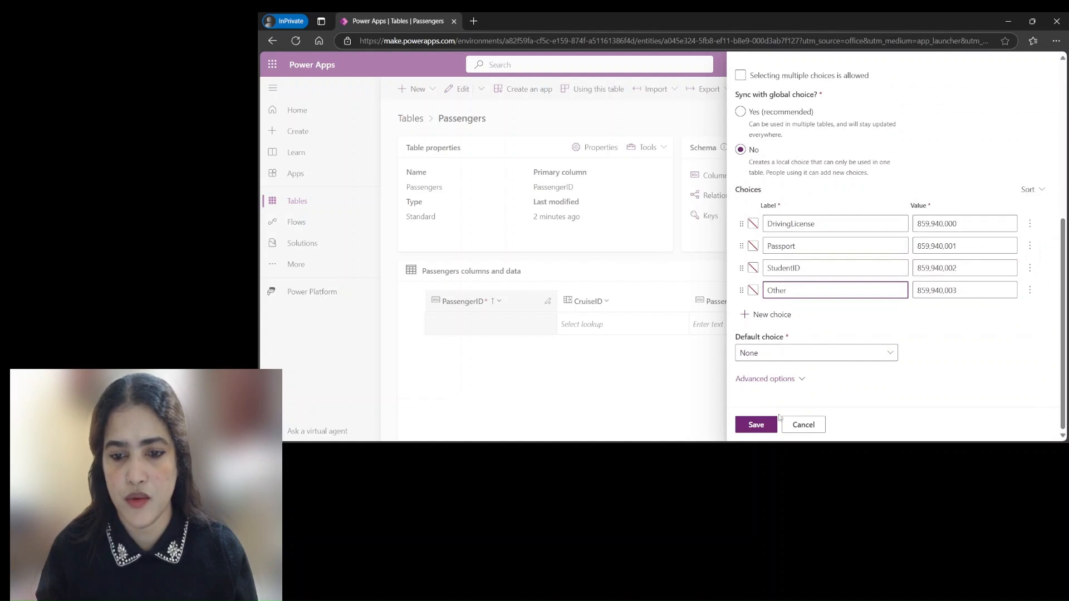
left_click(756, 425)
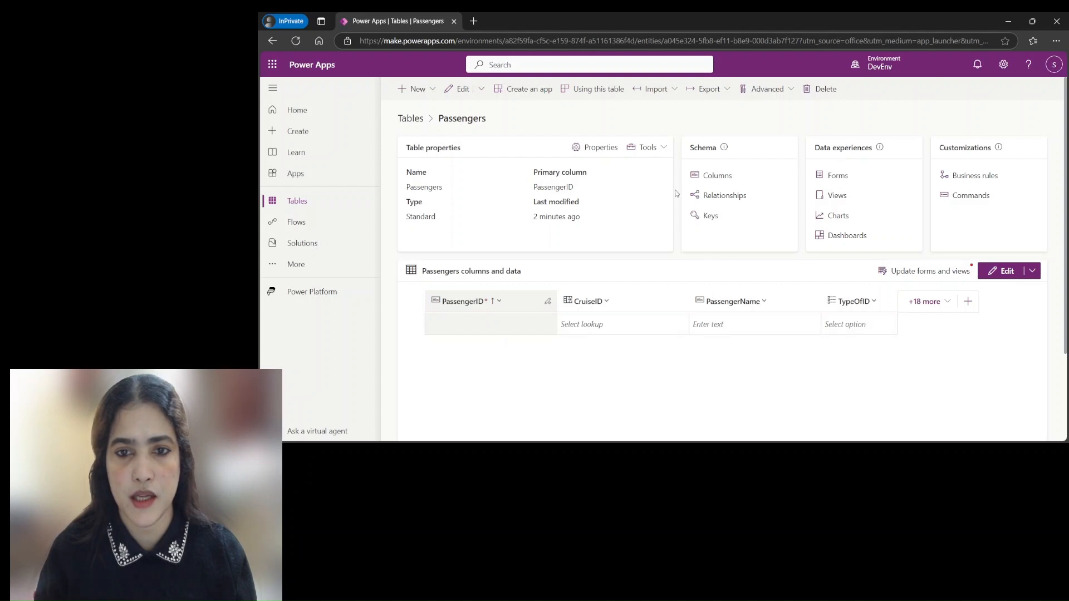
left_click(711, 176)
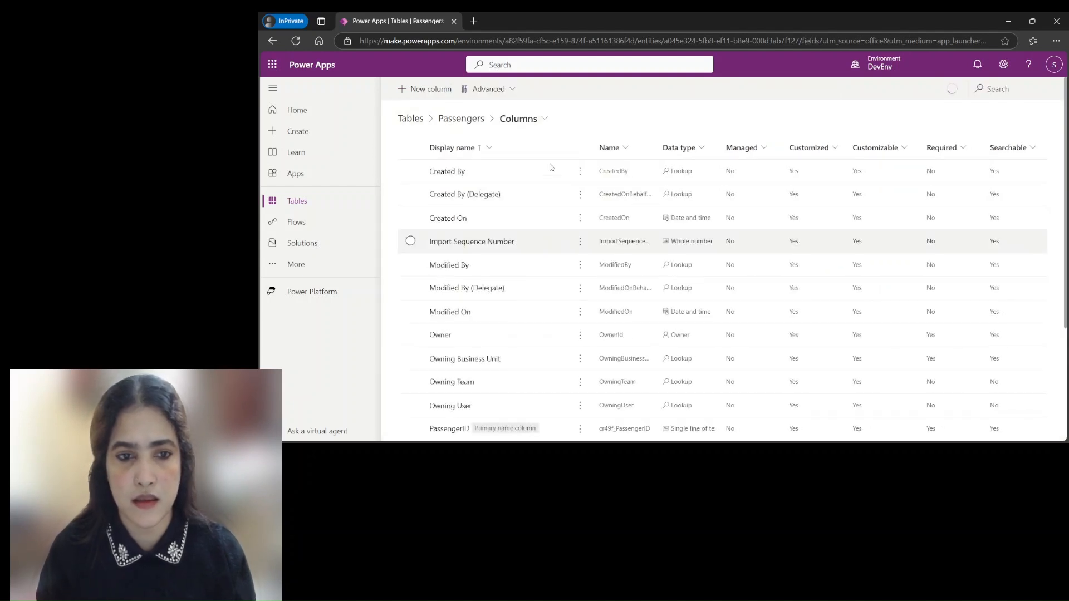
scroll(512, 298, "down", 4)
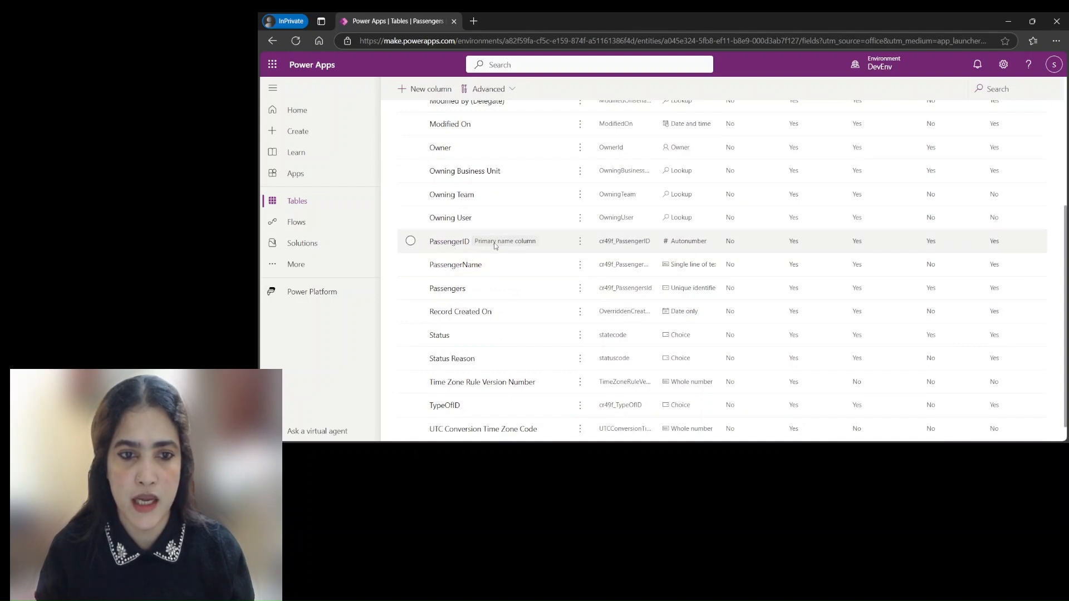
scroll(808, 195, "up", 4)
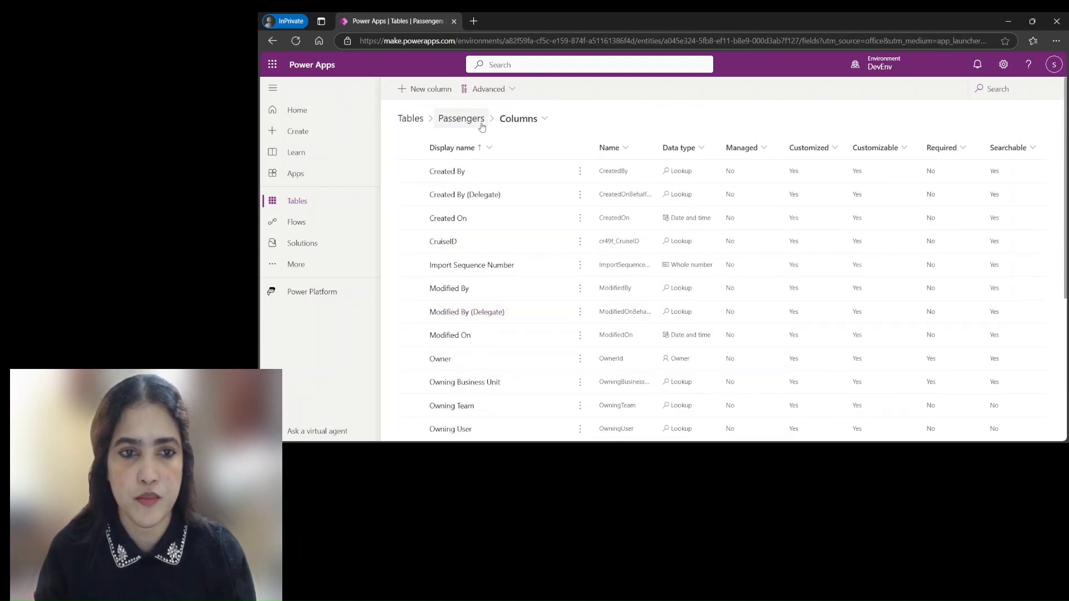
- Create a key named PassengerIDKey on the PassengerID column of the Passengers table and save it
left_click(461, 109)
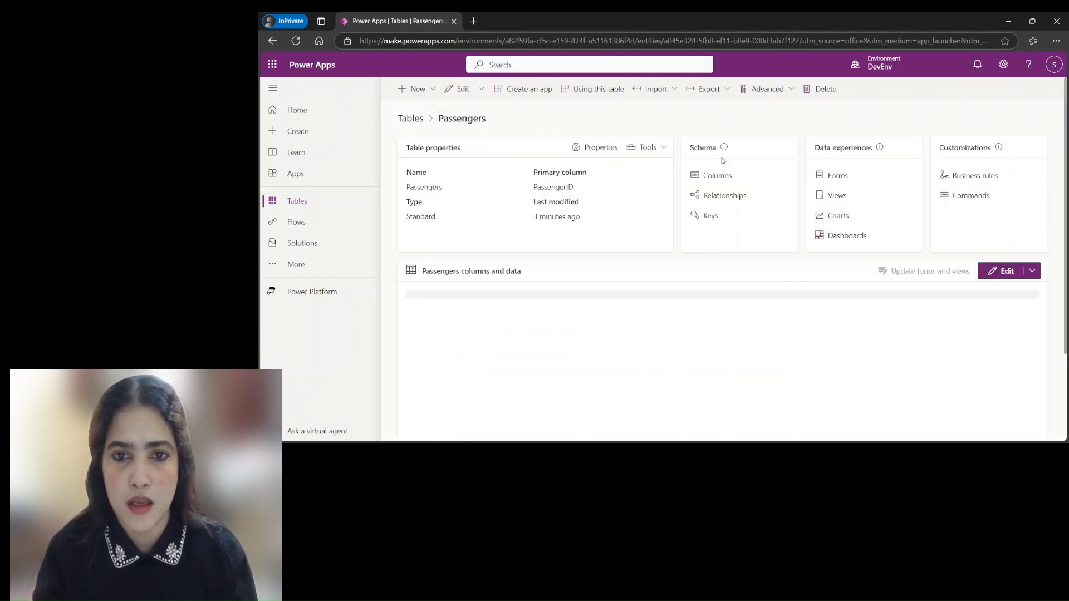
left_click(707, 216)
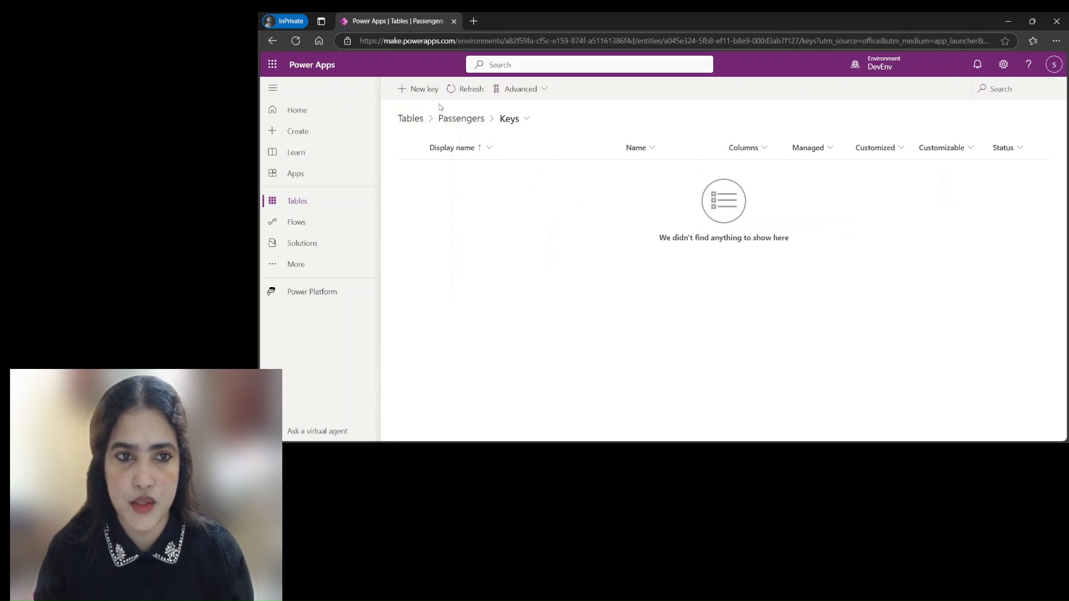
left_click(429, 90)
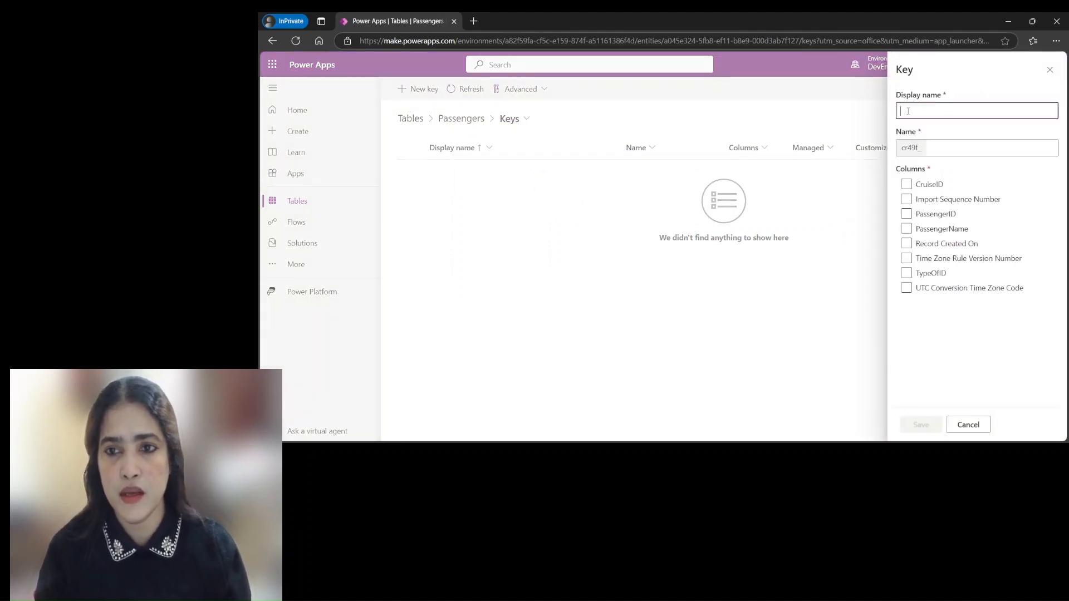
type("Pass")
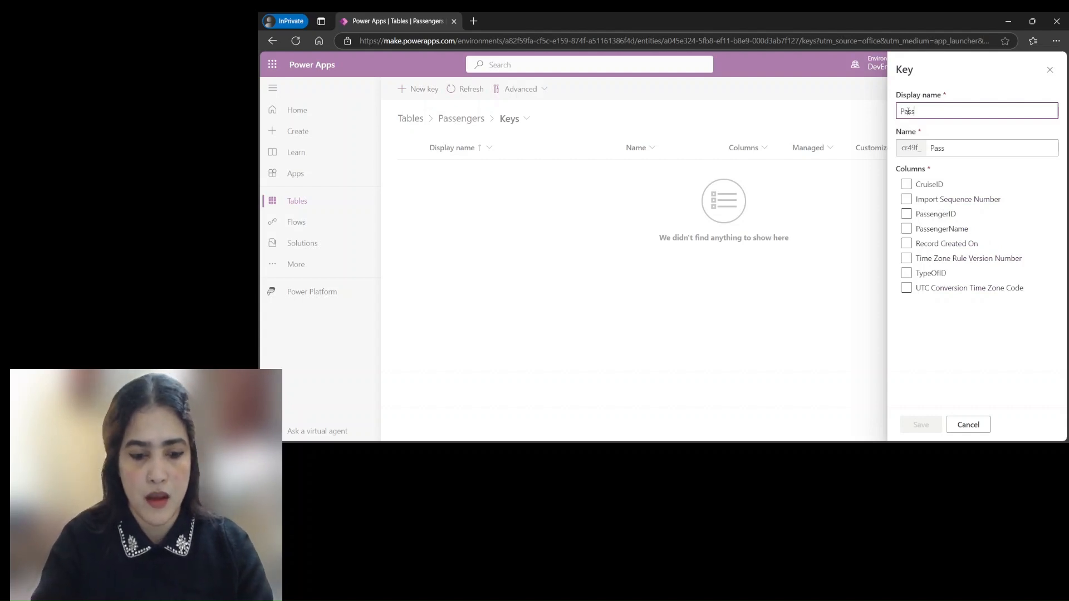
type("enger")
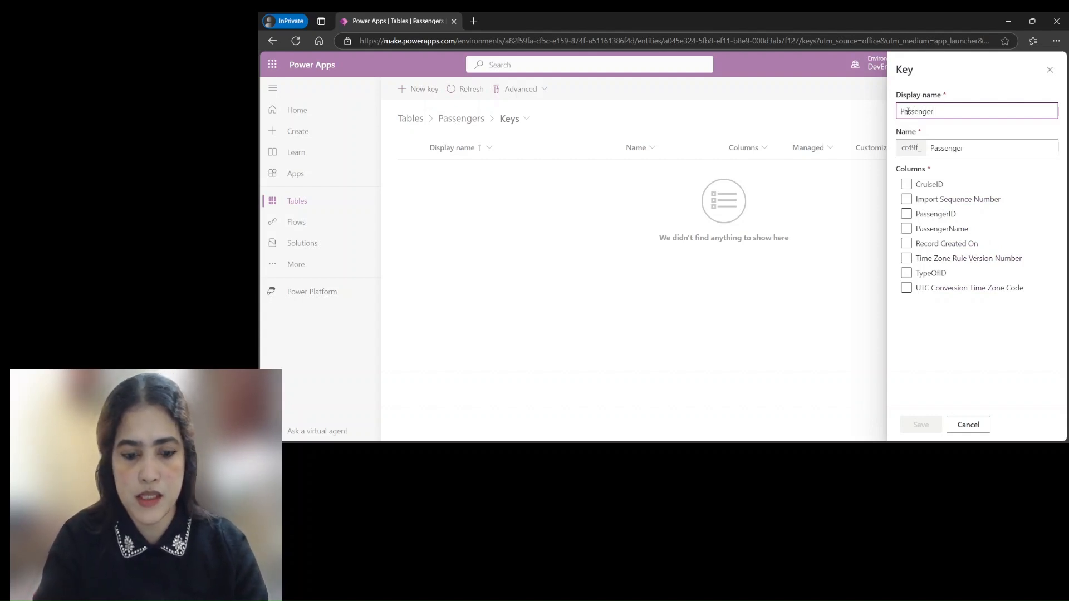
type("IDKey")
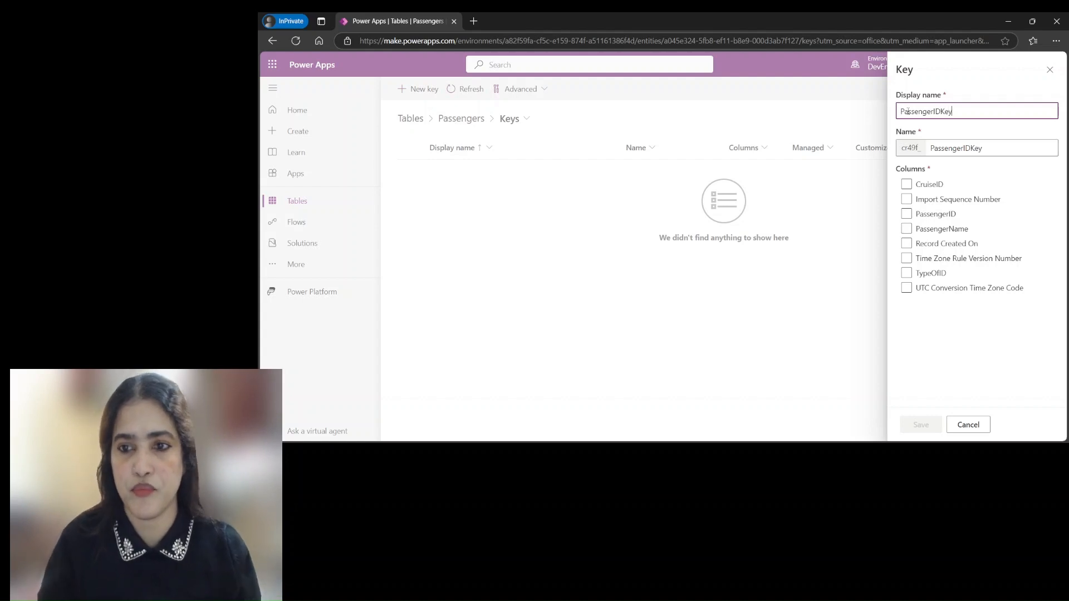
left_click(937, 217)
left_click(937, 217)
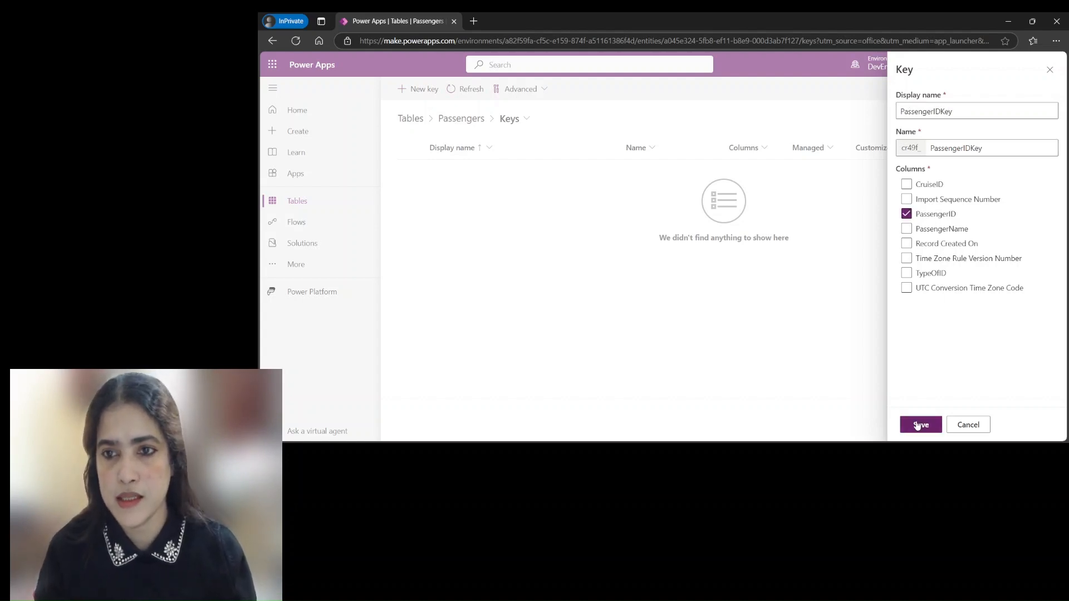
left_click(919, 425)
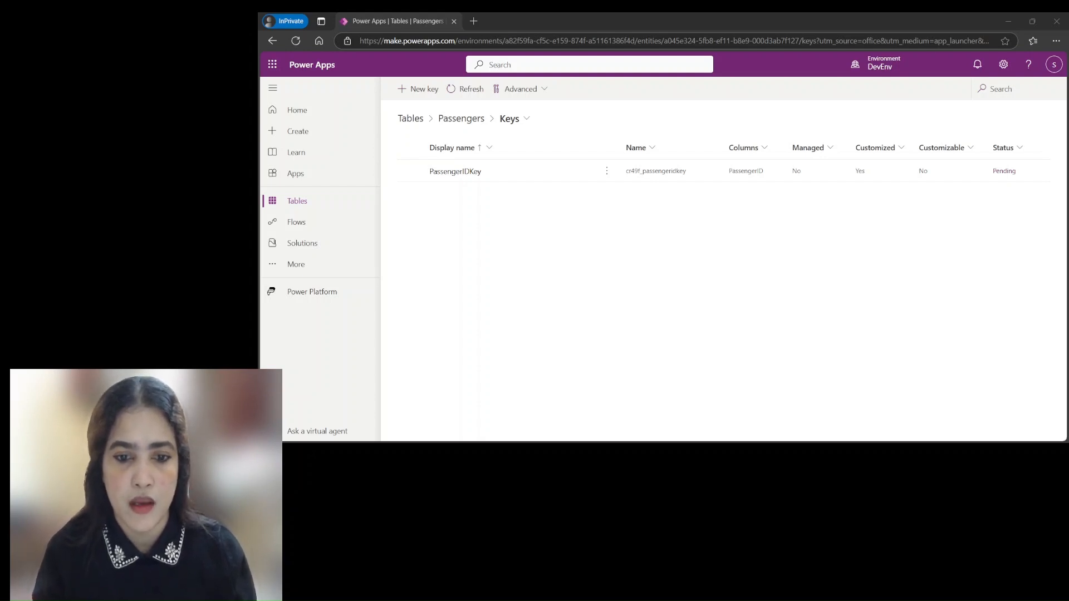
- Examine the relationships of the Passengers table and those of the Cruises table
left_click(466, 119)
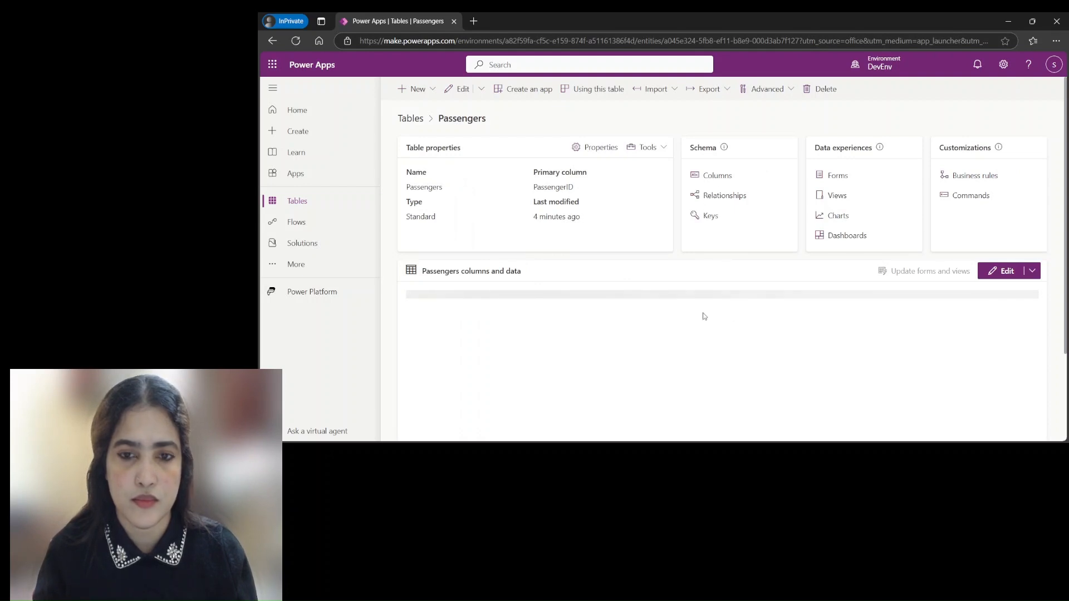
left_click(724, 198)
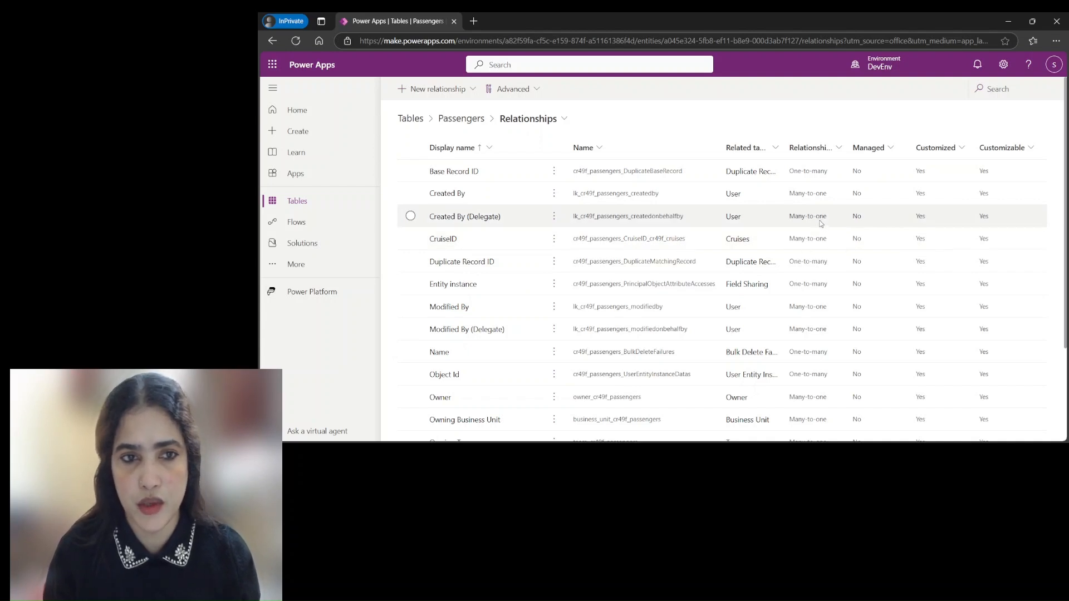
left_click(410, 118)
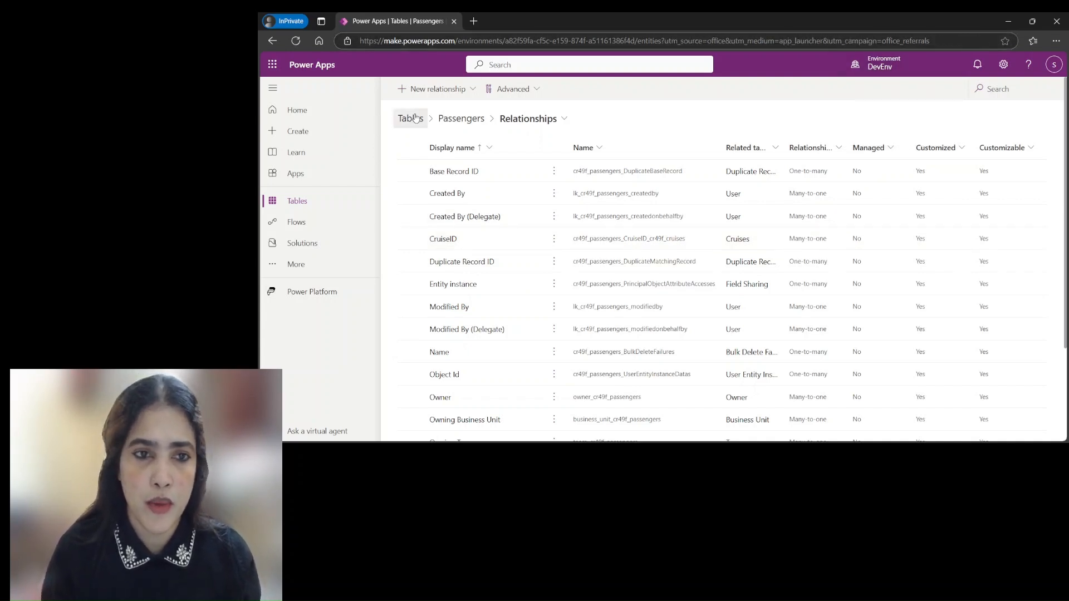
scroll(582, 239, "down", 5)
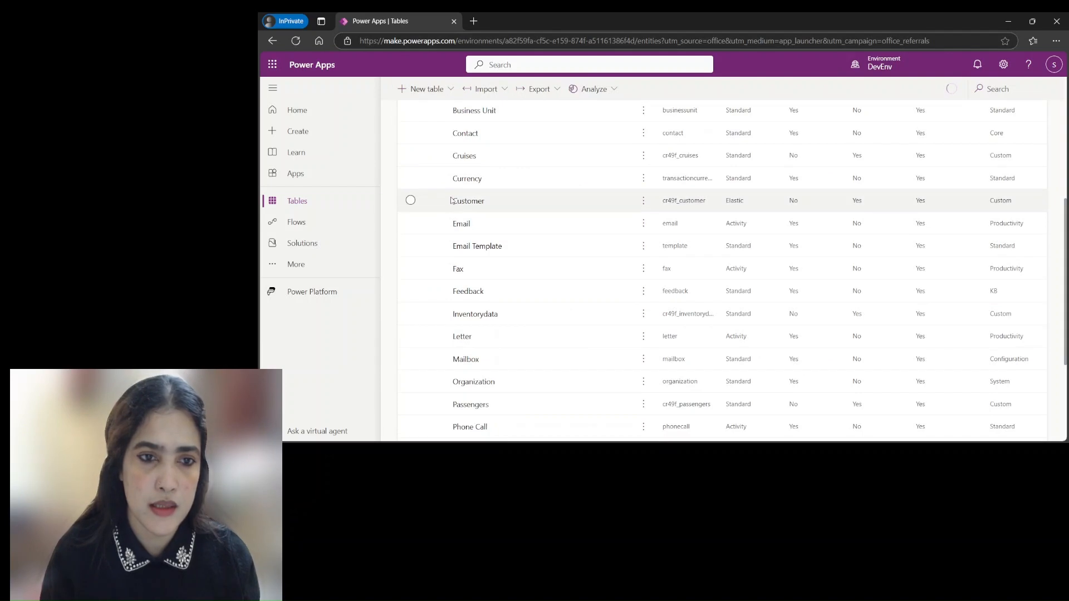
left_click(464, 157)
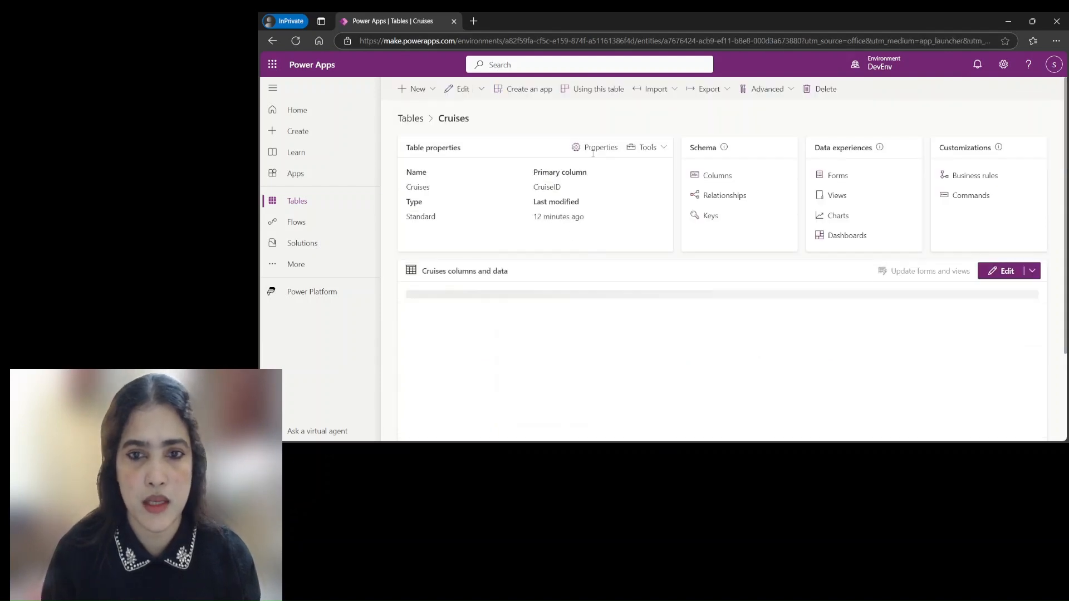
left_click(723, 198)
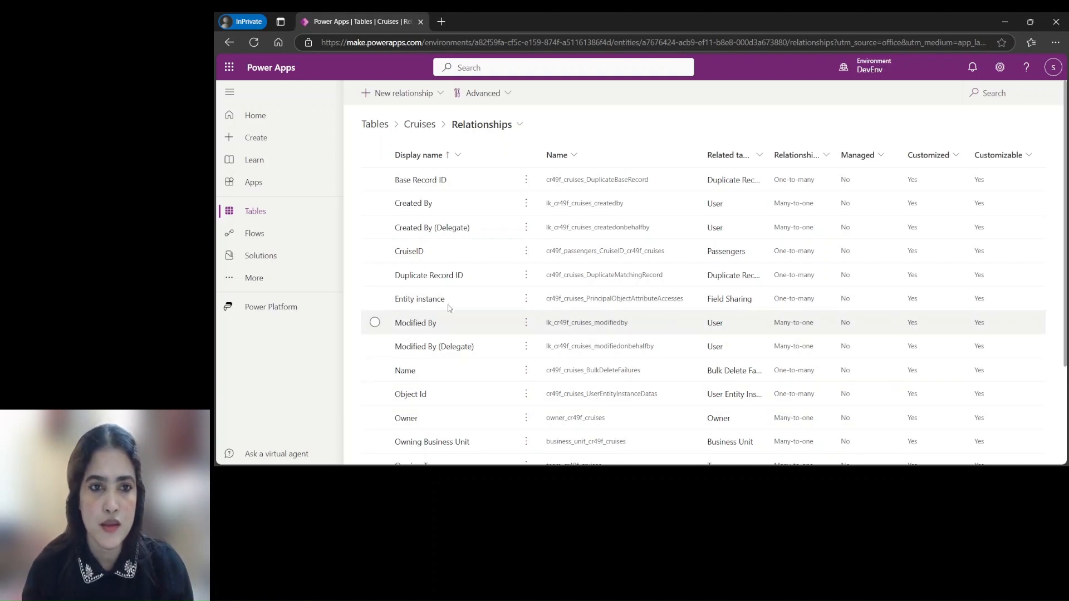
- Return to the list of tables and open the Passengers table
left_click(375, 125)
scroll(457, 370, "down", 2)
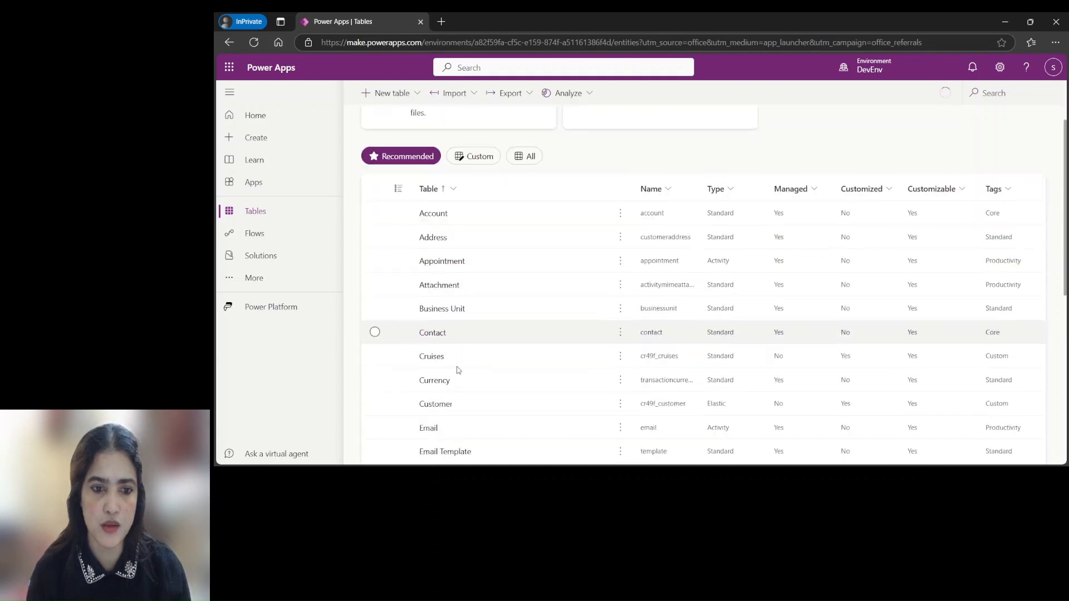
scroll(458, 371, "down", 6)
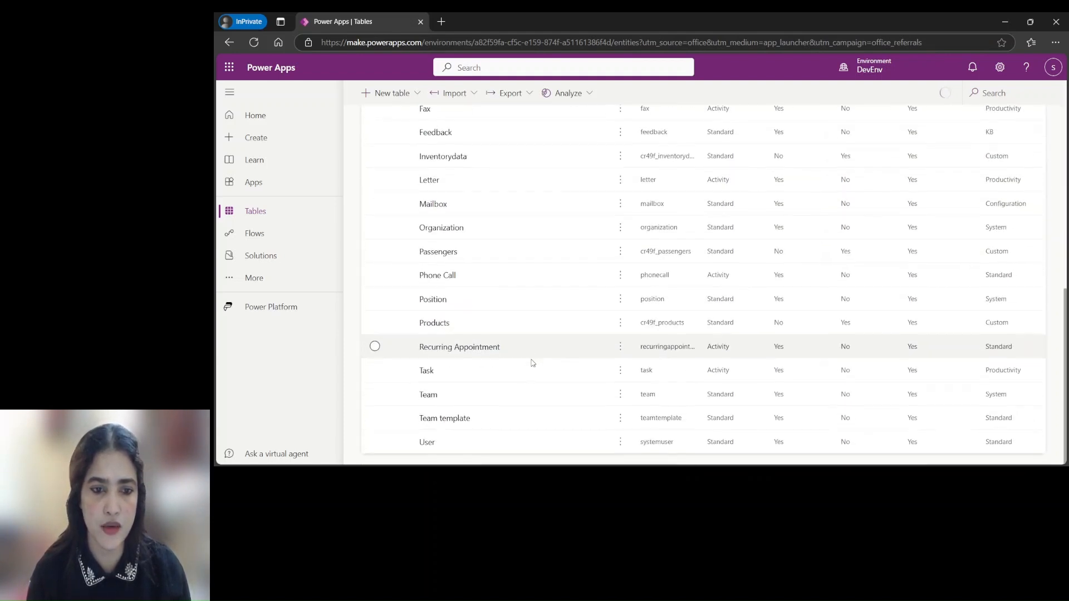
left_click(438, 252)
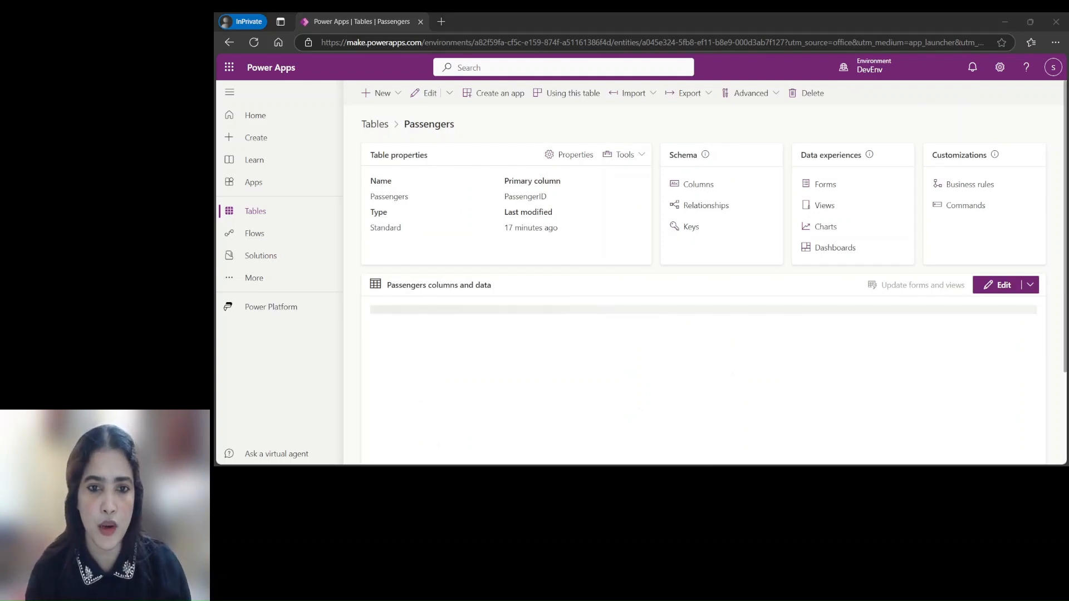
left_click(709, 188)
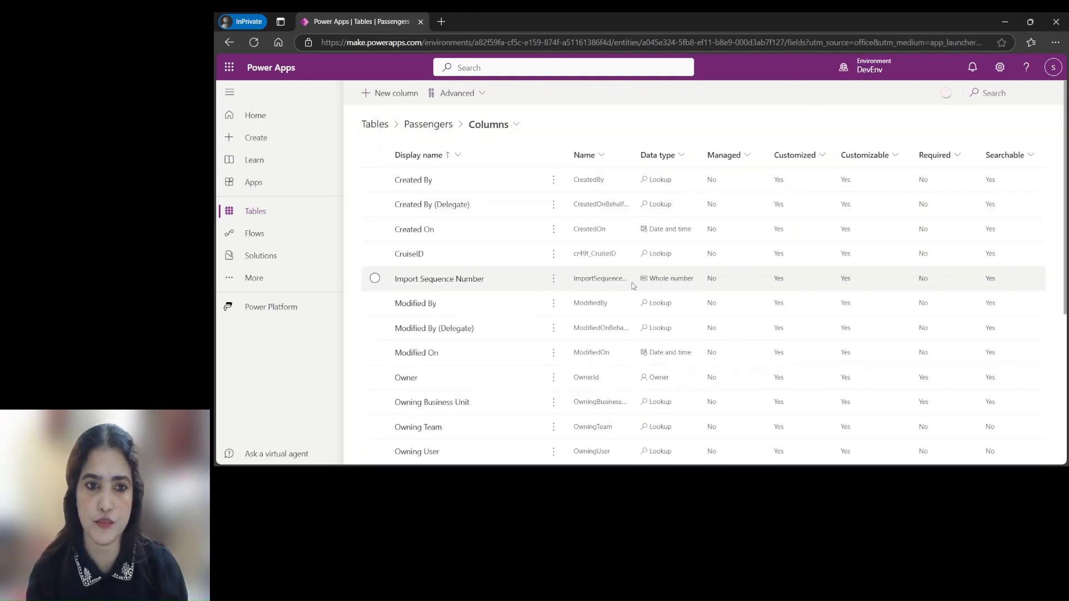
left_click(391, 93)
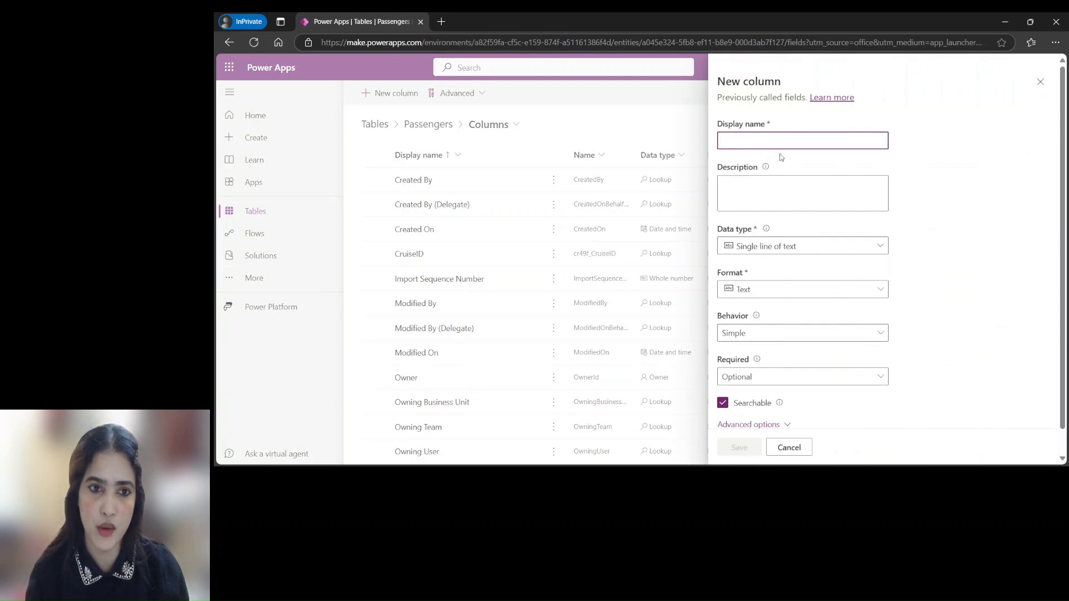
left_click(1040, 82)
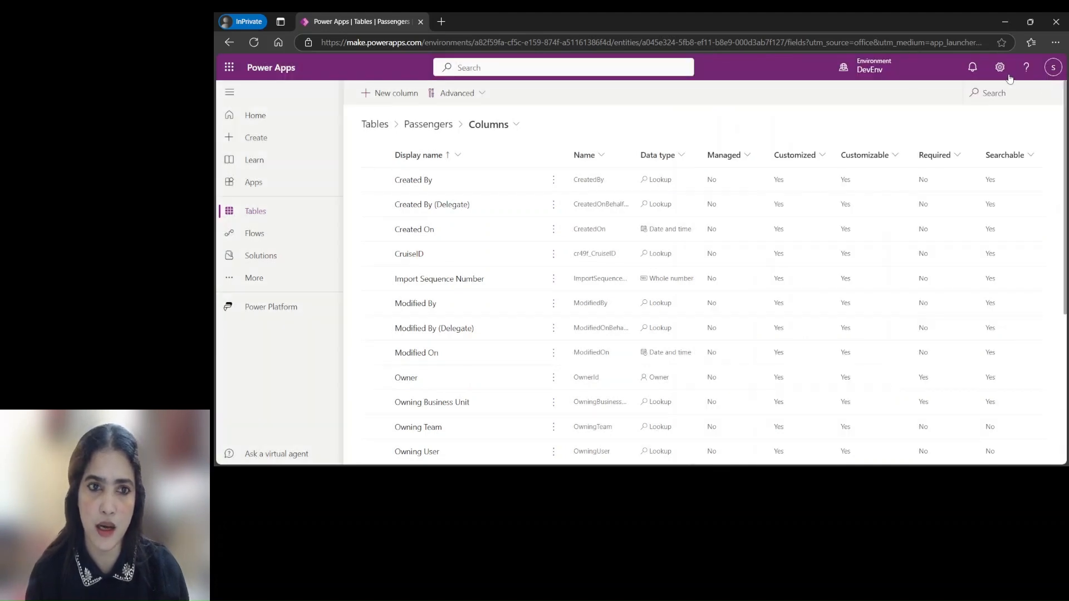
left_click(437, 128)
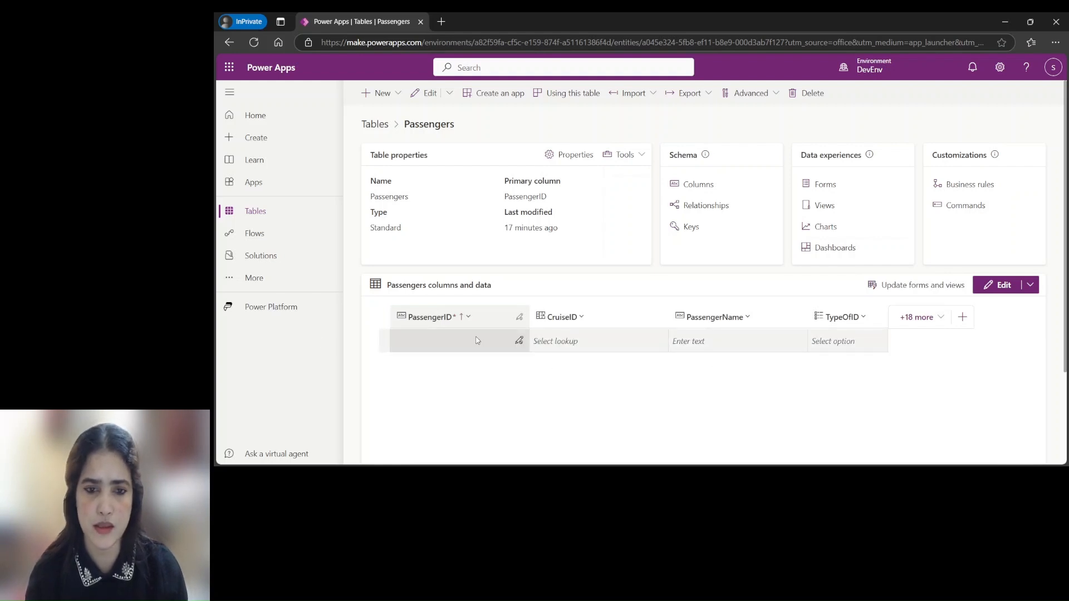
- Add a column named Age with the Whole number data type to the Passengers table and save it
left_click(962, 320)
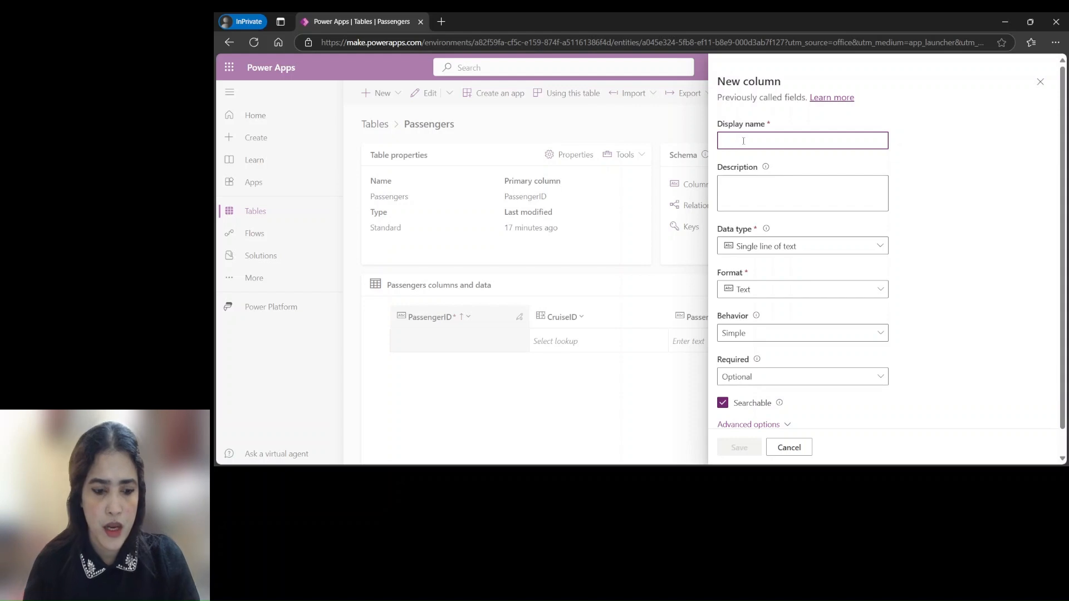
type("Age")
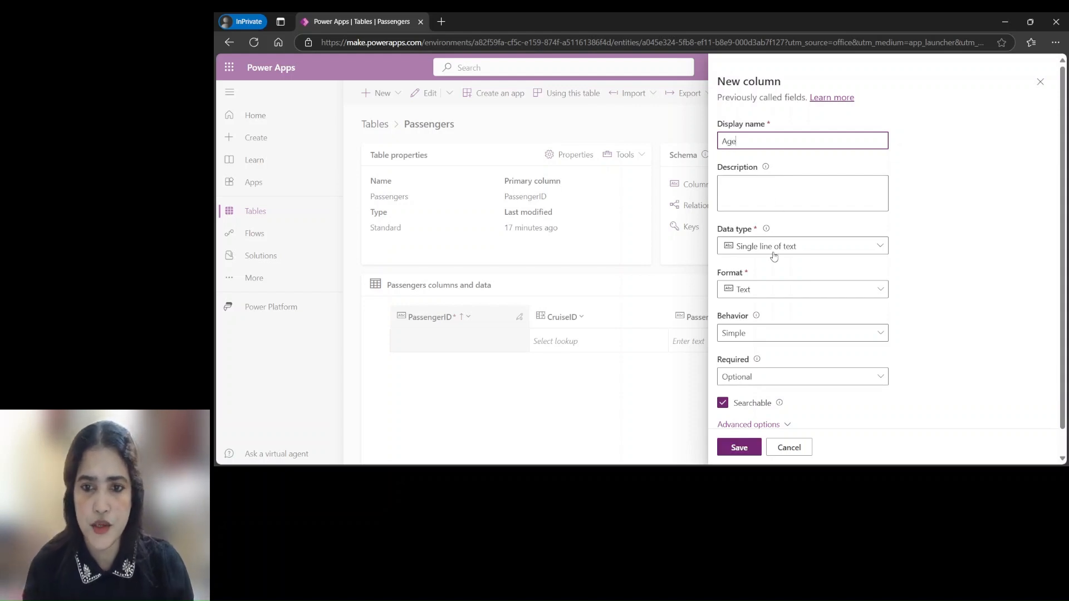
left_click(774, 248)
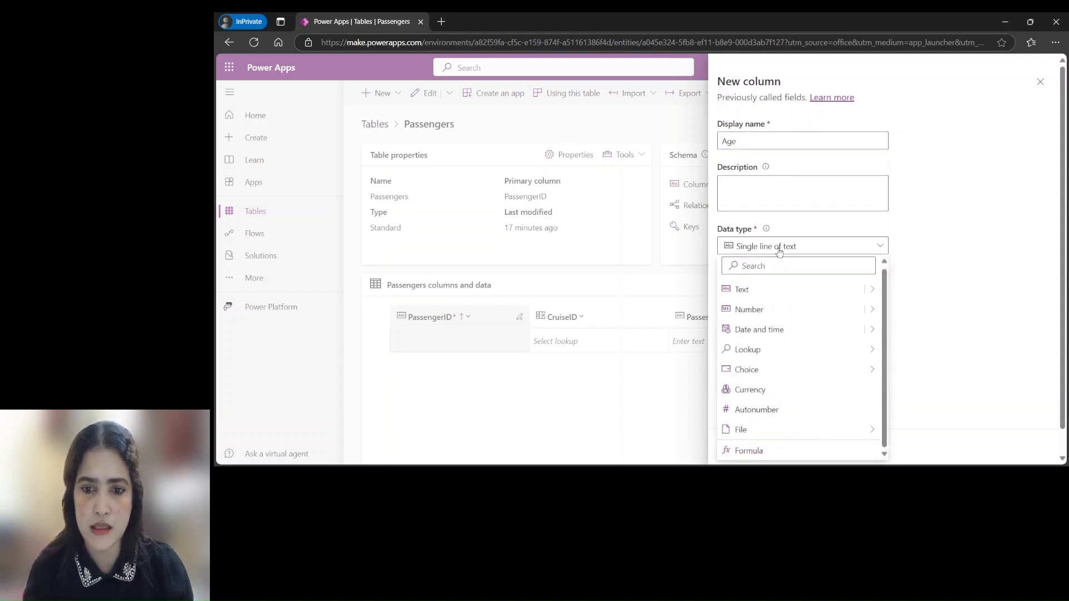
left_click(766, 310)
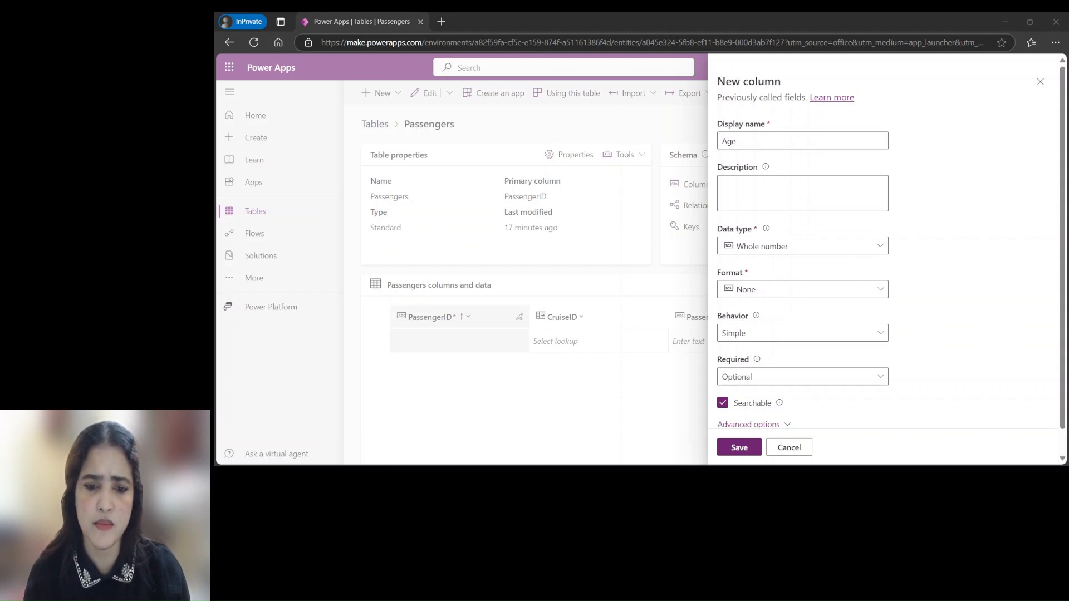
left_click(674, 446)
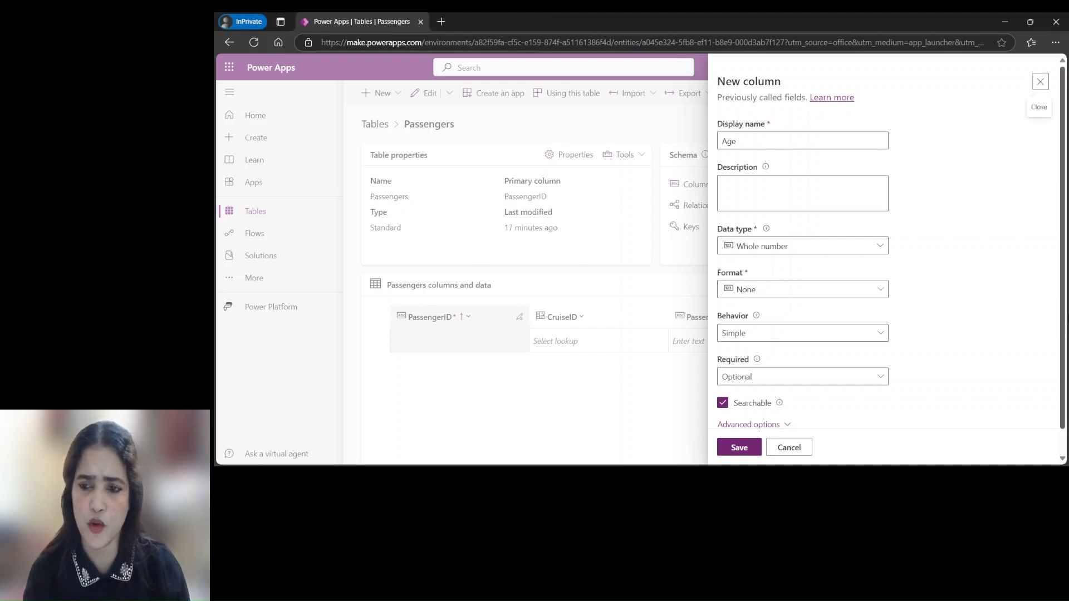
scroll(1063, 310, "down", 1)
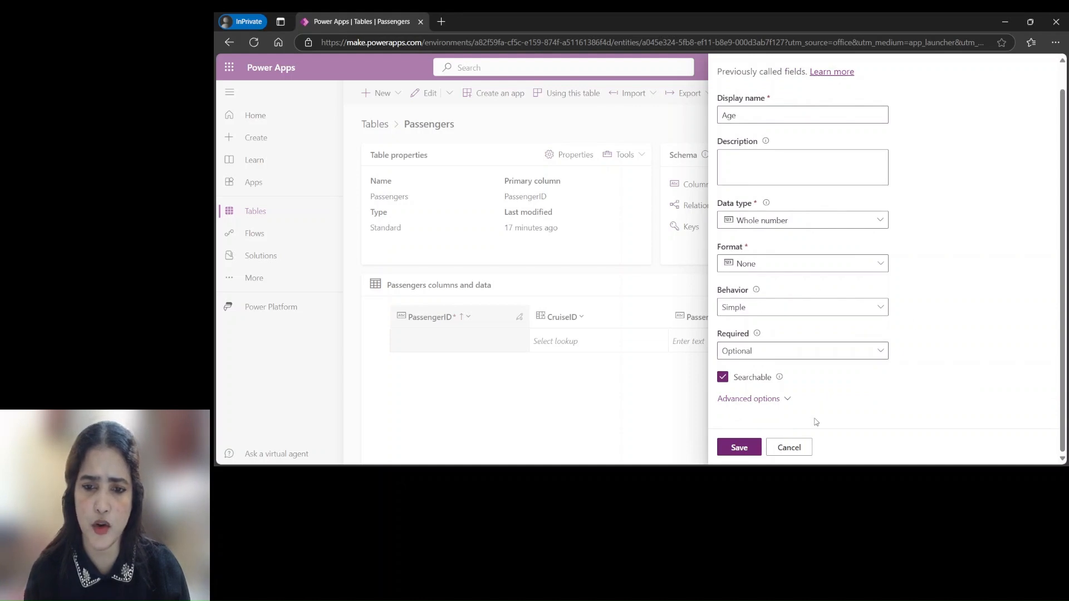
left_click(745, 450)
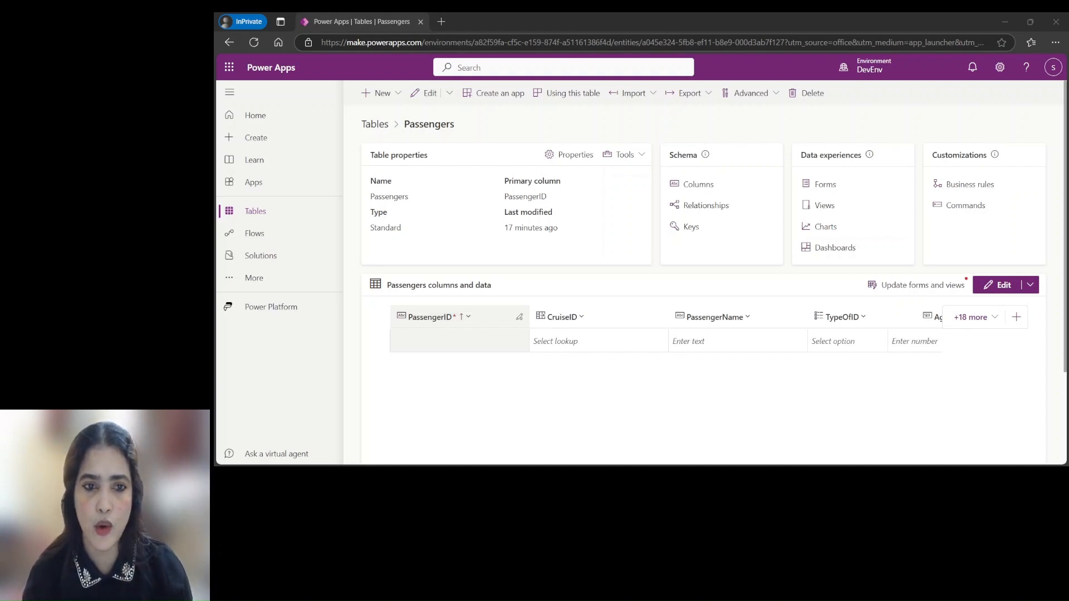
- Add a column named IDRequired with the Yes/no data type to the Passengers table and save it
left_click(1017, 318)
left_click(786, 143)
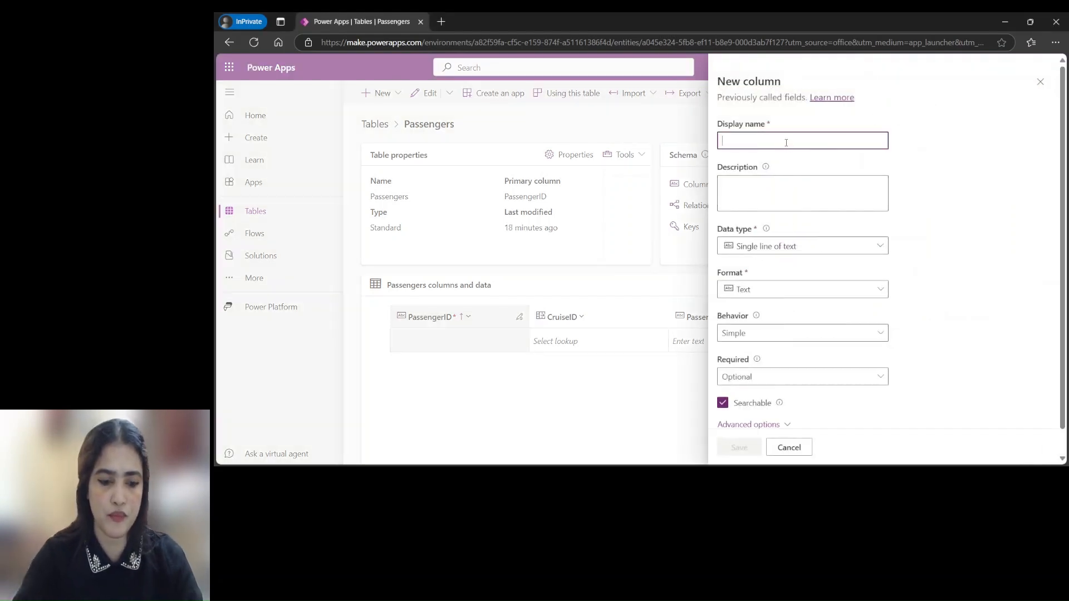
type("Id")
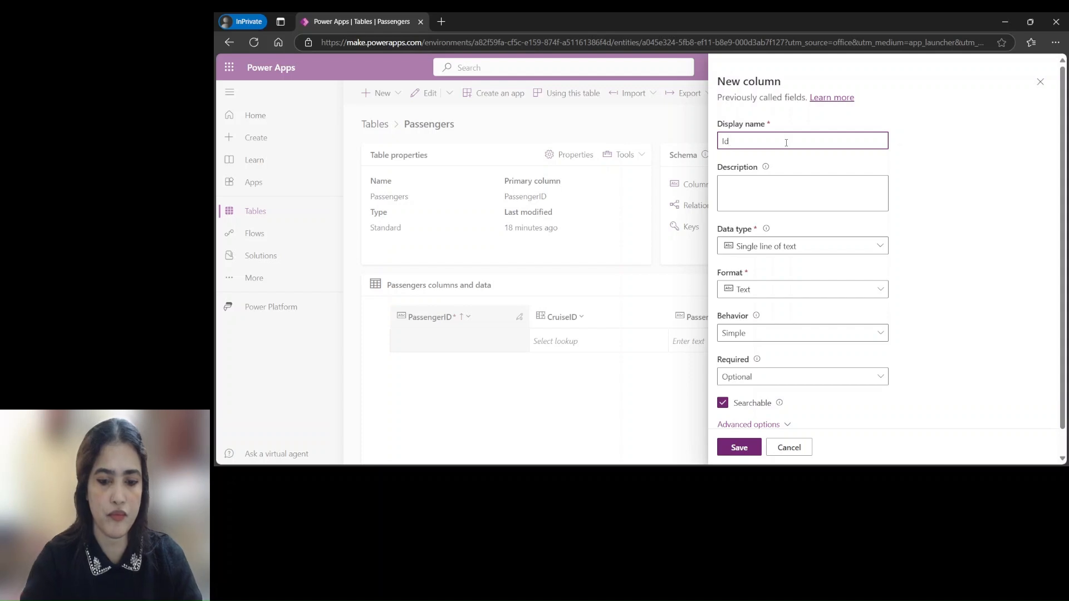
key("BackSpace")
type("DReq")
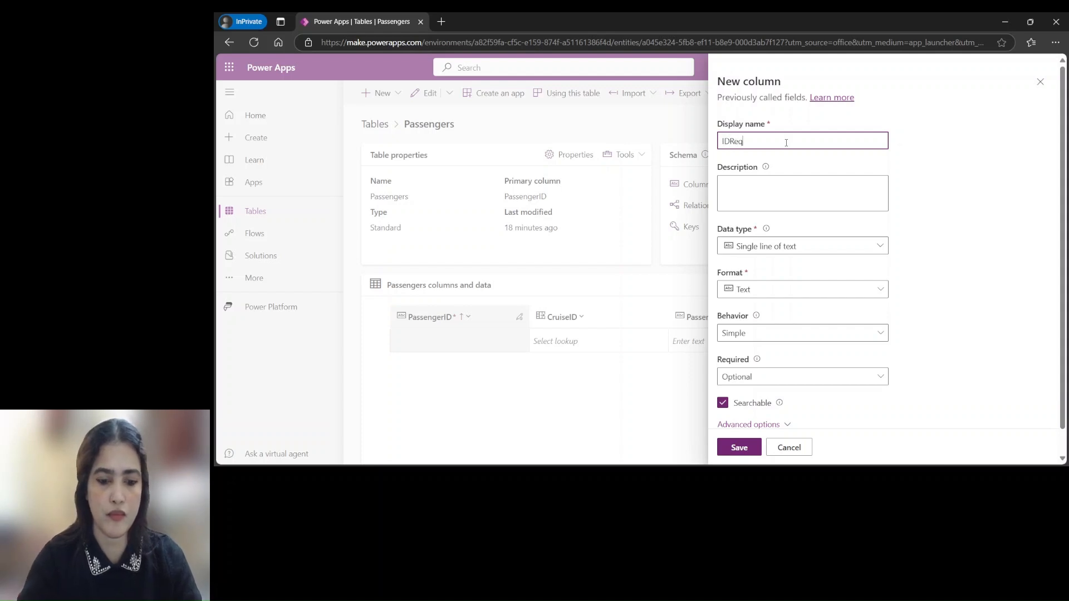
type("uired")
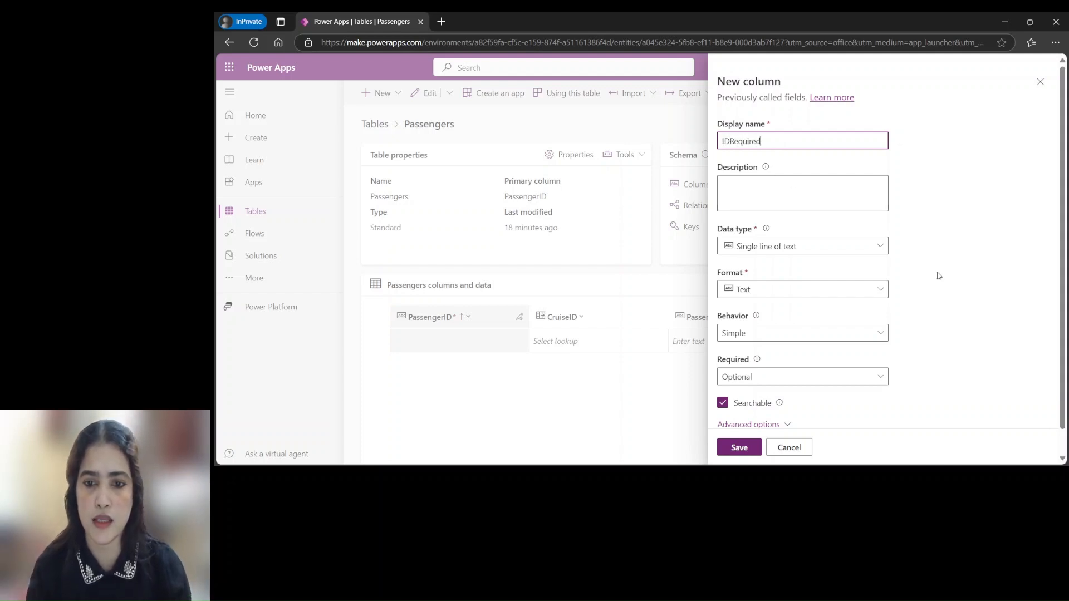
left_click(874, 247)
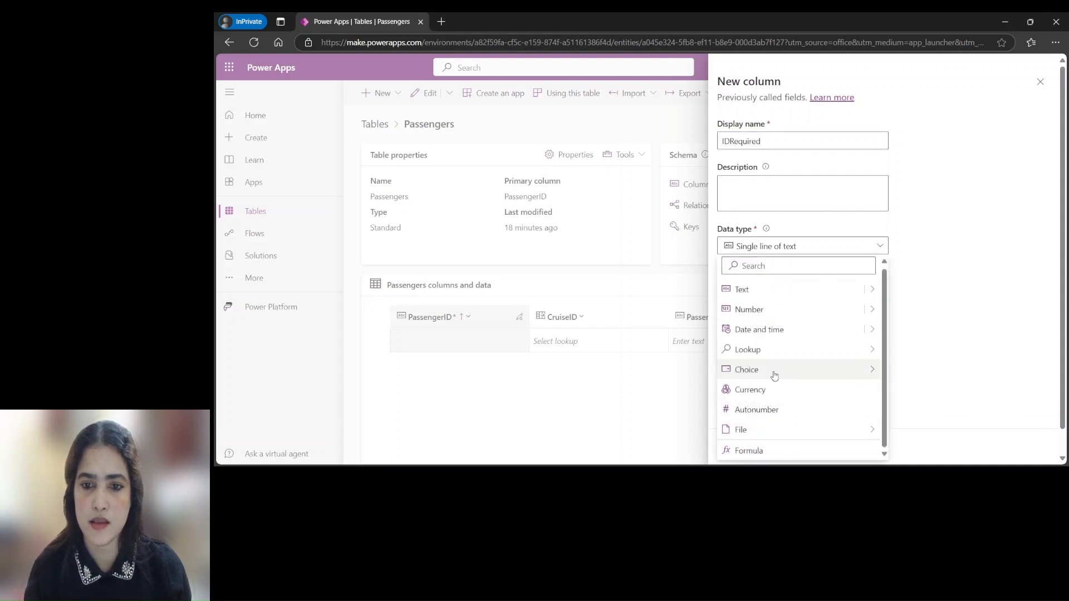
left_click(905, 390)
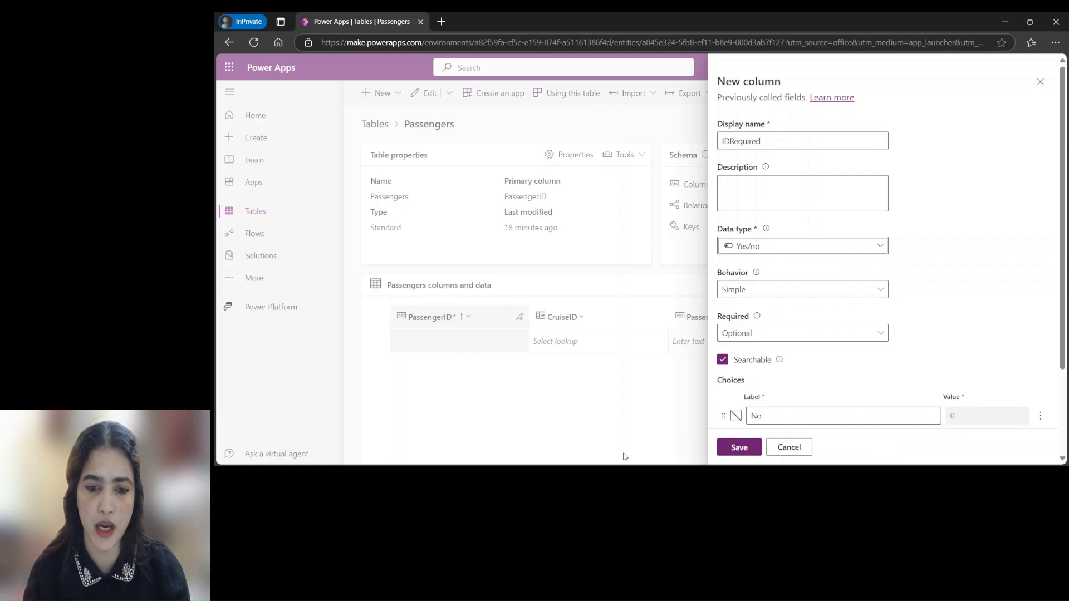
left_click(625, 473)
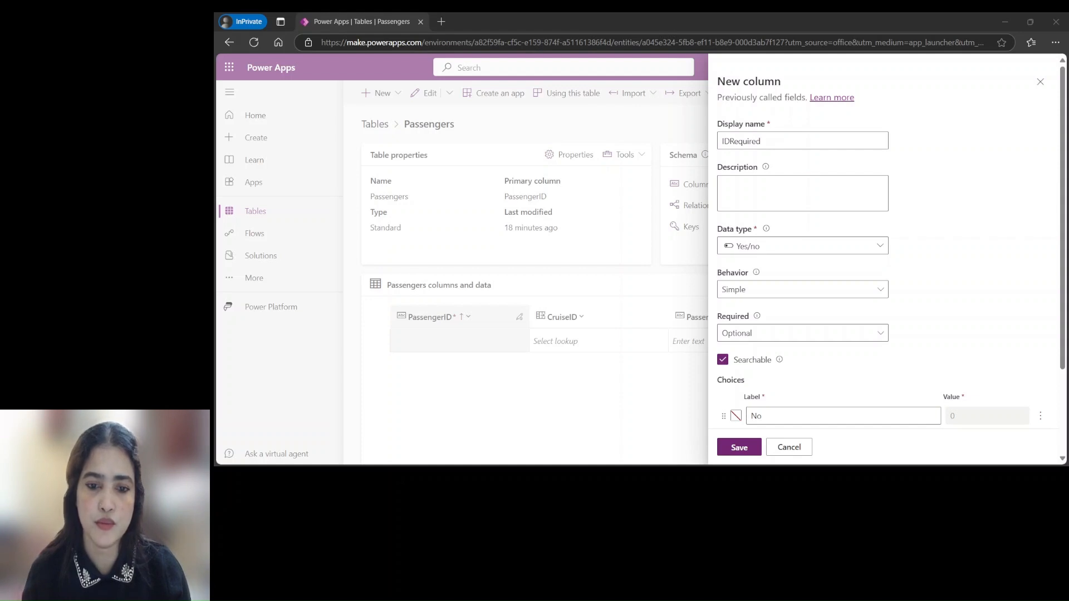
left_click(630, 437)
left_click_drag(1063, 283, 1061, 367)
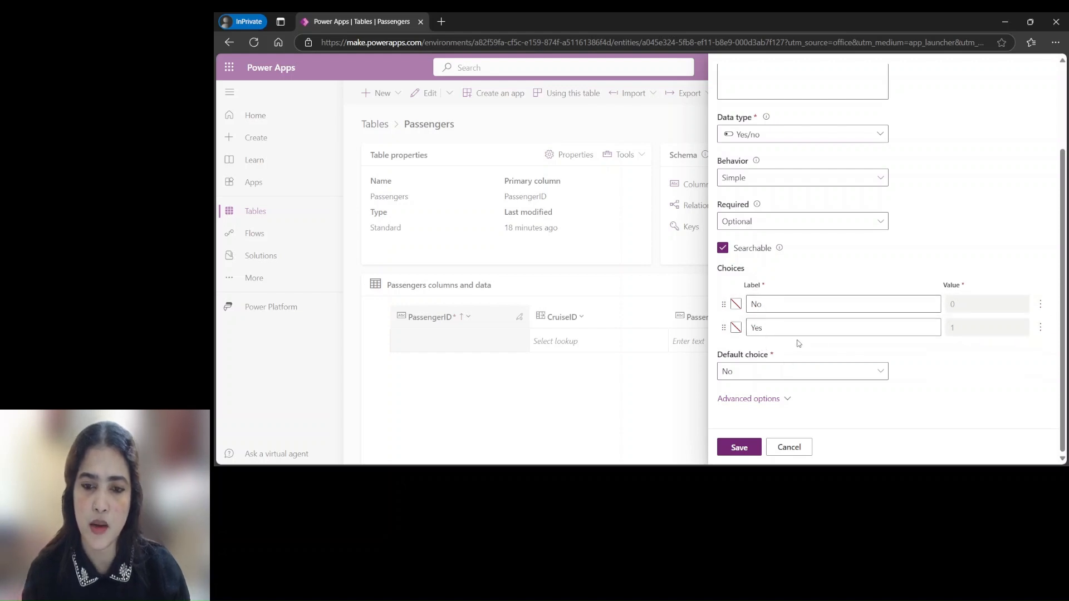
left_click(739, 448)
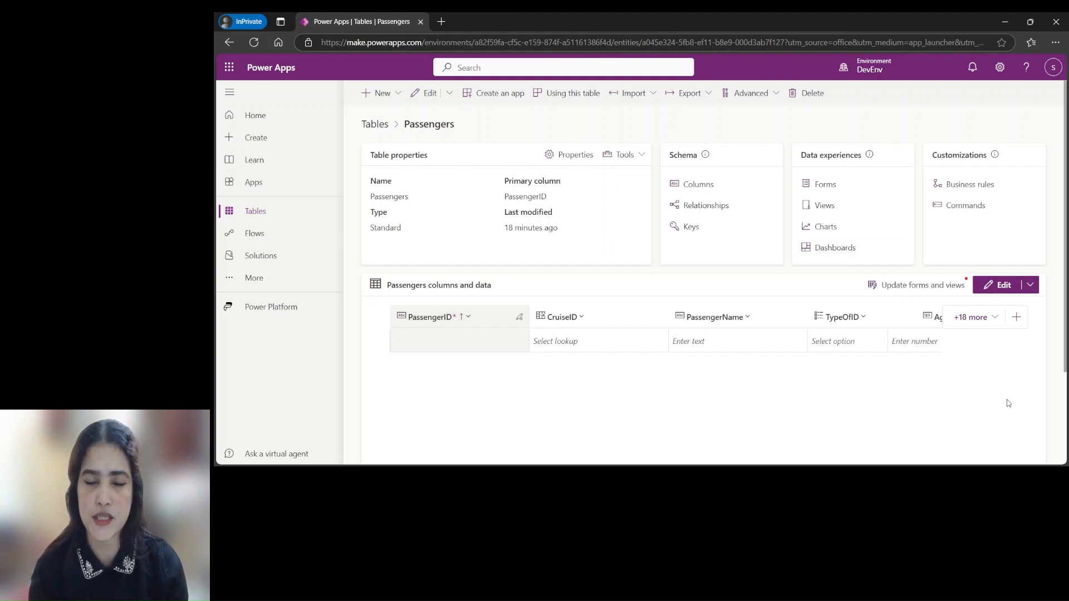
- Start a new business rule for the Passengers table
left_click(981, 184)
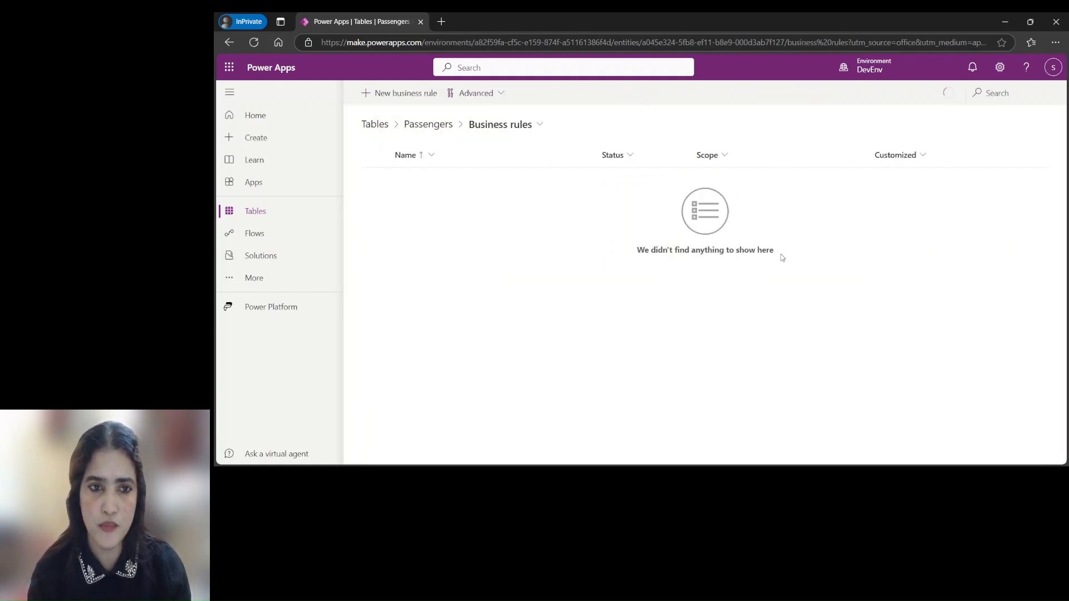
left_click(403, 96)
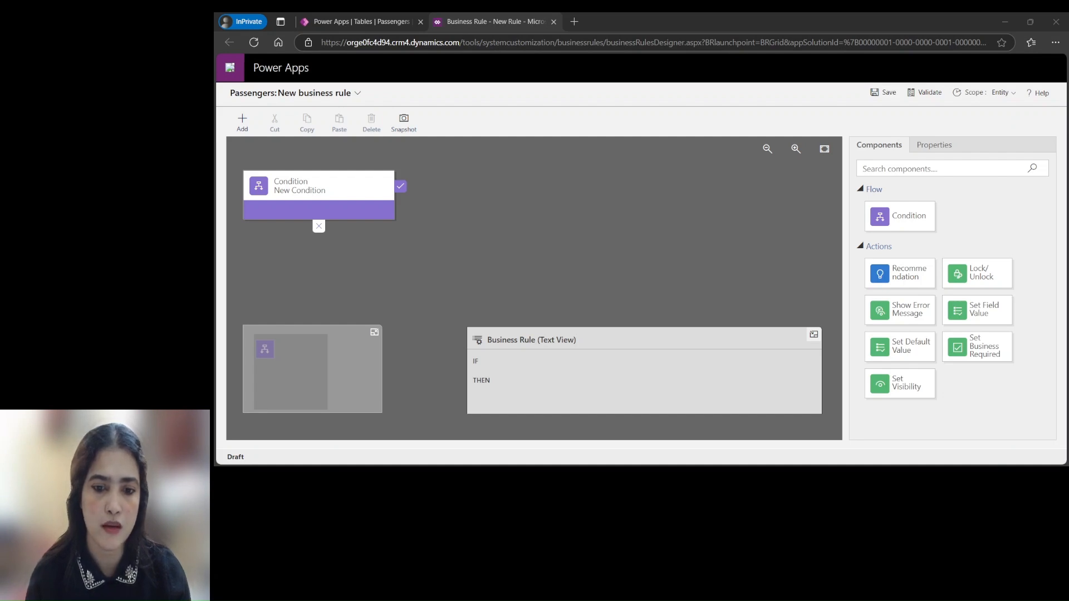
left_click(672, 421)
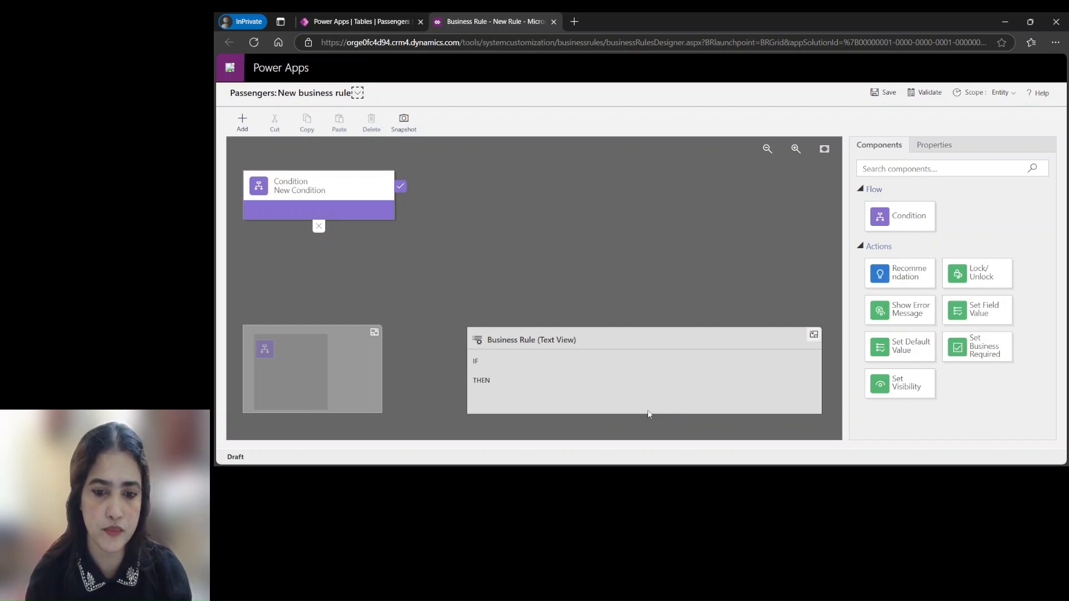
left_click(643, 435)
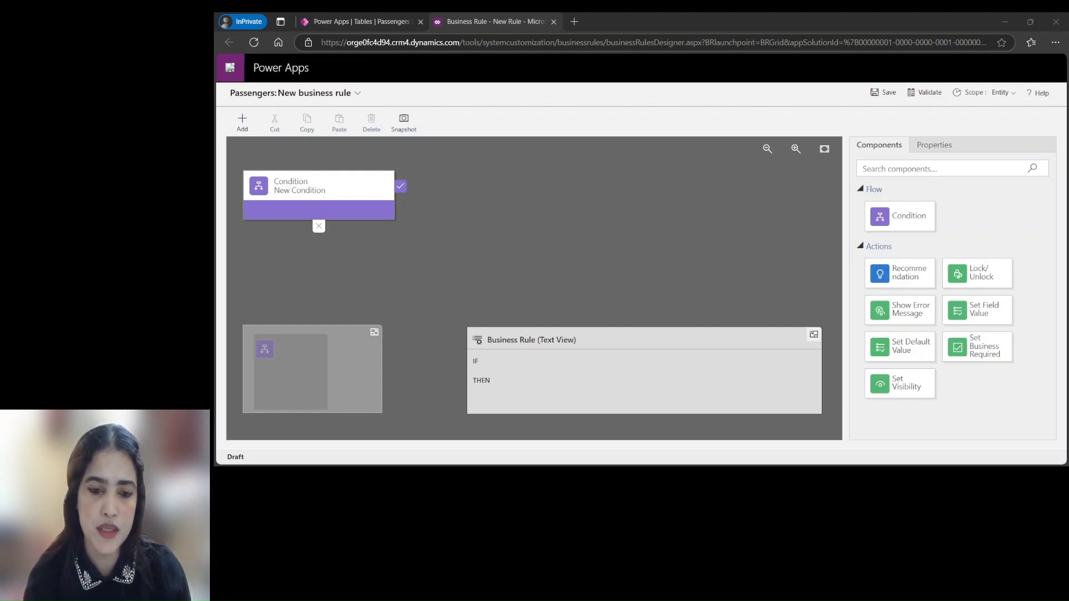
- Define the New Condition rule so that the Entity field Age is greater than the value 18
left_click(366, 204)
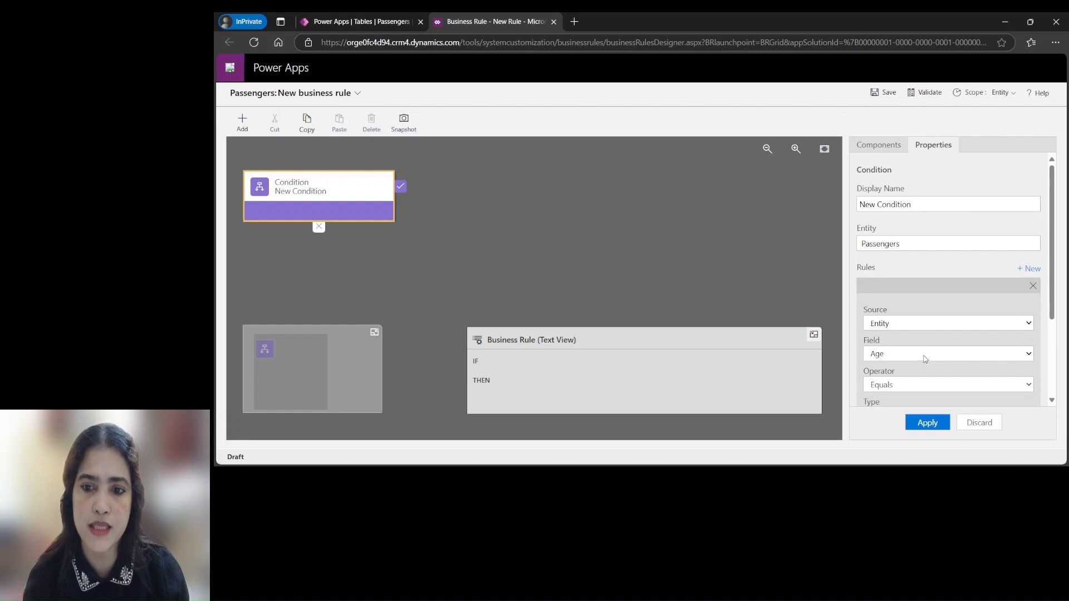
left_click(887, 152)
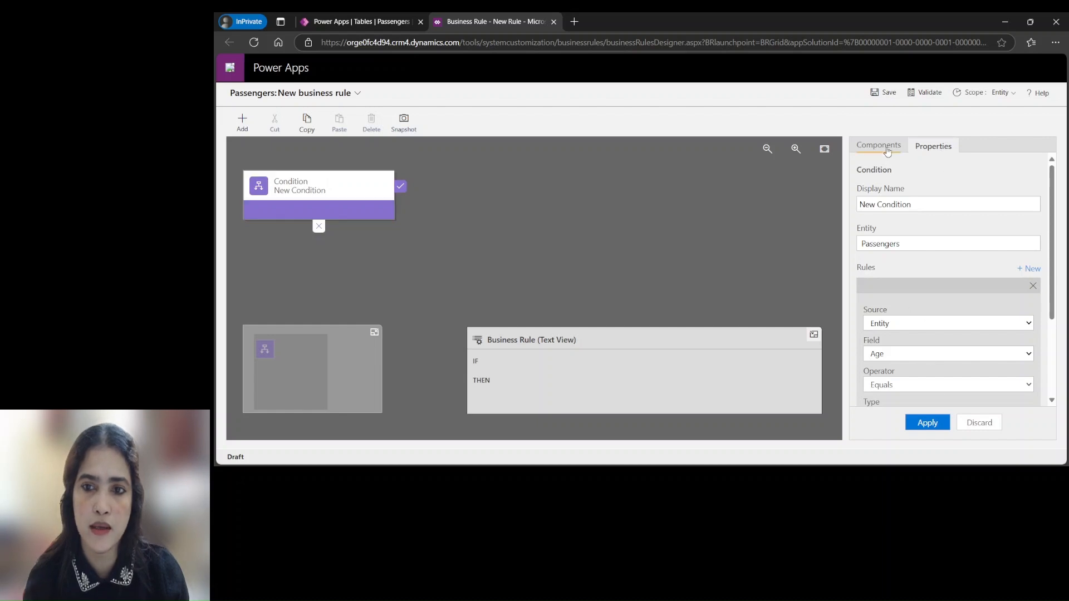
left_click(940, 149)
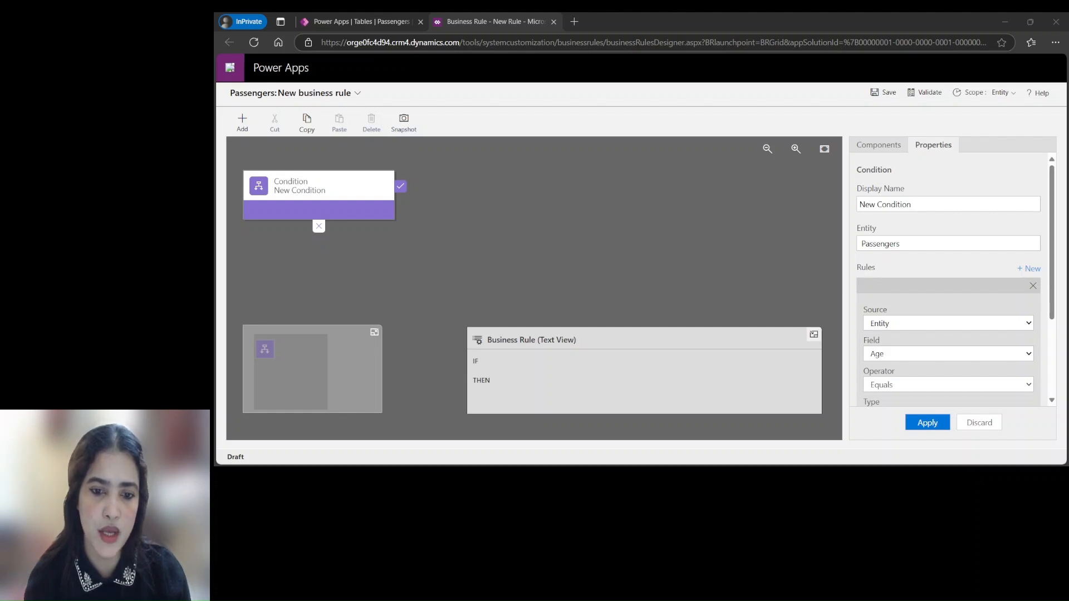
left_click(650, 435)
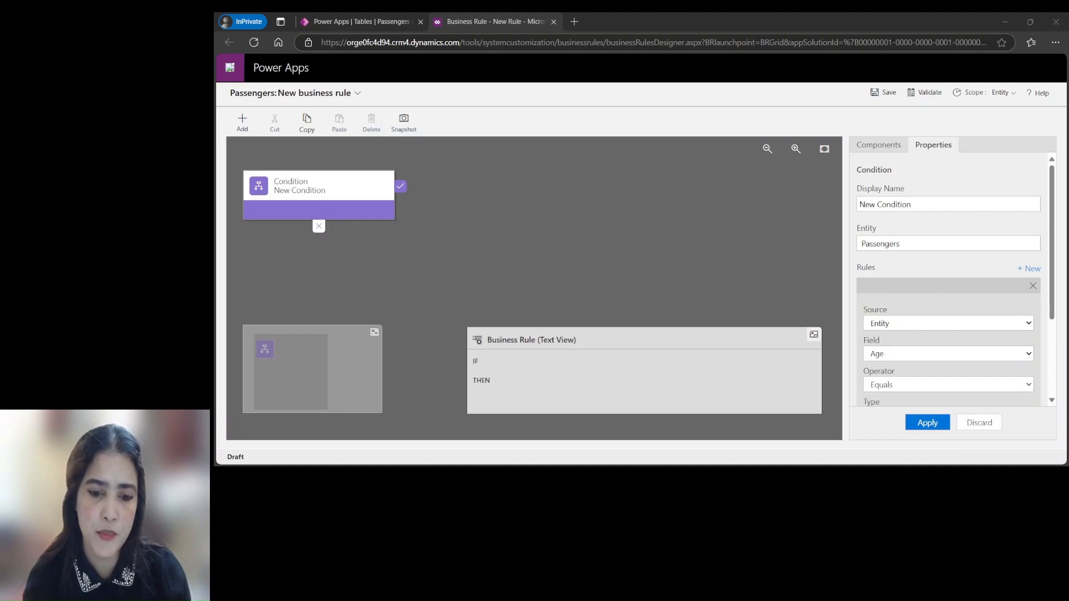
left_click(780, 324)
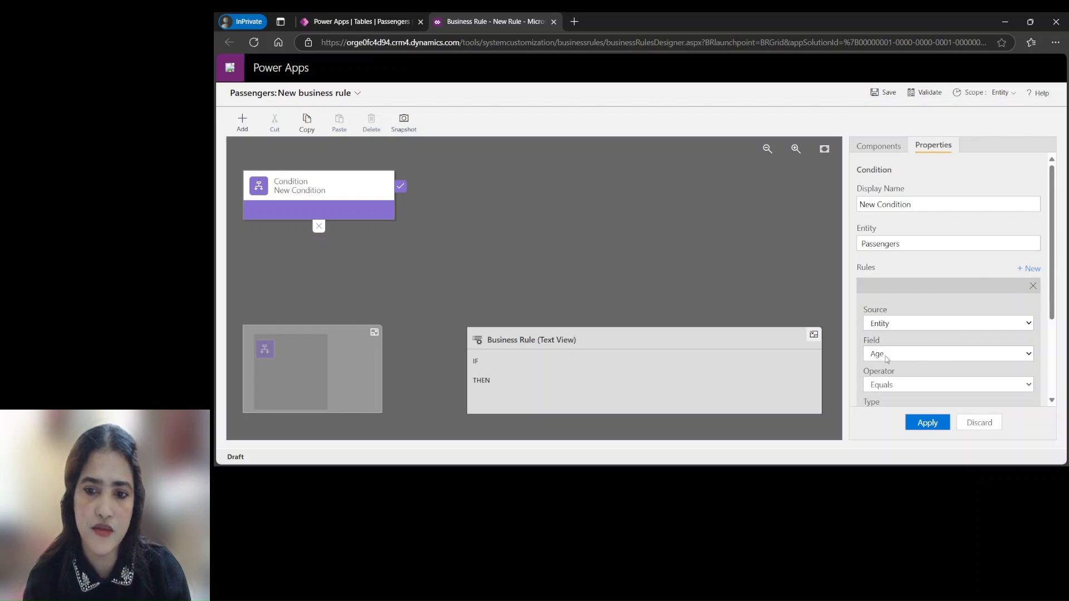
left_click(1028, 357)
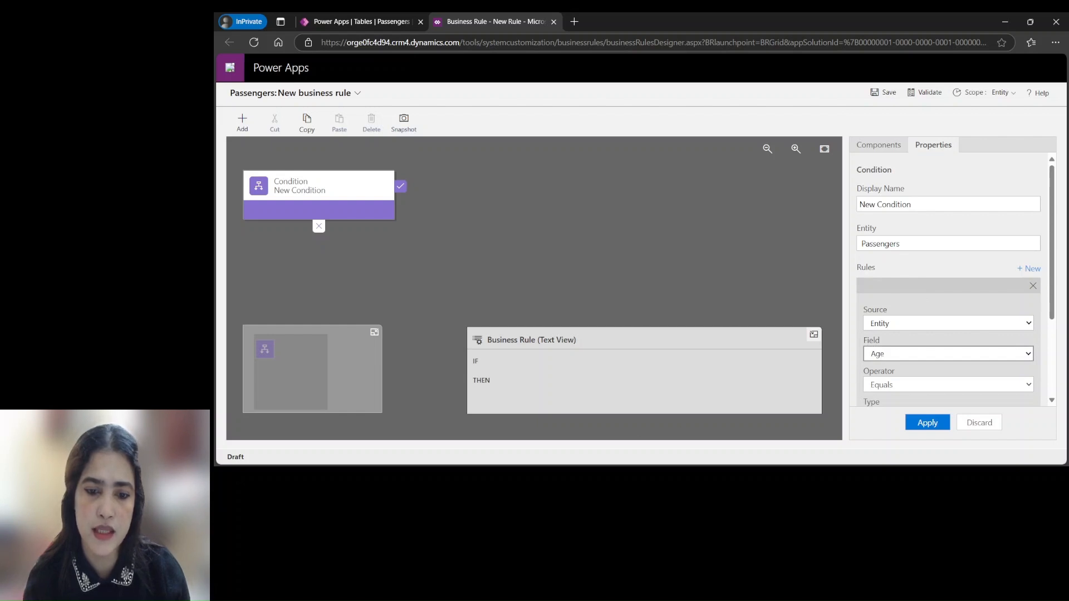
left_click(630, 477)
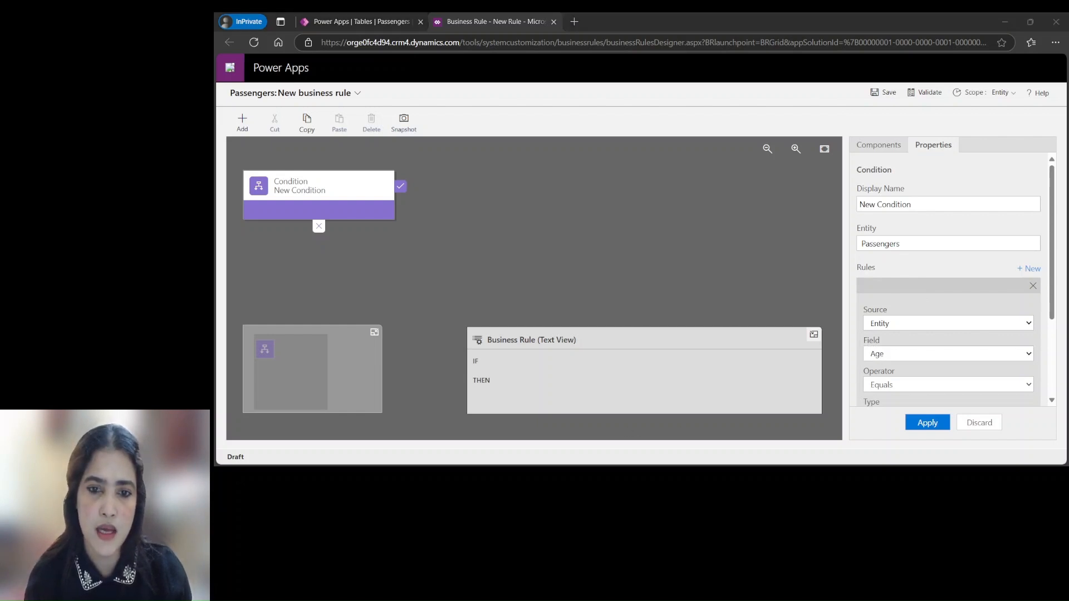
left_click(882, 319)
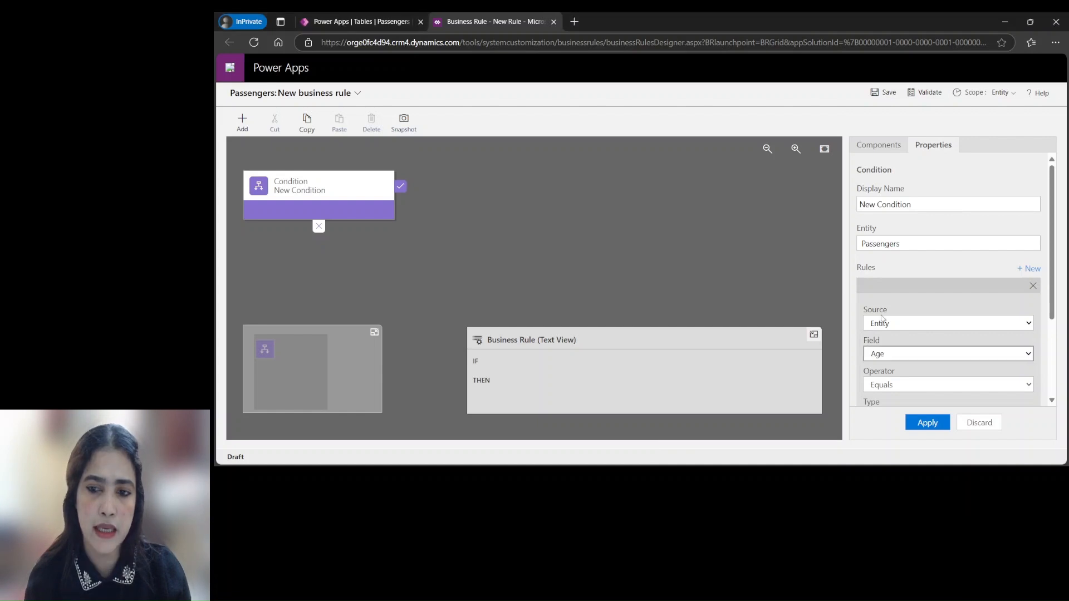
left_click_drag(1060, 288, 1053, 362)
left_click(1030, 265)
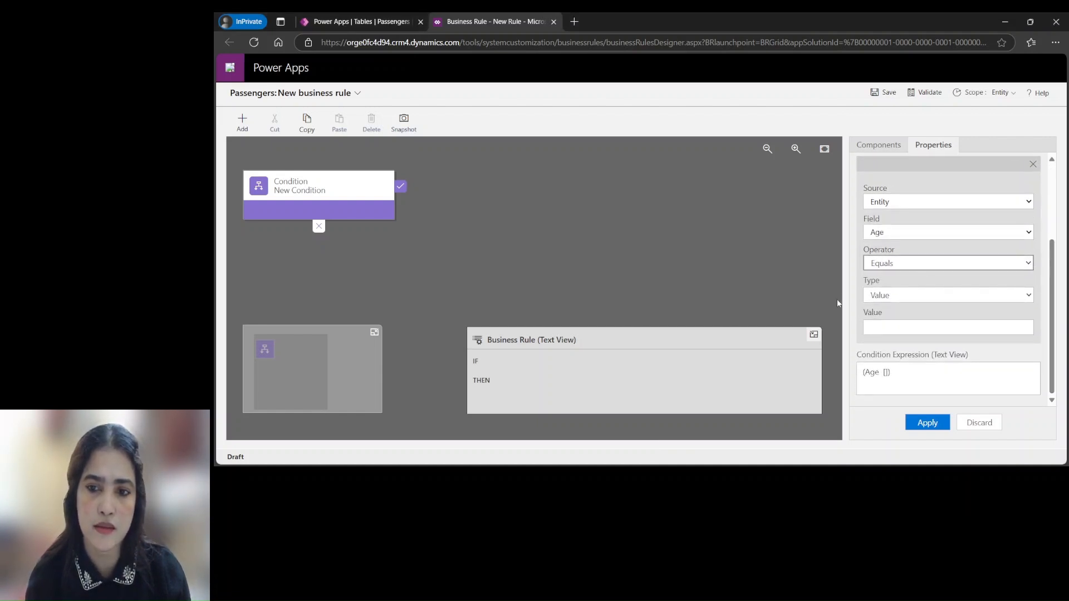
left_click(900, 316)
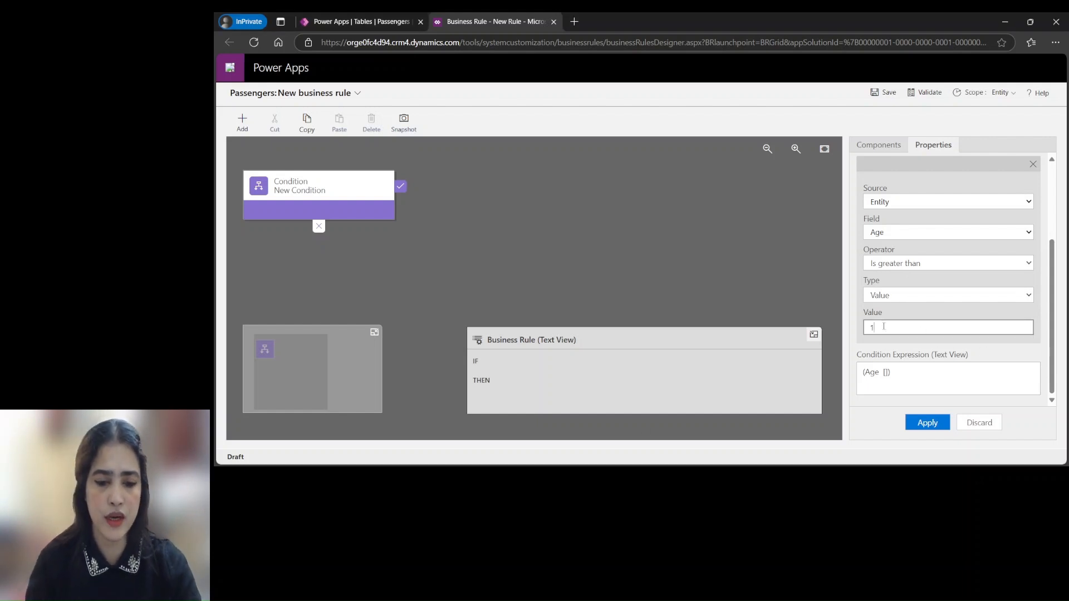
type("18")
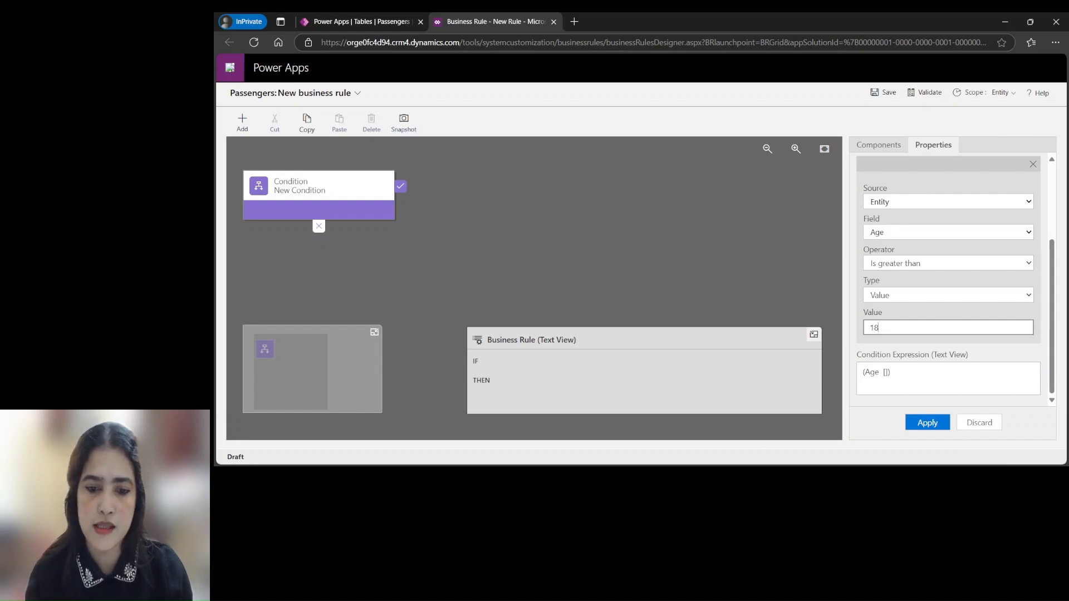
left_click(655, 479)
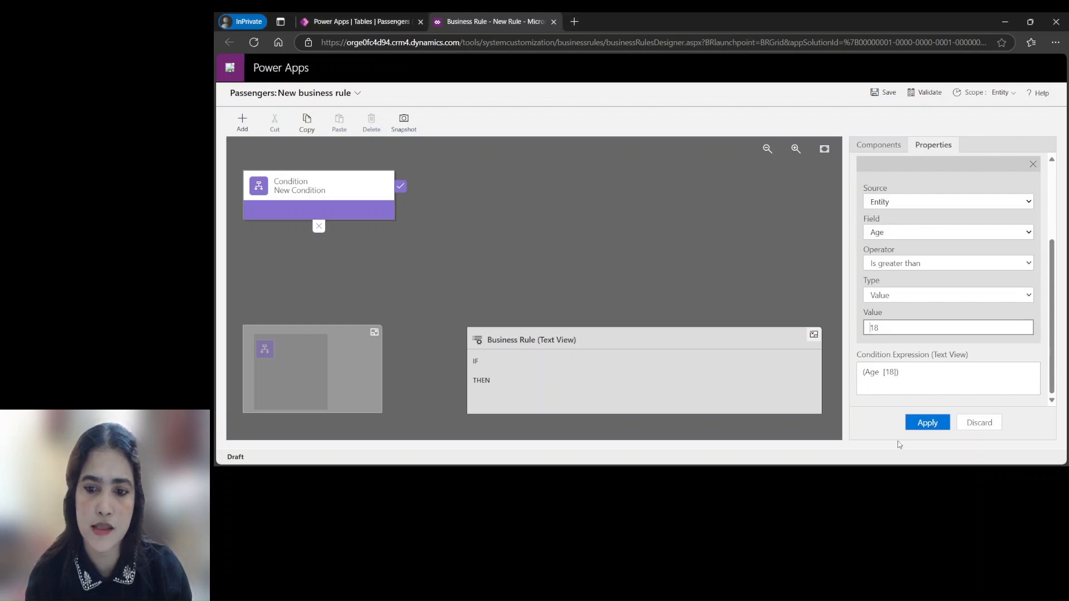
- Apply the condition that the Passengers Age field is greater than 18
left_click(927, 424)
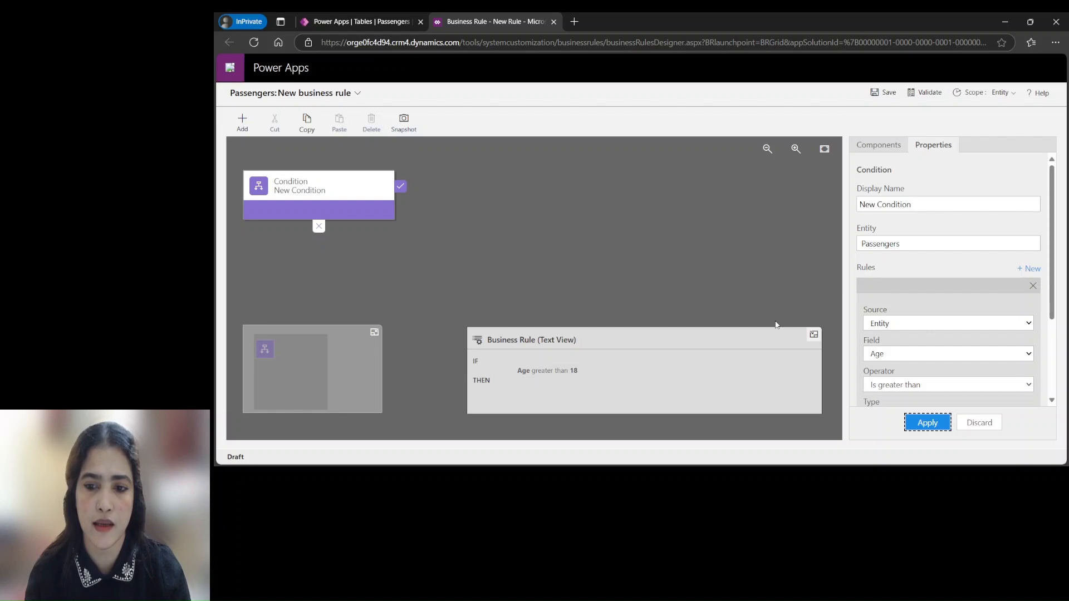
scroll(1055, 260, "down", 2)
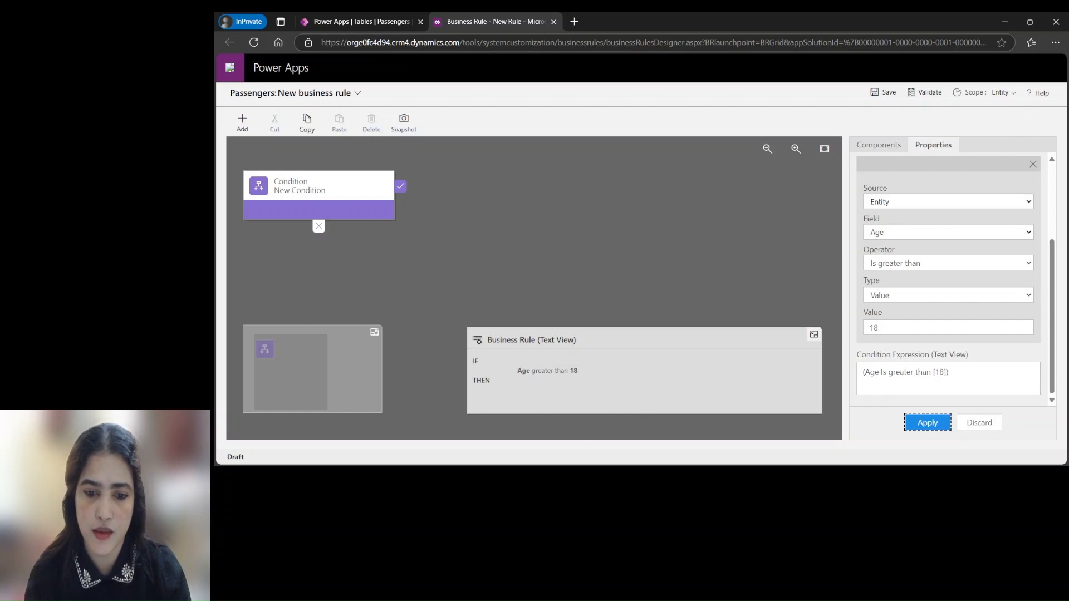
left_click(566, 479)
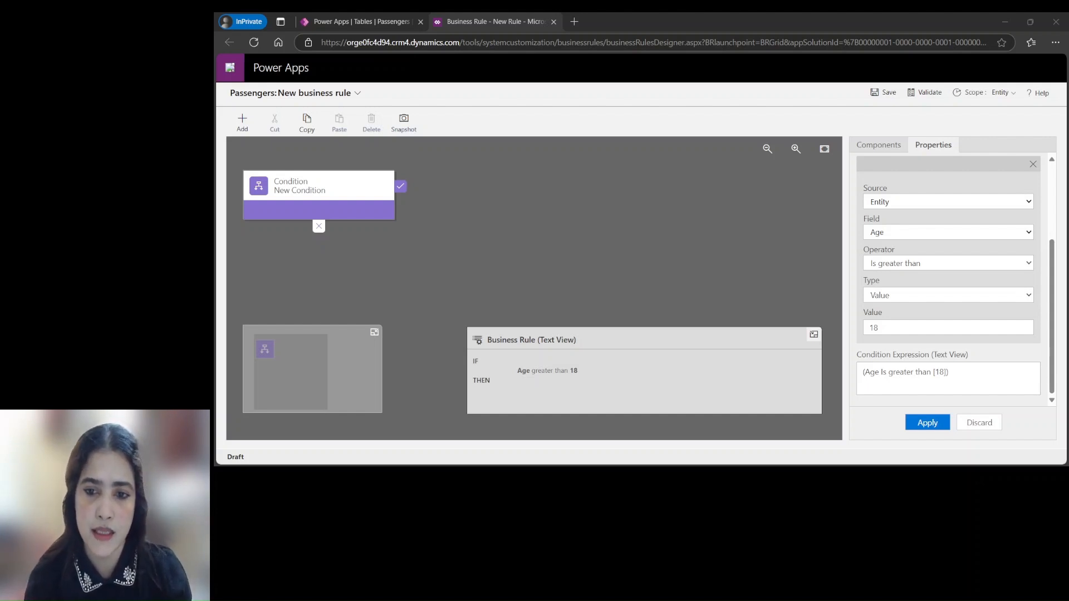
left_click(927, 423)
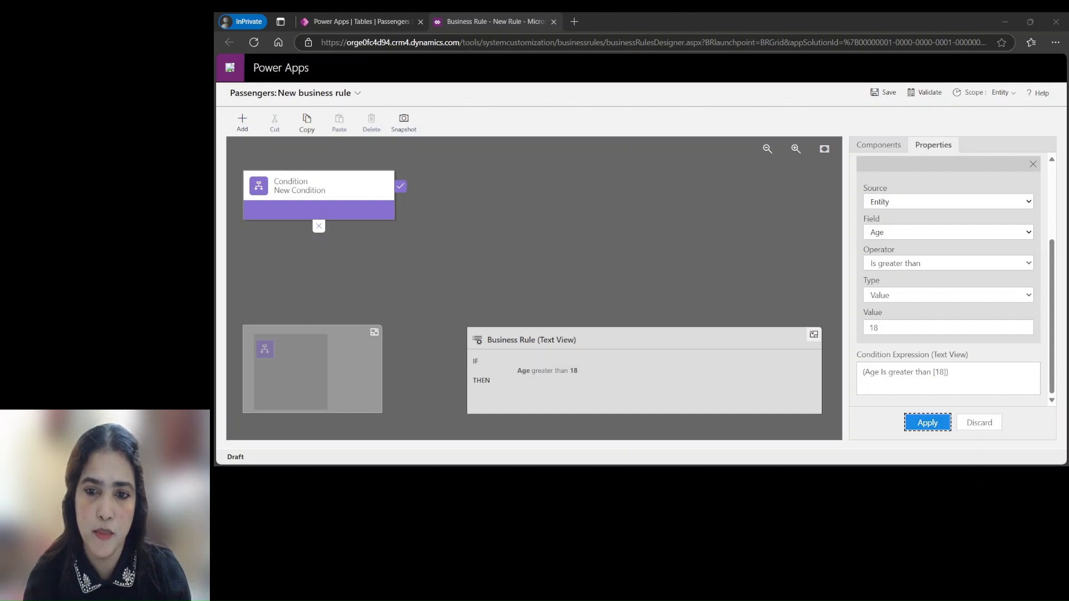
- Add a Set Field Value action to the condition's true branch with the display name "Passenger Over Age 18"
left_click(885, 148)
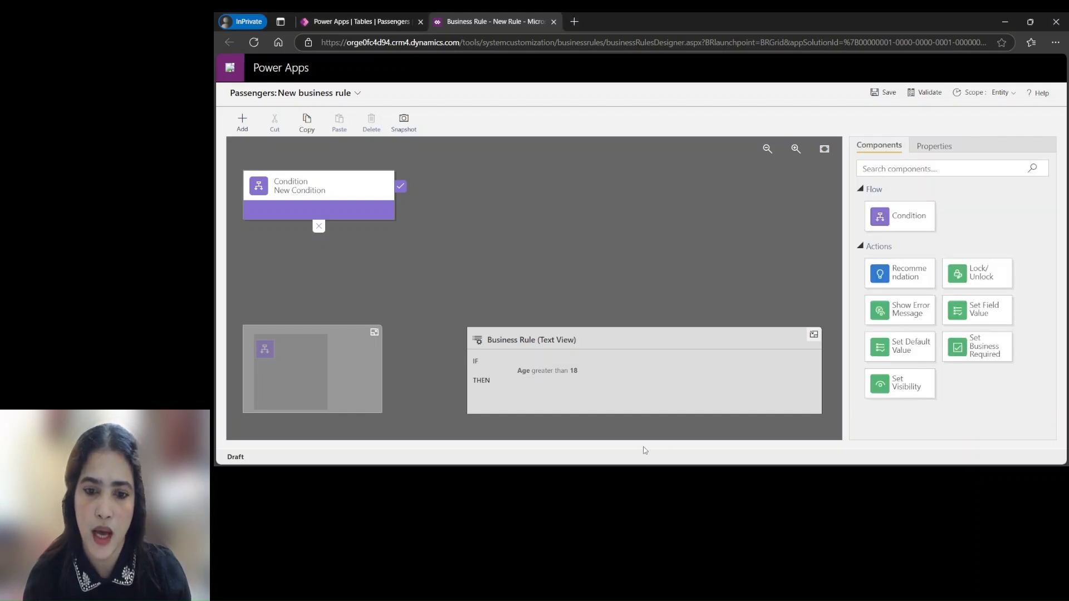
left_click(631, 414)
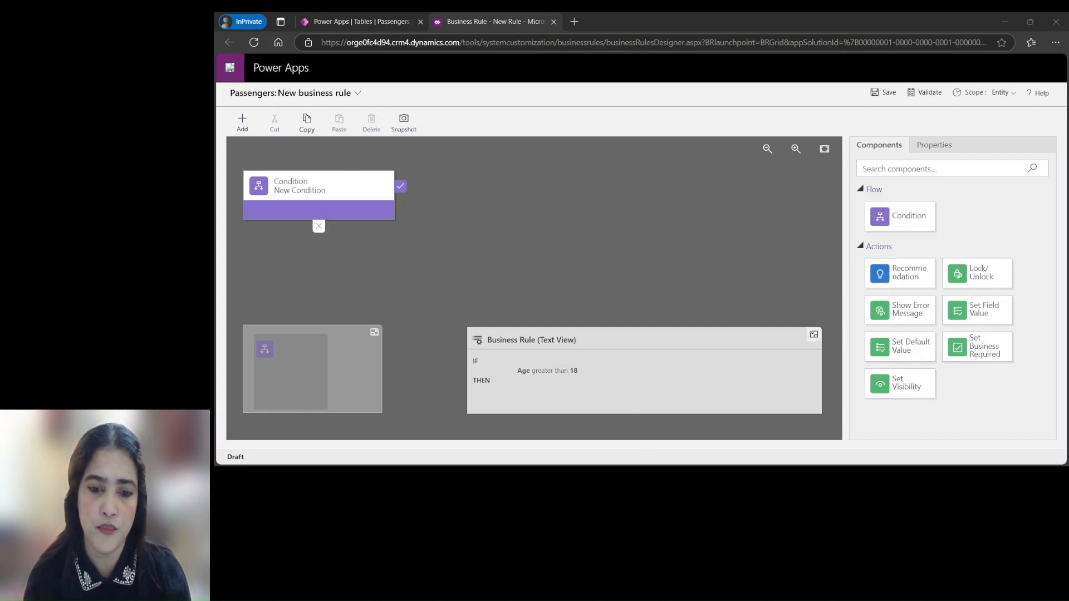
key("alt+Tab")
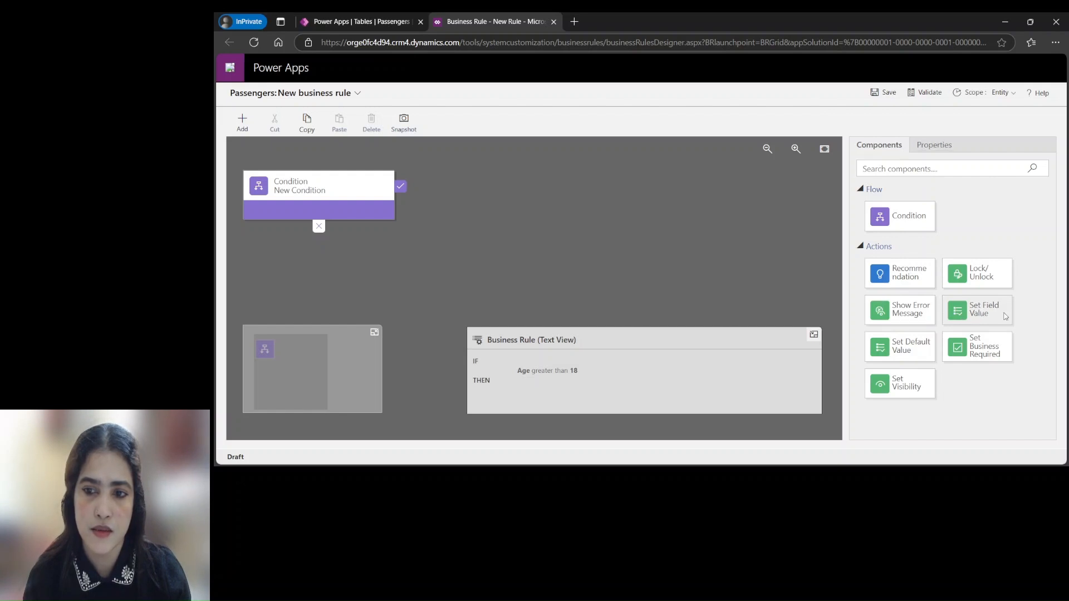
left_click_drag(998, 316, 422, 201)
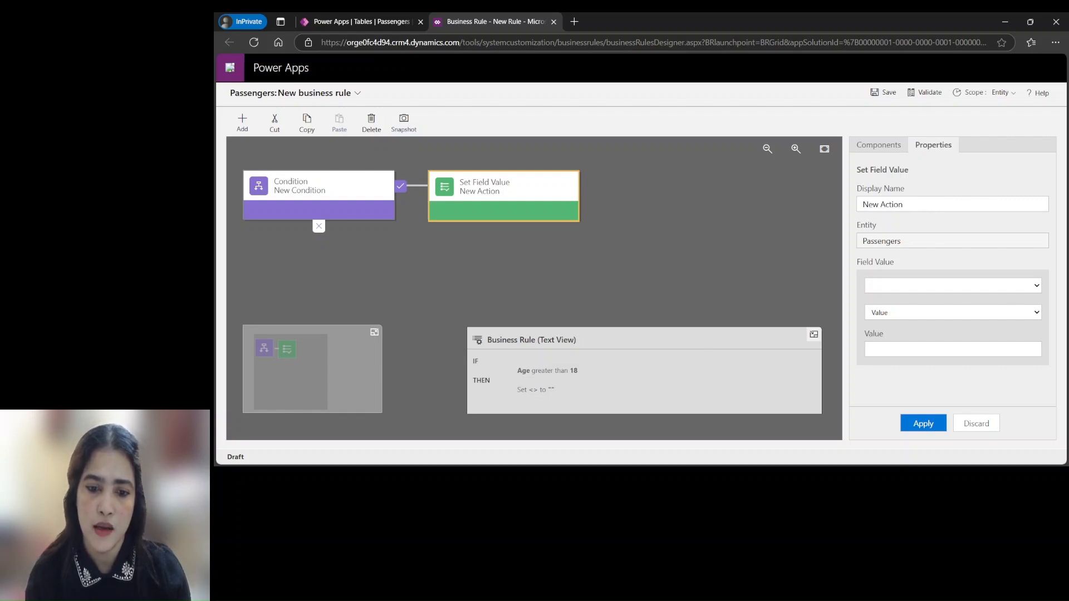
left_click(648, 440)
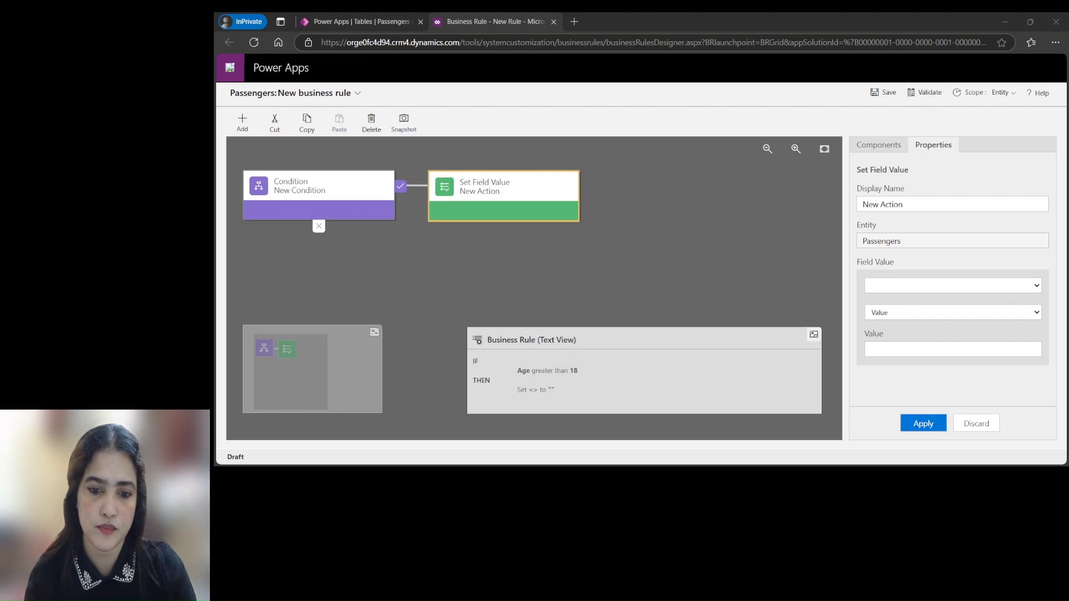
left_click_drag(905, 205, 835, 211)
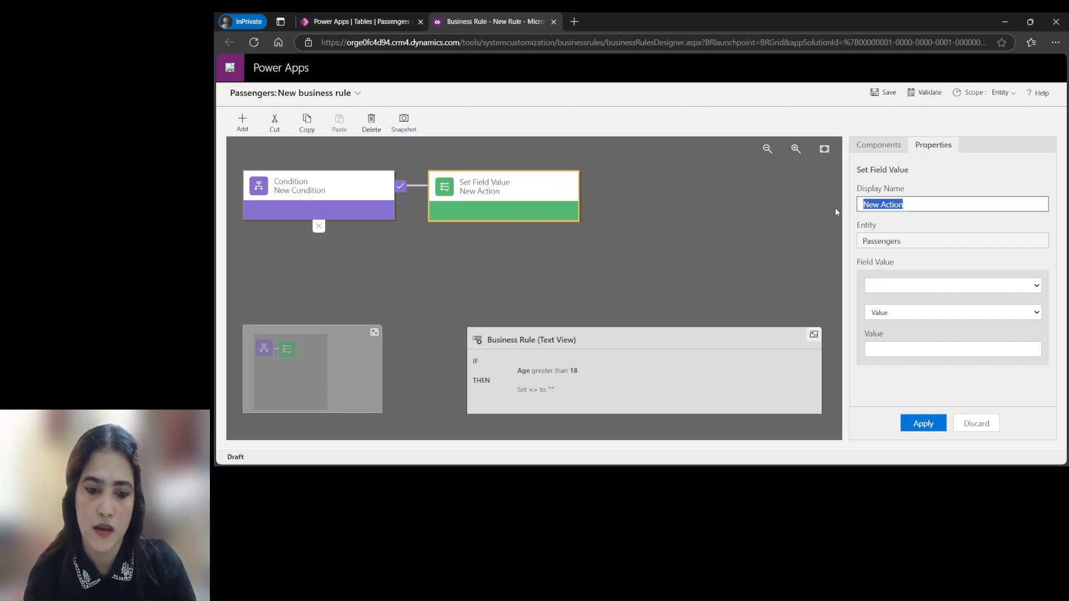
type("Passenger Over Age 18")
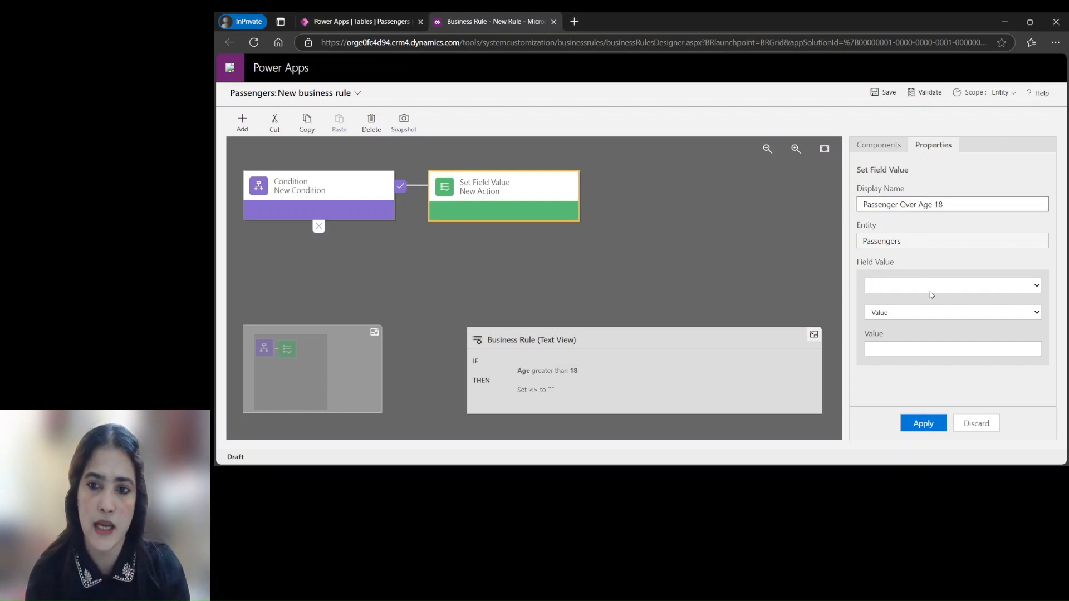
left_click(1037, 287)
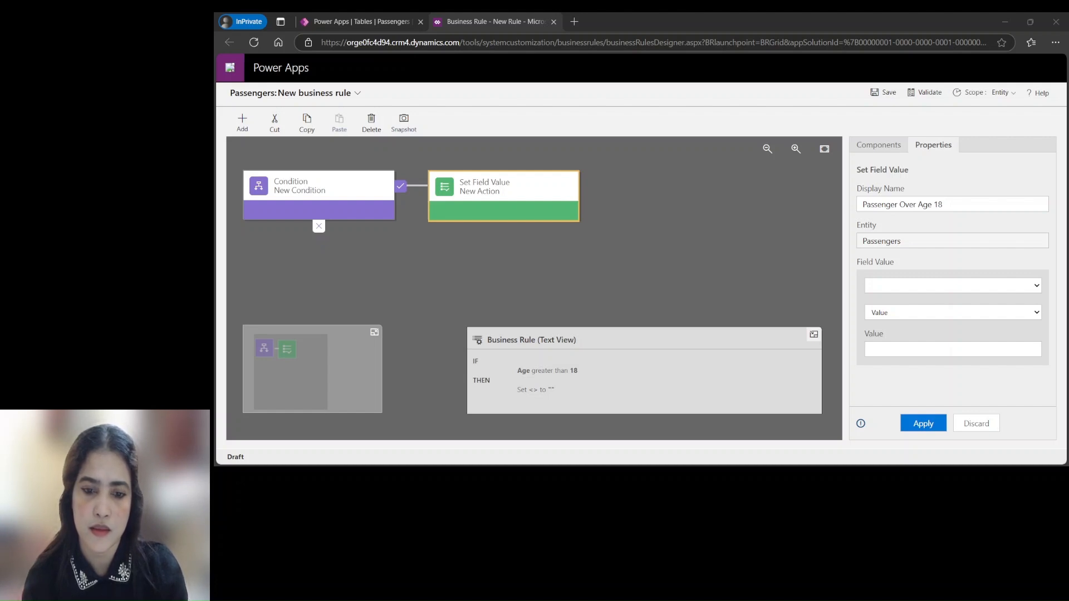
key("alt+Tab")
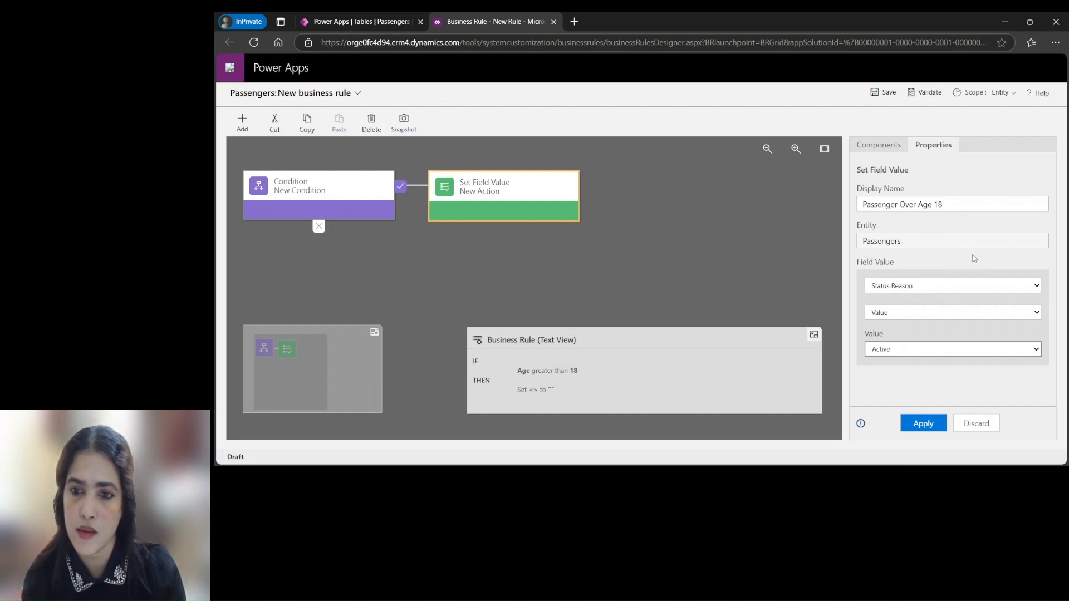
left_click(1036, 312)
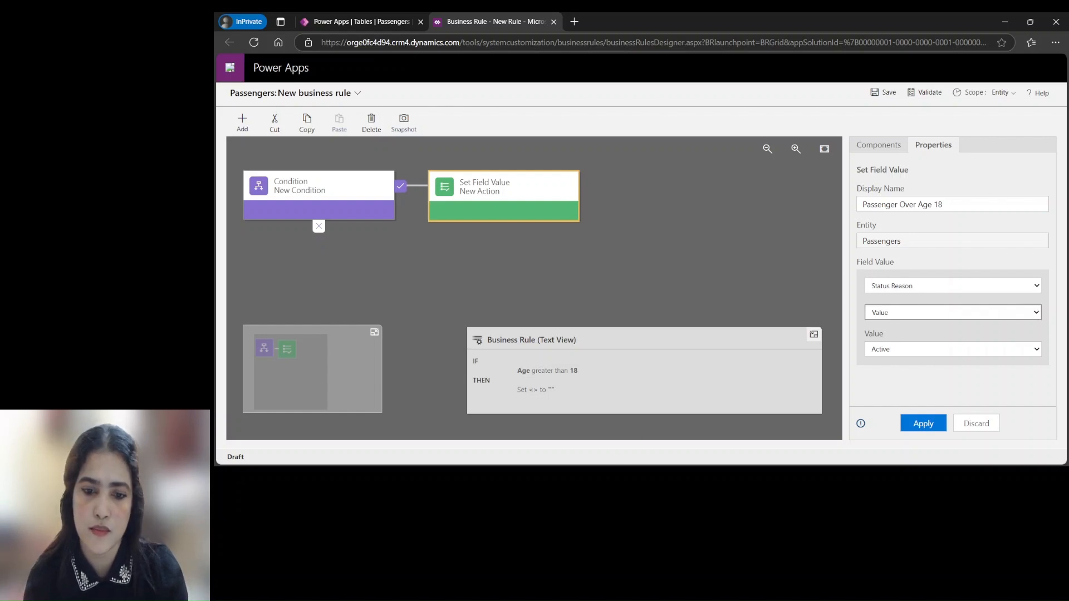
left_click(616, 479)
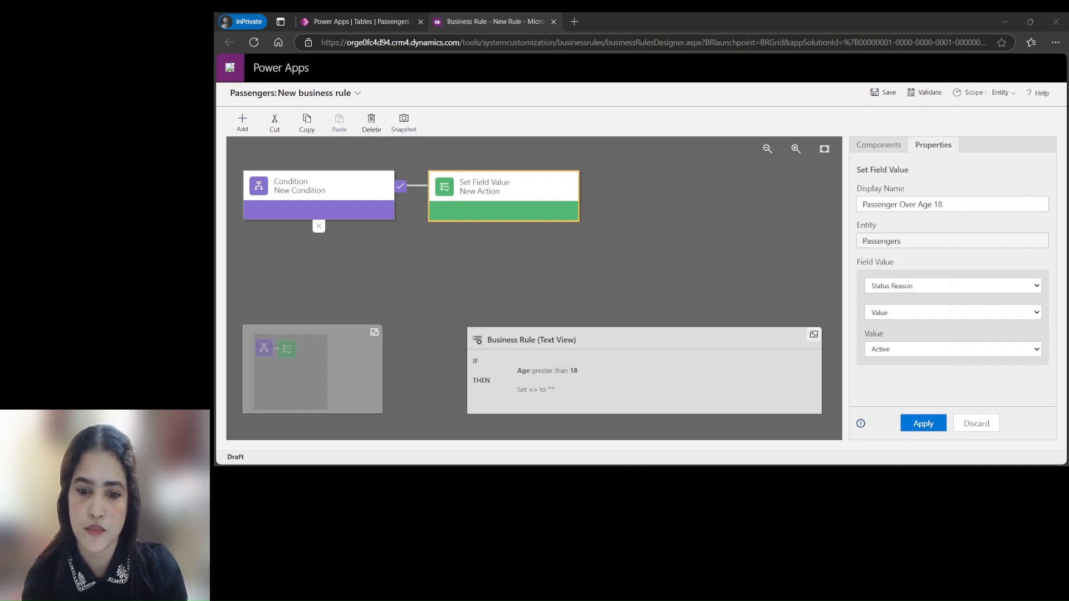
- Make the Passenger Over Age 18 action set the IDRequired field to the value Yes, and apply it
left_click(1037, 286)
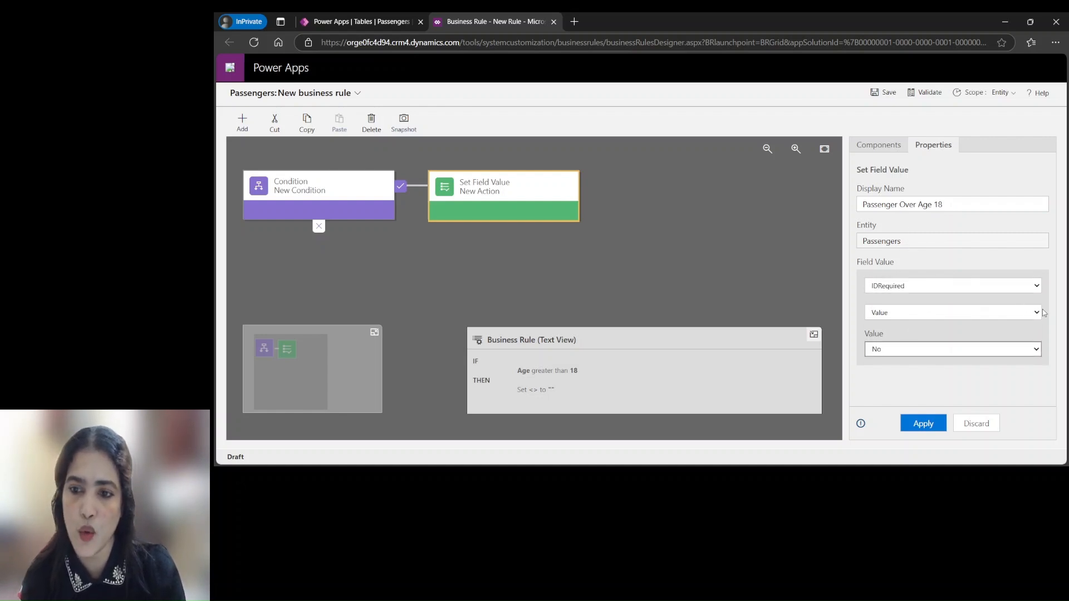
left_click(1038, 313)
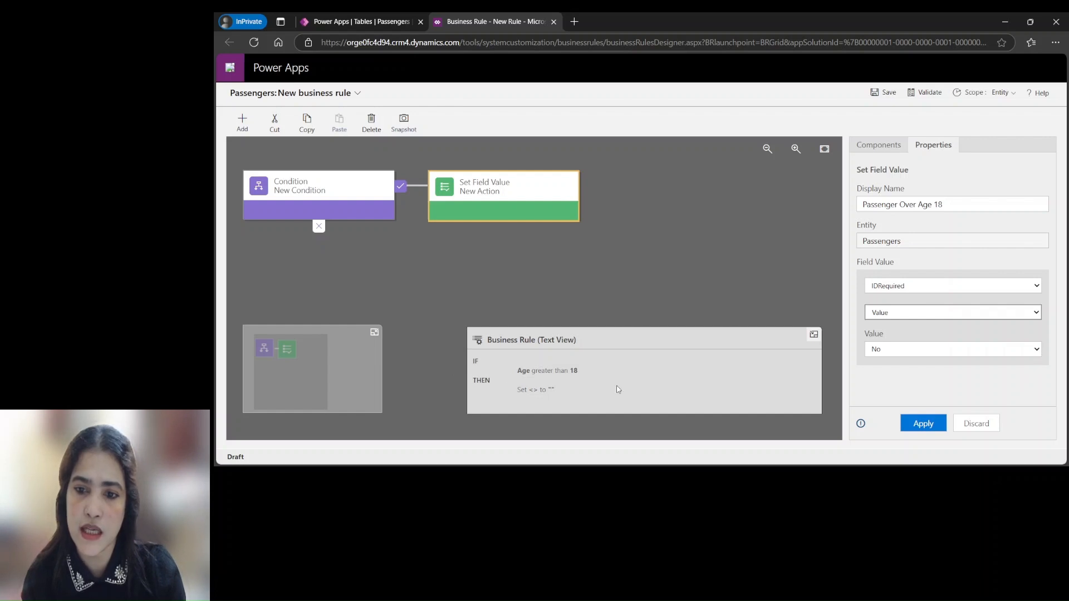
left_click(1039, 352)
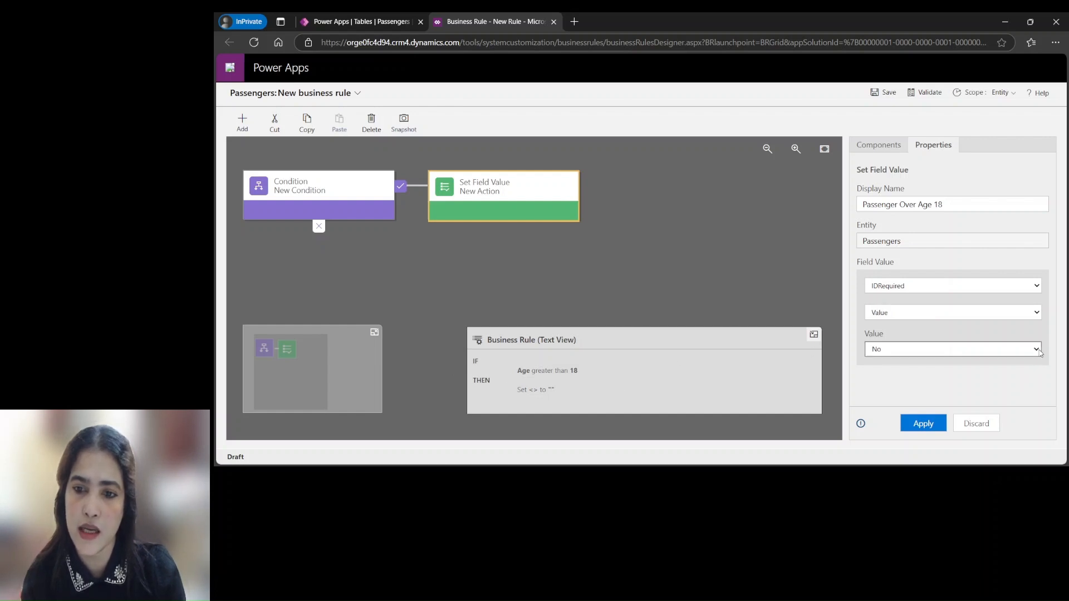
left_click(882, 369)
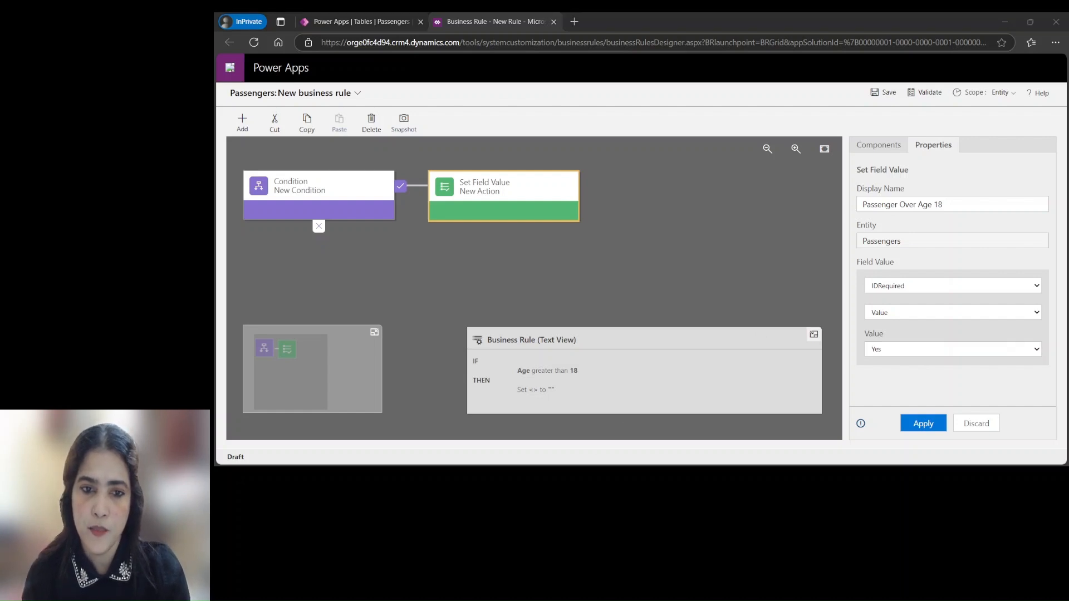
left_click(995, 384)
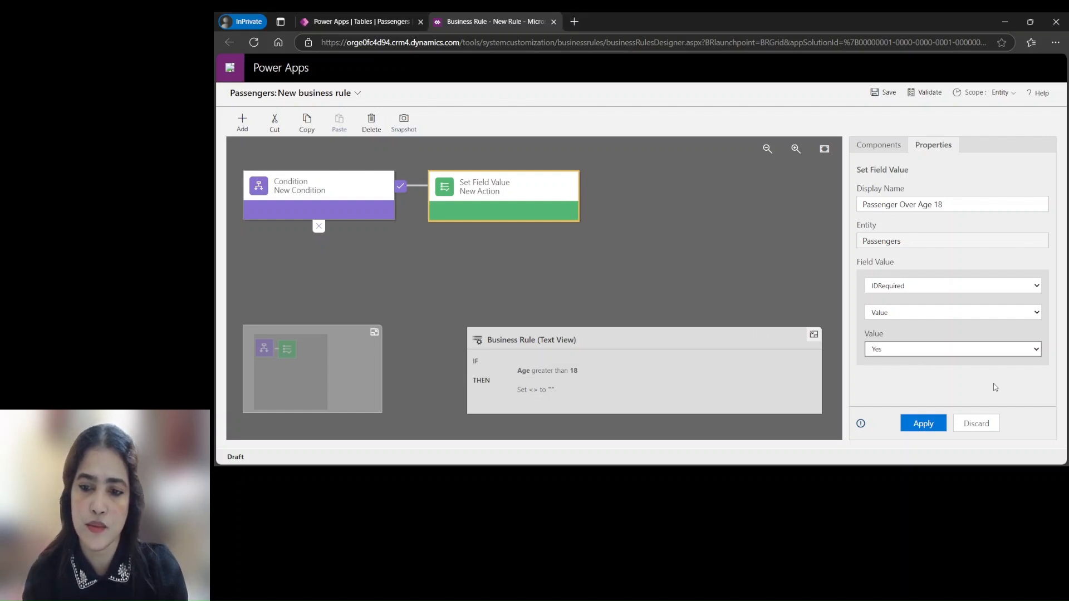
left_click(922, 423)
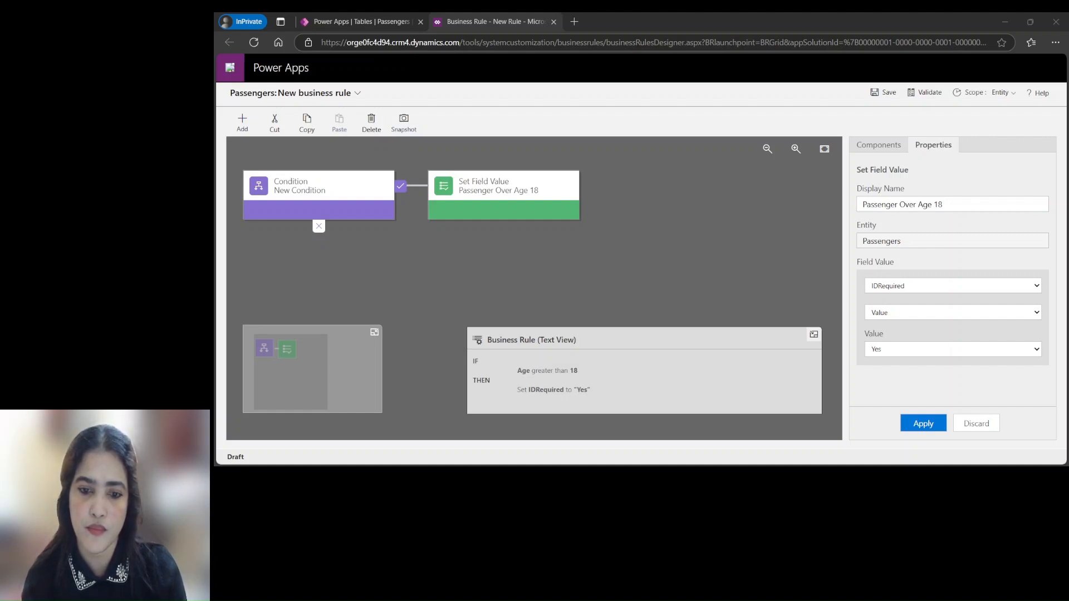
- Add a Set Field Value action to the condition's false branch with the display name "Passenger Age 18 or Under"
key("alt+Tab")
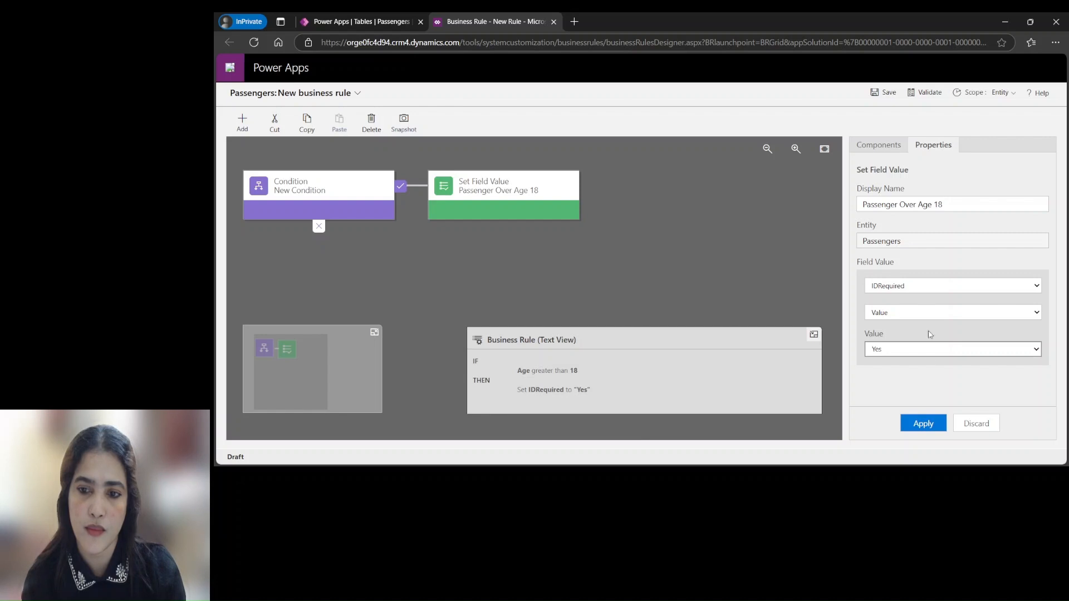
left_click(323, 206)
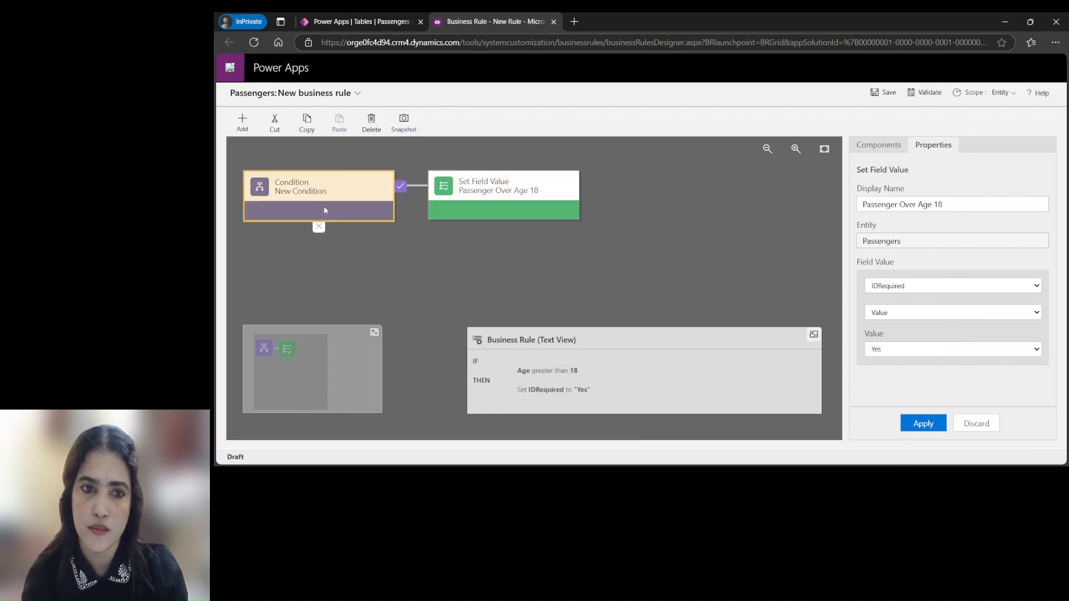
left_click(878, 145)
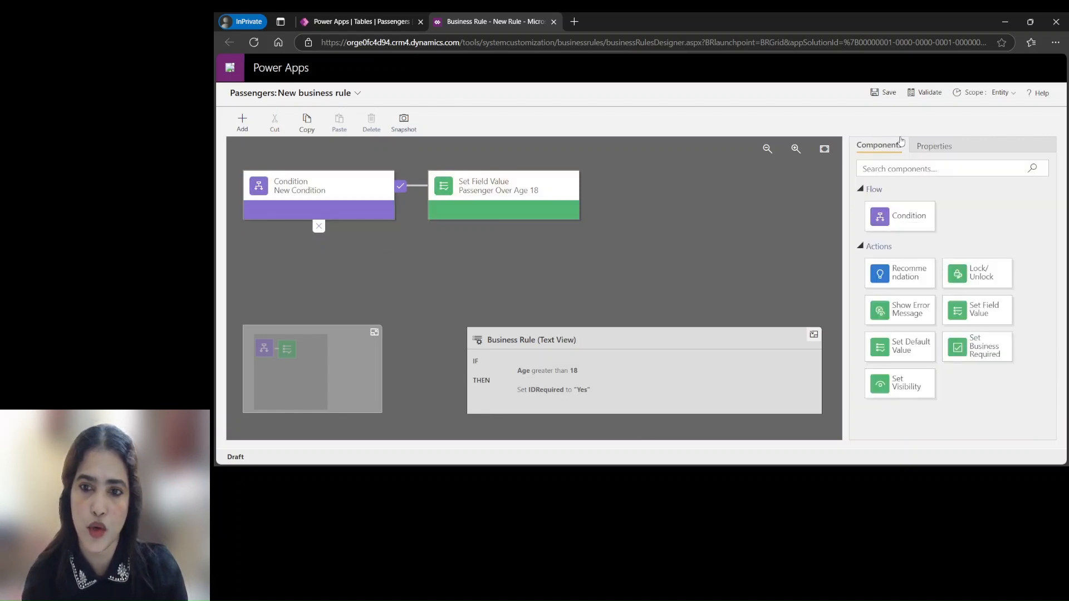
left_click_drag(981, 314, 286, 262)
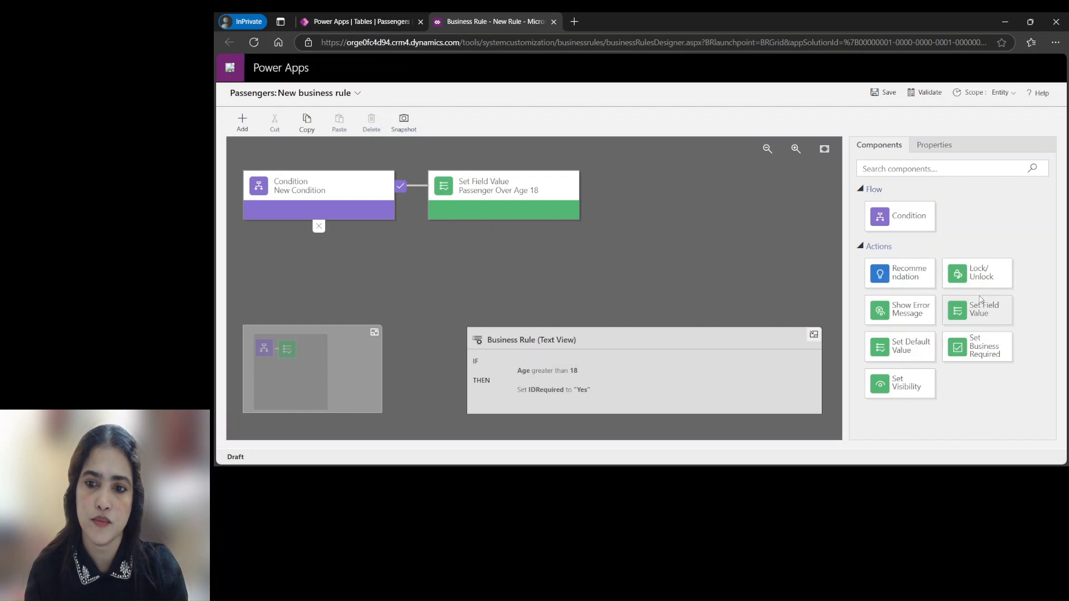
left_click_drag(982, 311, 305, 241)
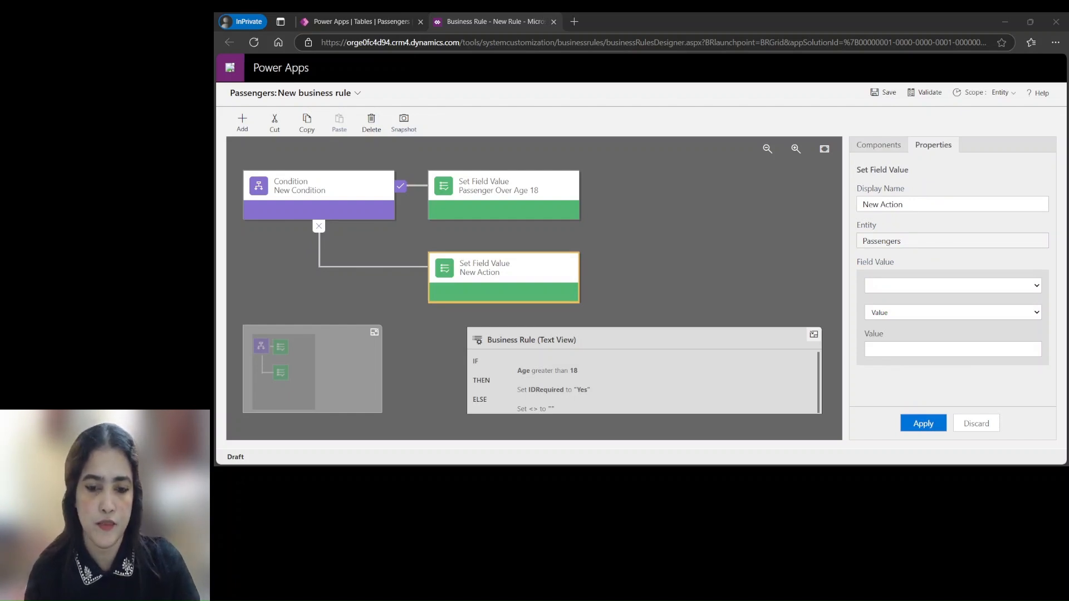
left_click(890, 215)
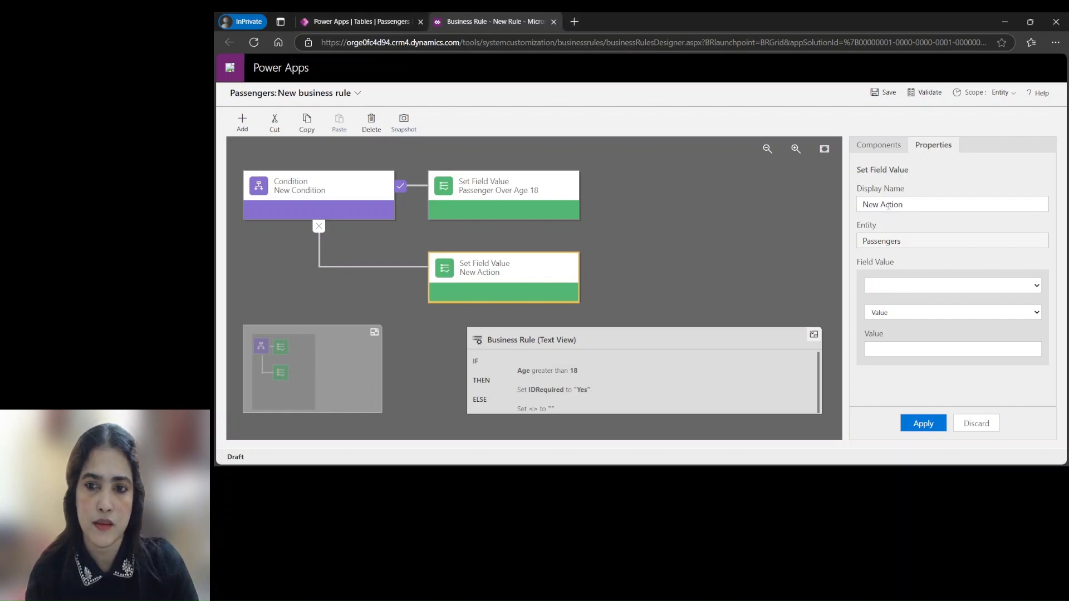
left_click_drag(909, 205, 824, 210)
type("Passenger Age 18 or Under")
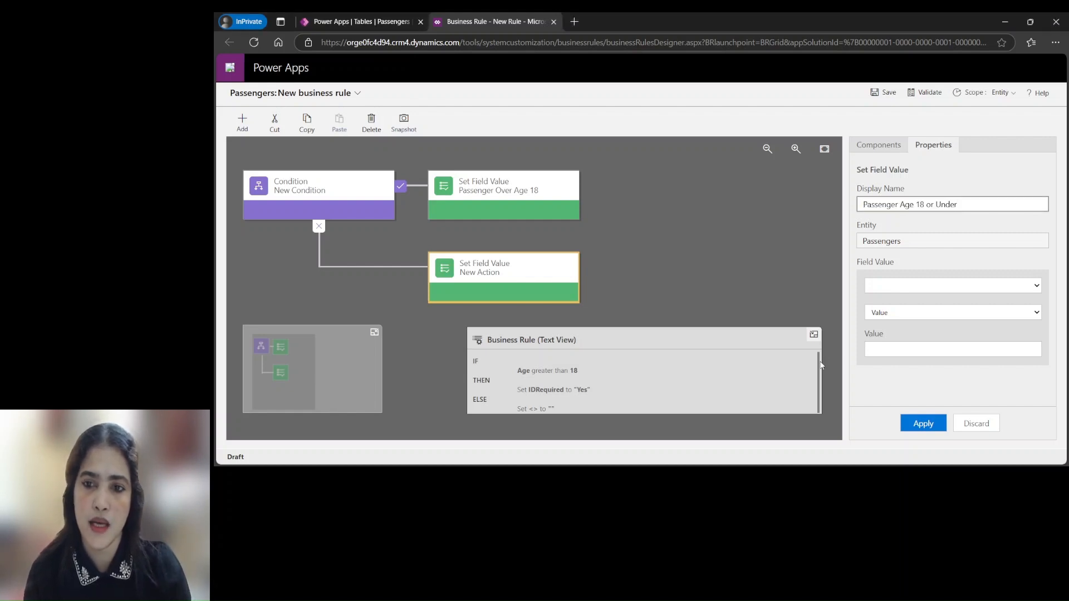
- Make the Passenger Age 18 or Under action set the IDRequired field to the value No, and apply it
left_click(1037, 286)
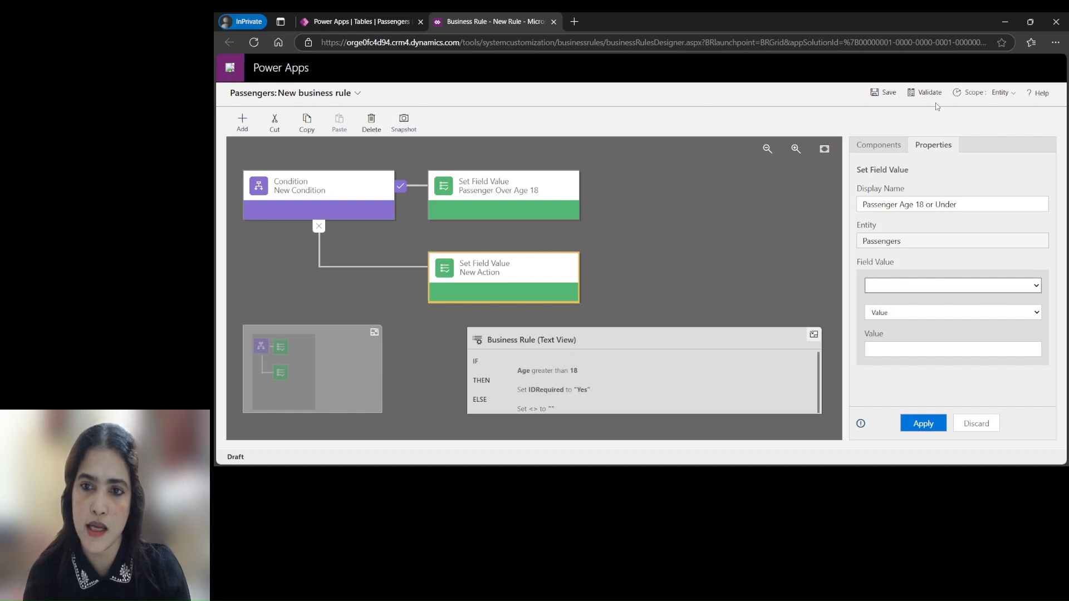
left_click(981, 316)
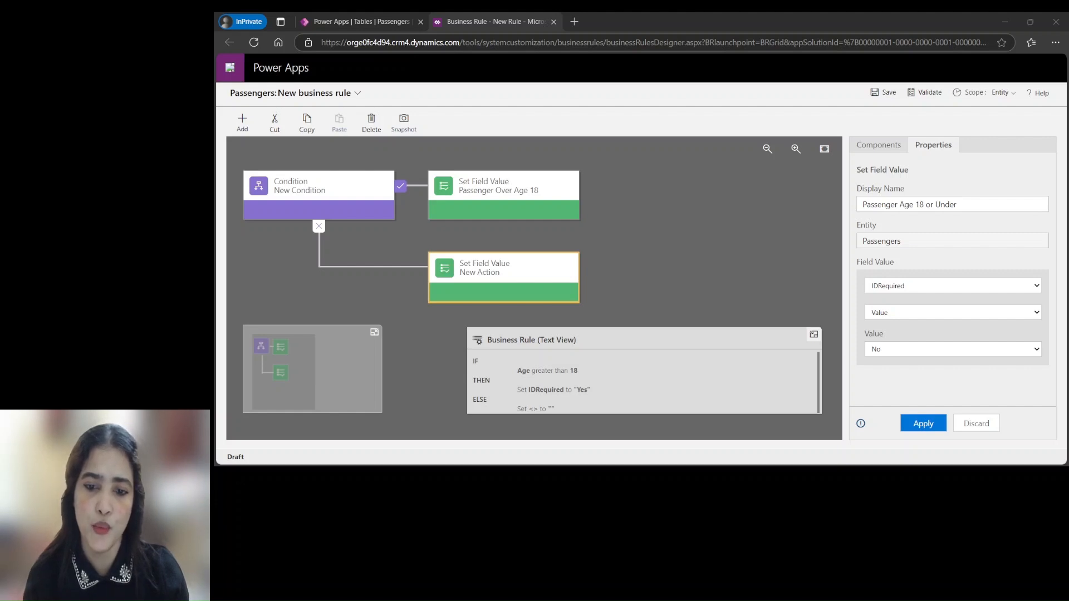
left_click(922, 424)
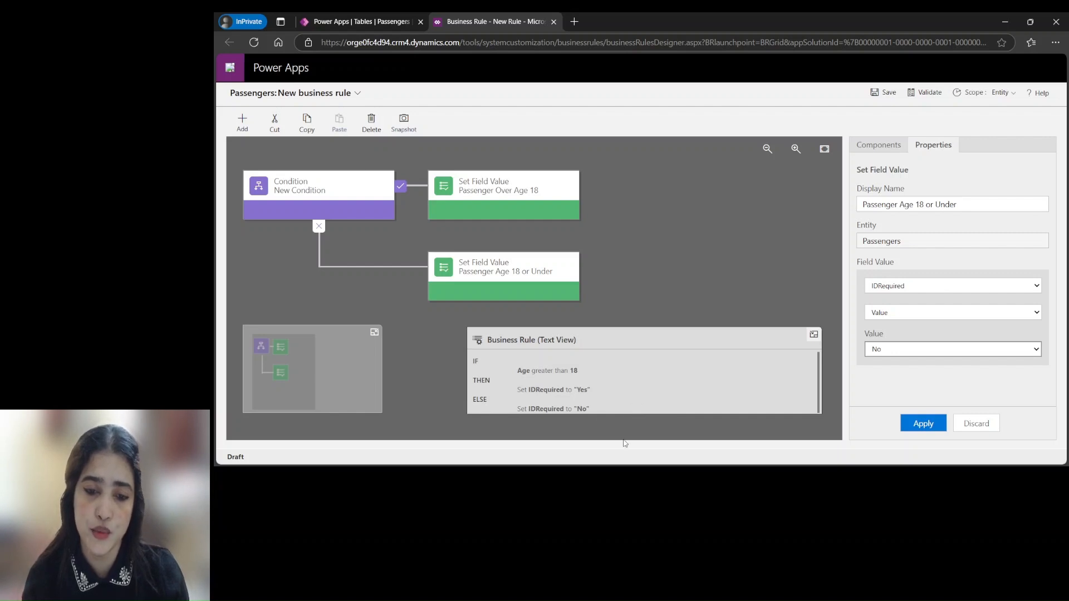
- Validate the Passengers business rule and save it
left_click(628, 478)
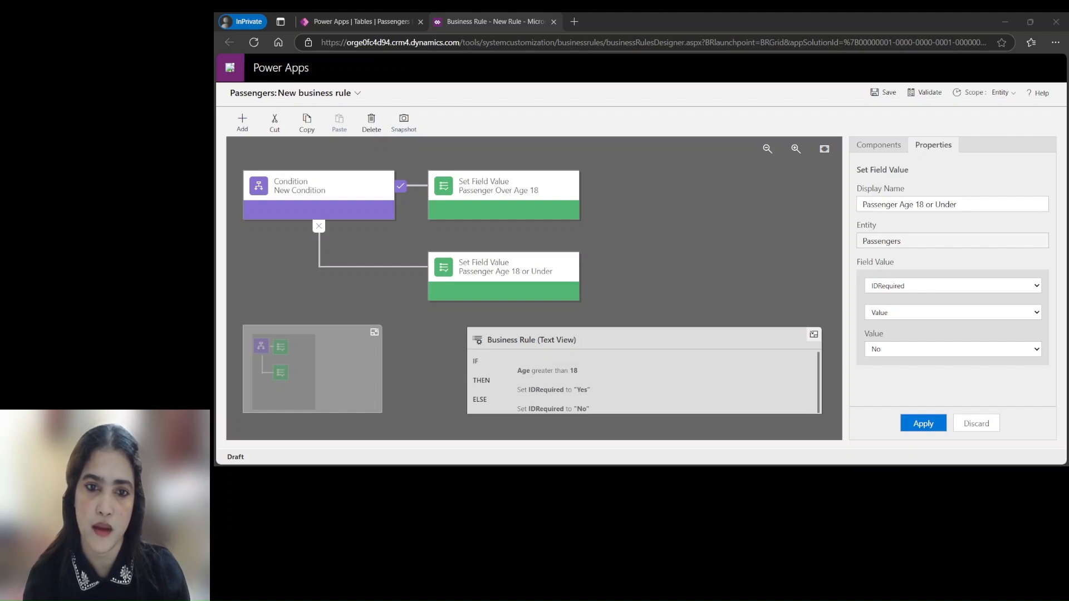
key("alt+Tab")
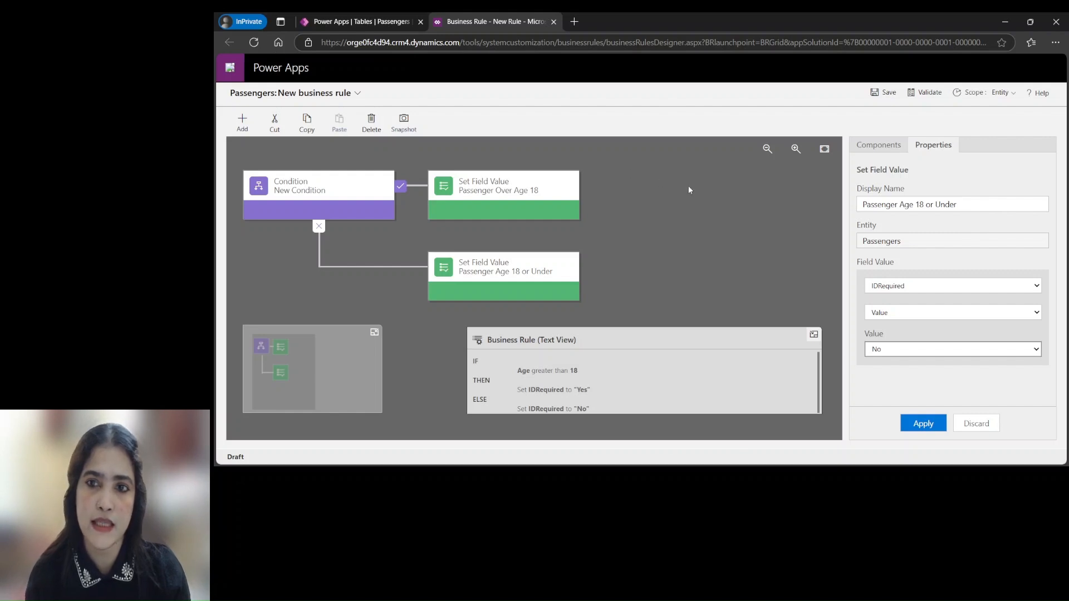
left_click(930, 94)
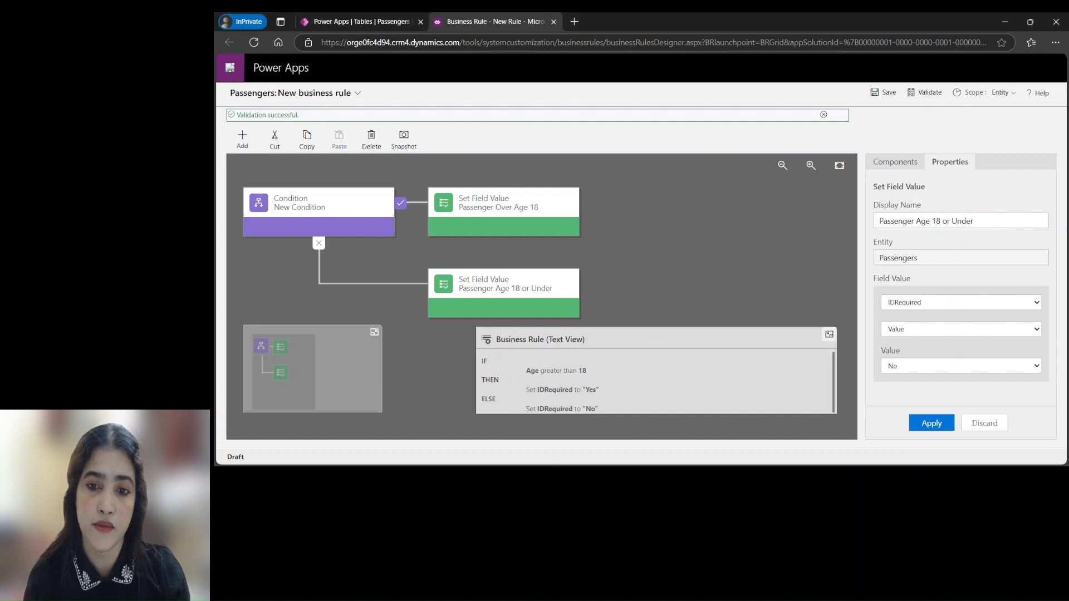
left_click(883, 92)
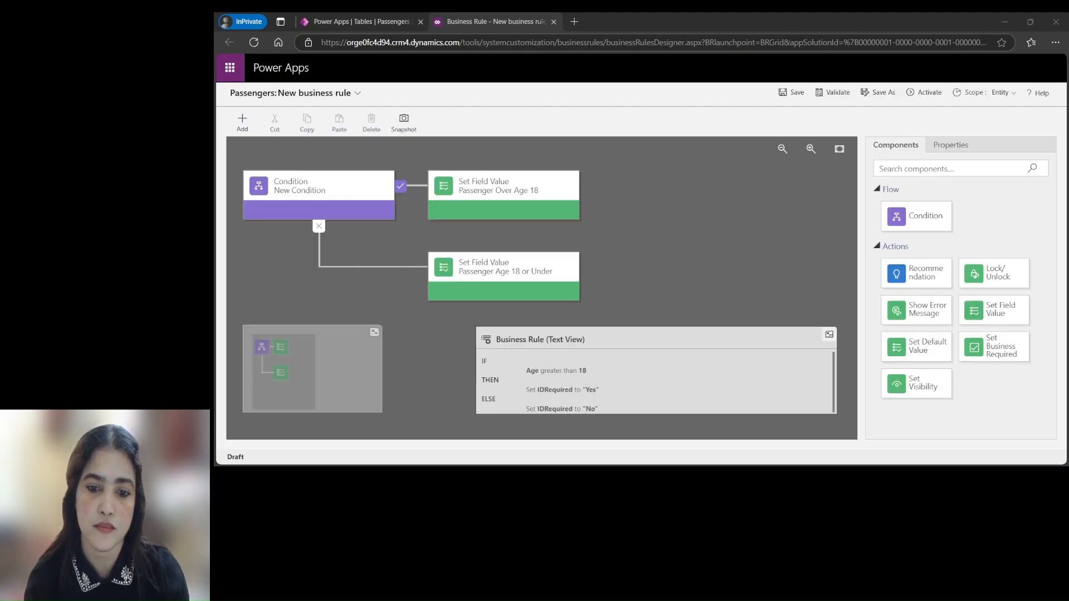
- Rename the Passengers business rule as "ID Required" and save it
left_click(666, 427)
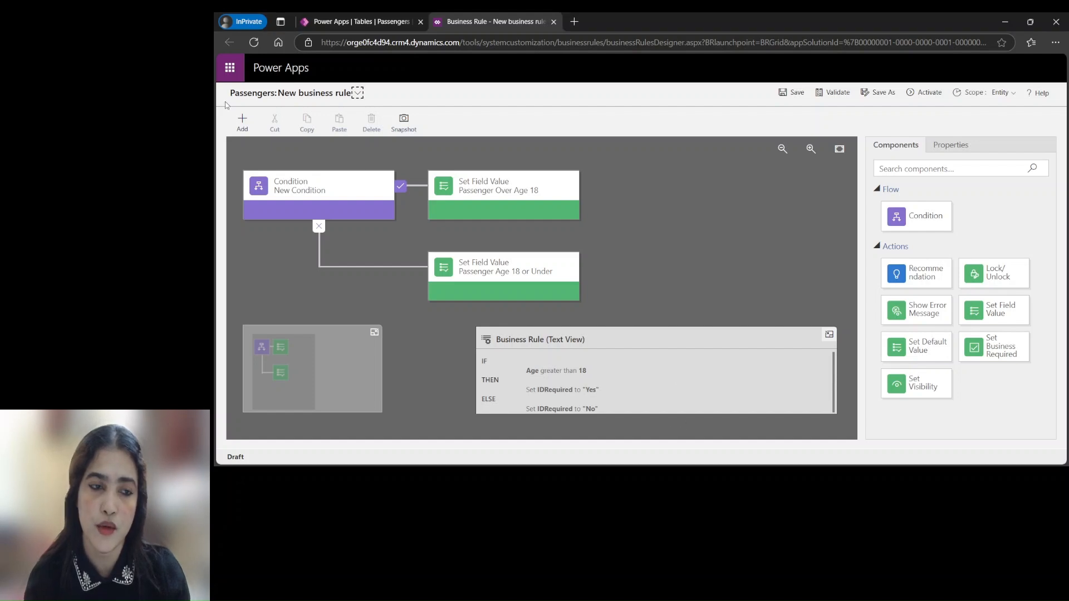
left_click(358, 94)
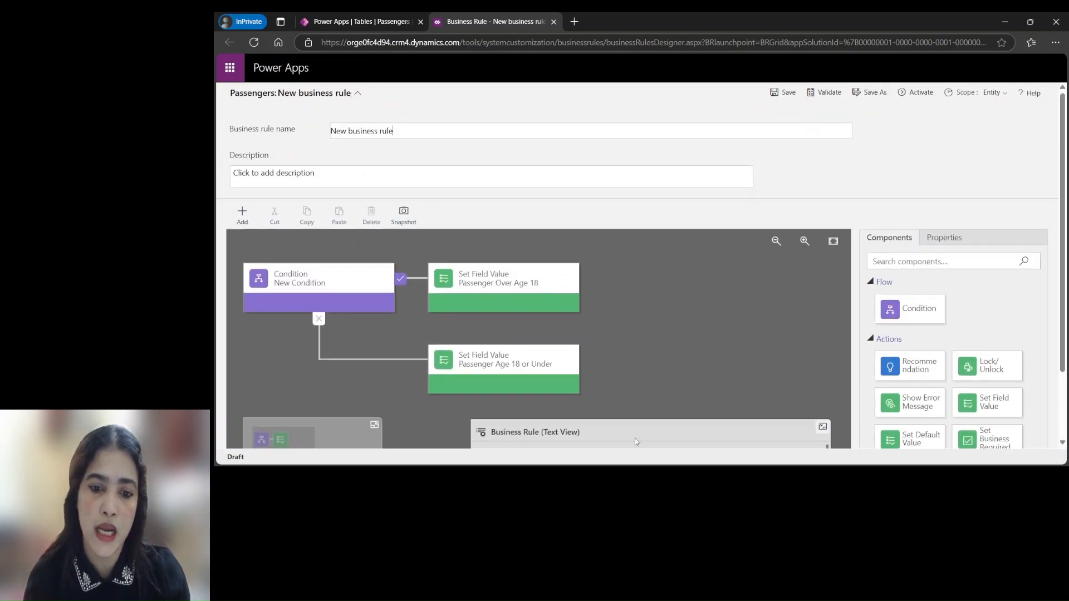
key("alt+Tab")
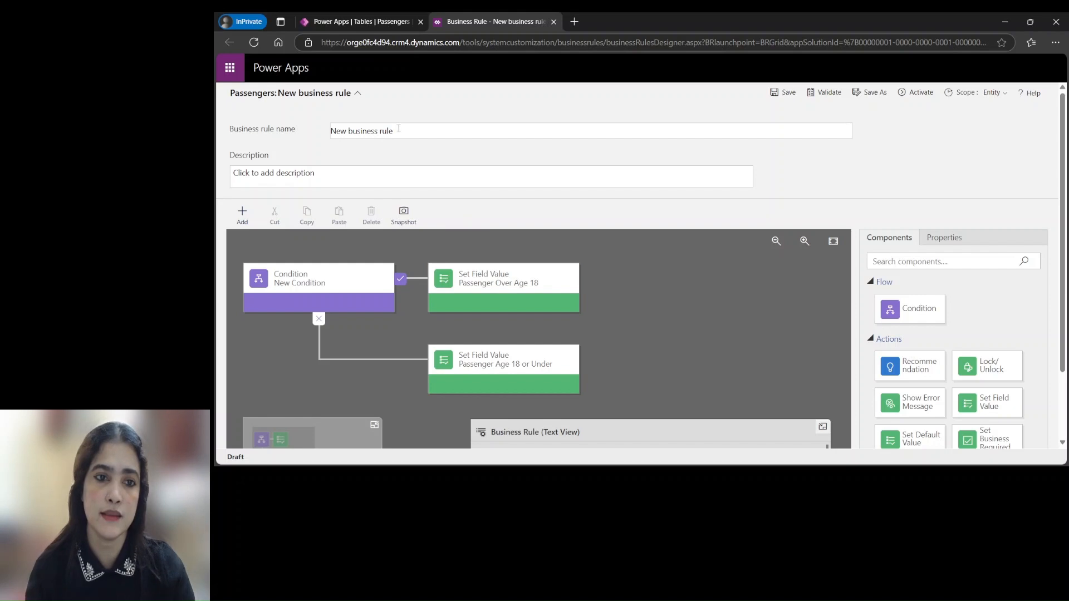
left_click_drag(399, 130, 315, 136)
type("ID ")
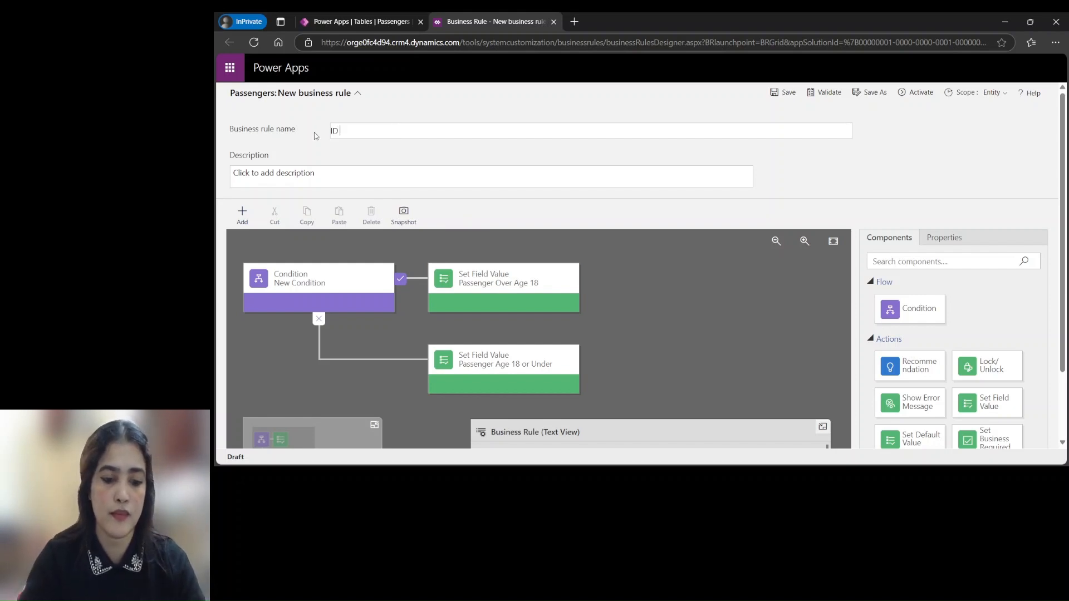
type("Required")
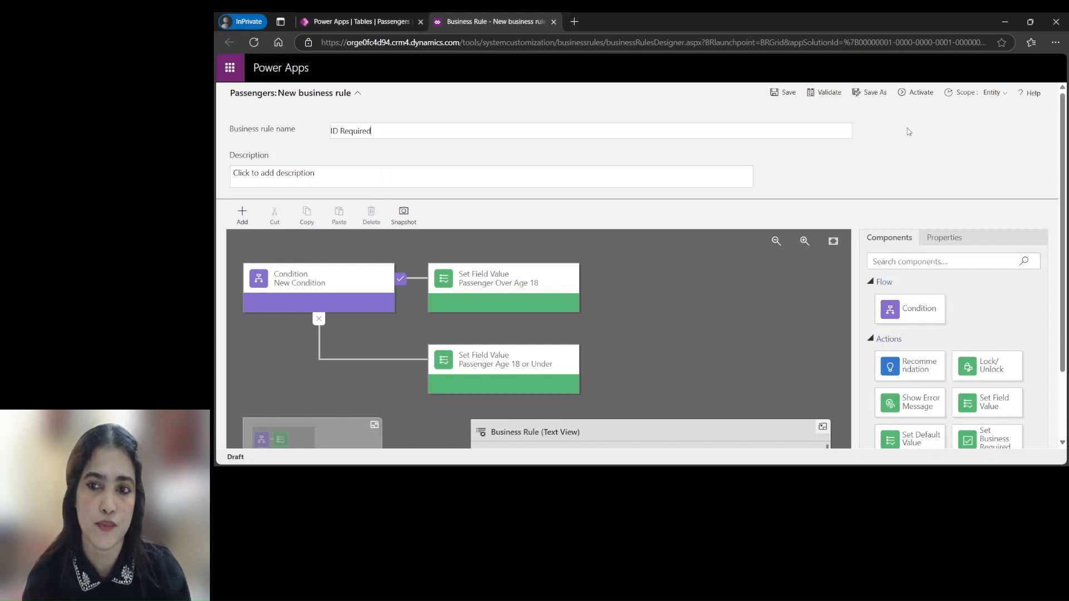
left_click(785, 92)
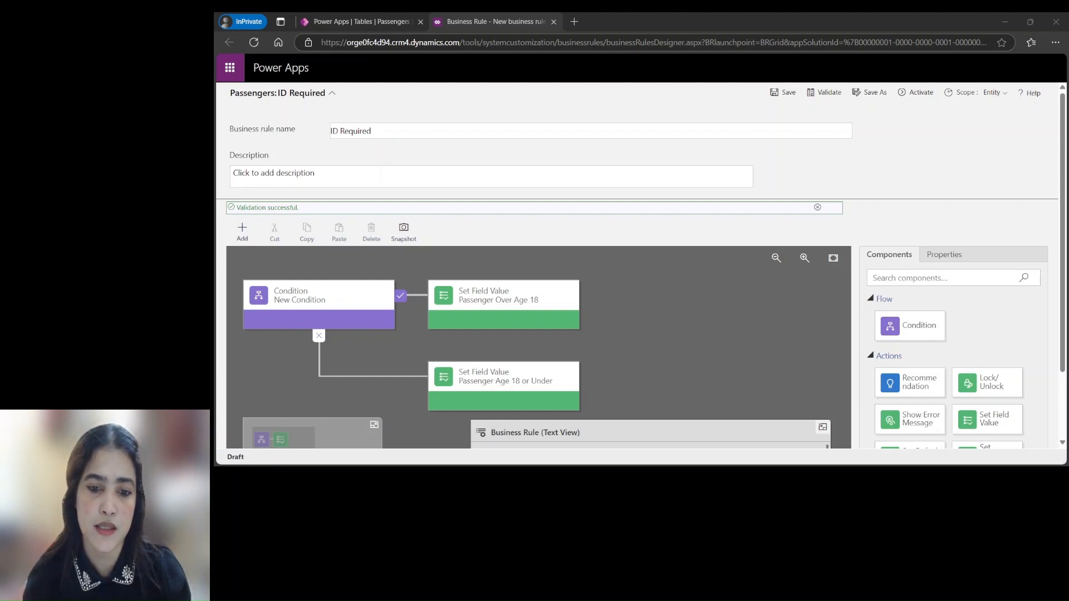
- Finish the rule creation in the Passengers business rules list, close the old designer page, and reopen the ID Required rule
left_click(376, 27)
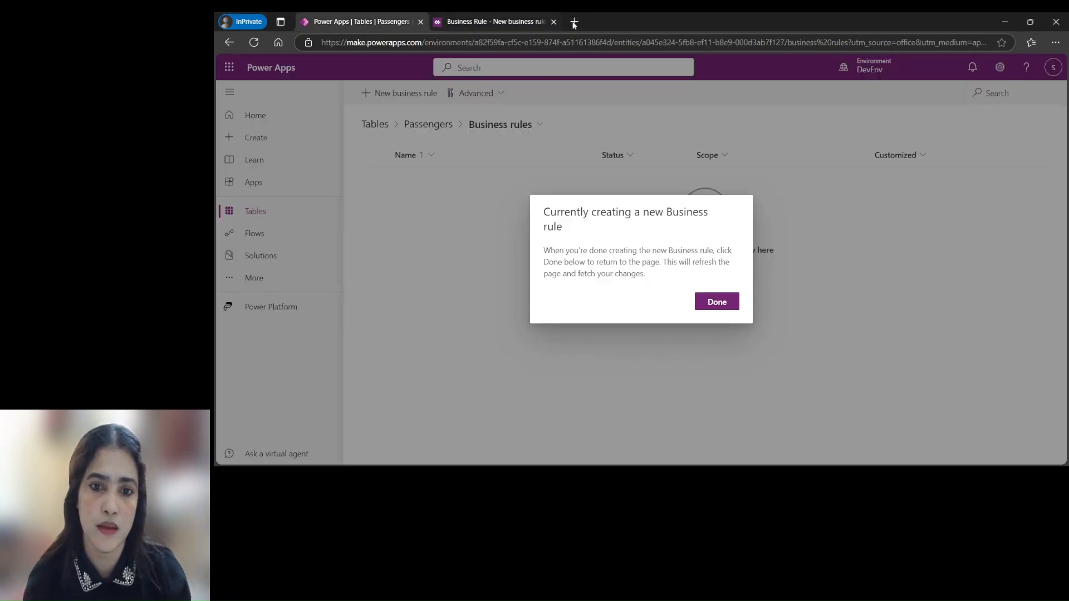
left_click(720, 305)
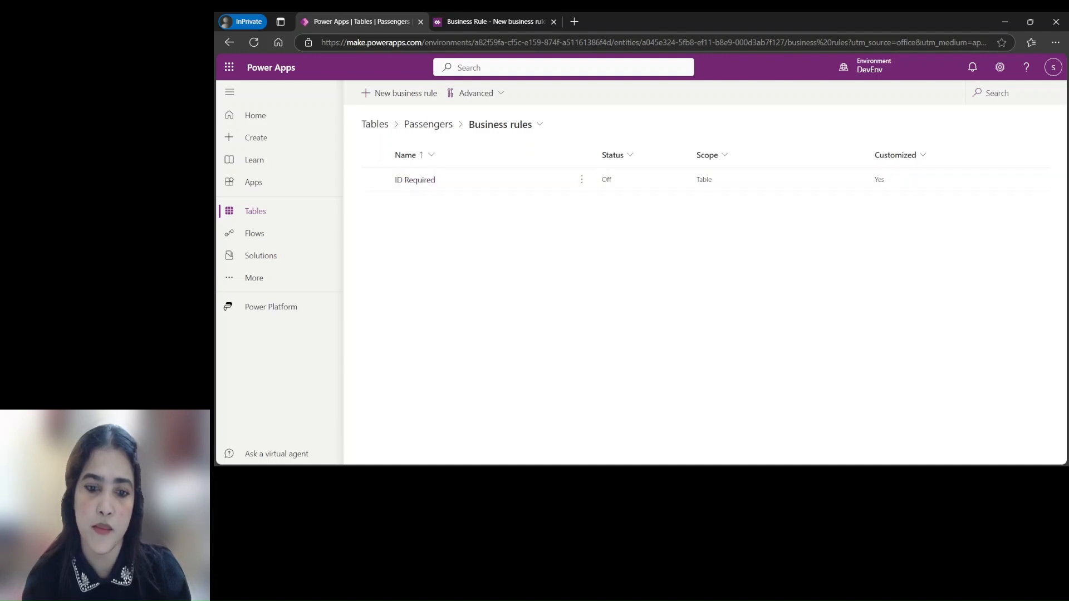
left_click(613, 427)
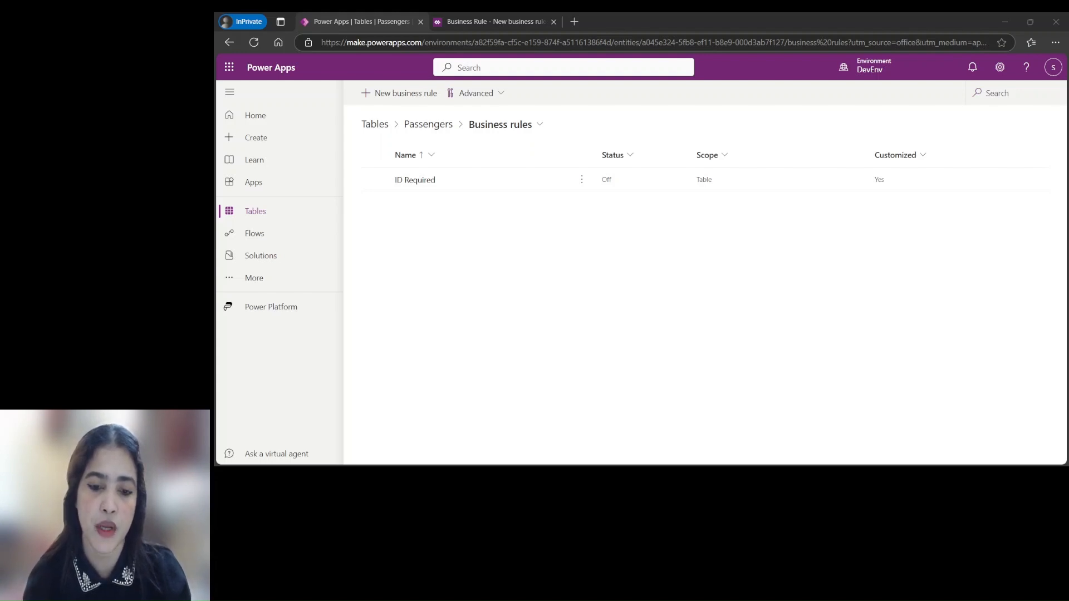
left_click(553, 21)
left_click(423, 180)
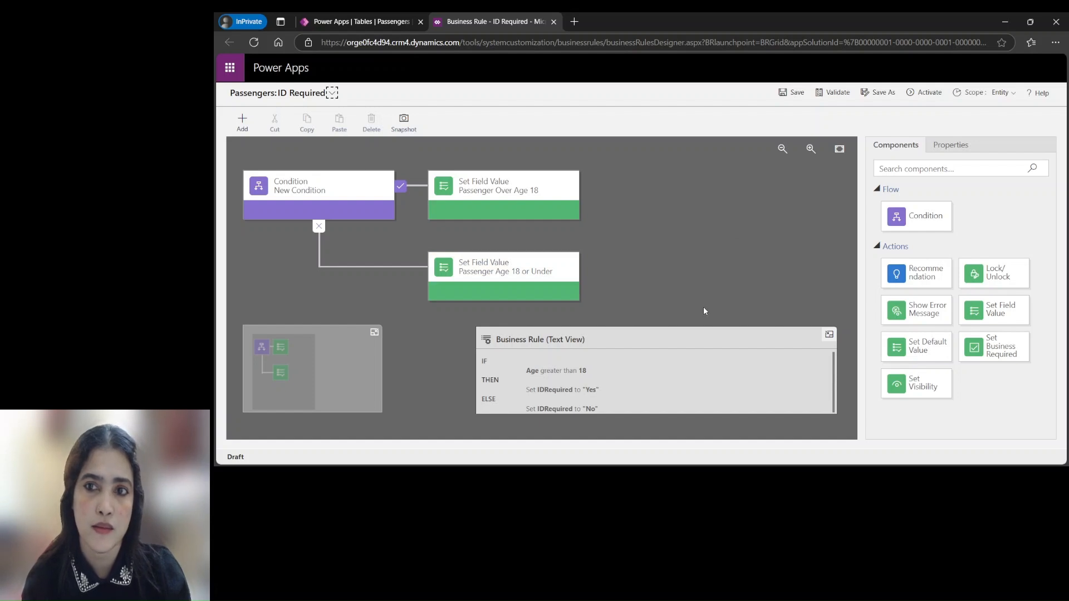
- Activate the ID Required business rule, confirm the activation, and refresh the Passengers business rules list
left_click(923, 94)
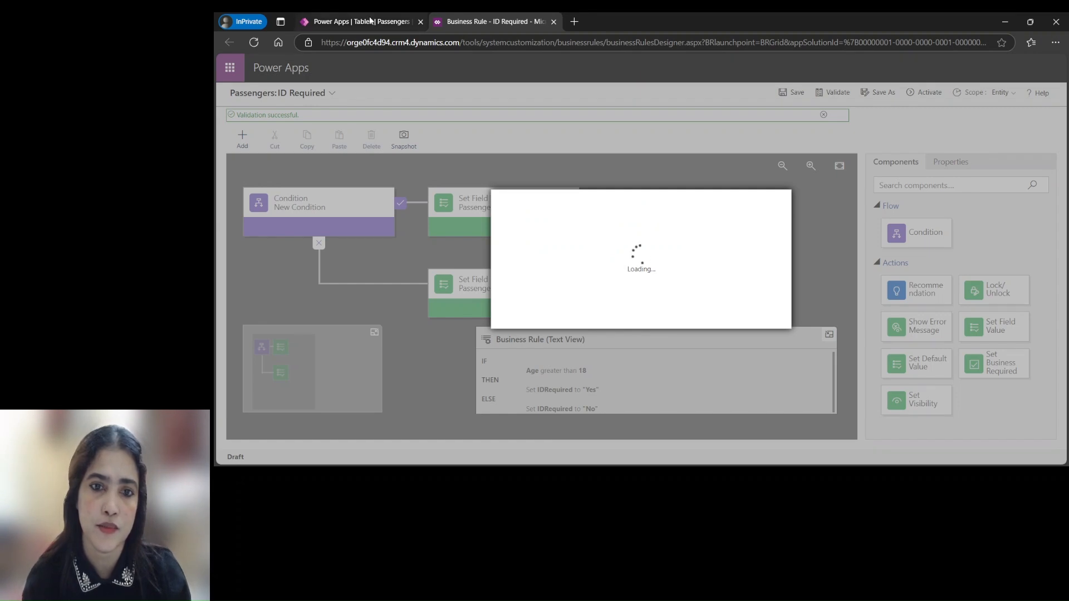
left_click(600, 478)
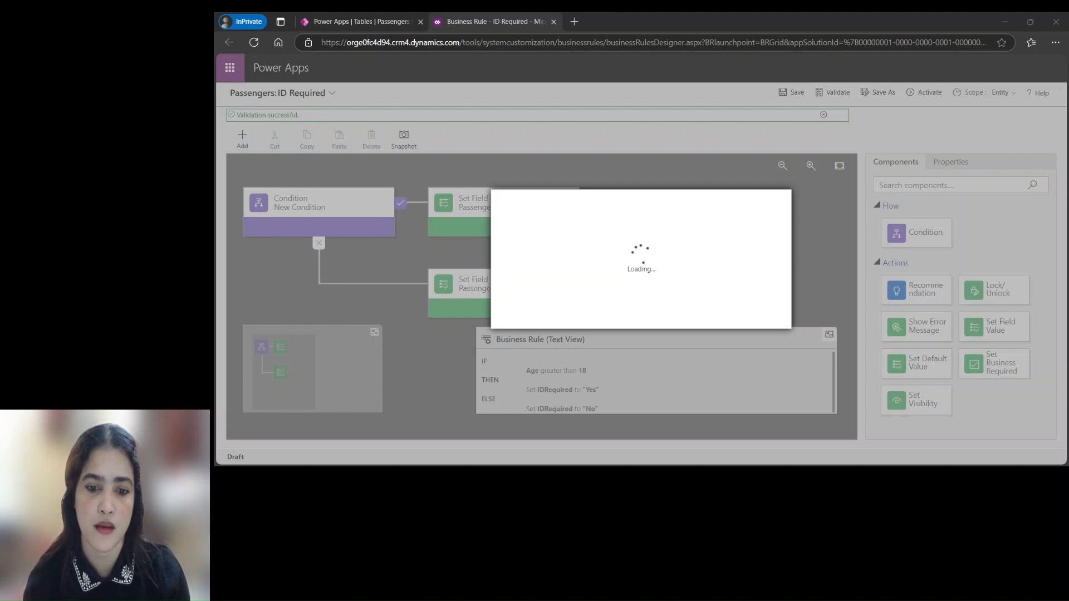
left_click(645, 425)
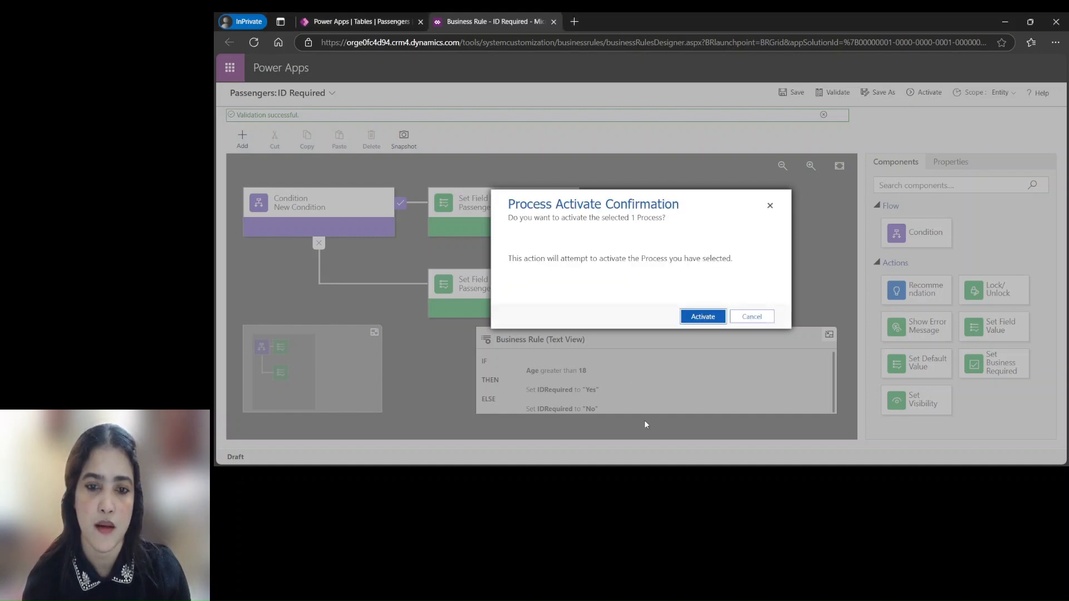
left_click(704, 317)
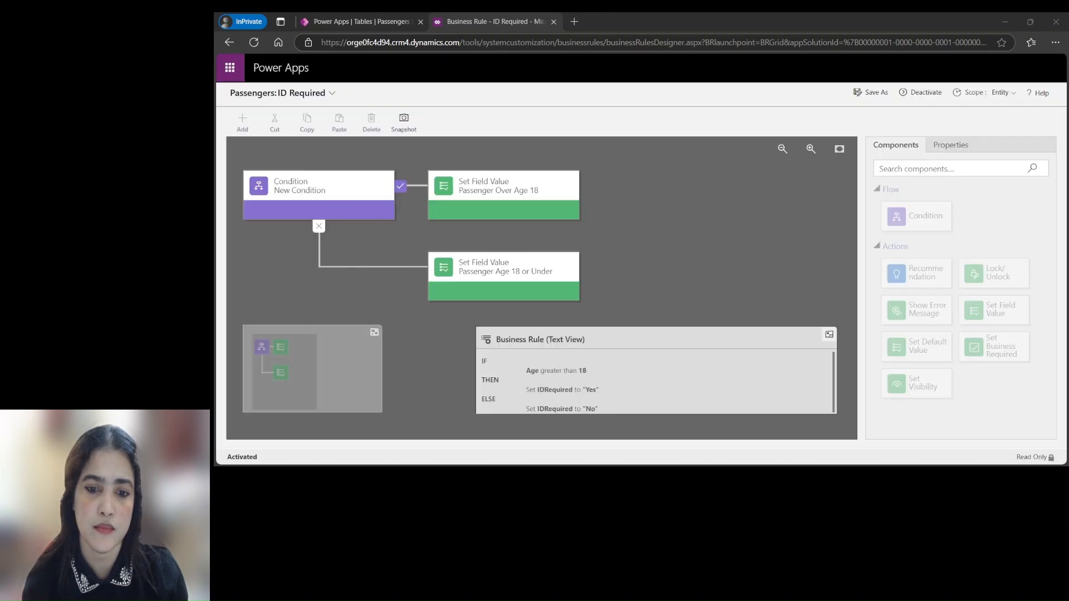
key("alt+Tab")
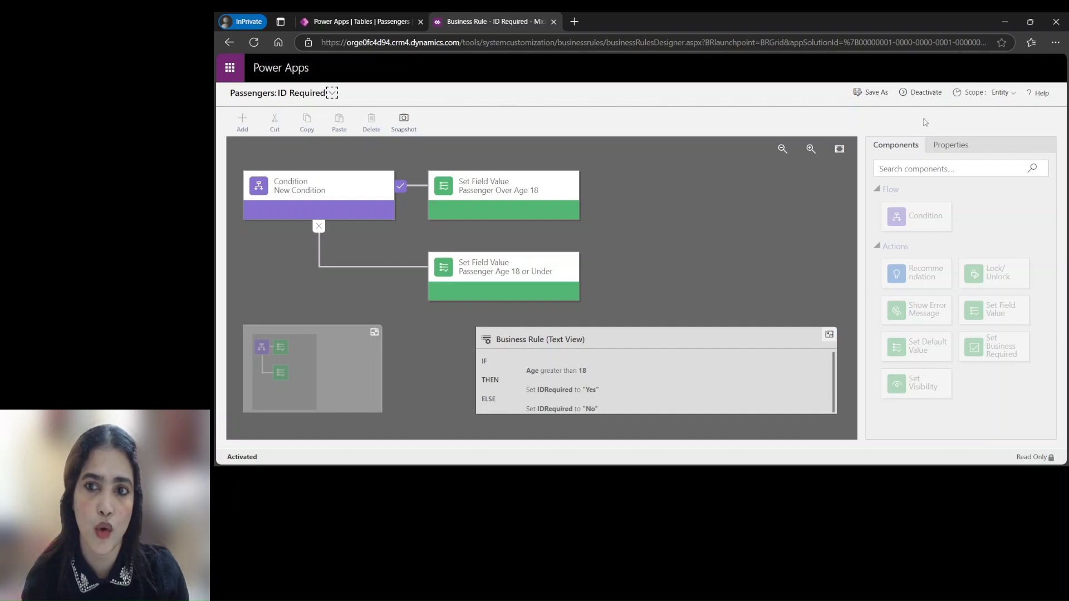
left_click(395, 21)
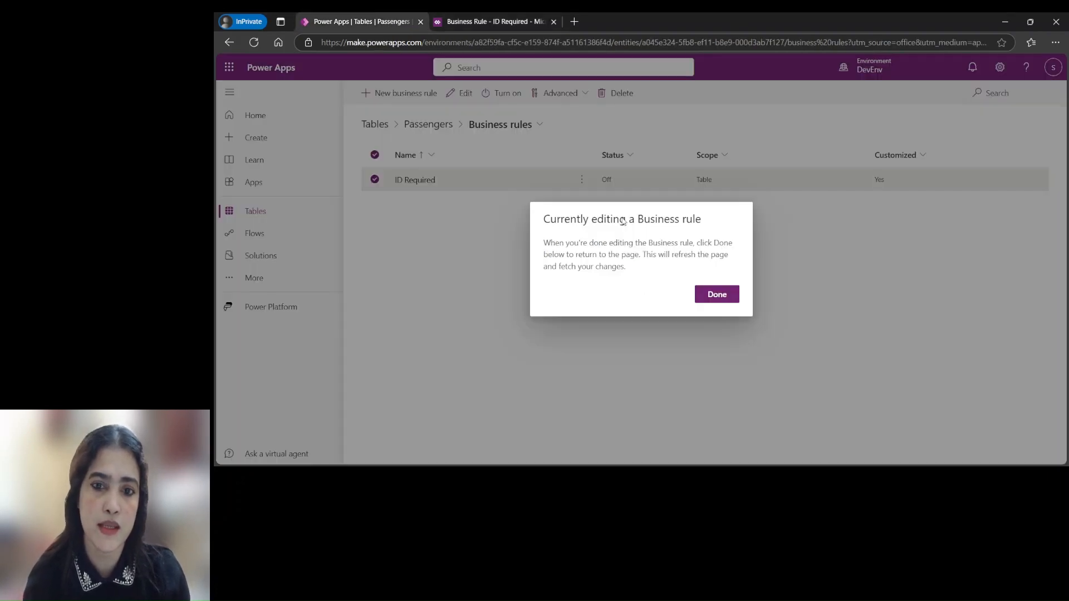
left_click(722, 298)
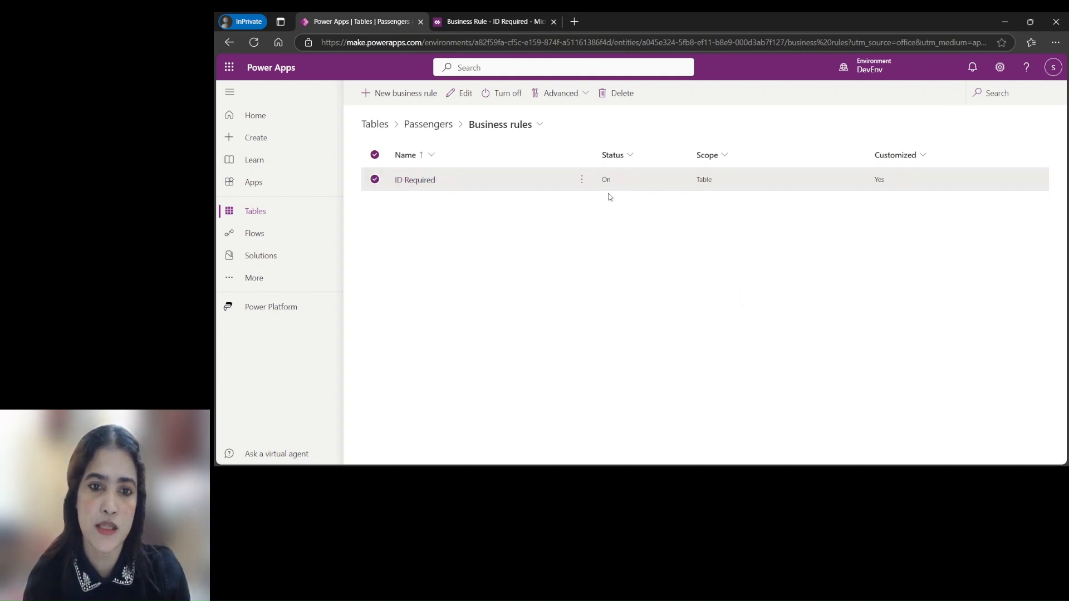
- Open the Passengers table data for editing and check which records the CruiseID lookup of the new row offers
left_click(436, 131)
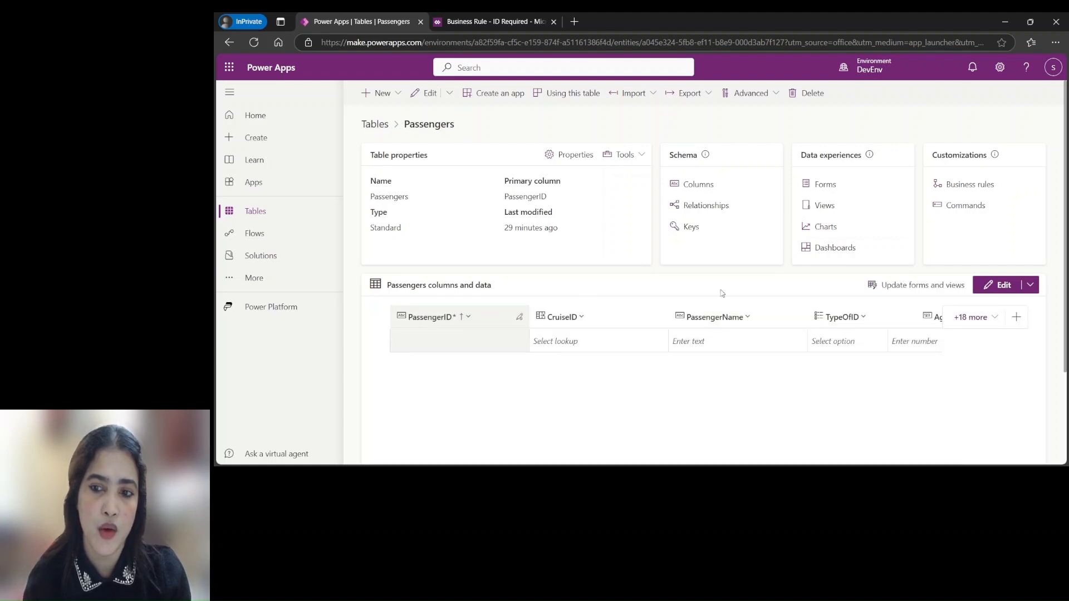
left_click(1000, 286)
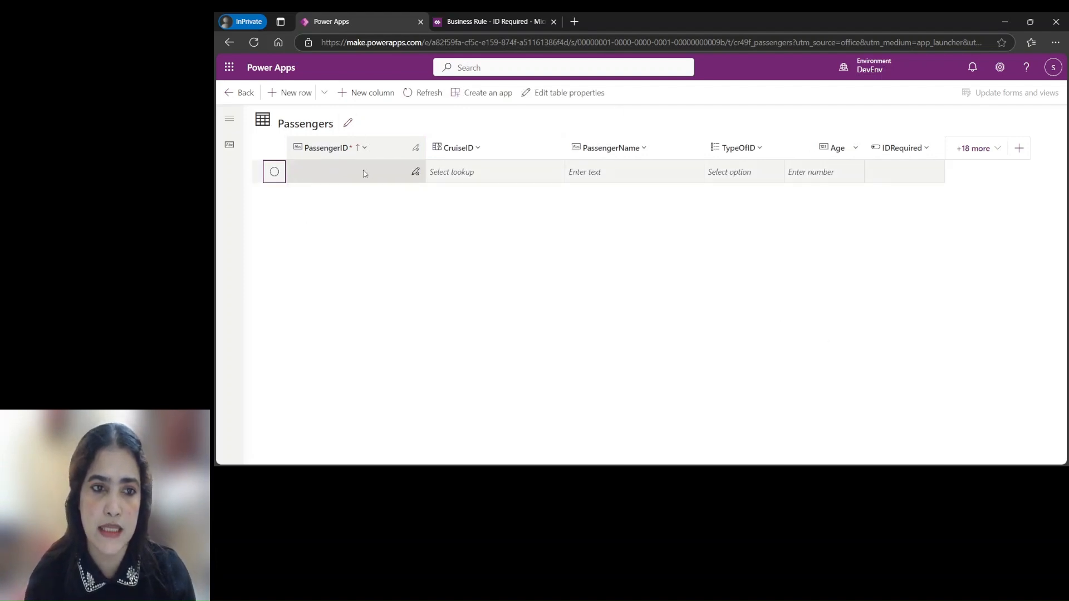
left_click(484, 175)
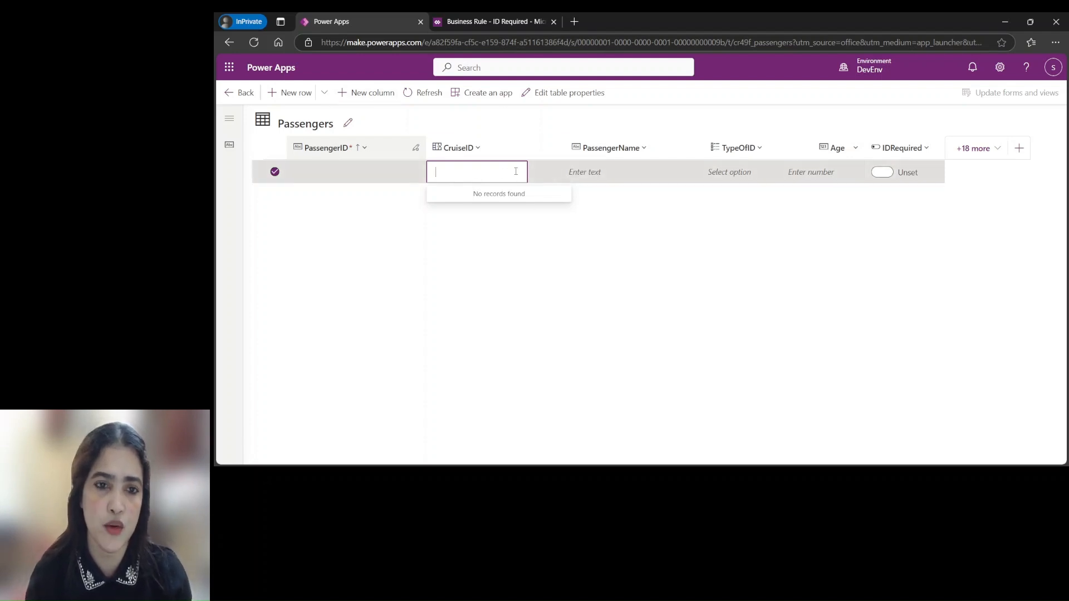
- Leave the Passengers data and open the Cruises table's data for editing
left_click(249, 93)
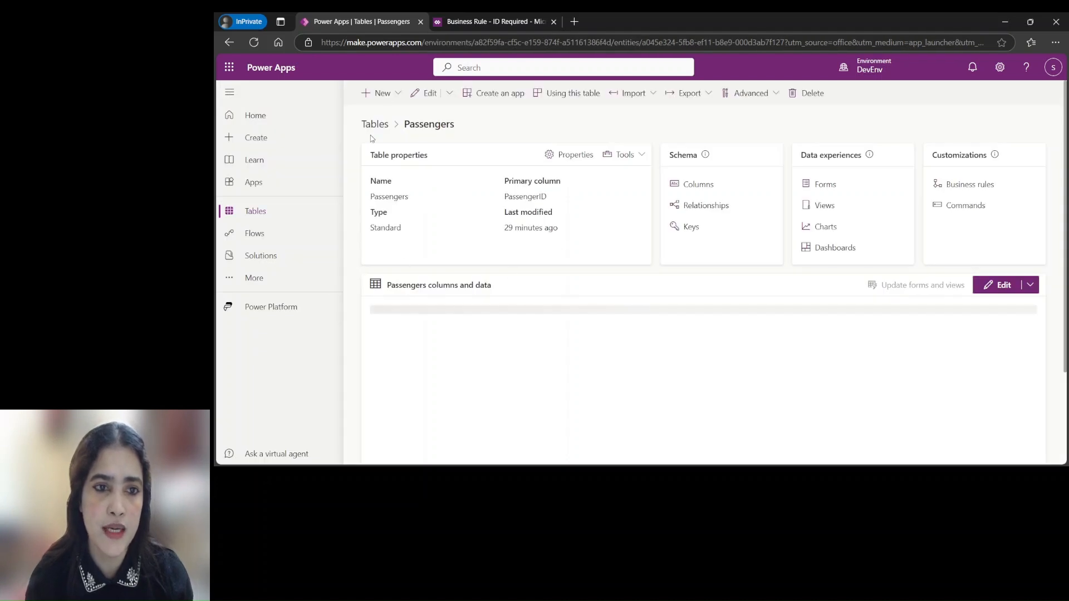
left_click(375, 123)
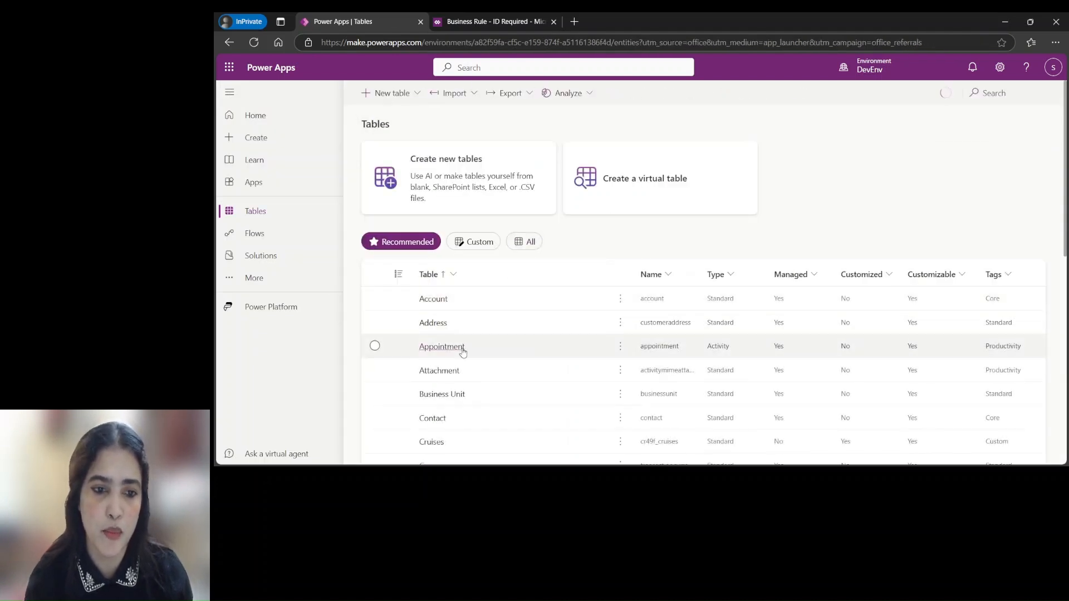
scroll(436, 301, "down", 3)
left_click(435, 276)
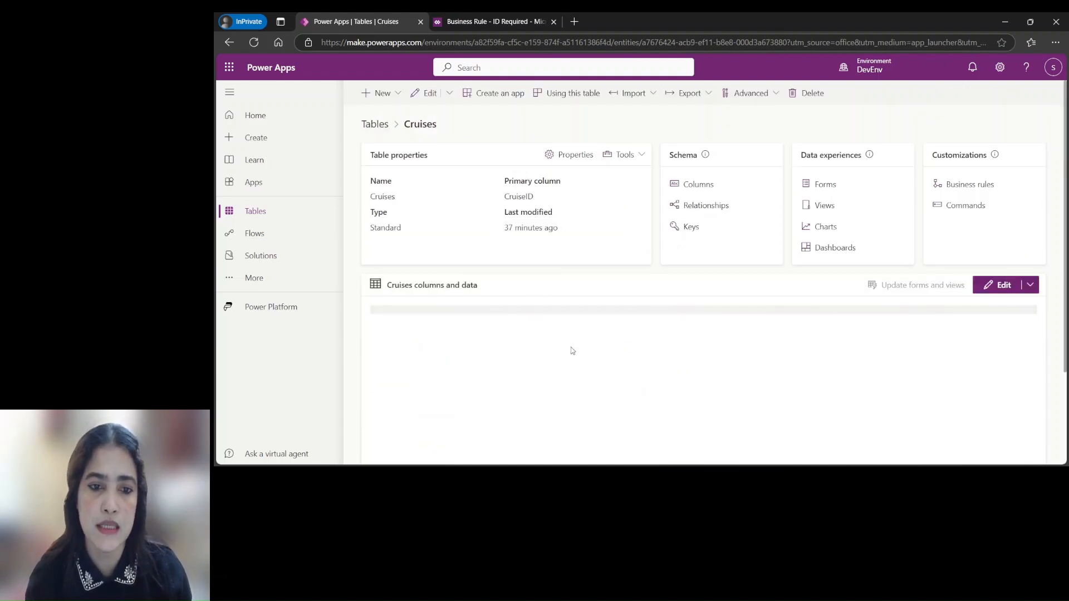
left_click(993, 286)
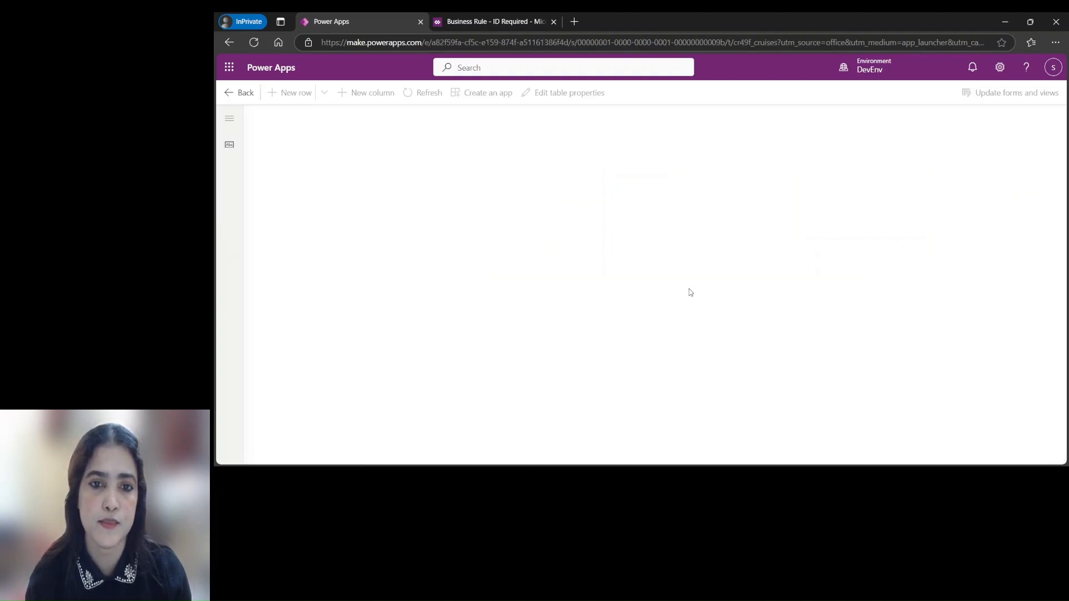
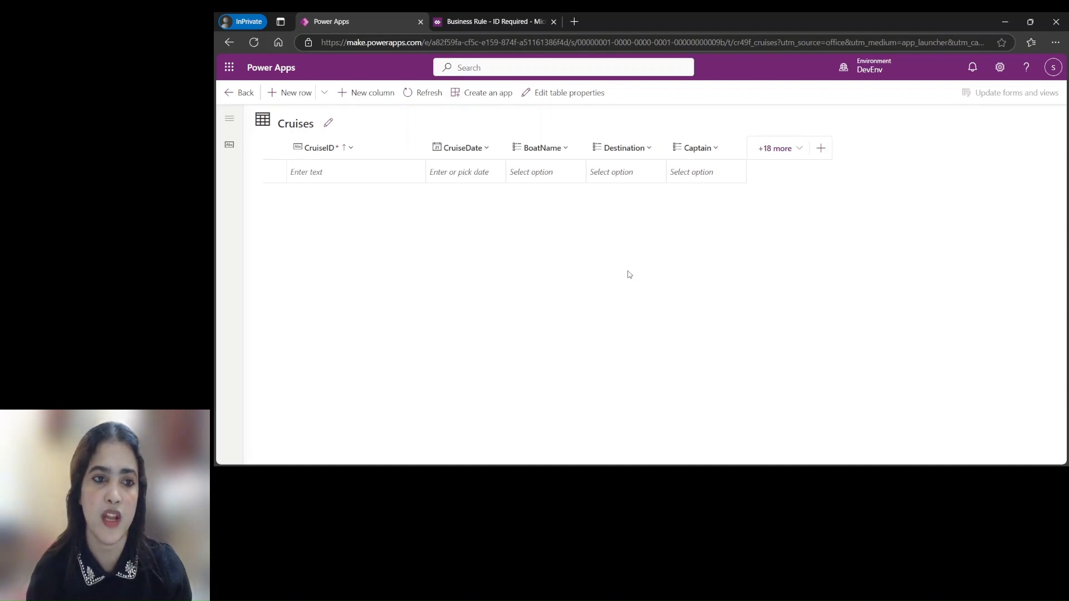
- Add a Cruises row with CruiseID 1 and CruiseDate 12/22/2024
left_click(315, 172)
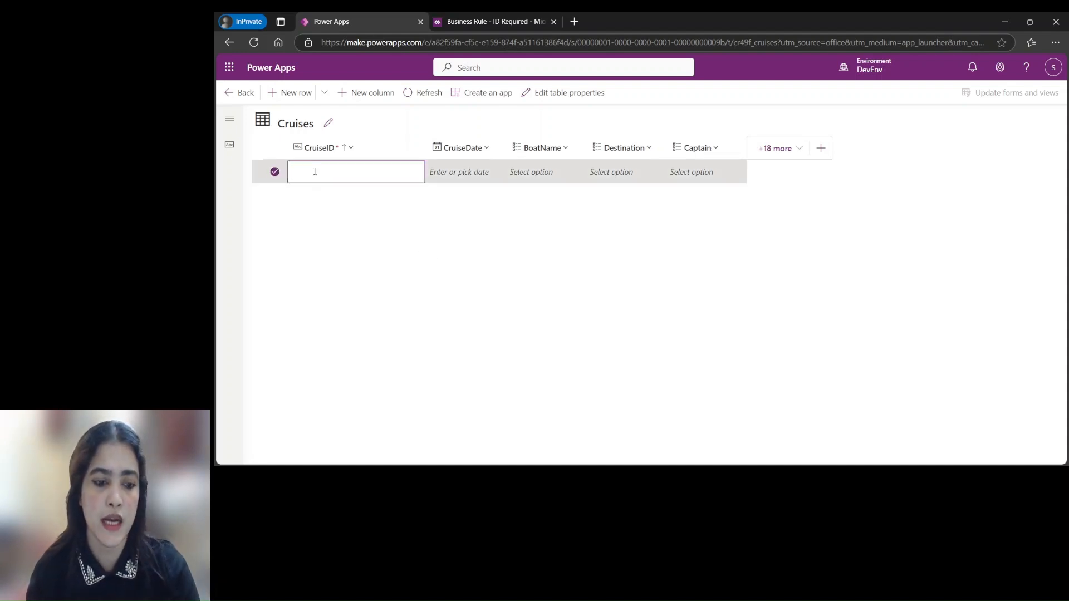
type("1")
left_click(480, 175)
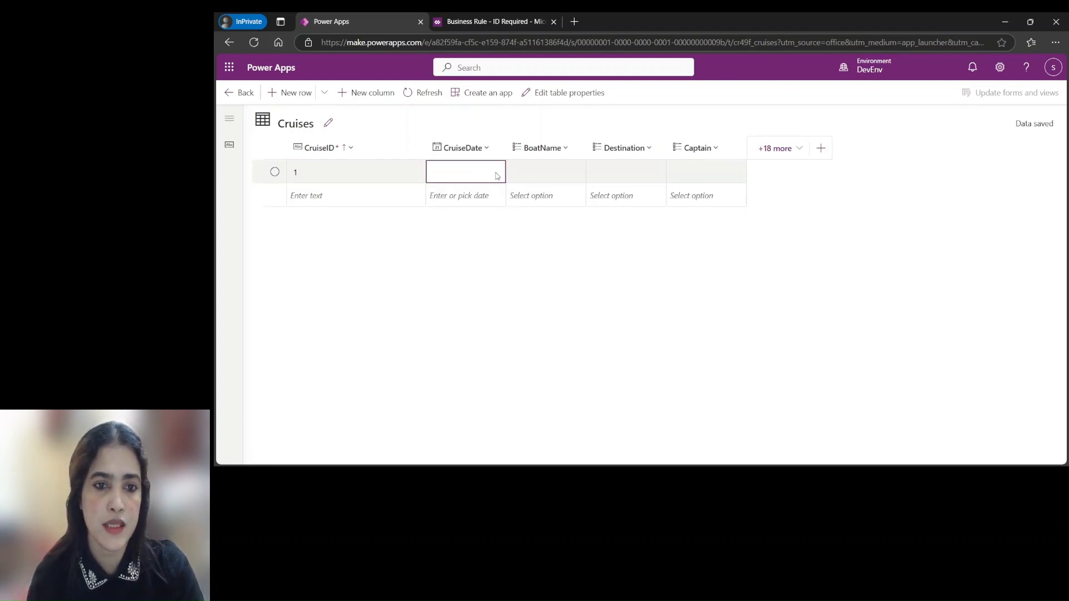
left_click(496, 177)
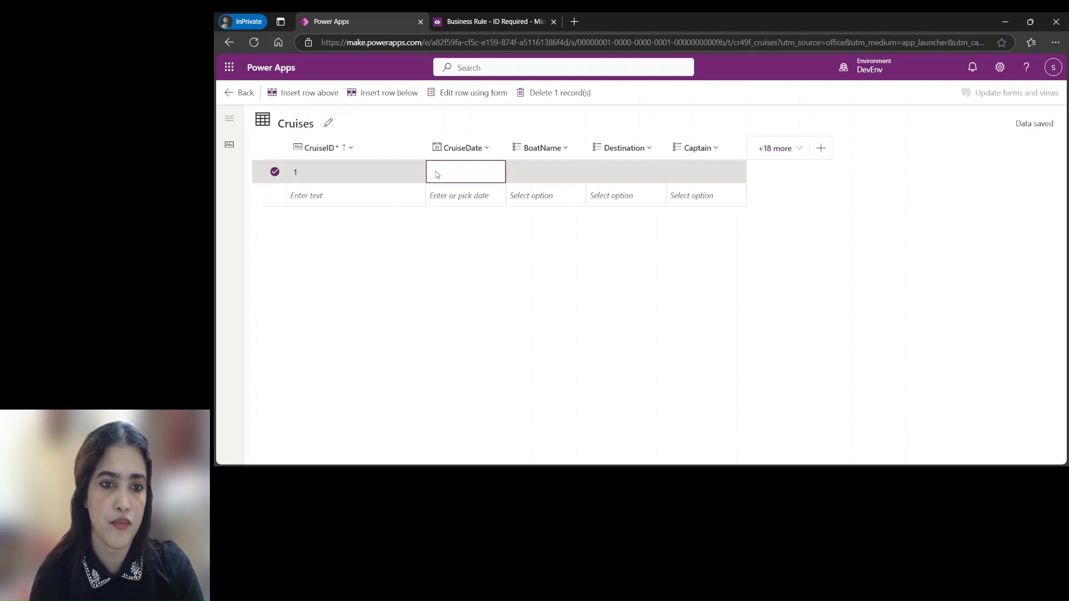
left_click(531, 178)
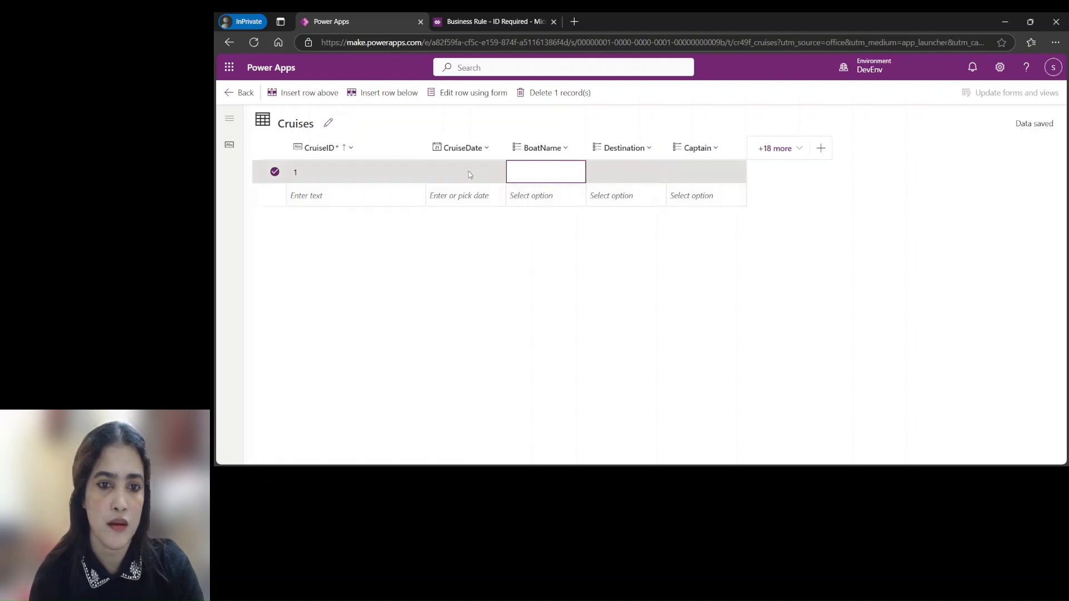
left_click(469, 173)
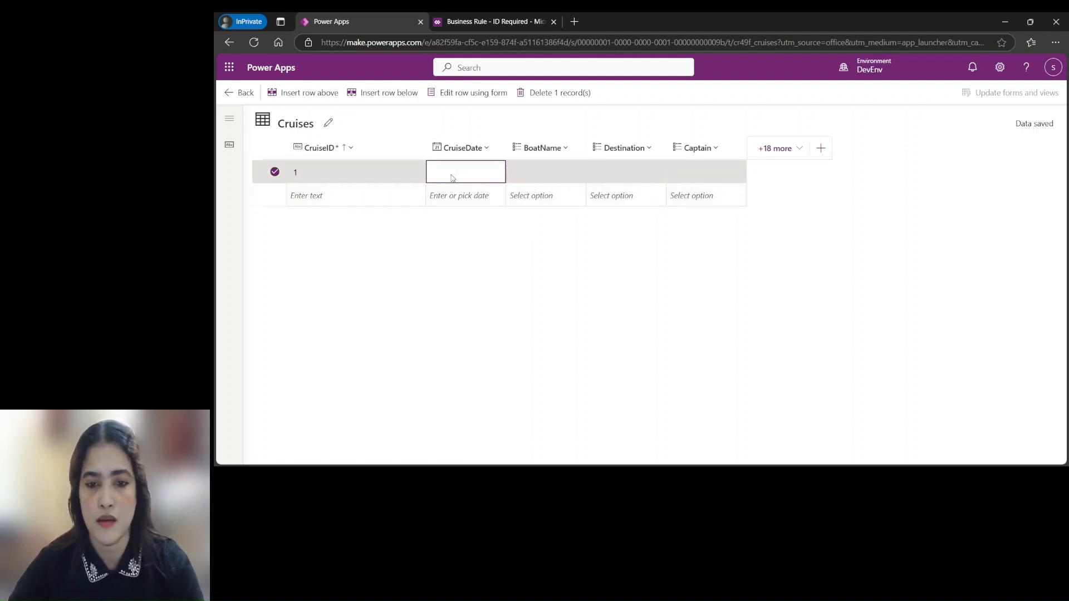
type("12/")
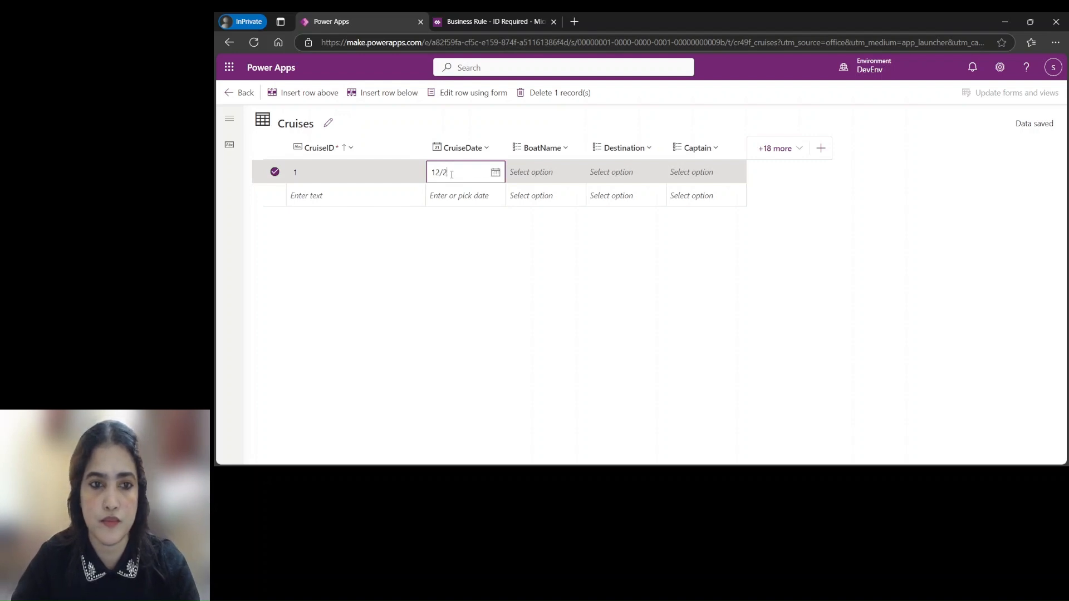
type("22/2024")
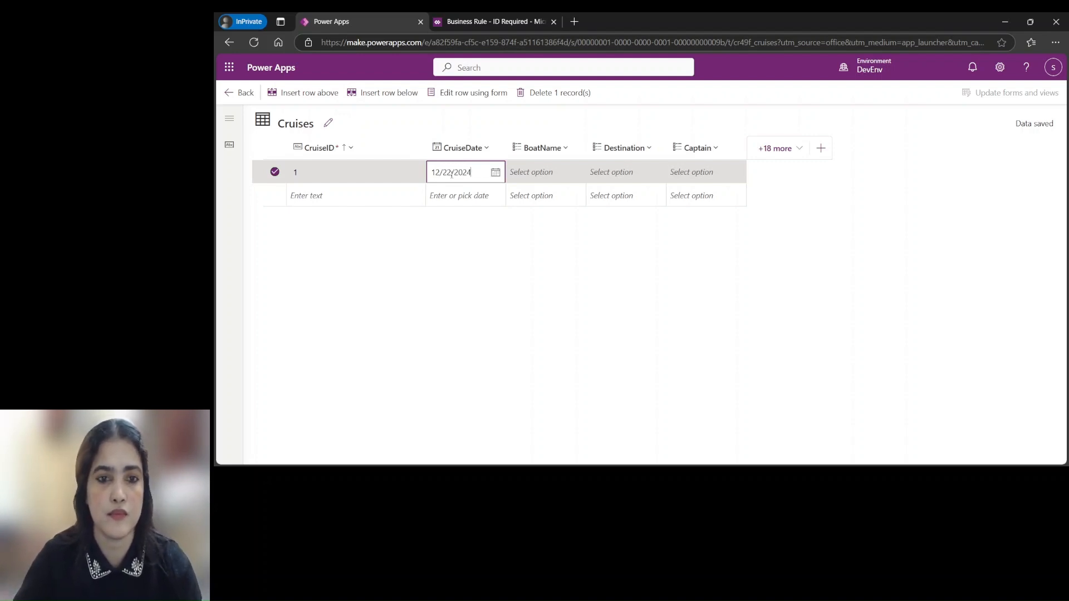
- Set the BoatName of cruise 1 to Mudskipper
left_click(521, 168)
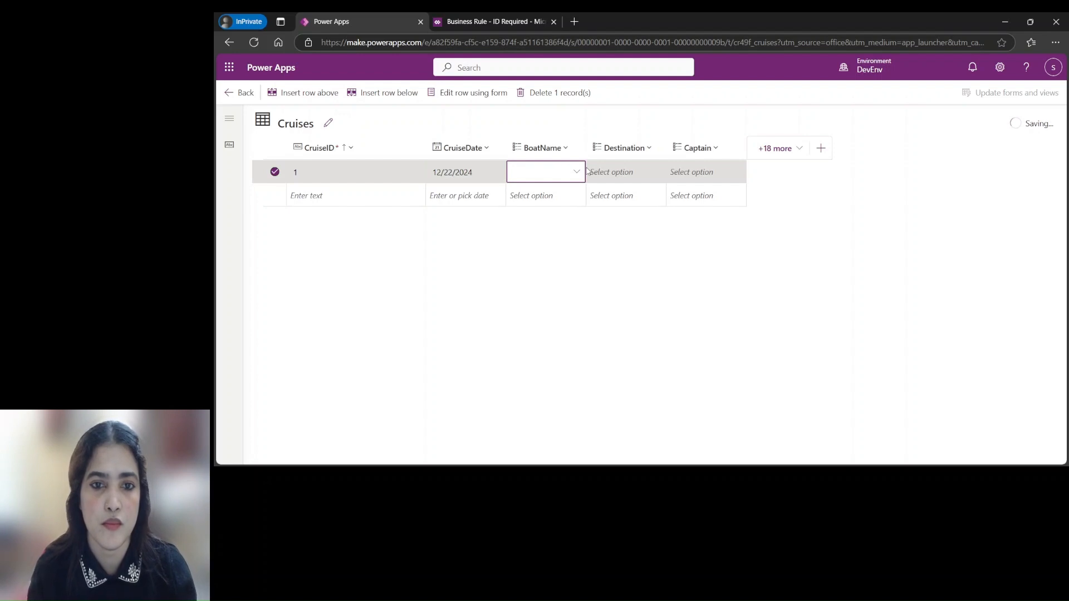
left_click(577, 173)
left_click(535, 193)
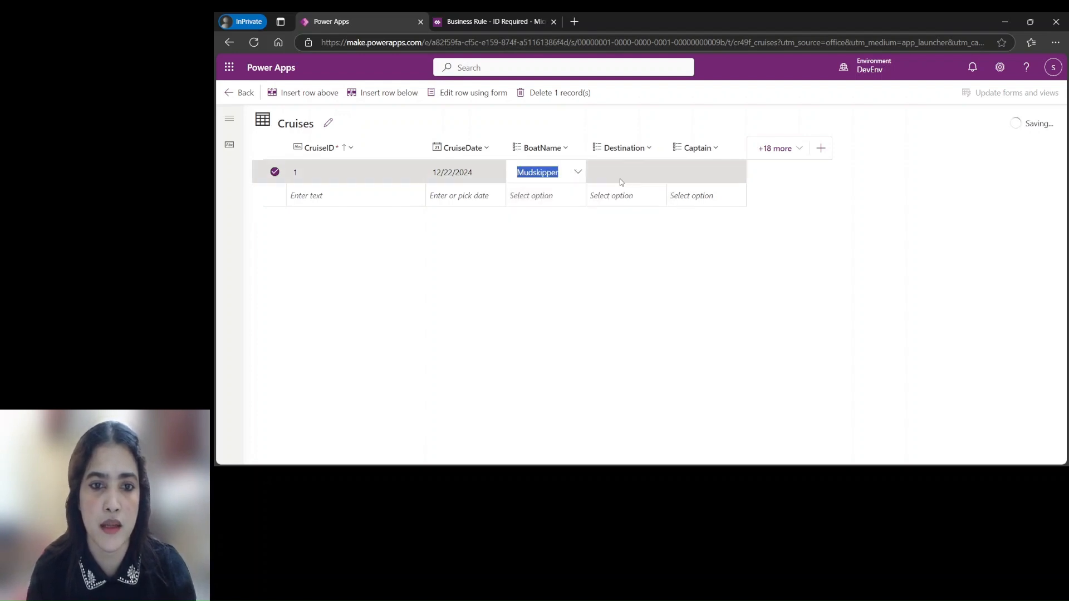
- Set the Destination of cruise 1 to Santa cruz and choose the first listed captain as its Captain
left_click(624, 176)
left_click(624, 174)
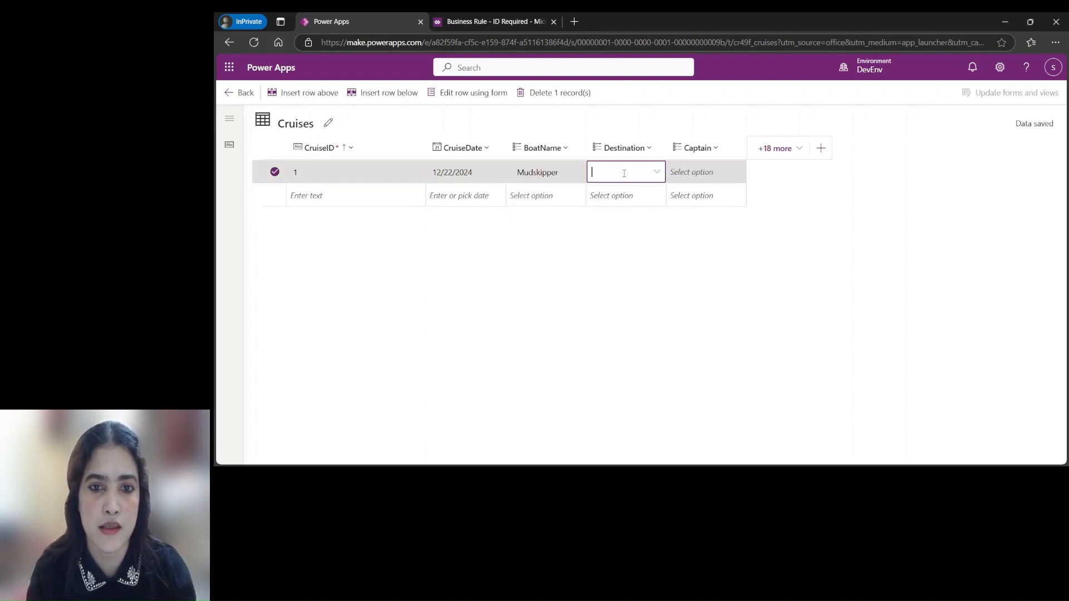
left_click(657, 172)
left_click(609, 215)
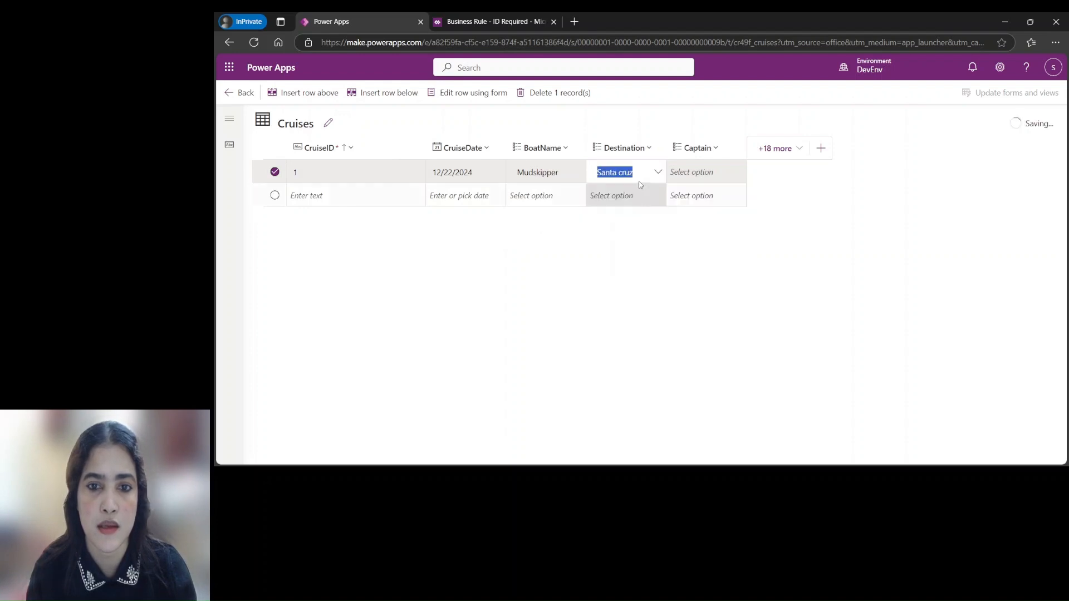
left_click(696, 171)
left_click(737, 173)
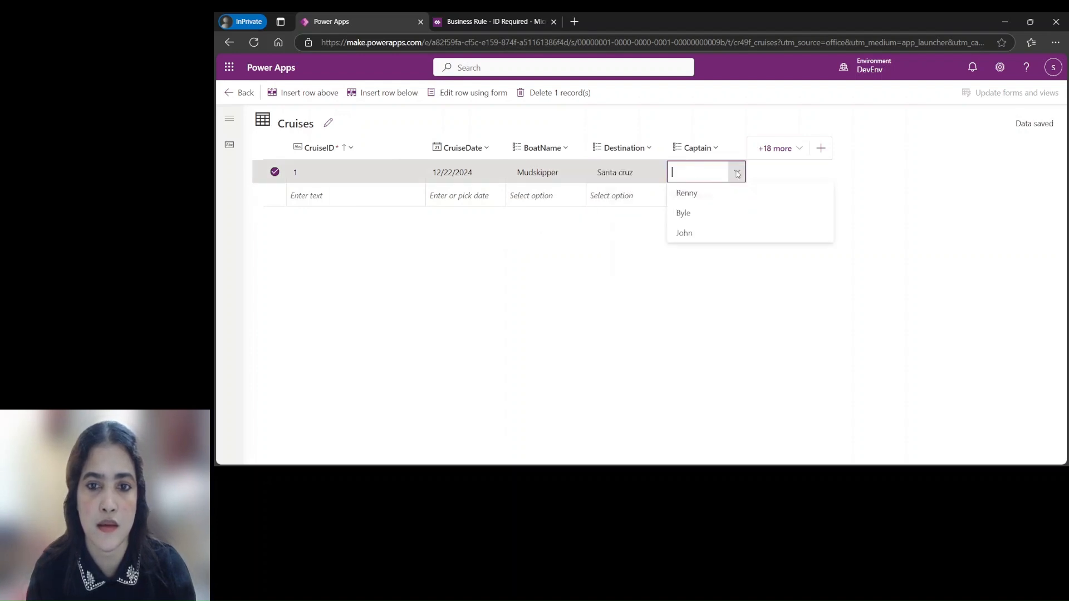
left_click(688, 194)
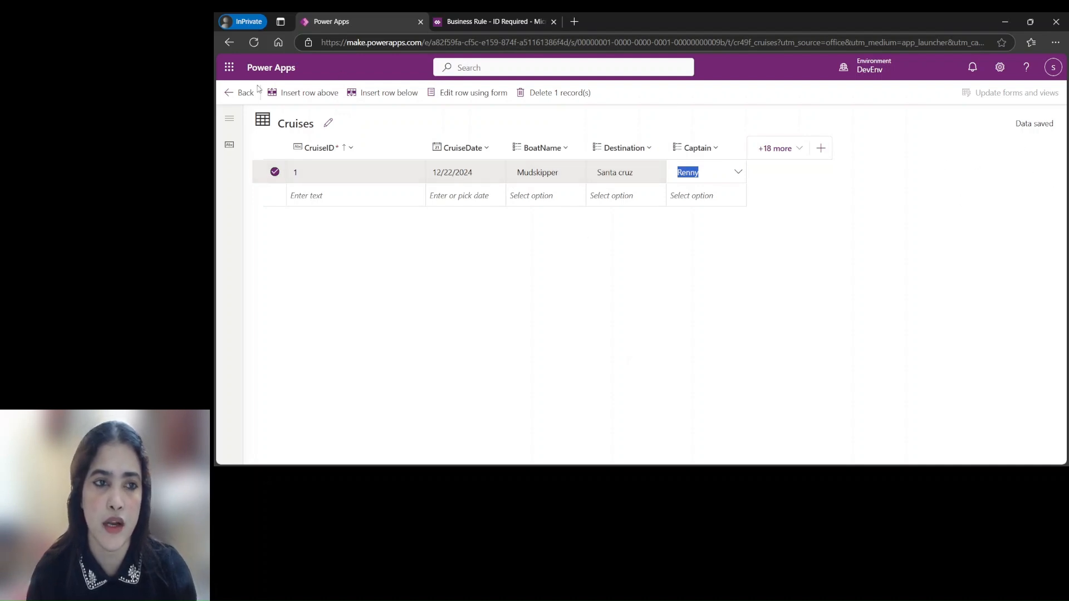
- Leave the Cruises data and open the Passengers table's data for editing
left_click(235, 92)
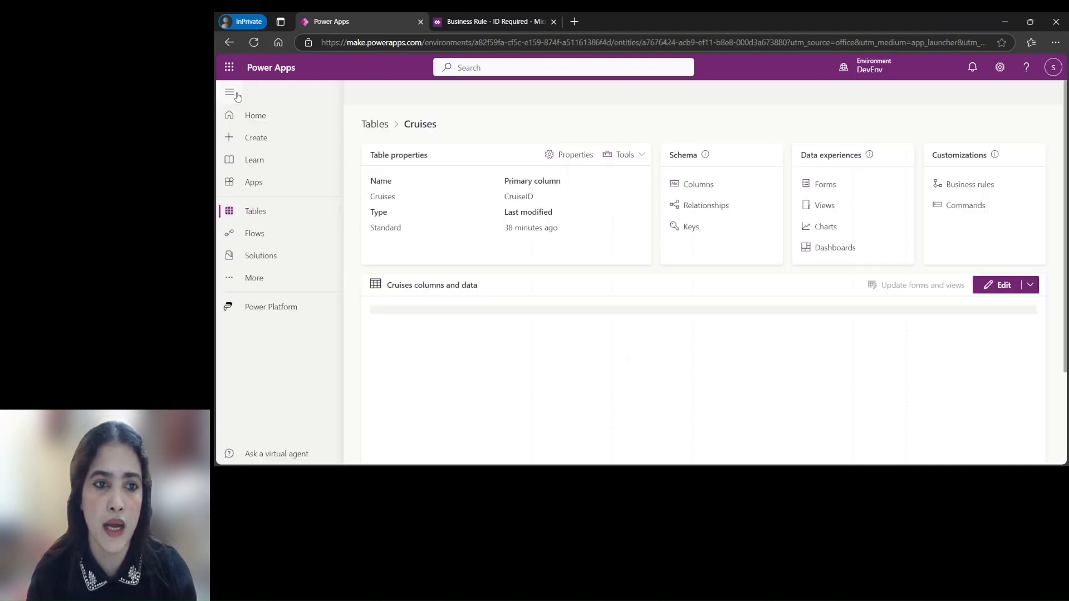
left_click(375, 123)
scroll(482, 334, "down", 4)
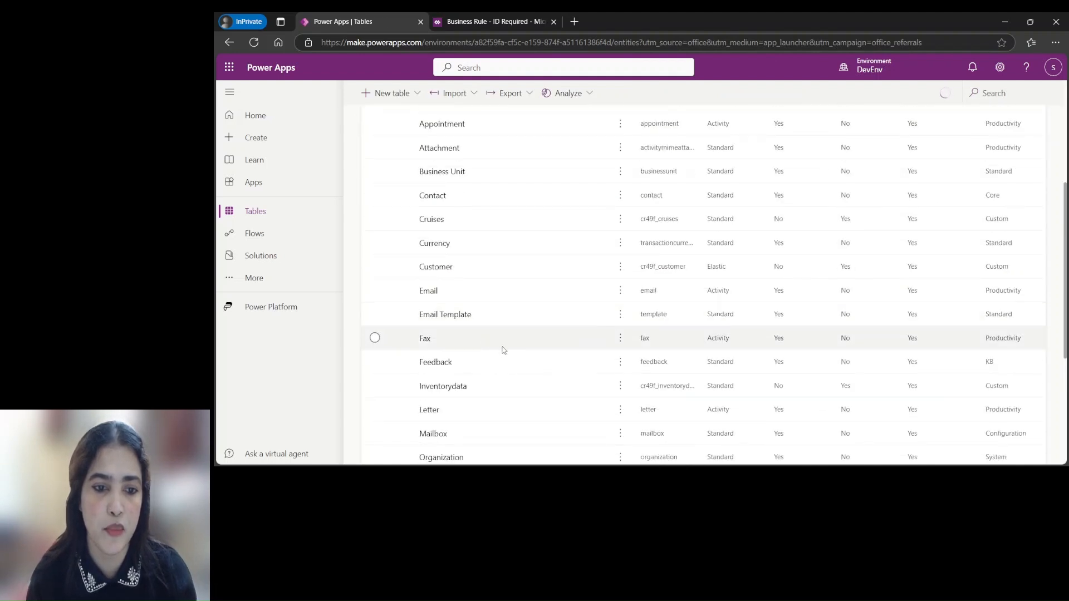
scroll(501, 351, "down", 2)
left_click(452, 373)
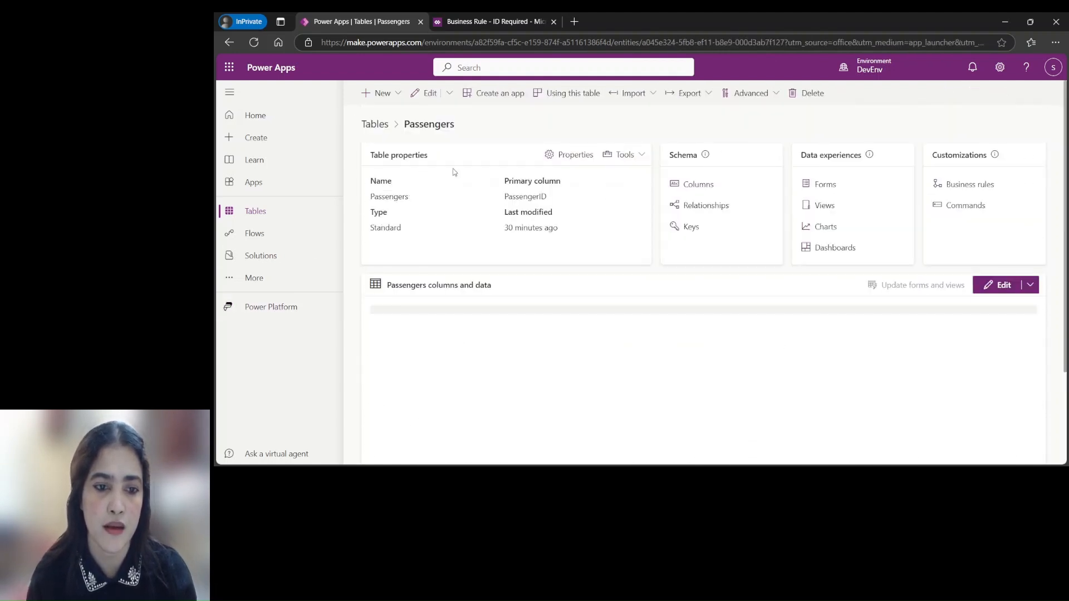
left_click(1004, 285)
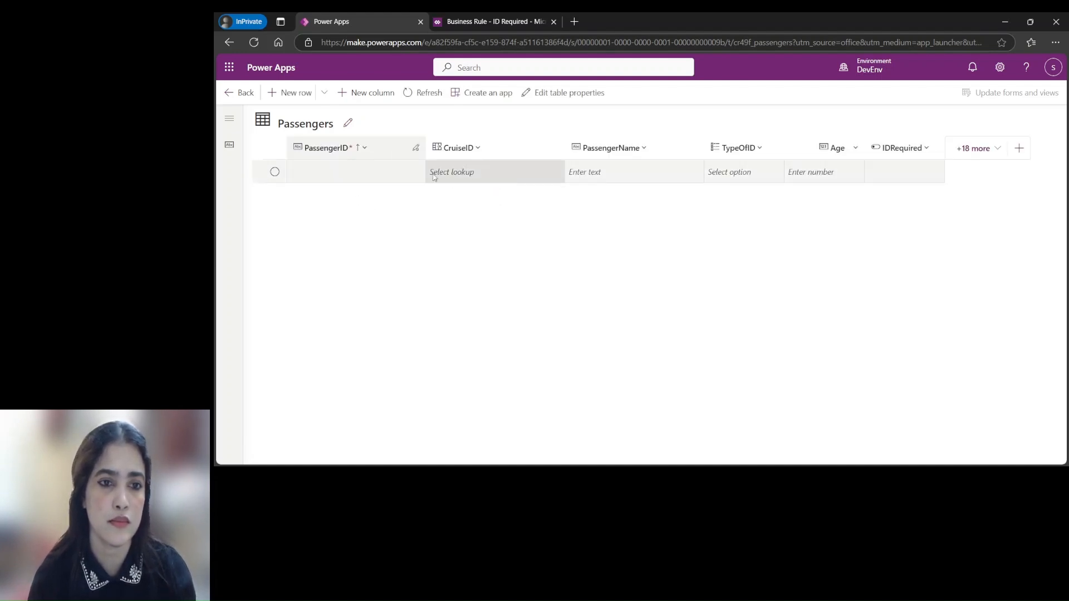
- Add a Passengers row with CruiseID 1 and enter the passenger's name
left_click(471, 174)
left_click(447, 195)
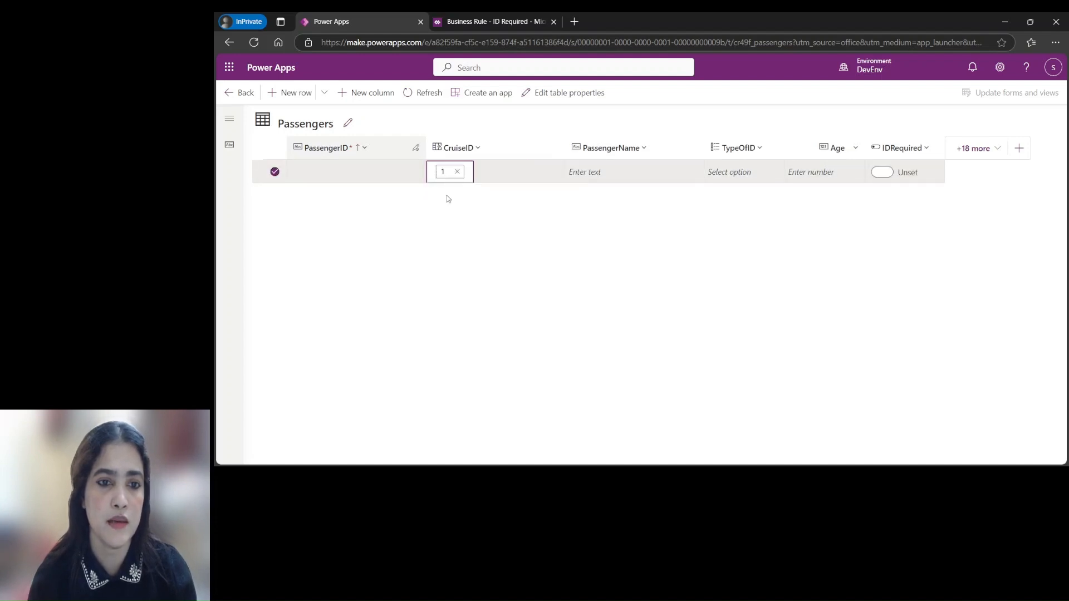
left_click(584, 167)
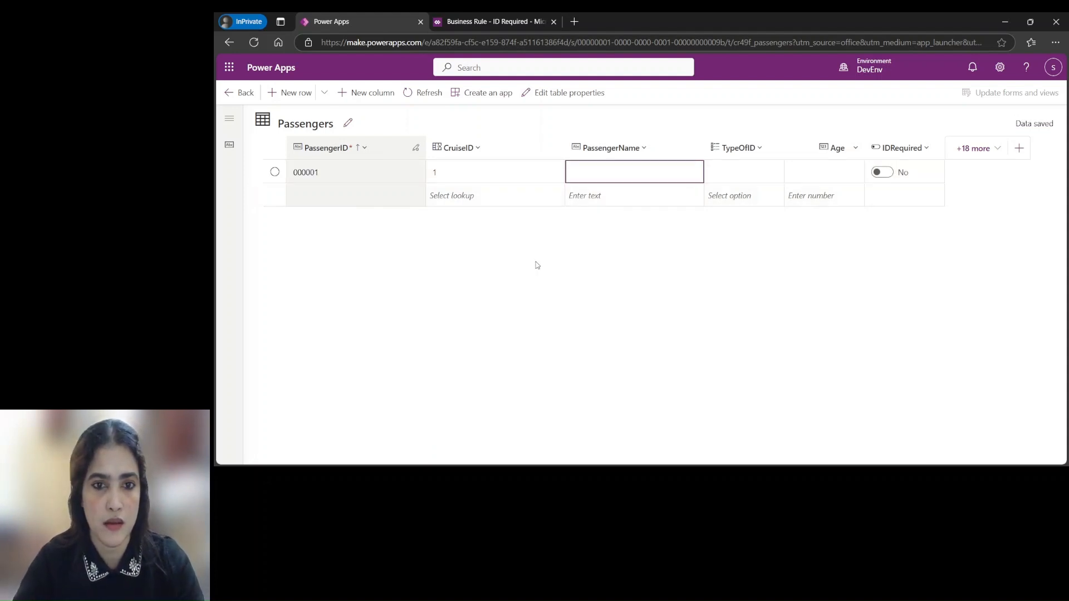
left_click(605, 178)
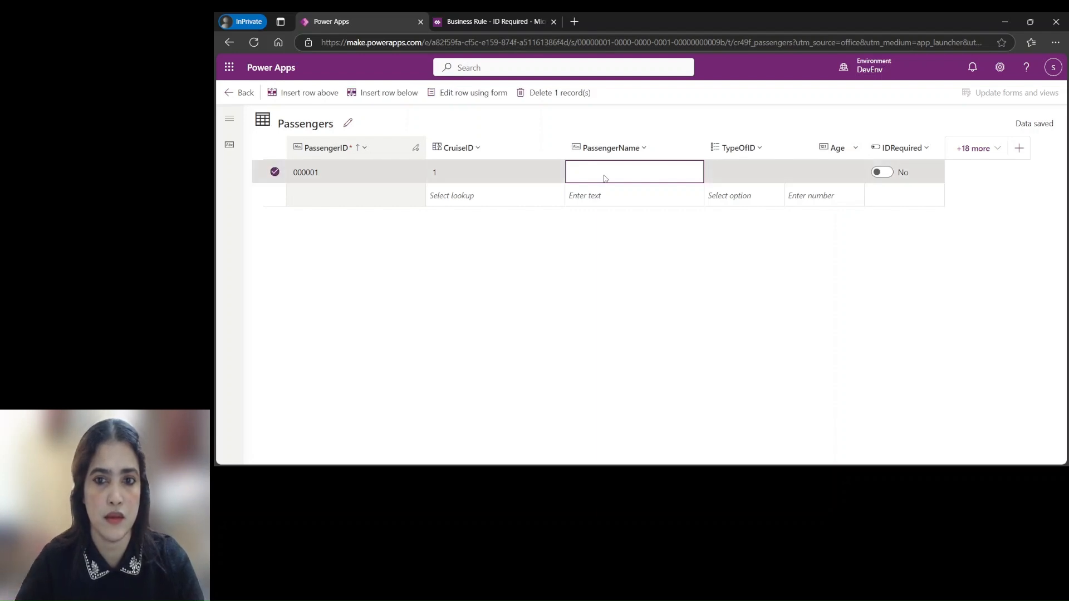
type("Seena")
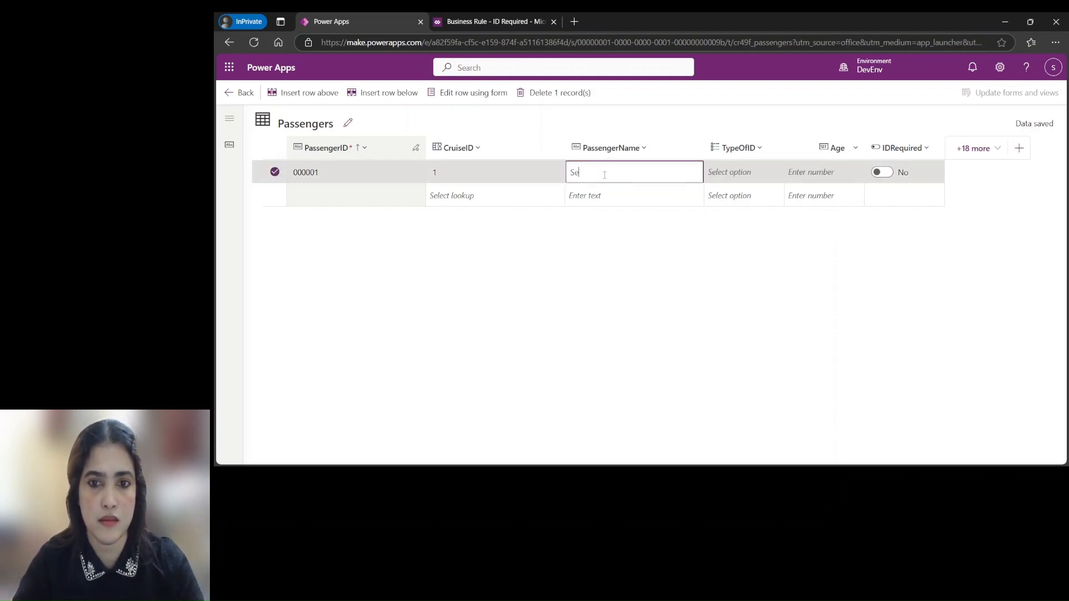
- Set the Age of the first passenger to 18 and commit the row
left_click(736, 172)
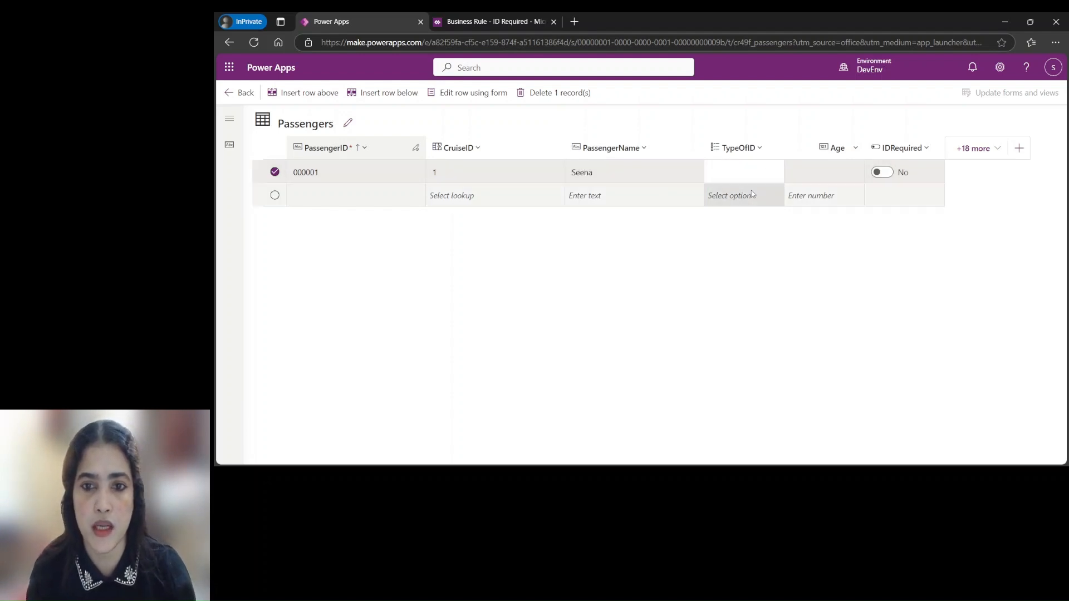
left_click(774, 173)
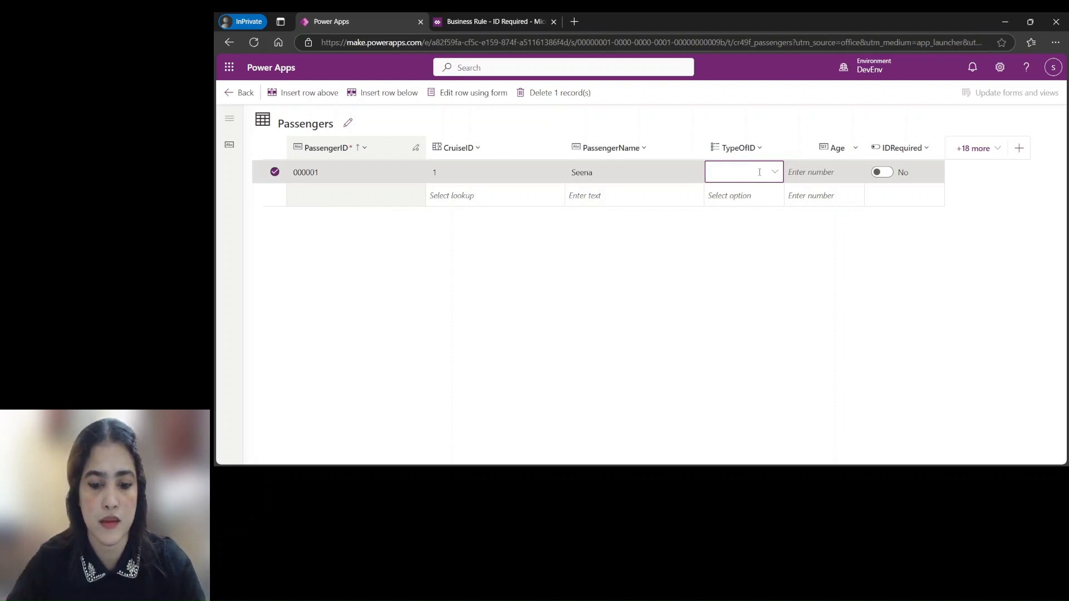
type("Passport")
left_click(813, 171)
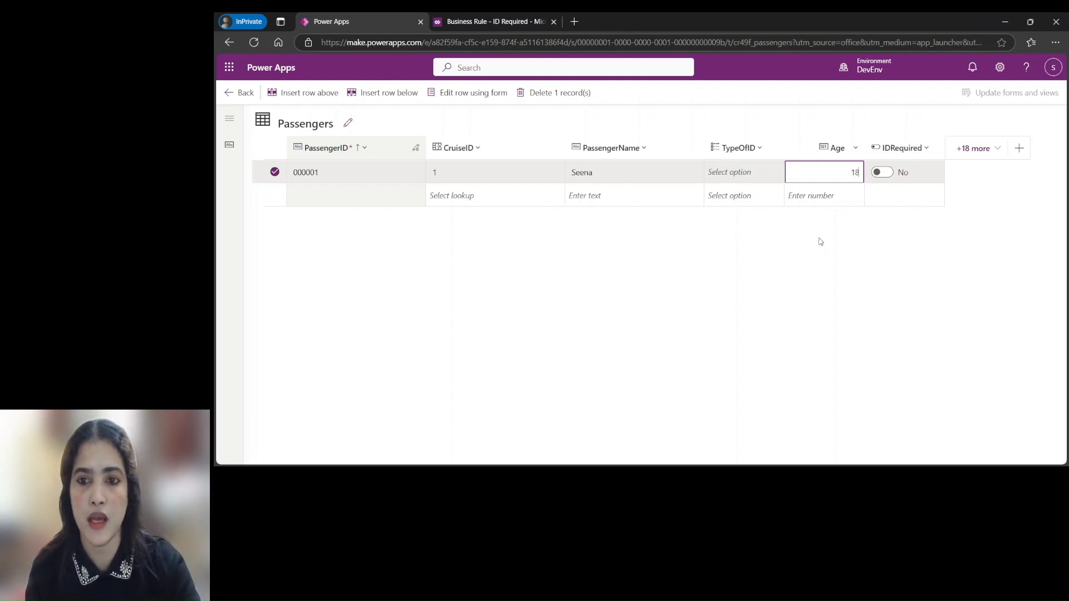
left_click(916, 257)
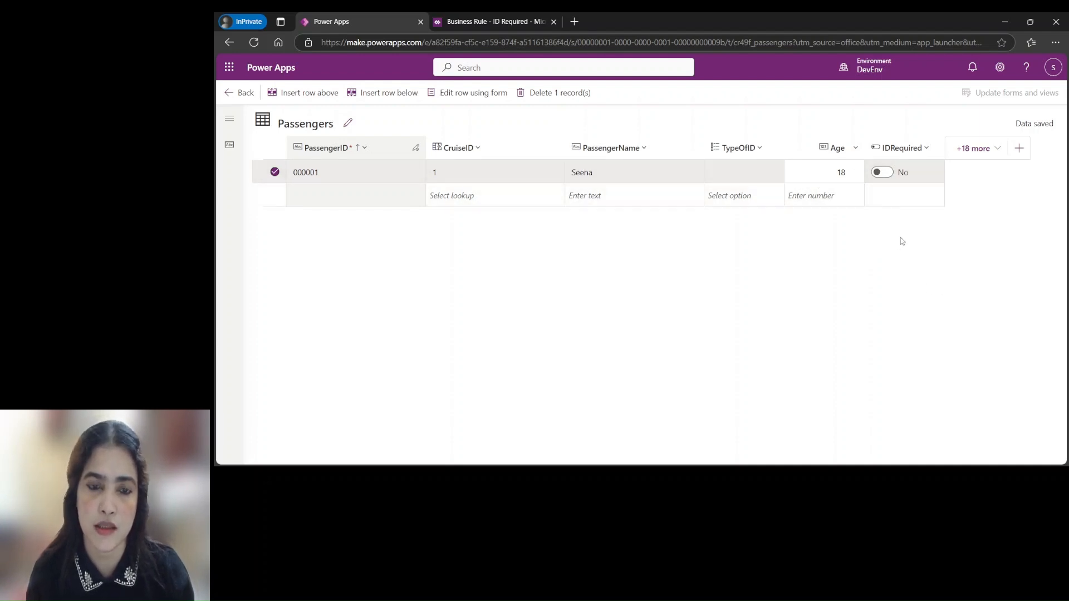
- Add a second Passengers row with CruiseID 1 and refresh the table data
left_click(352, 195)
left_click(506, 197)
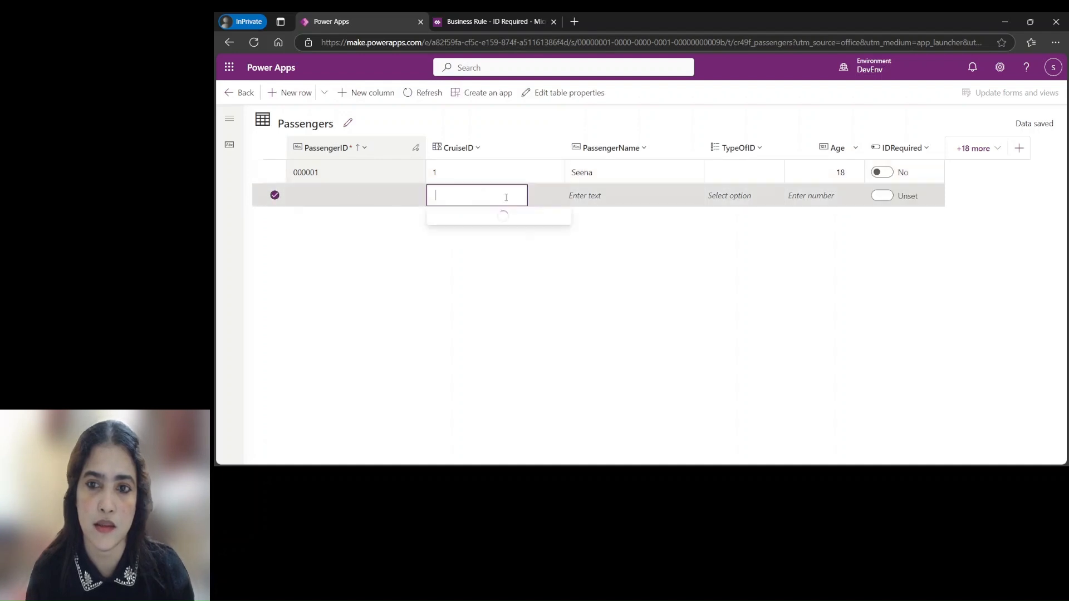
left_click(732, 294)
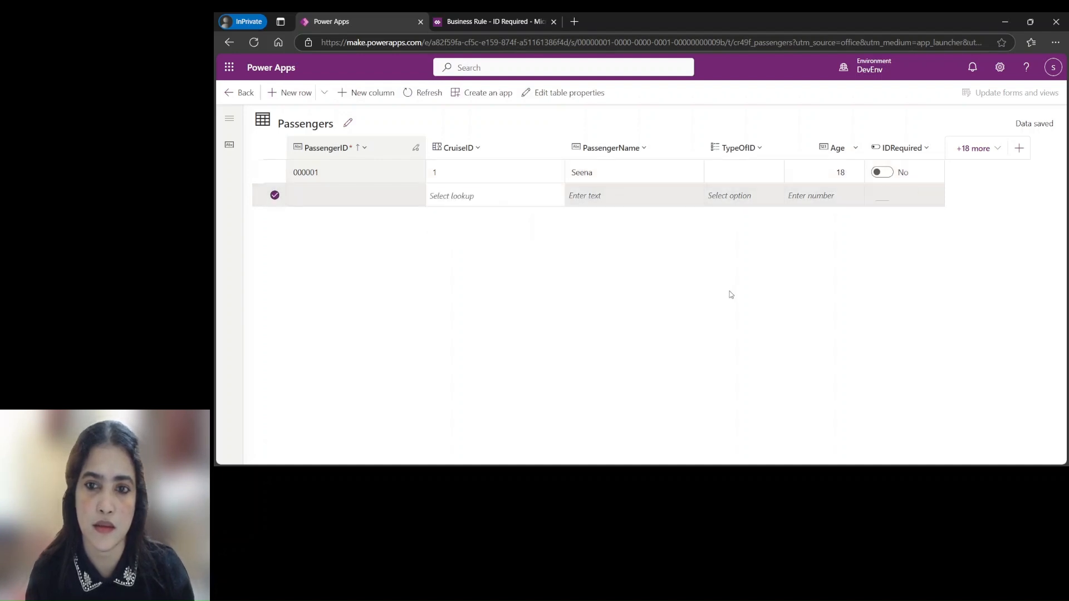
left_click(495, 195)
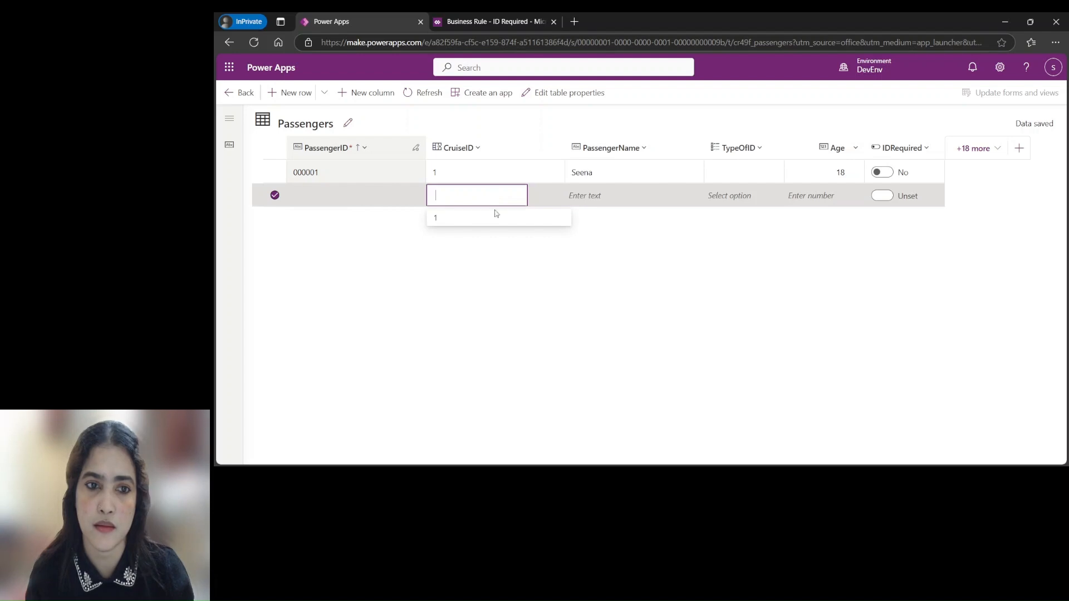
left_click(494, 217)
left_click(613, 198)
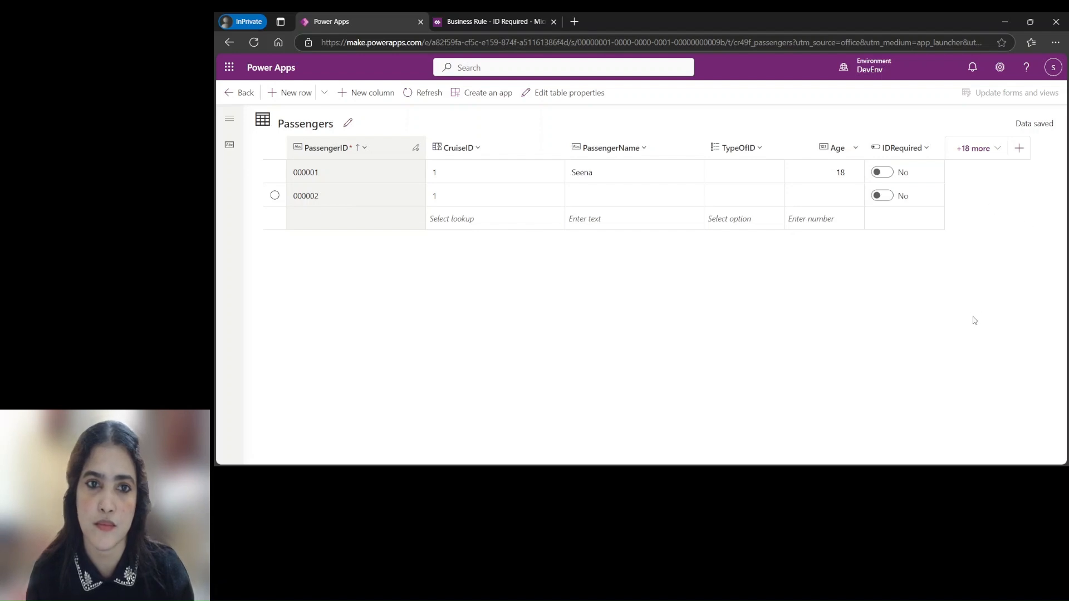
left_click(429, 93)
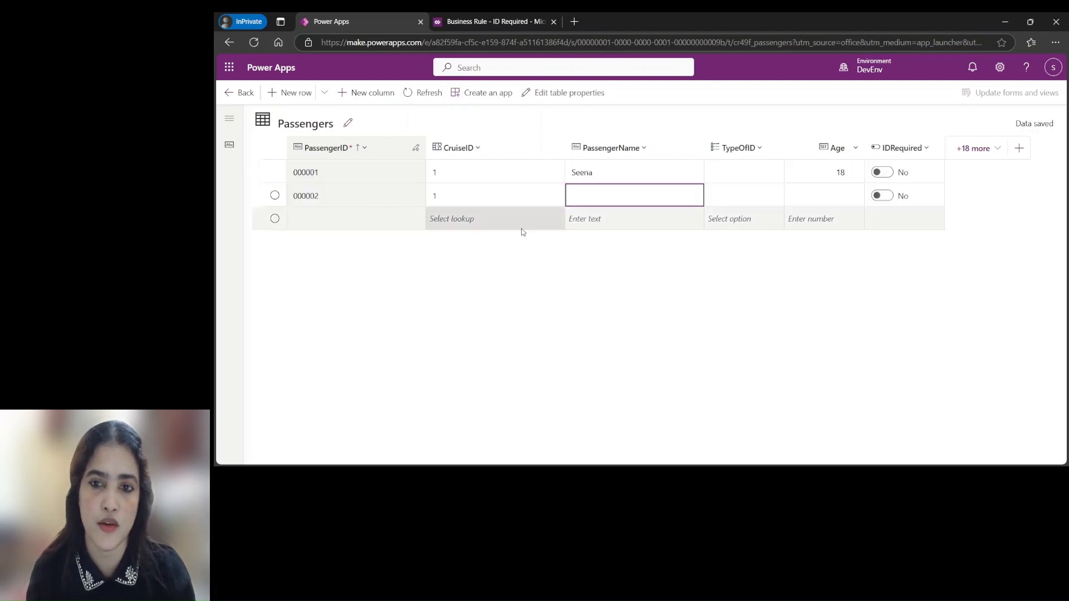
left_click(407, 93)
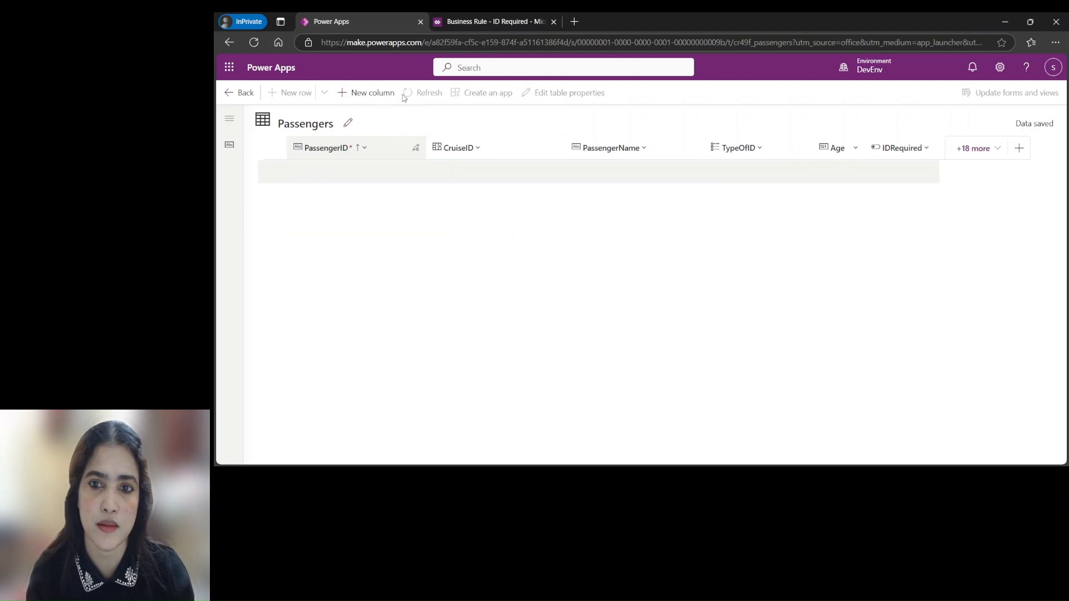
- Compare the ID Required business rule's condition and actions with the Passengers rows, and close the rule designer
left_click(513, 22)
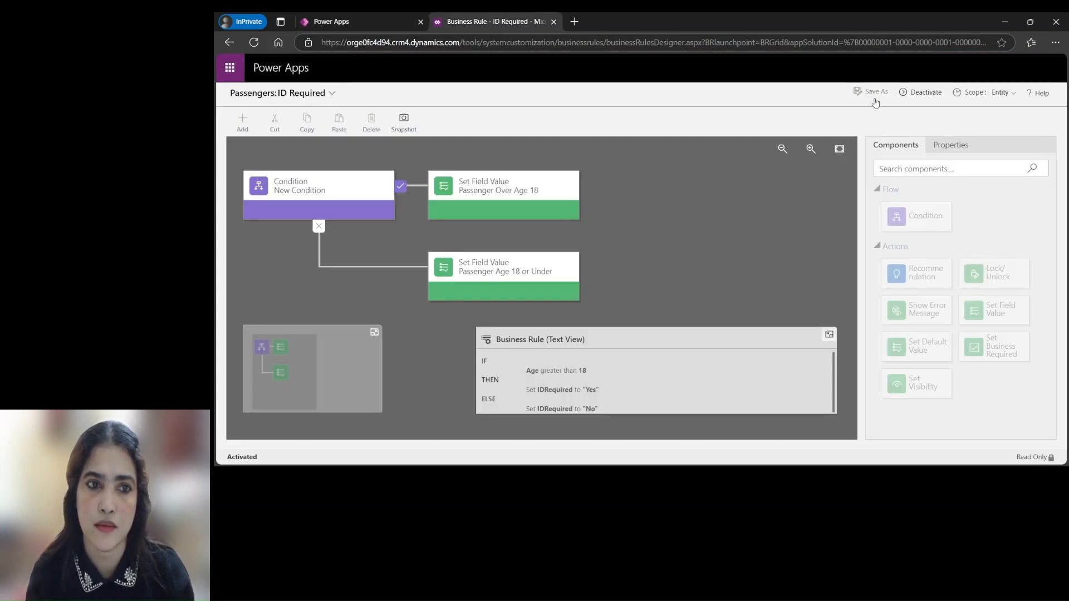
left_click(357, 23)
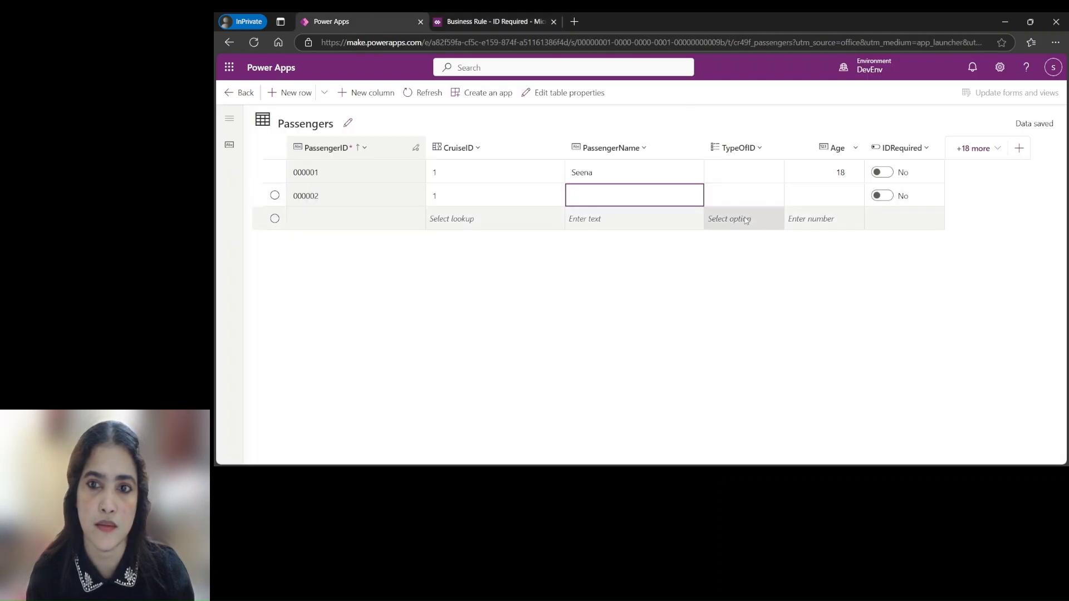
left_click(519, 21)
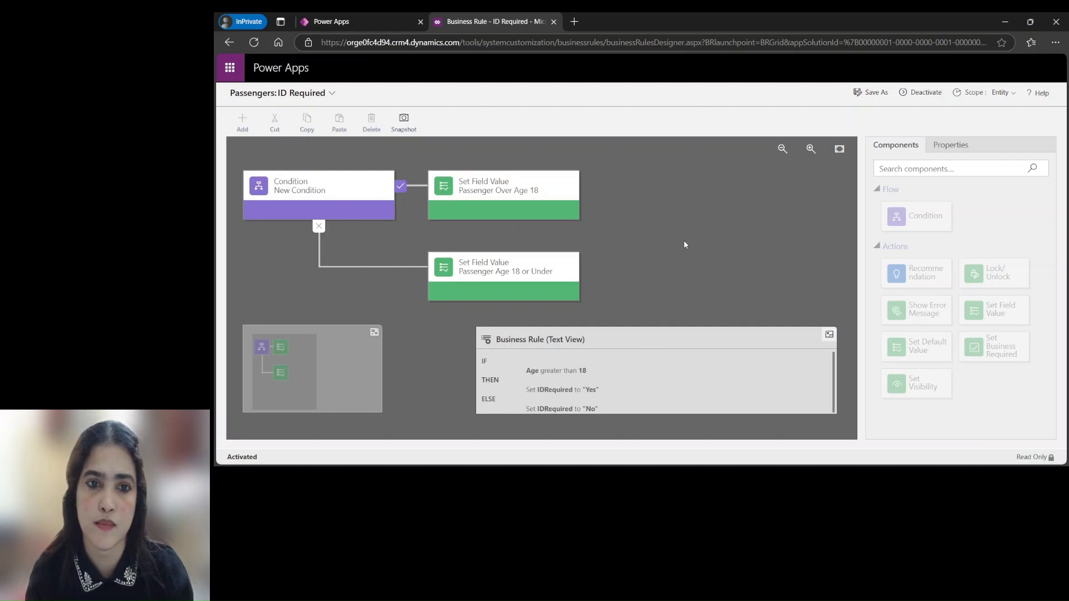
left_click(554, 21)
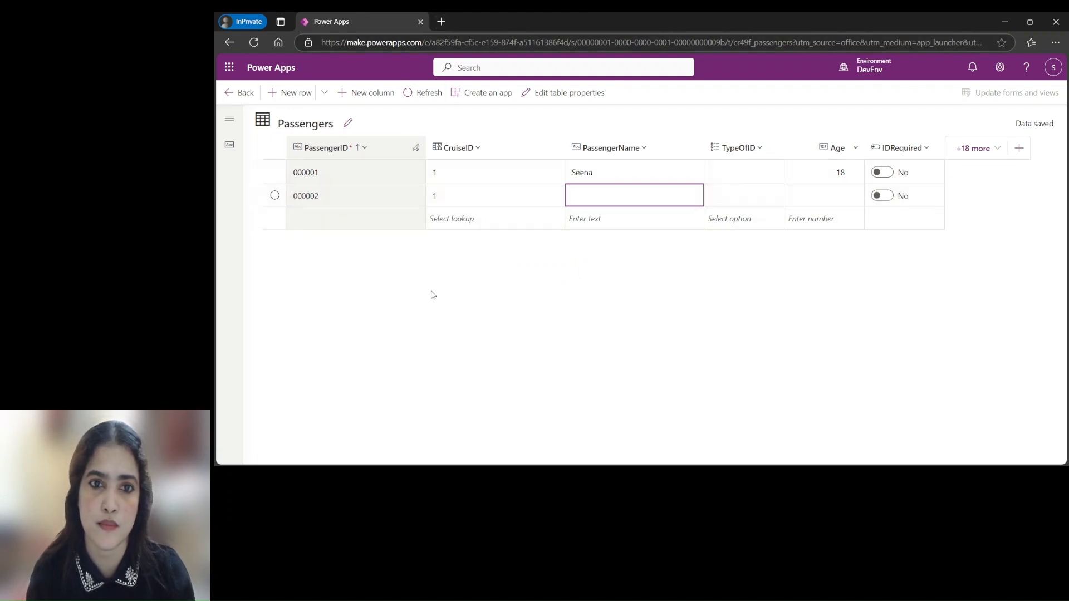
- Examine the IDRequired column's data type, Yes/No choices and default choice, and close its settings without changes
left_click(925, 152)
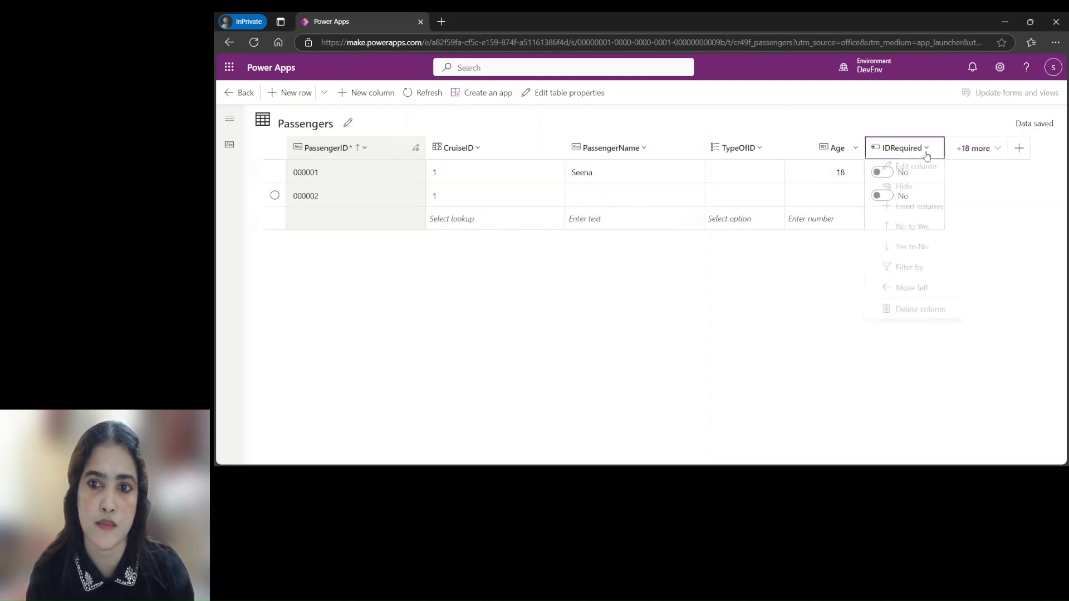
left_click(915, 169)
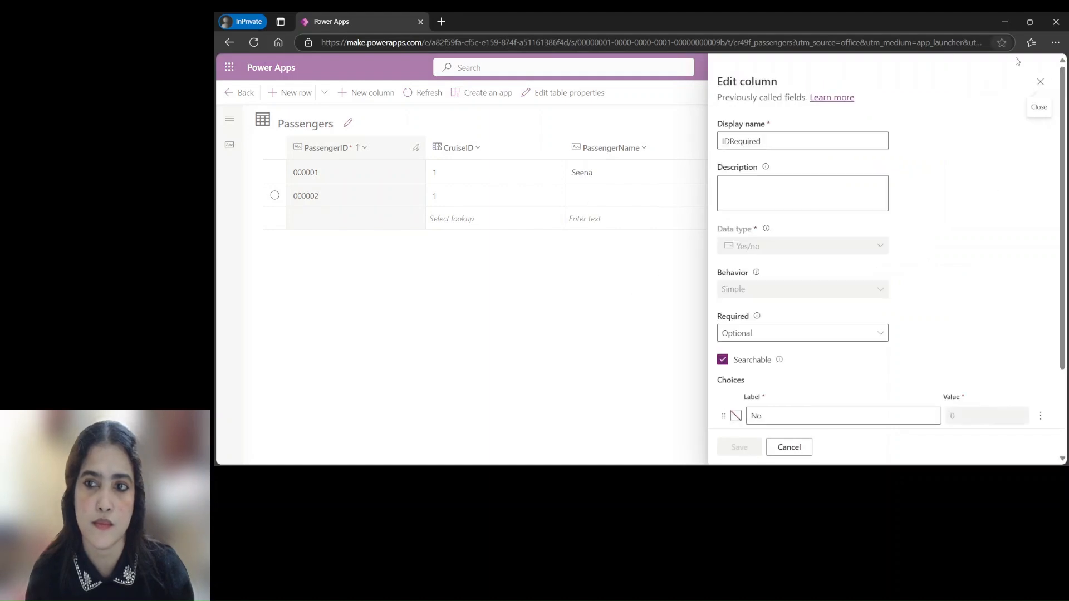
left_click(1040, 81)
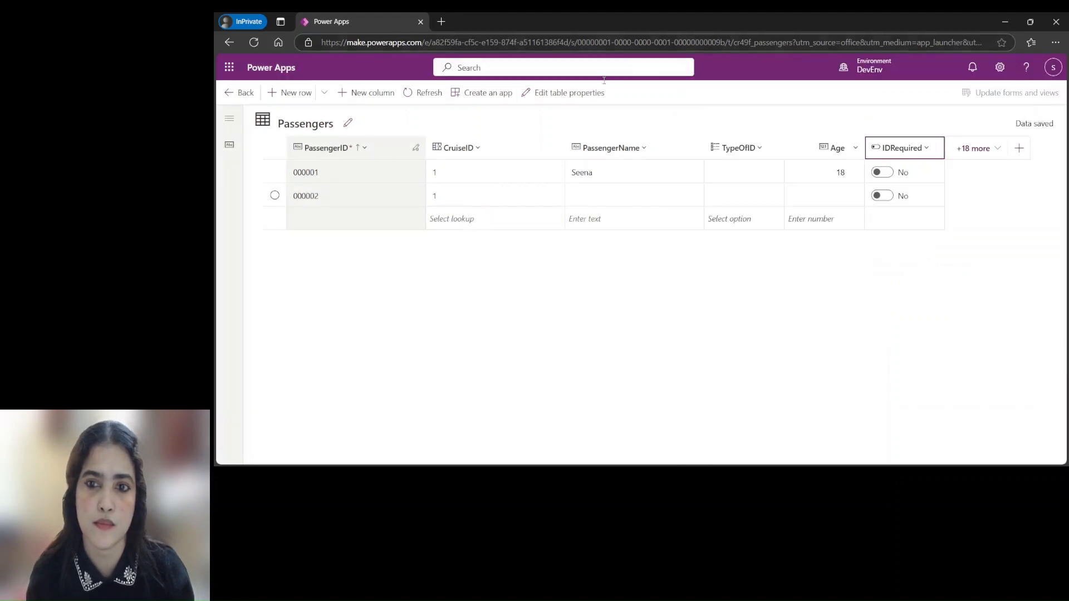
left_click(927, 149)
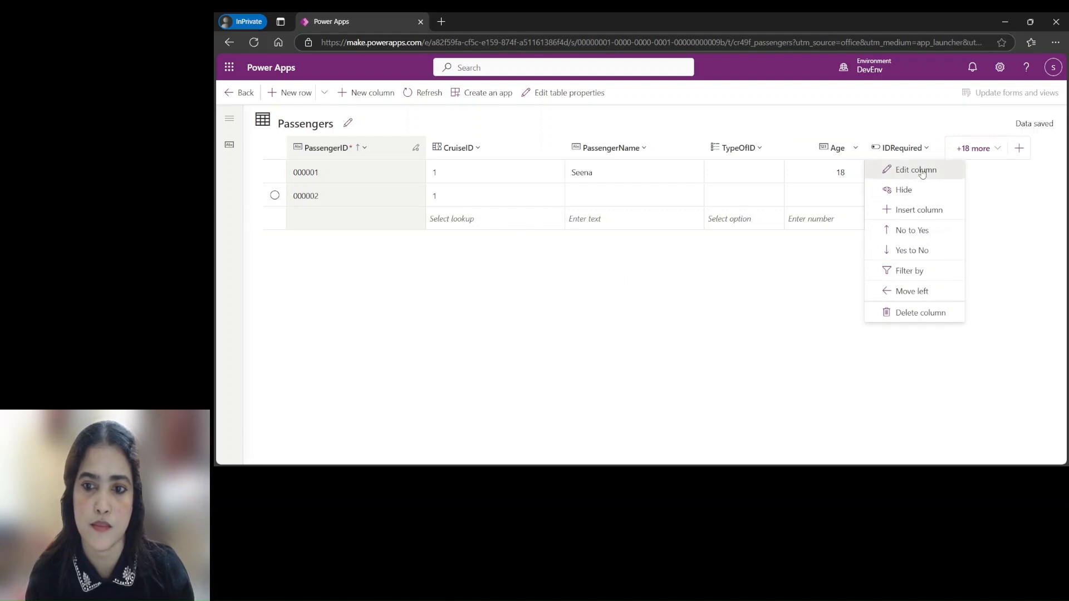
left_click(917, 170)
scroll(944, 298, "down", 2)
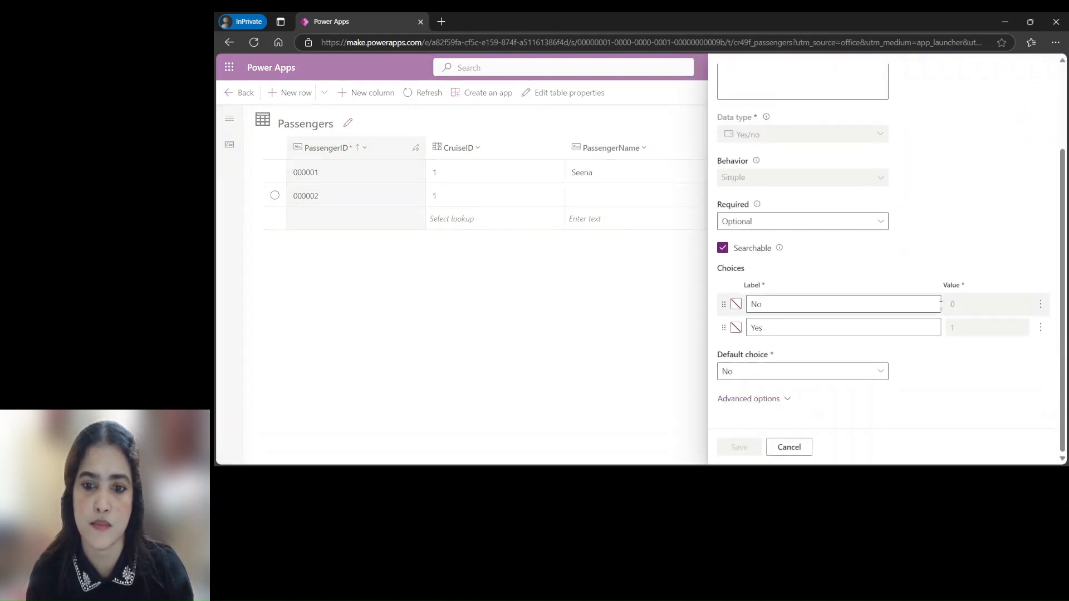
scroll(943, 266, "up", 2)
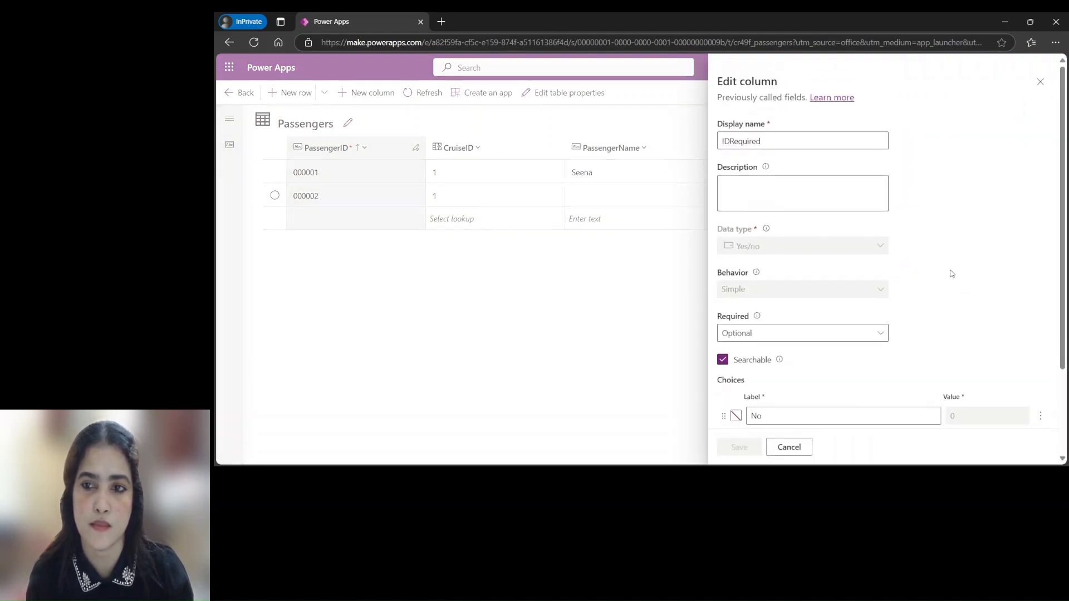
left_click(1040, 82)
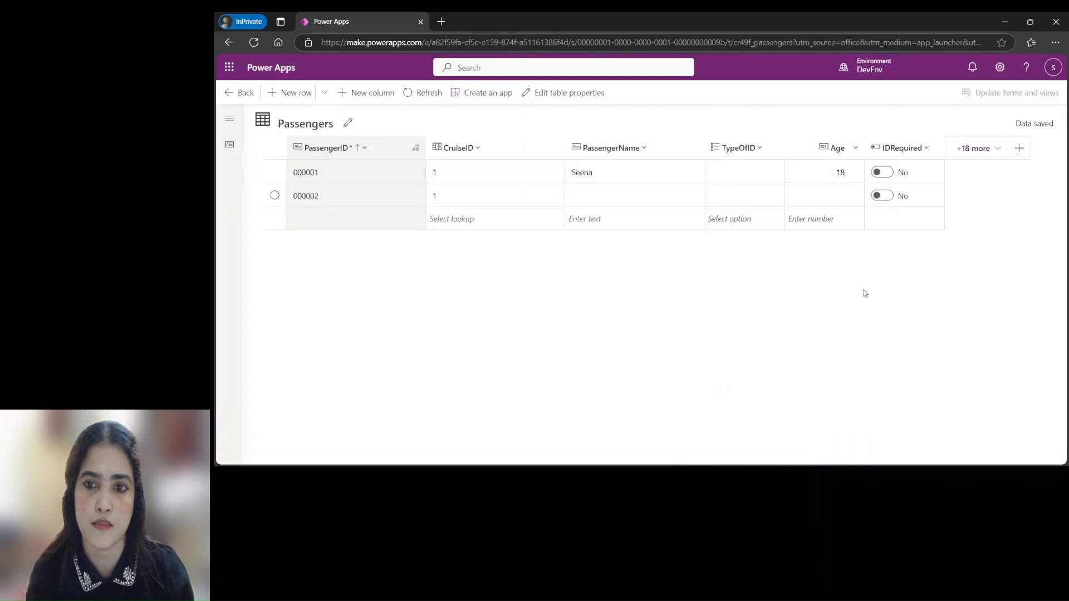
left_click(880, 147)
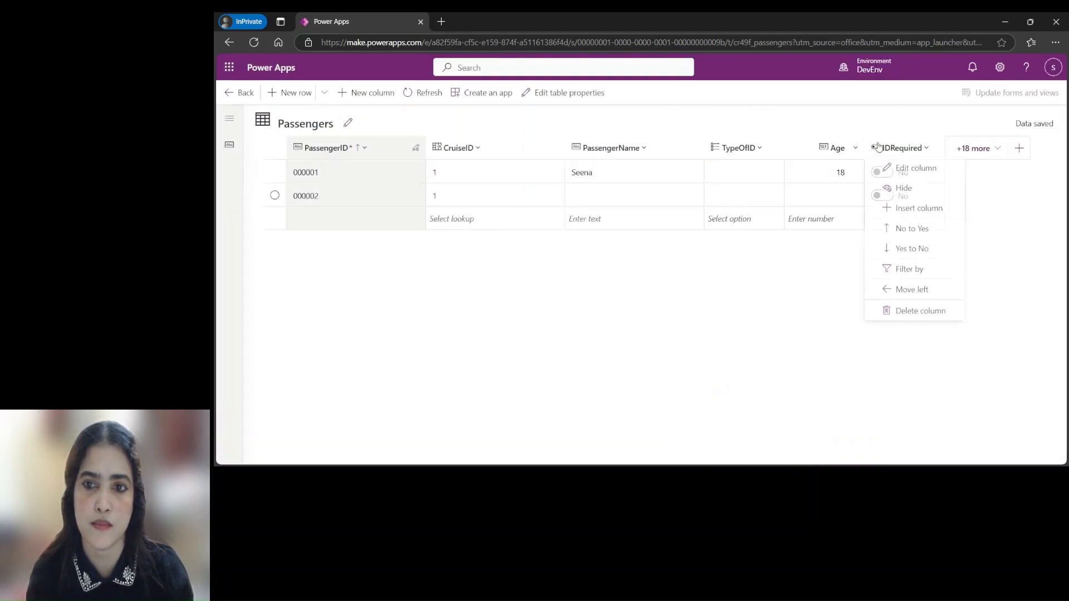
left_click(733, 299)
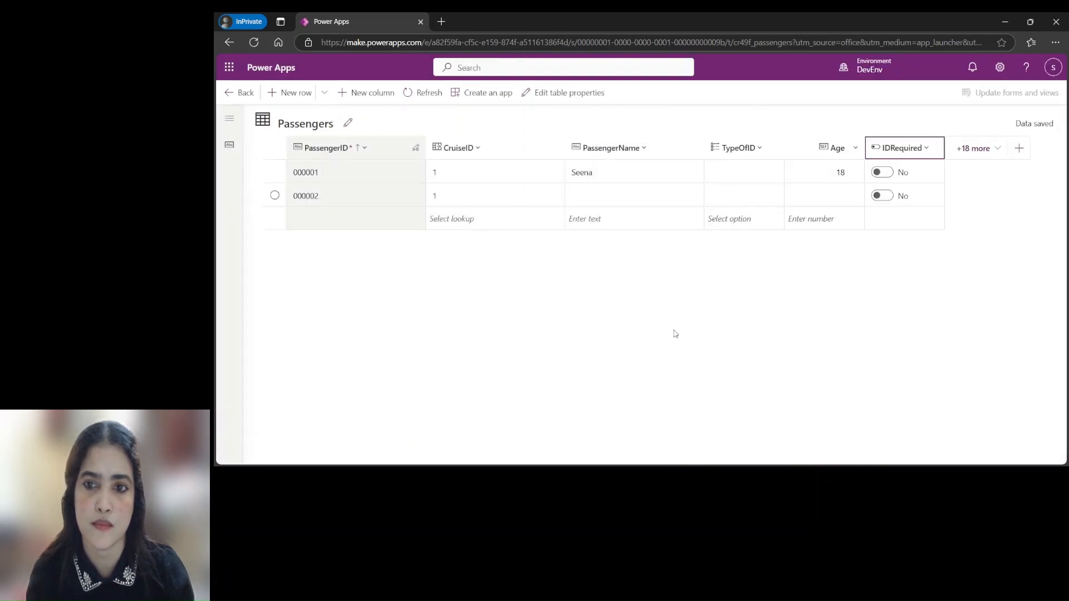
- Leave the Passengers data editor and reopen the table's rows for editing
left_click(309, 172)
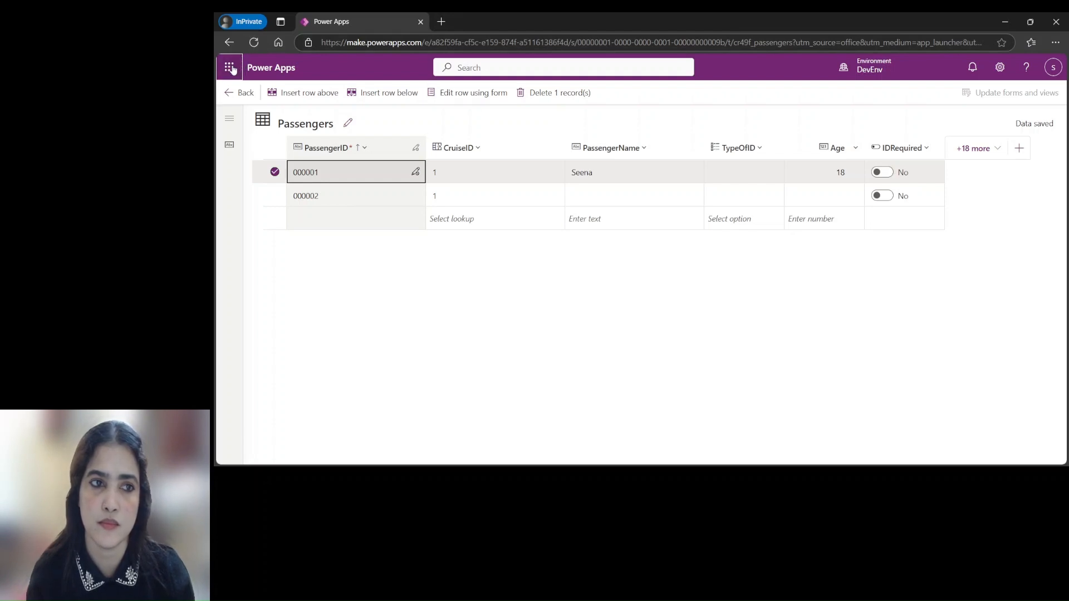
left_click(240, 92)
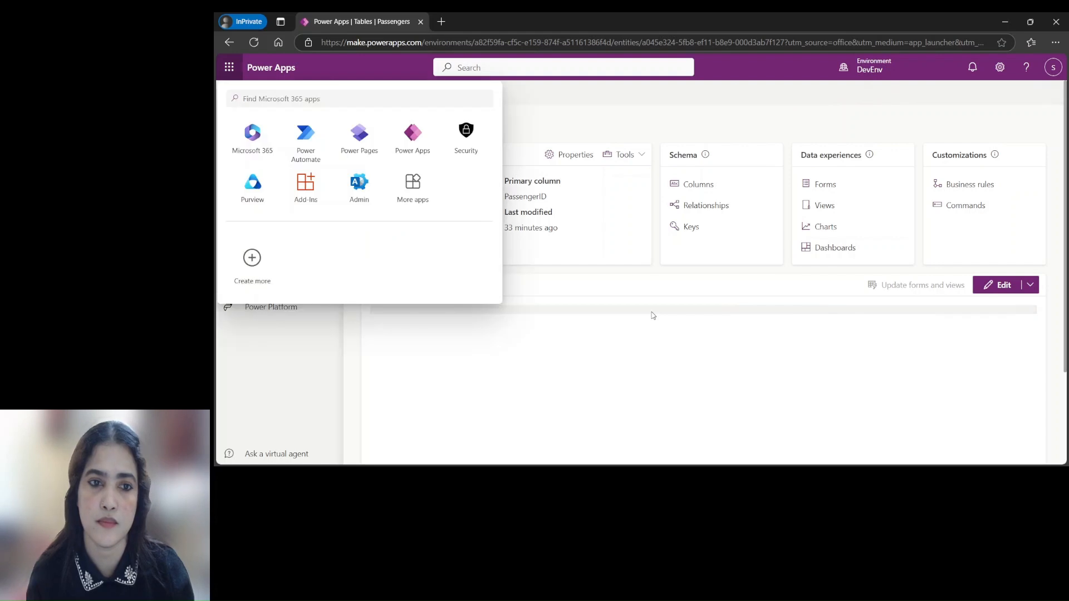
left_click(754, 378)
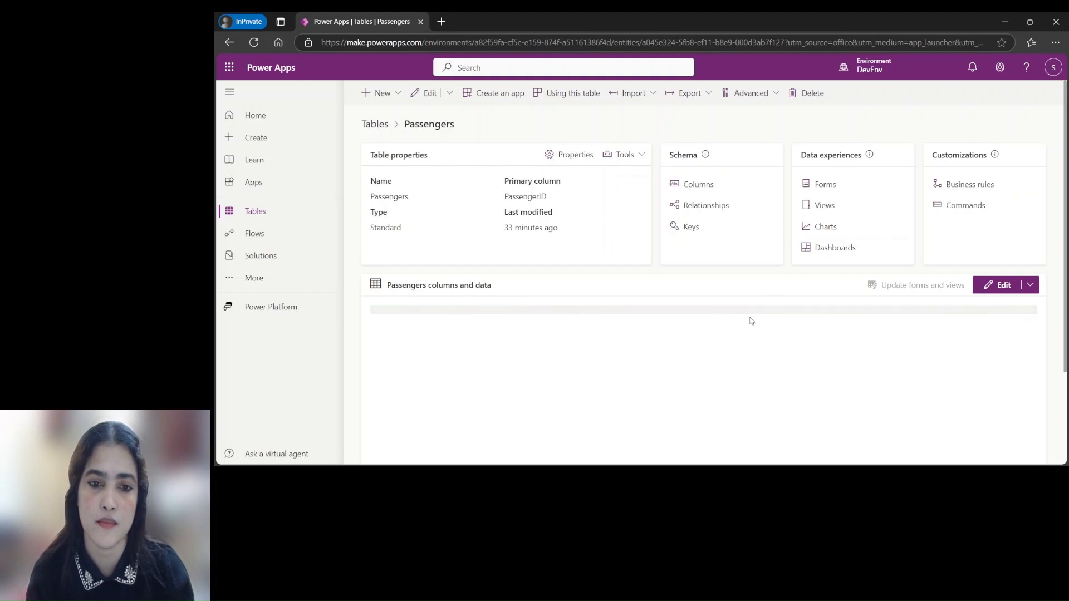
left_click(1004, 286)
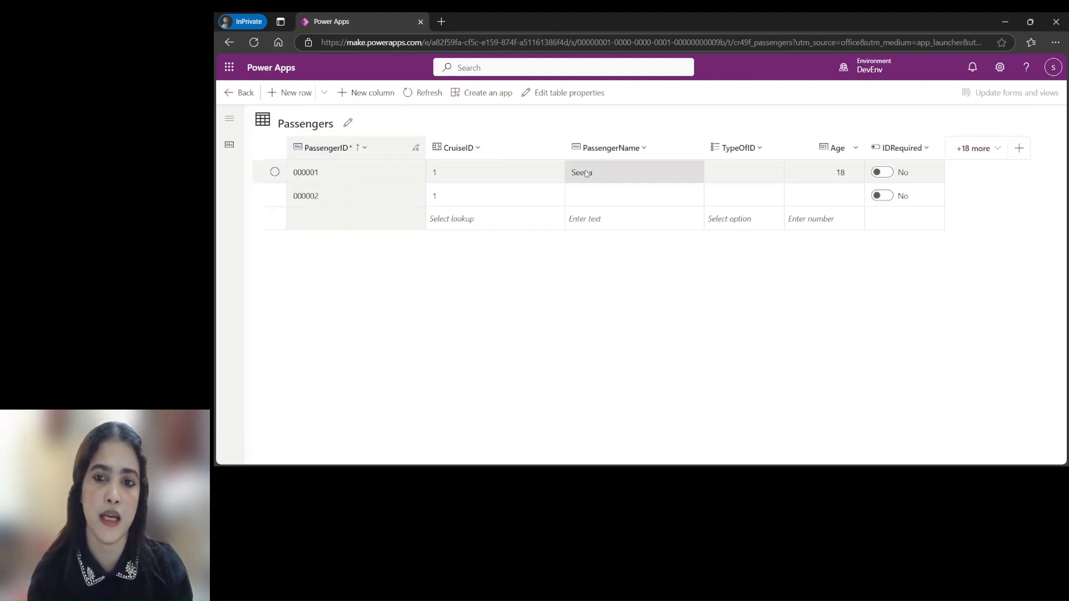
- Enter a passenger name in the second Passengers row
left_click(599, 201)
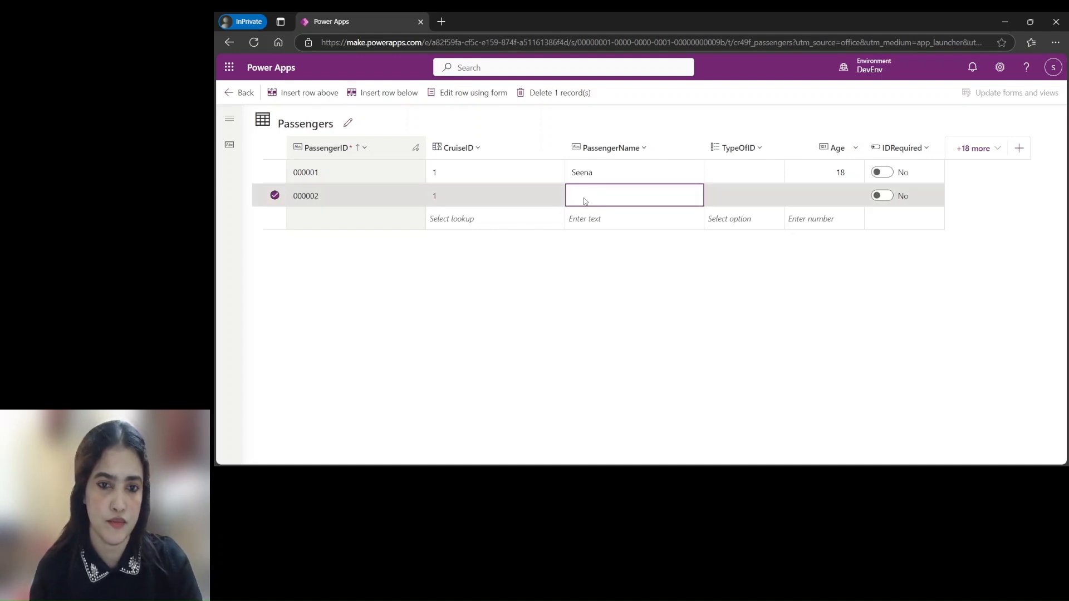
type("See")
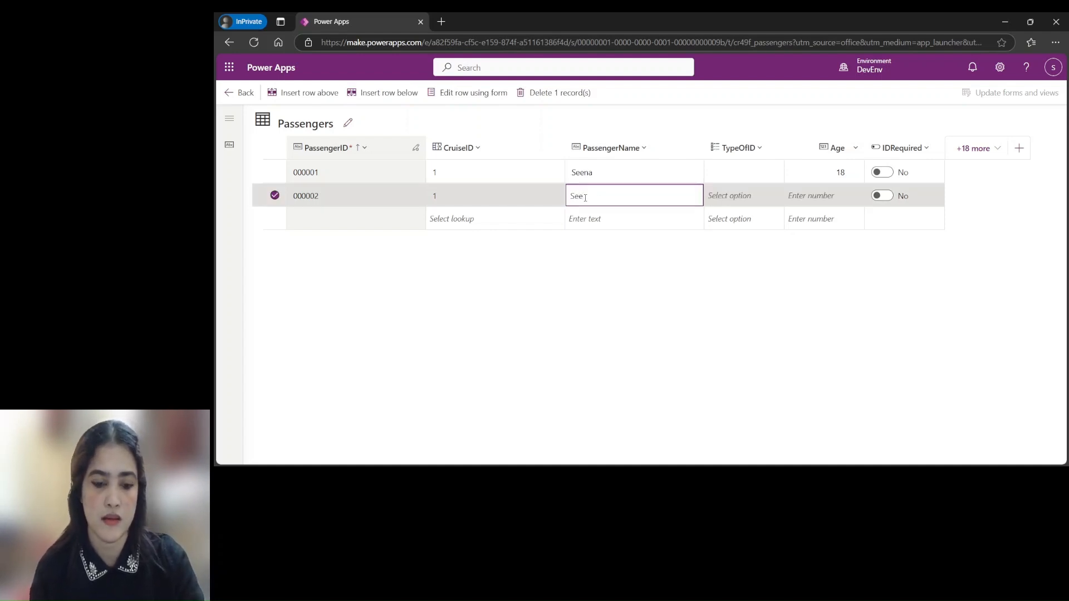
type("ma")
- Try to set TypeOfID to Passport for the second passenger
left_click(731, 194)
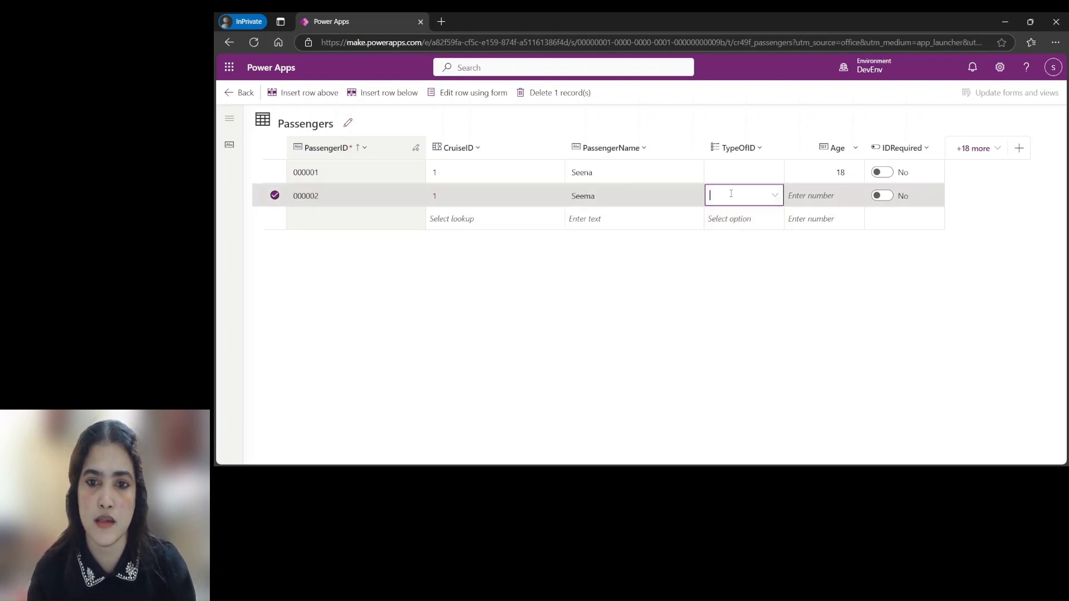
left_click(773, 197)
left_click(725, 196)
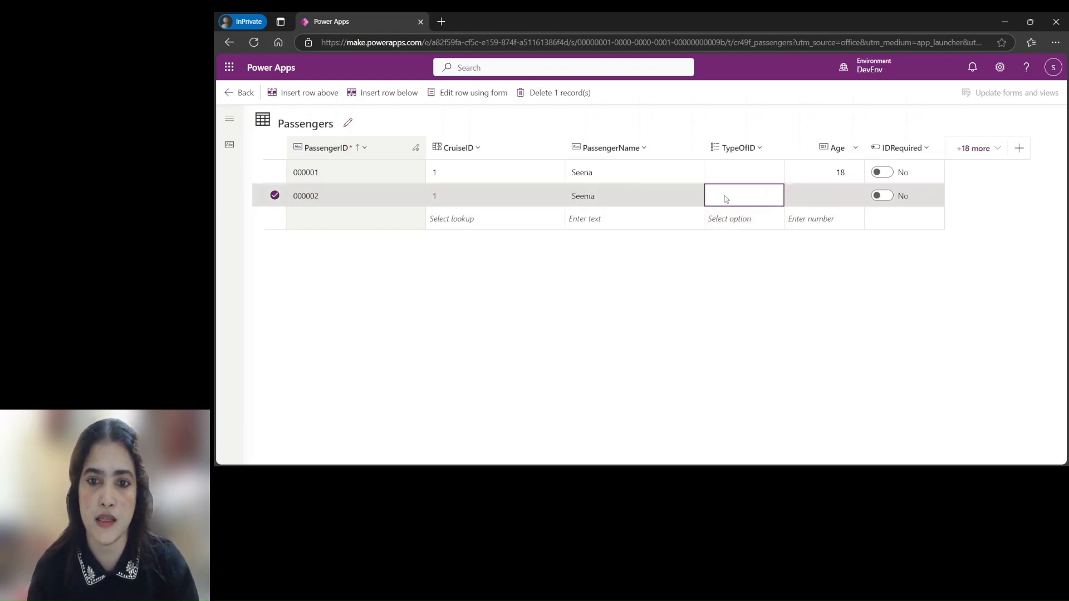
type("Passport")
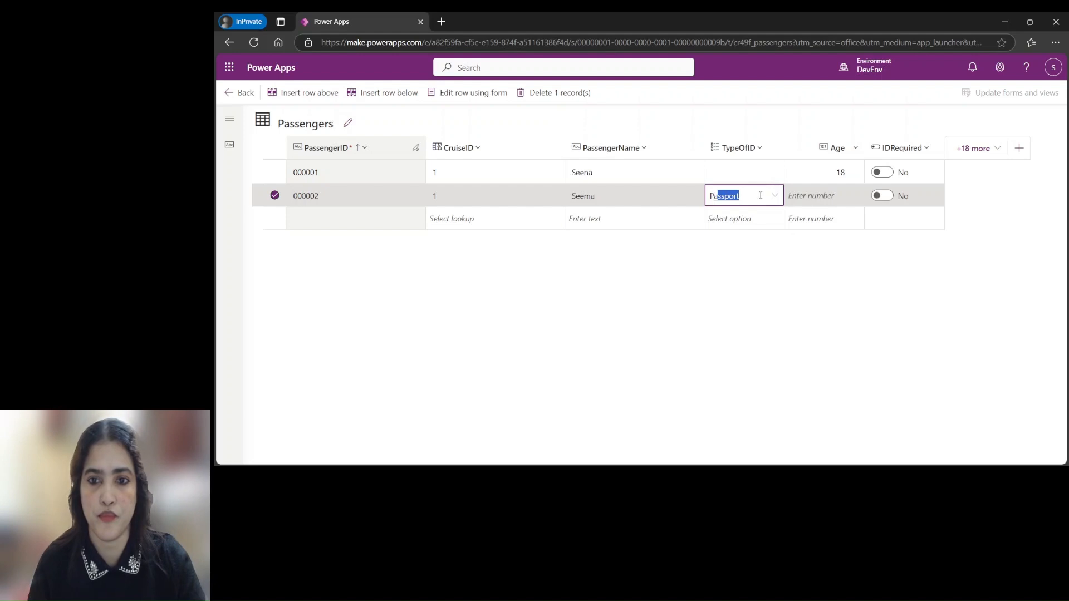
left_click(775, 196)
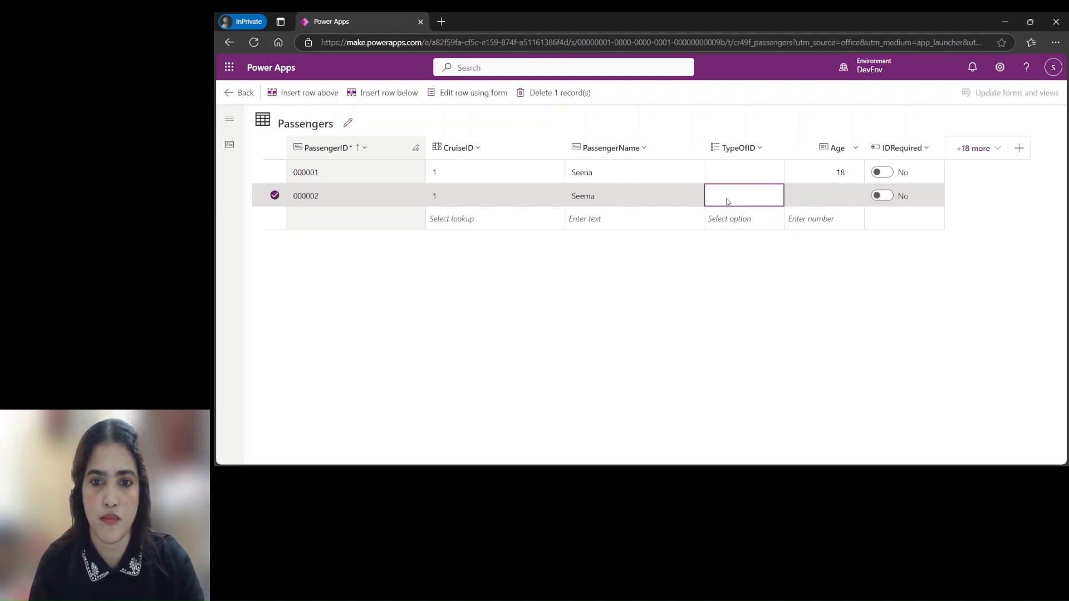
type("Passport")
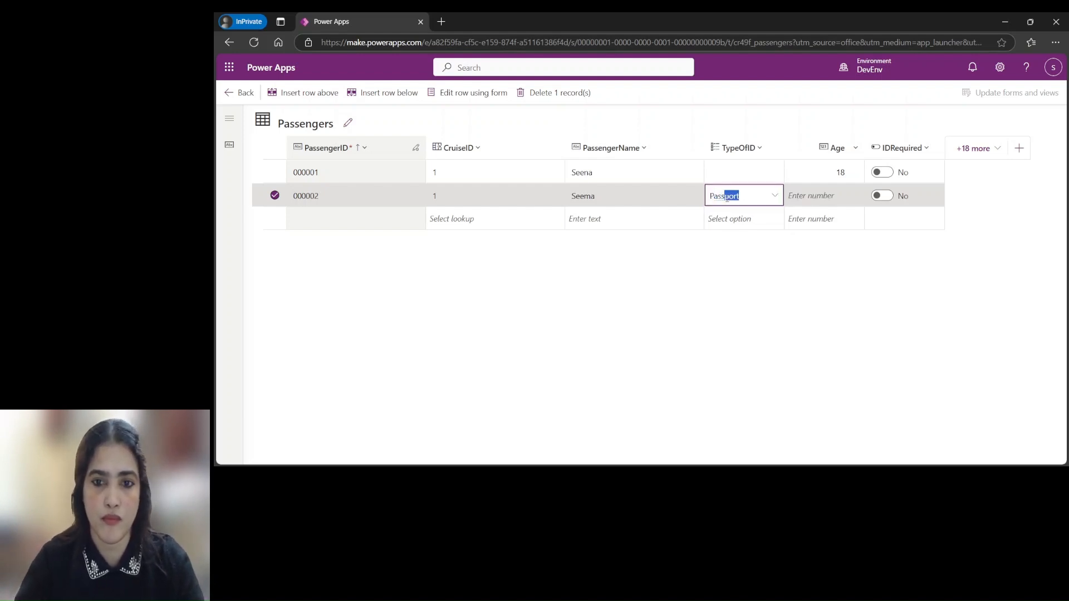
key("Return")
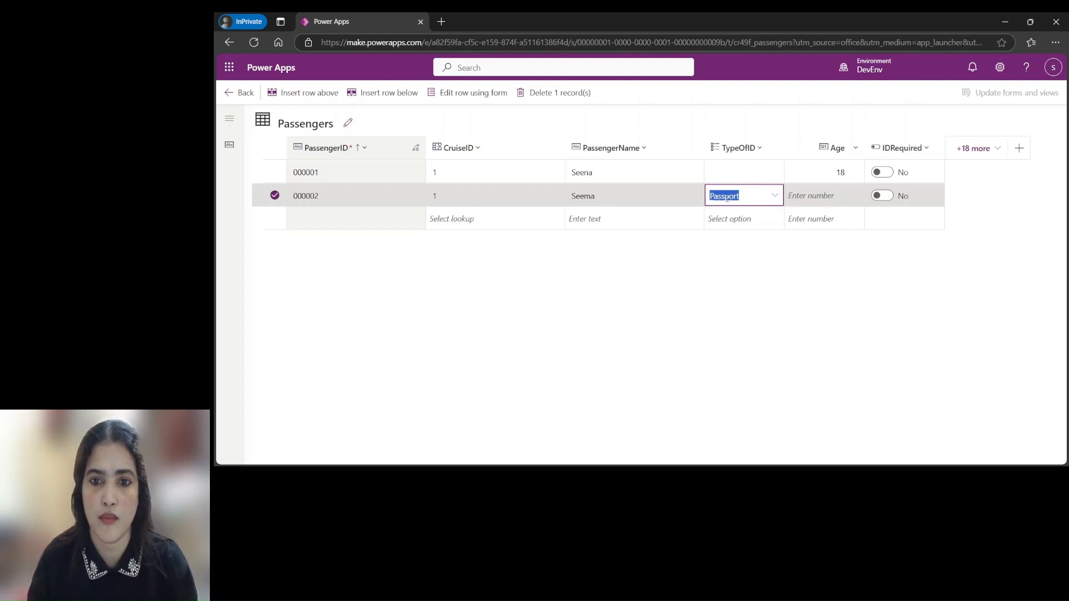
left_click(774, 195)
- Set the Age of the second passenger to 19 and commit the row
left_click(830, 197)
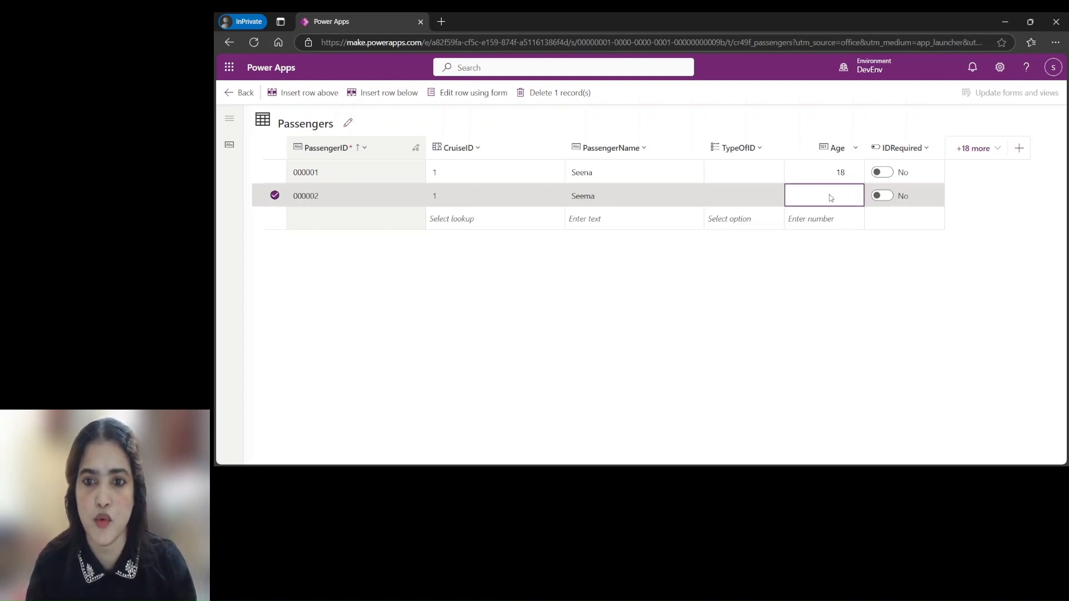
type("19")
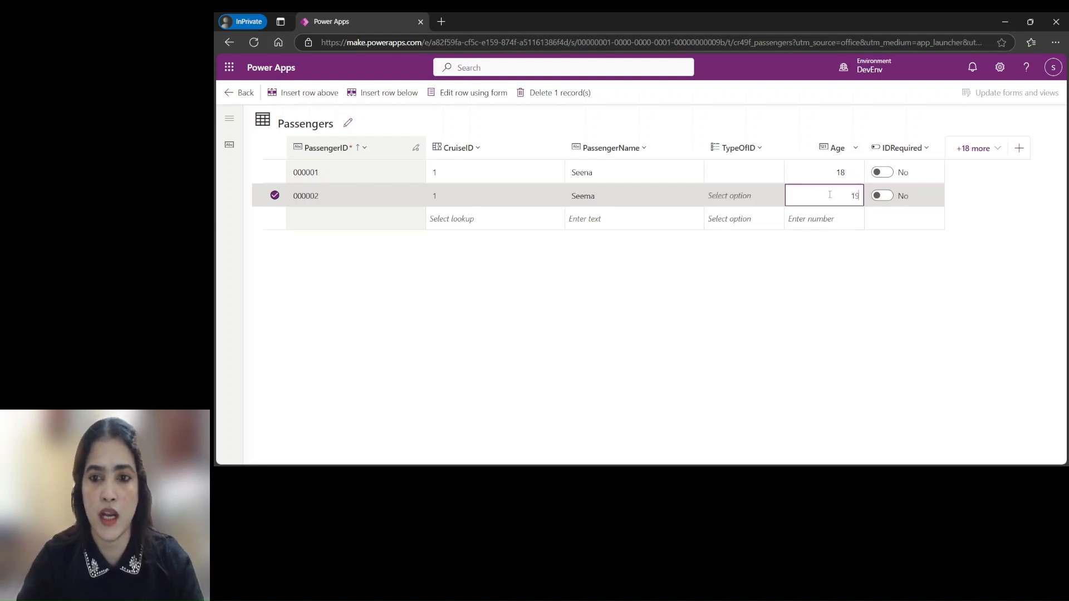
left_click(901, 264)
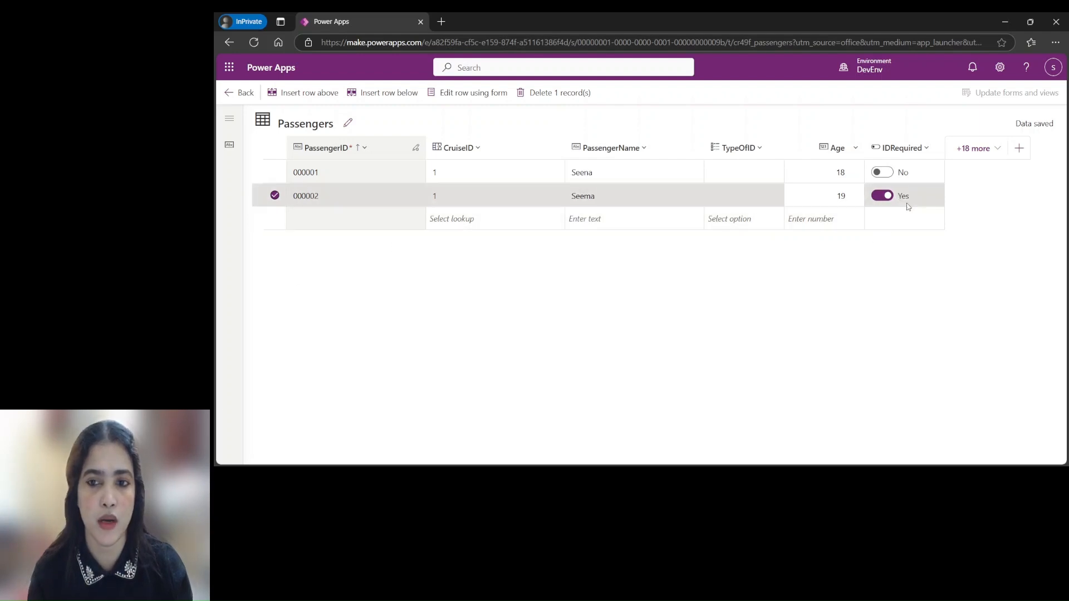
left_click(760, 172)
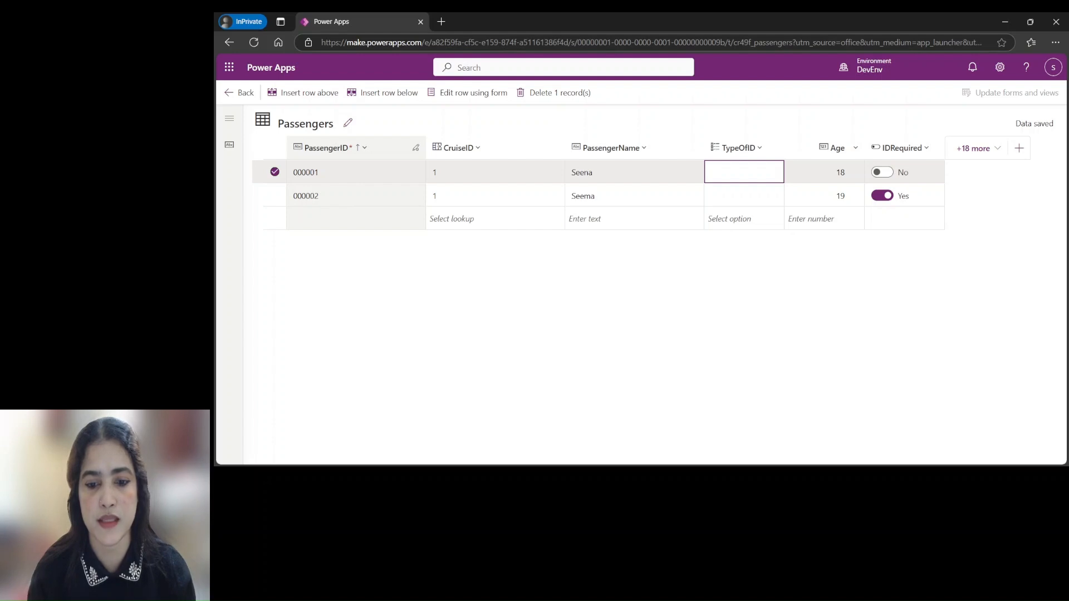
left_click(618, 476)
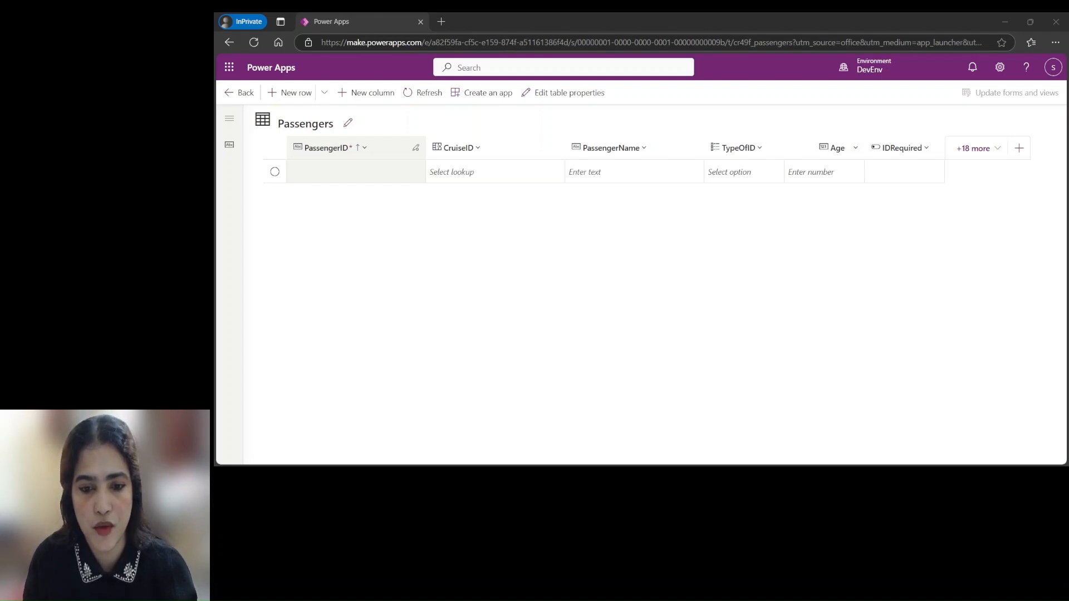
left_click(642, 443)
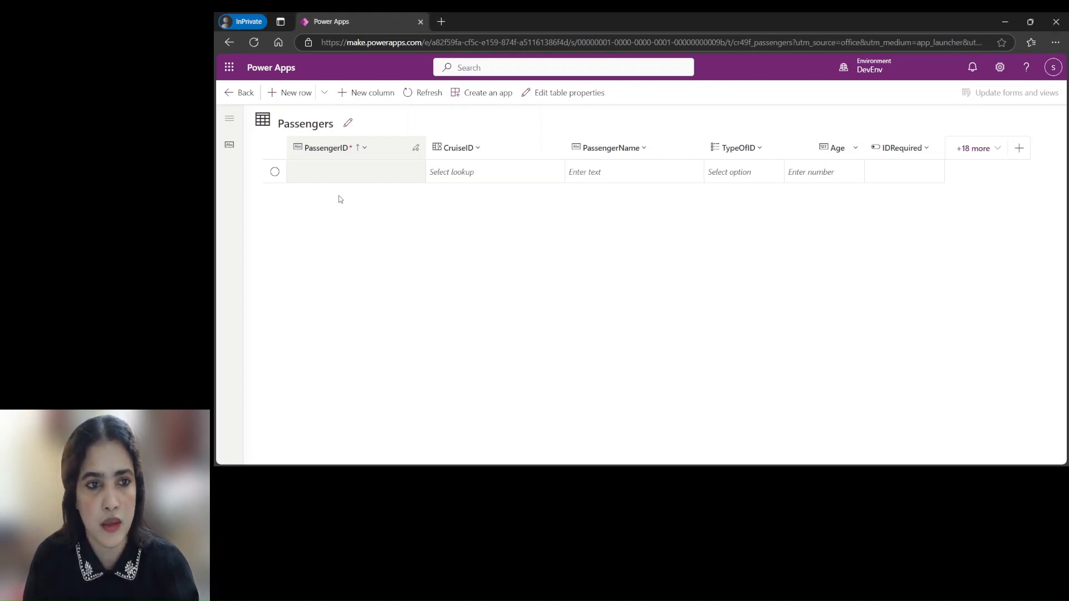
- Add a row to the empty Passengers table with CruiseID 1 and enter the passenger's name
left_click(494, 174)
left_click(457, 195)
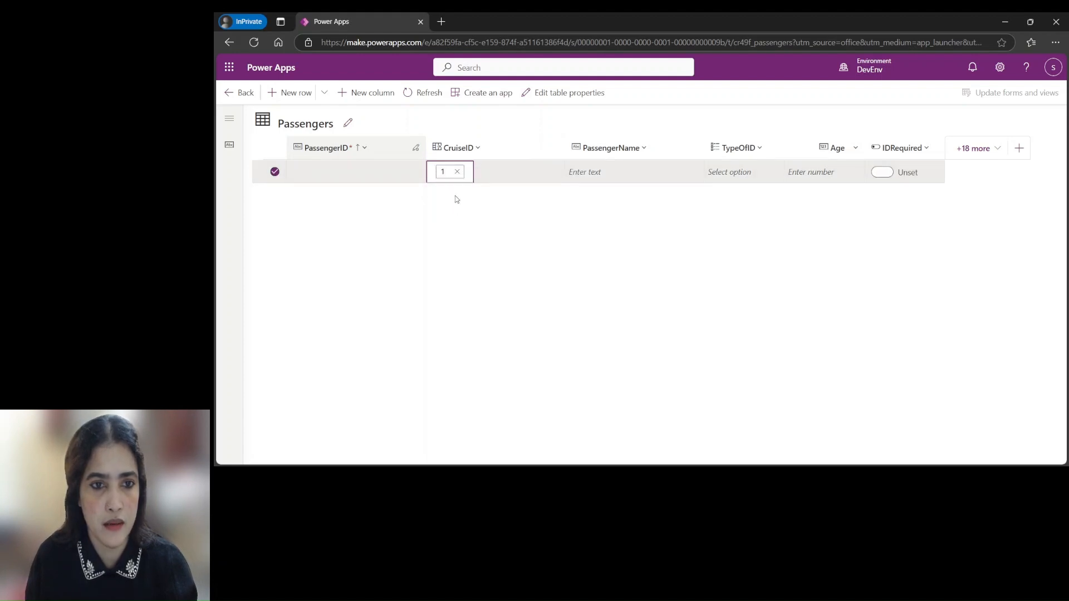
left_click(606, 175)
type("eena")
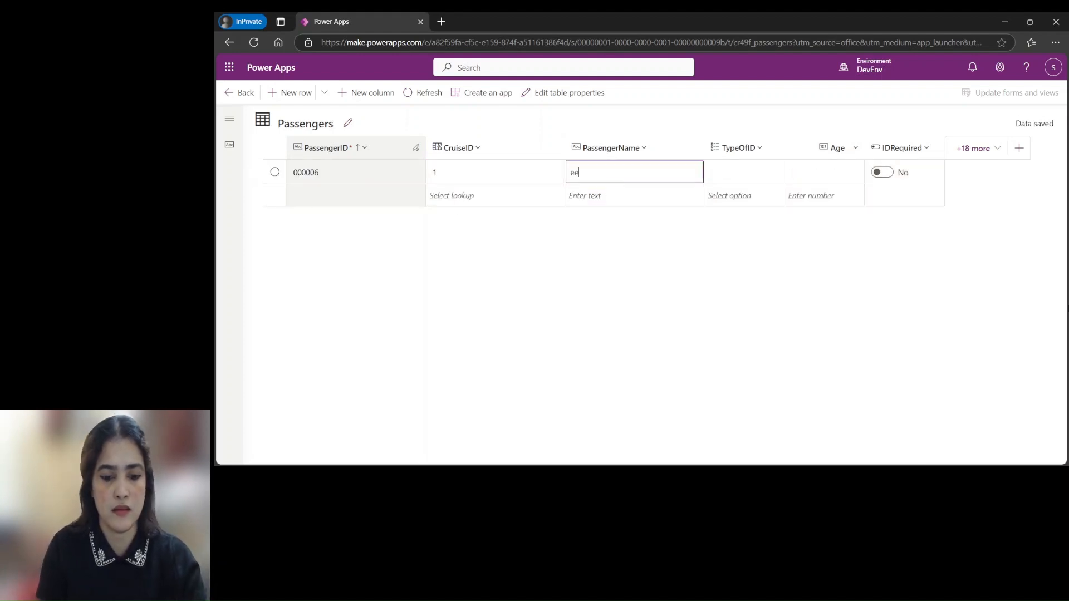
key("BackSpace")
key("BackSpace")
key("BackSpace")
key("BackSpace")
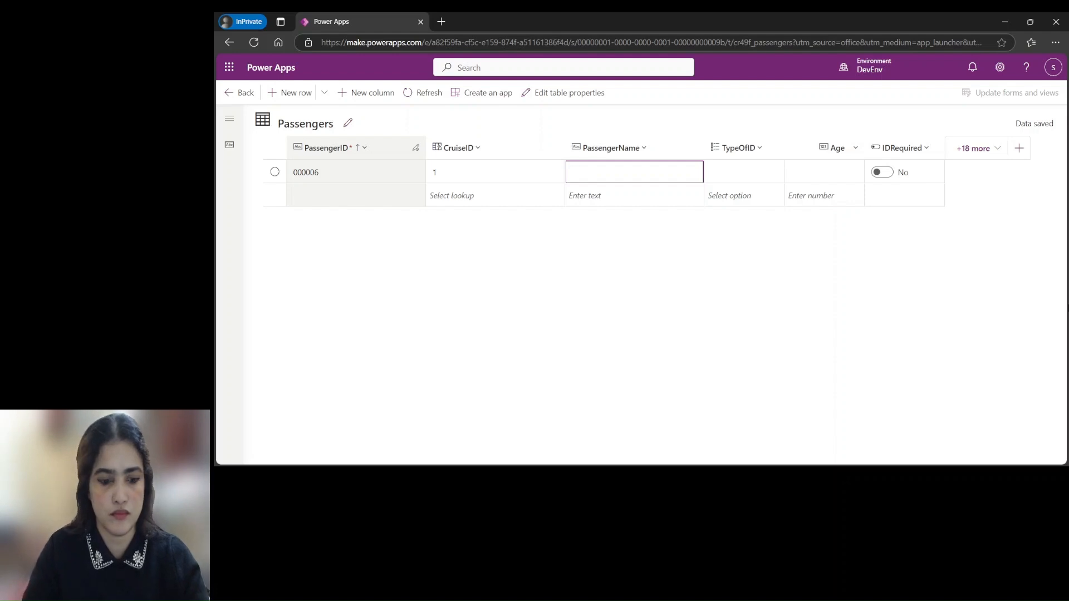
type("Seena")
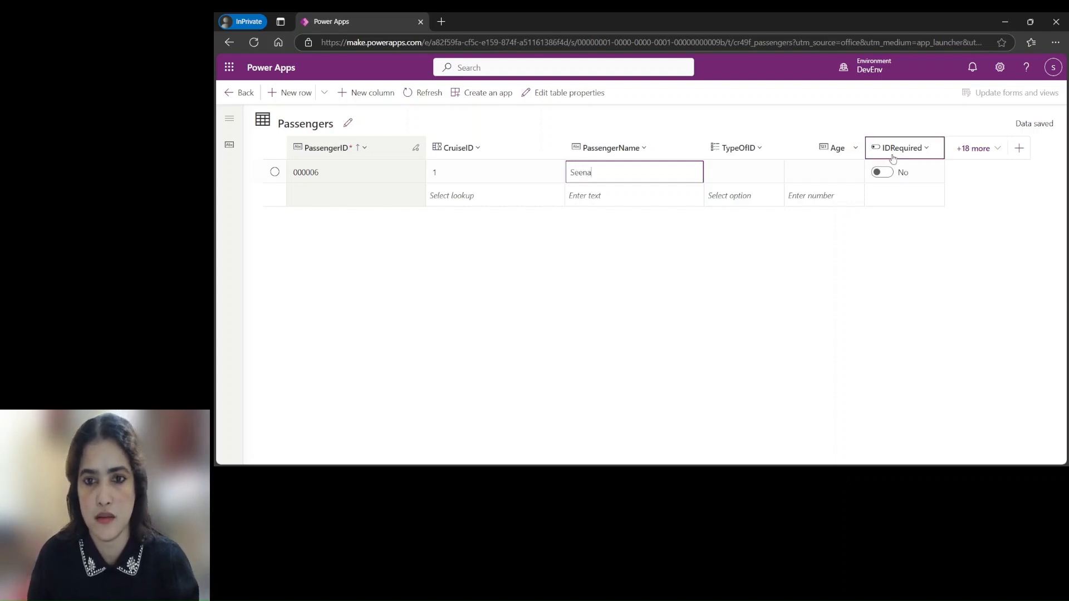
- Try to enter Passport as the TypeOfID in the new Passengers row
left_click(758, 172)
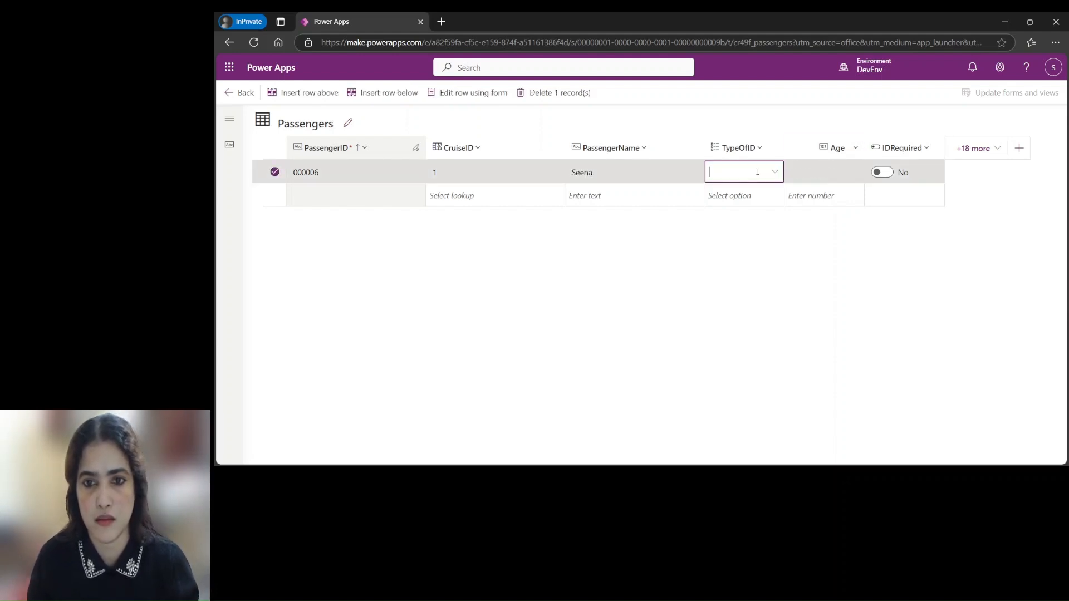
type("Pass")
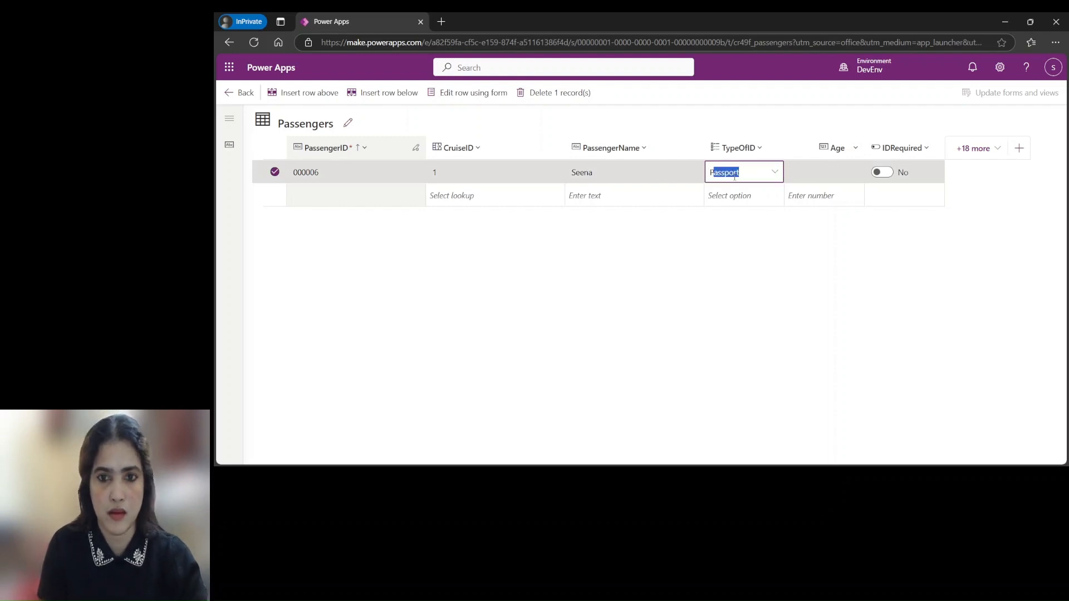
type("port")
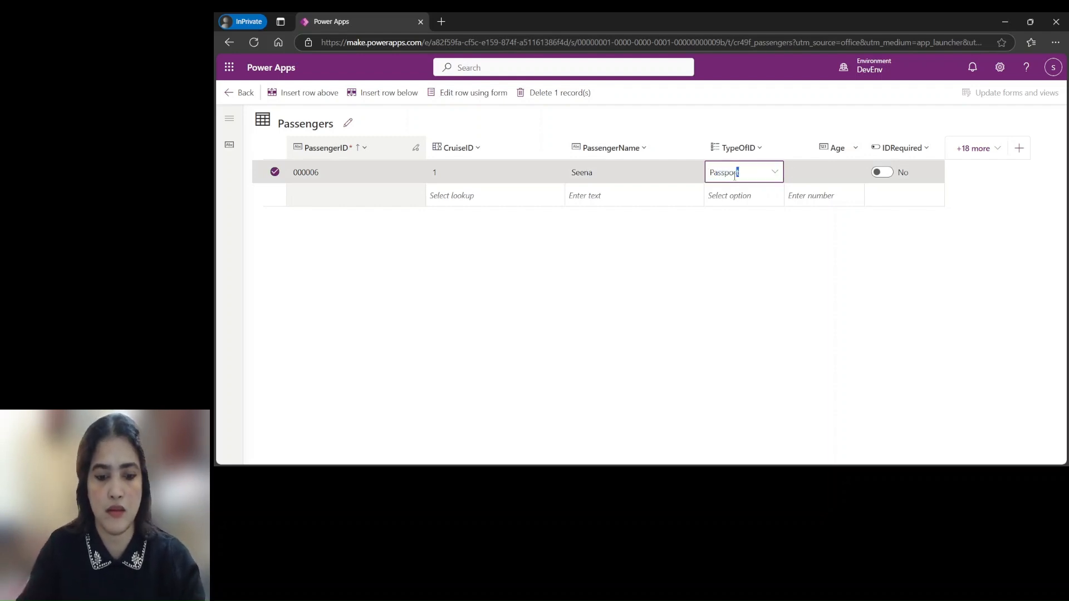
key("BackSpace")
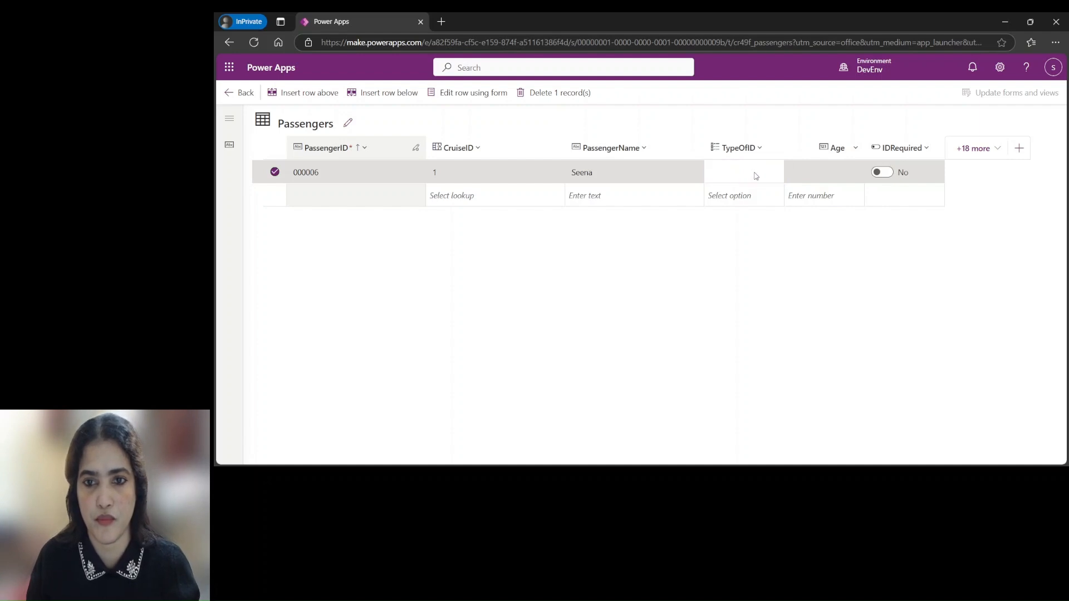
- Set the new passenger's Age to 18 and commit the row
left_click(813, 171)
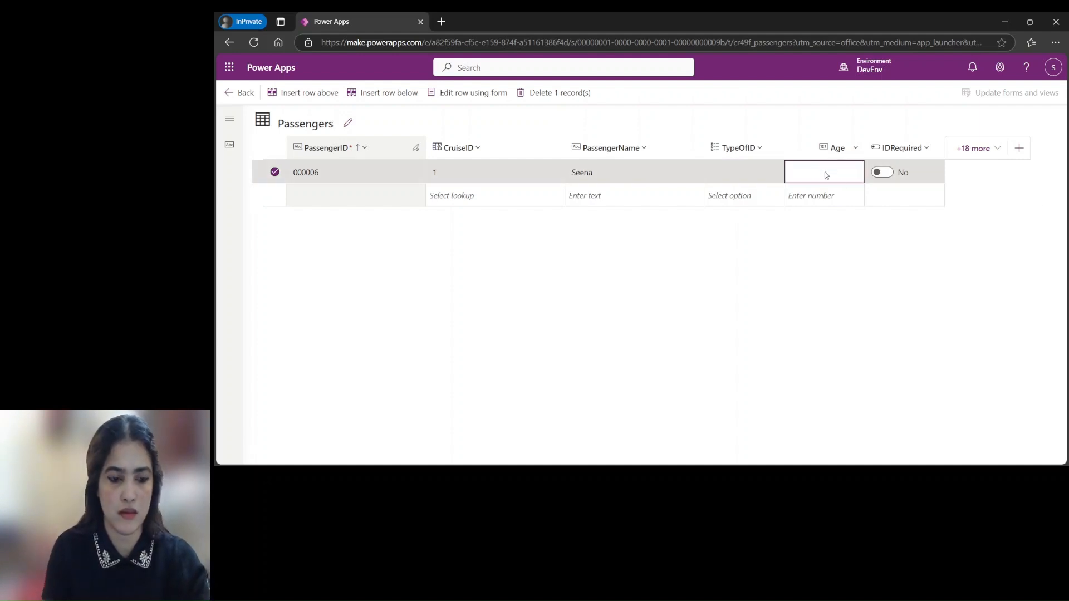
type("18")
left_click(874, 237)
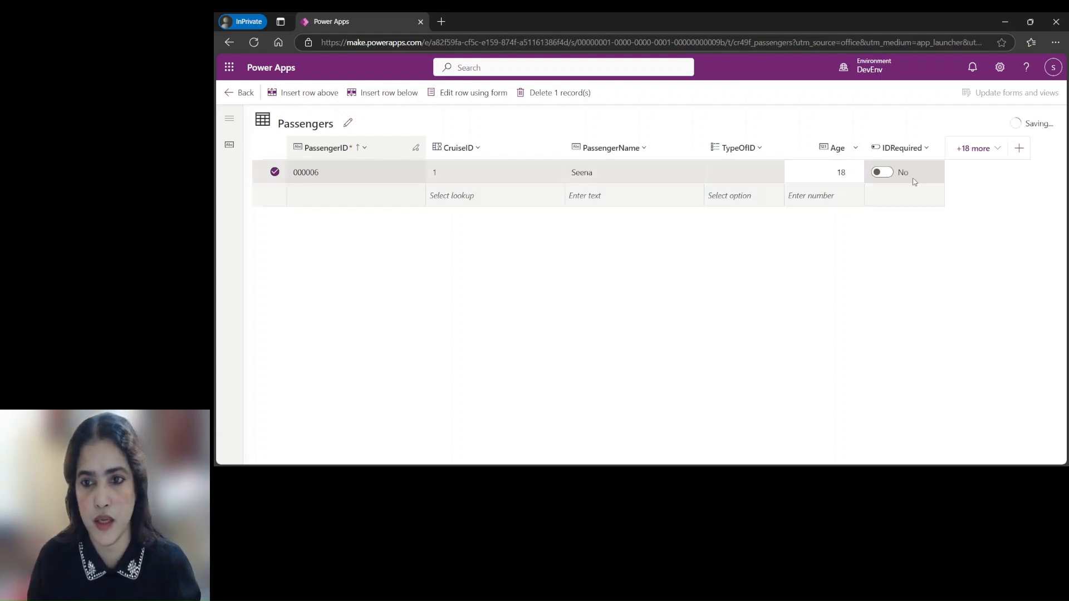
- Choose Passport as the TypeOfID for the 18-year-old passenger
left_click(759, 175)
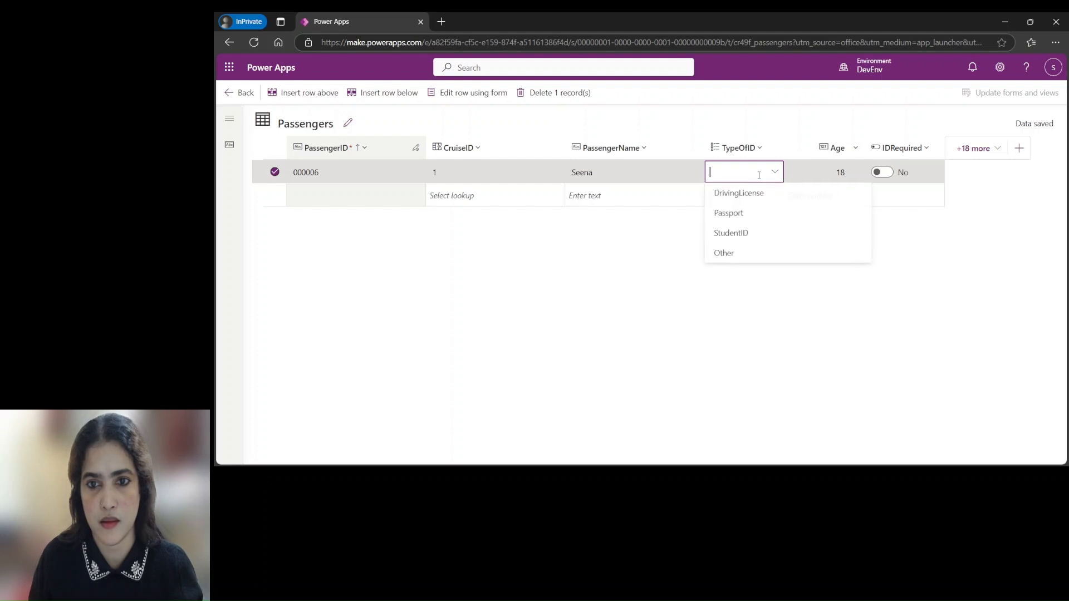
left_click(758, 175)
left_click(756, 174)
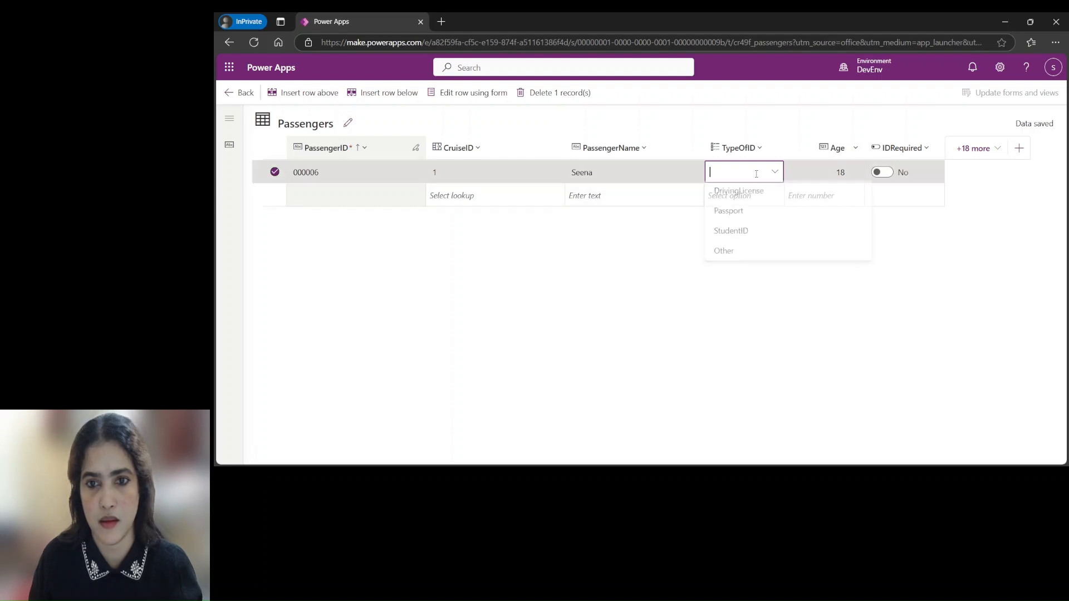
left_click(722, 214)
- Add a second Passengers row with CruiseID 1 and enter the passenger's name
left_click(471, 196)
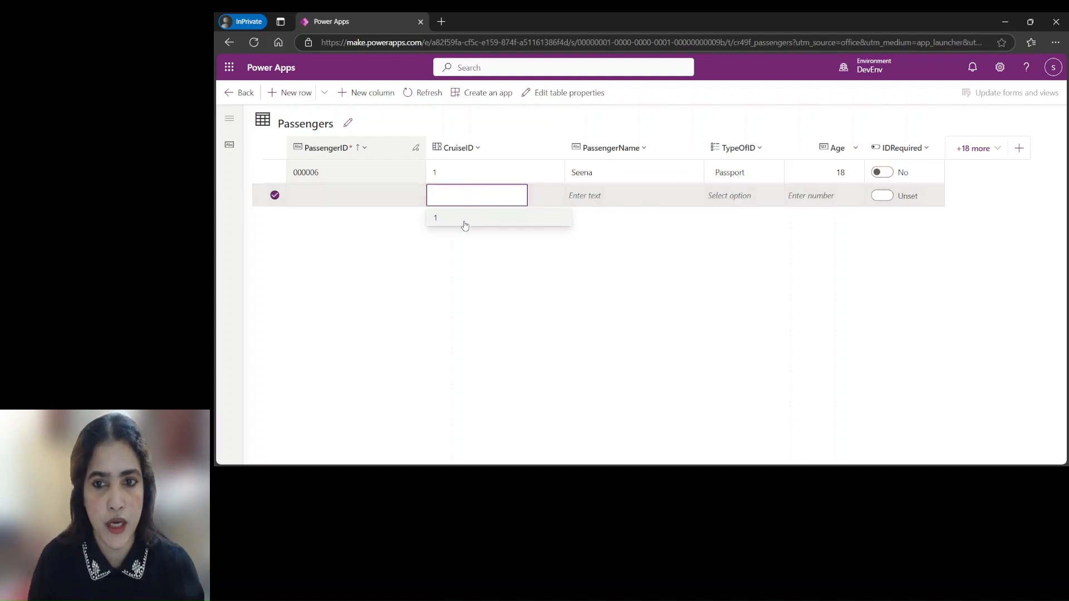
left_click(465, 219)
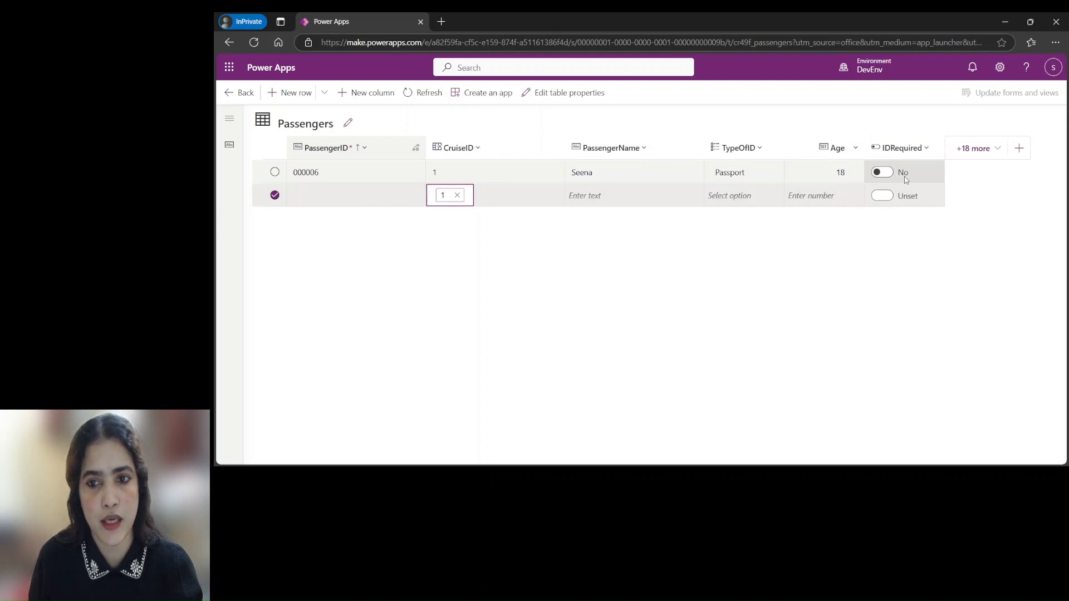
left_click(618, 197)
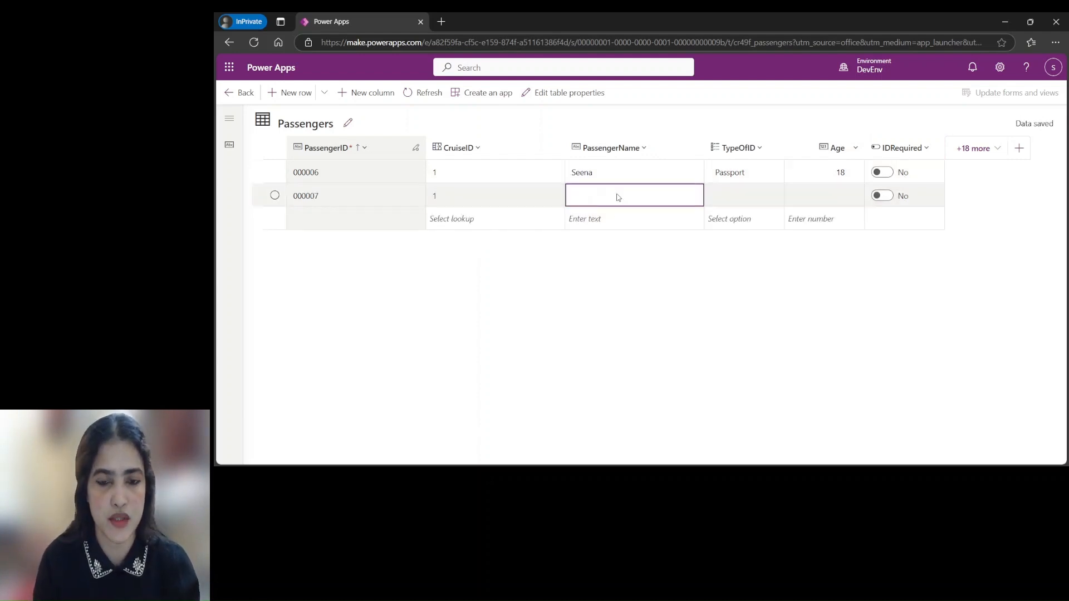
type("Seema")
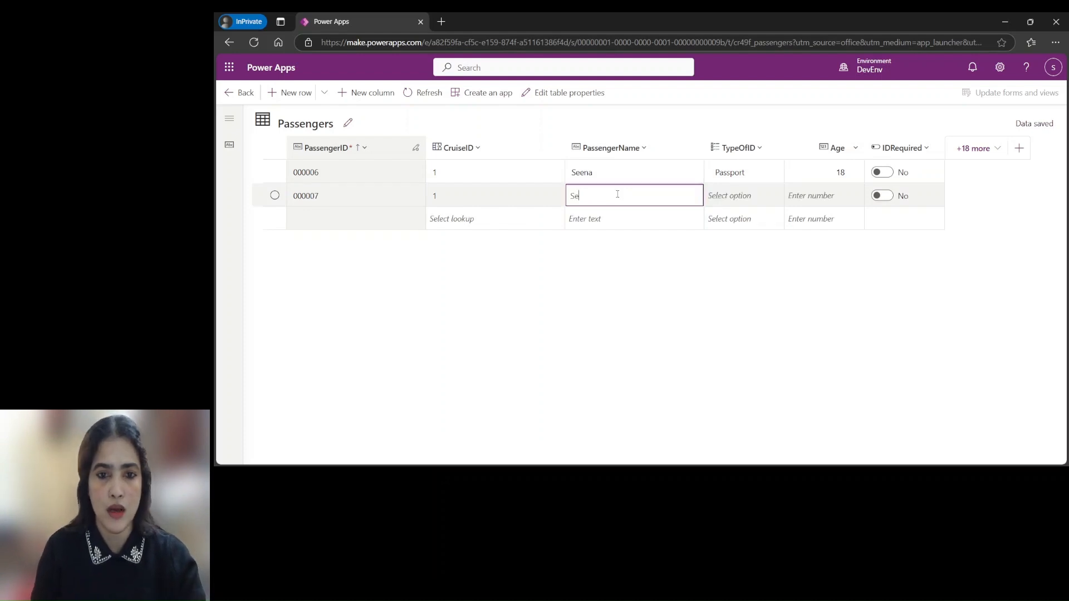
- Set the second passenger's TypeOfID to DrivingLicense and Age to 19, and commit the row
left_click(711, 204)
left_click(711, 203)
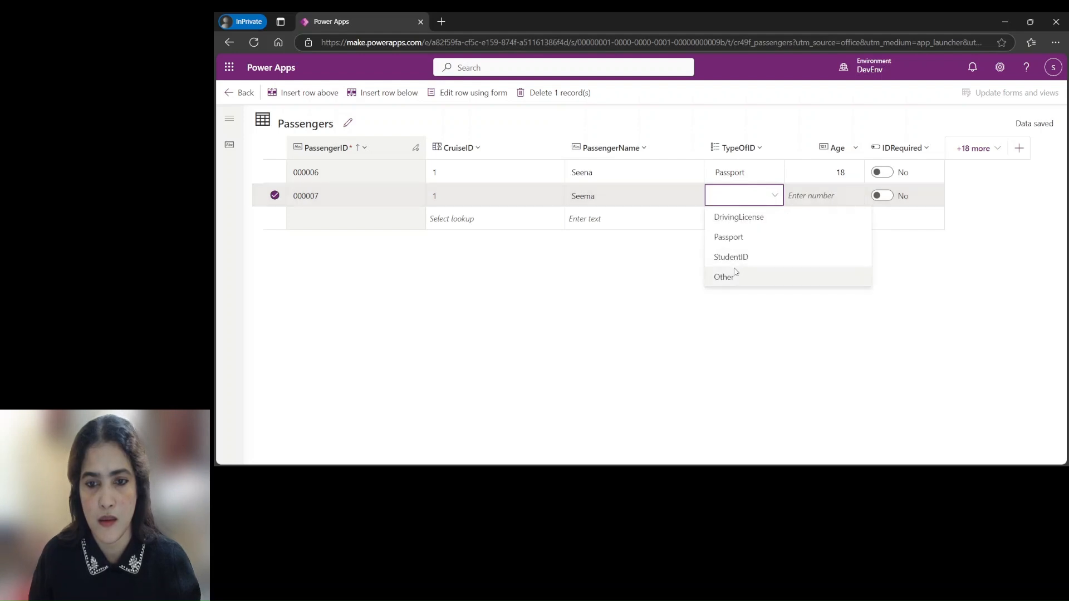
left_click(740, 217)
left_click(822, 197)
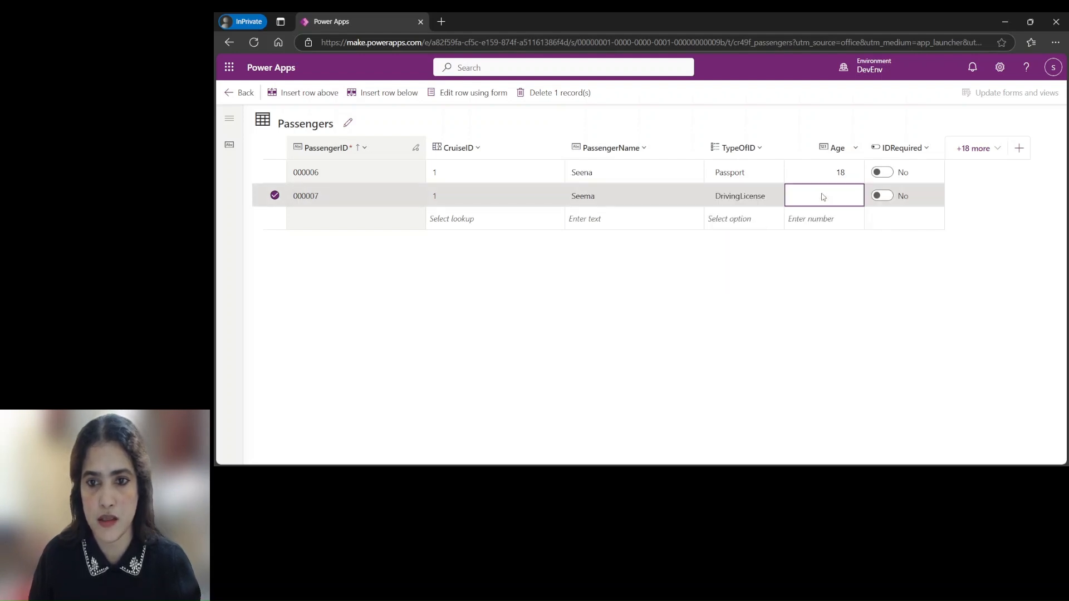
type("20")
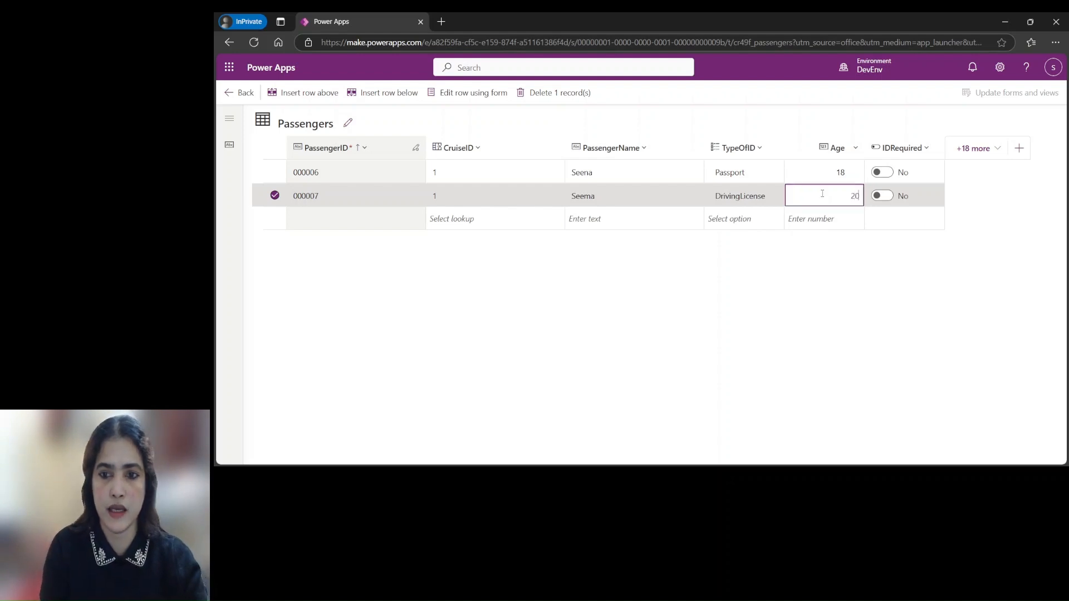
type("9")
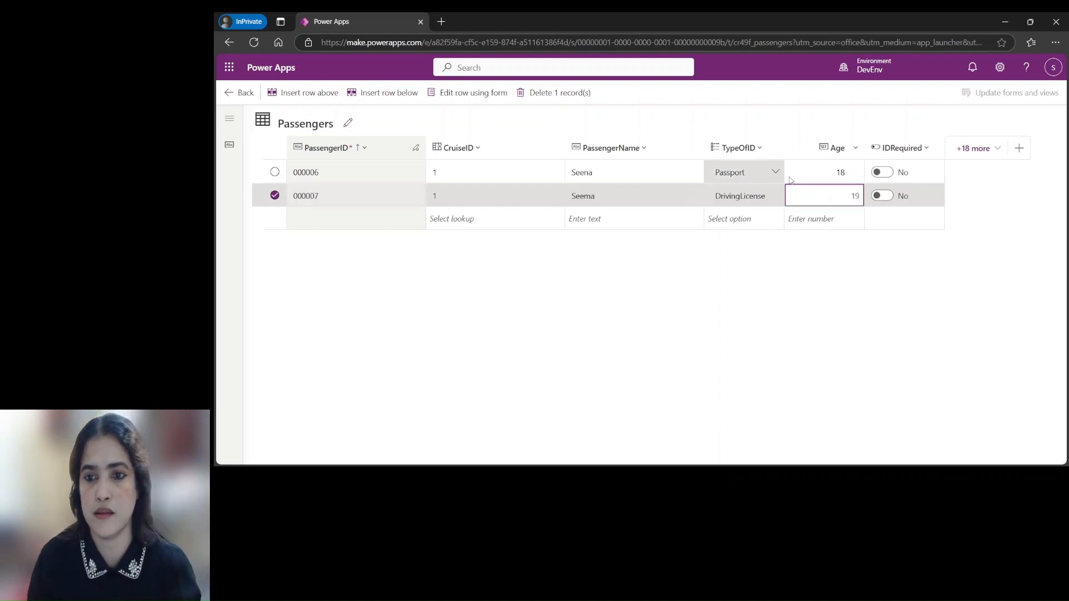
left_click(924, 212)
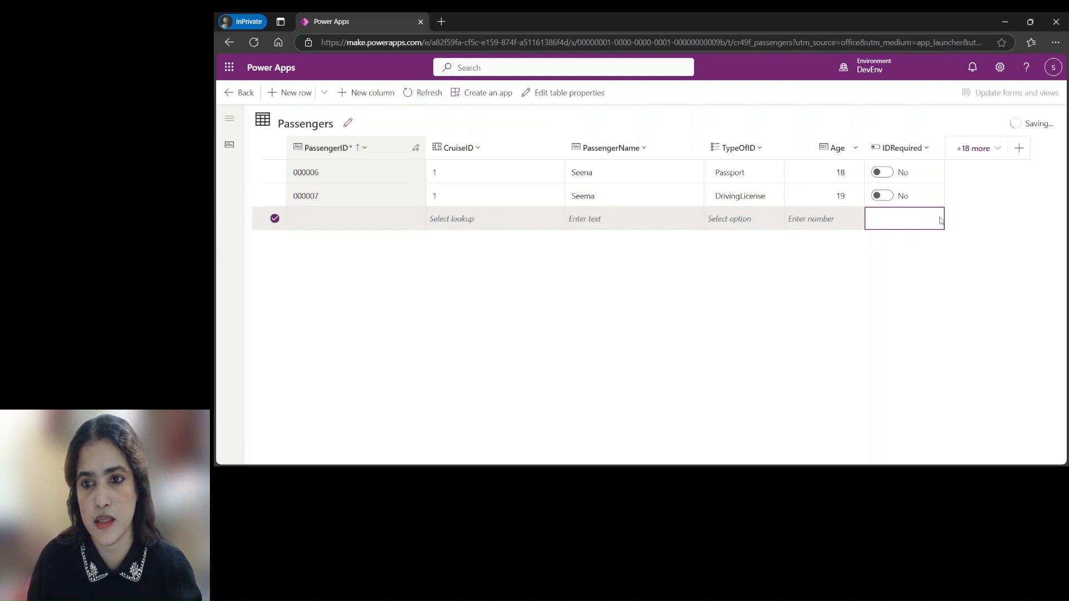
left_click(882, 196)
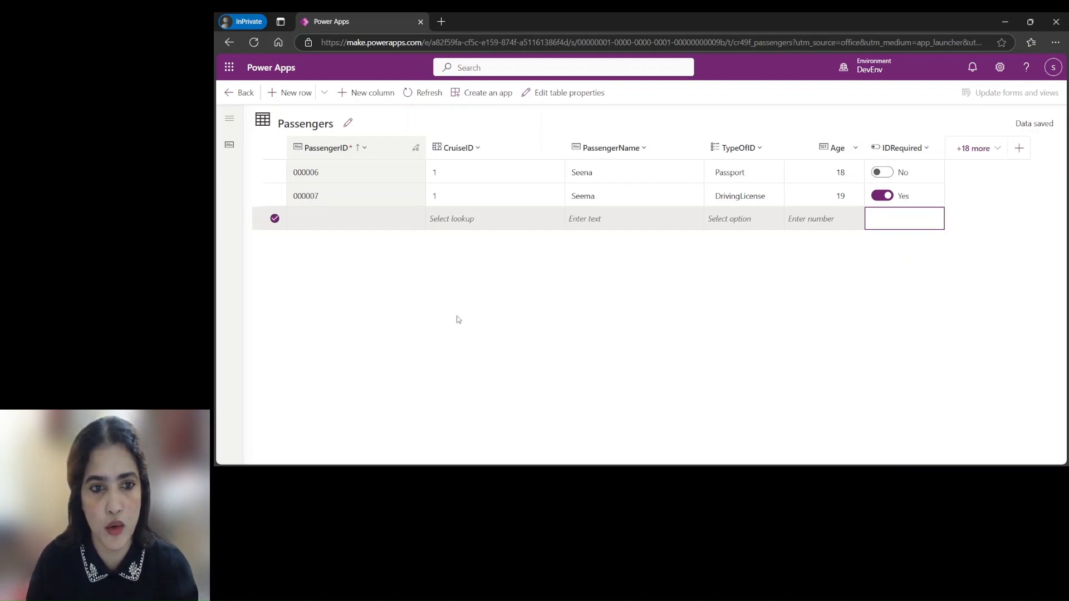
- Add a third Passengers row with CruiseID 1 and fill in the passenger's name
left_click(364, 220)
left_click(440, 218)
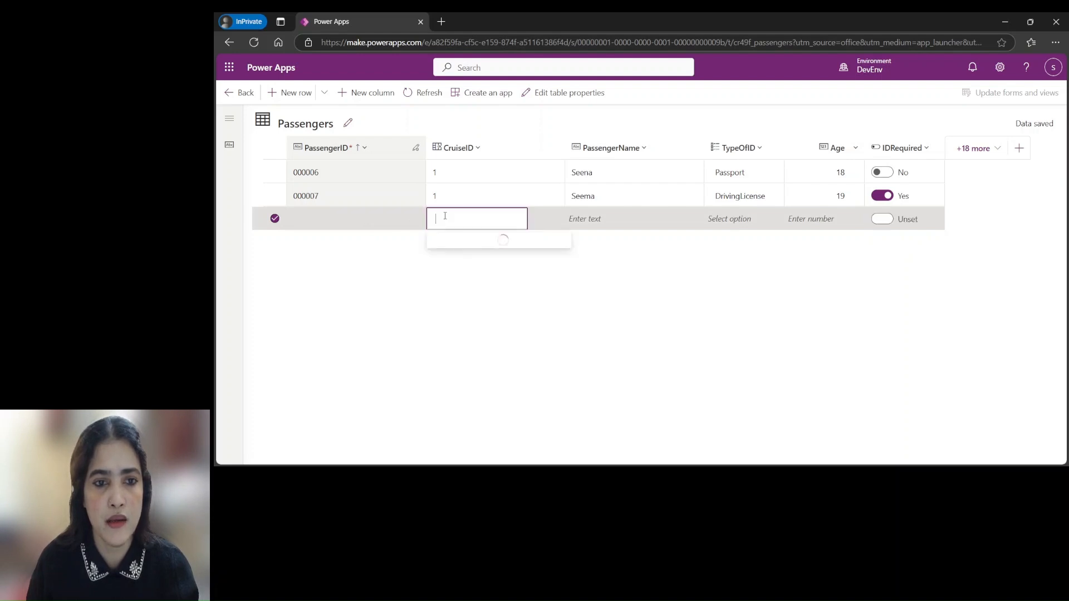
left_click(451, 241)
left_click(600, 219)
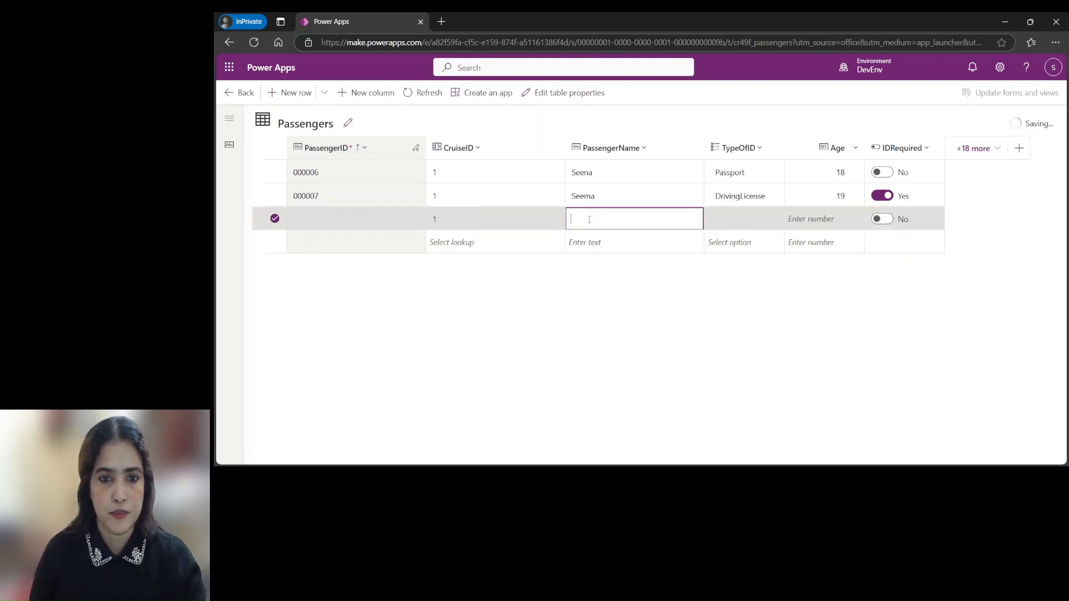
type("ana")
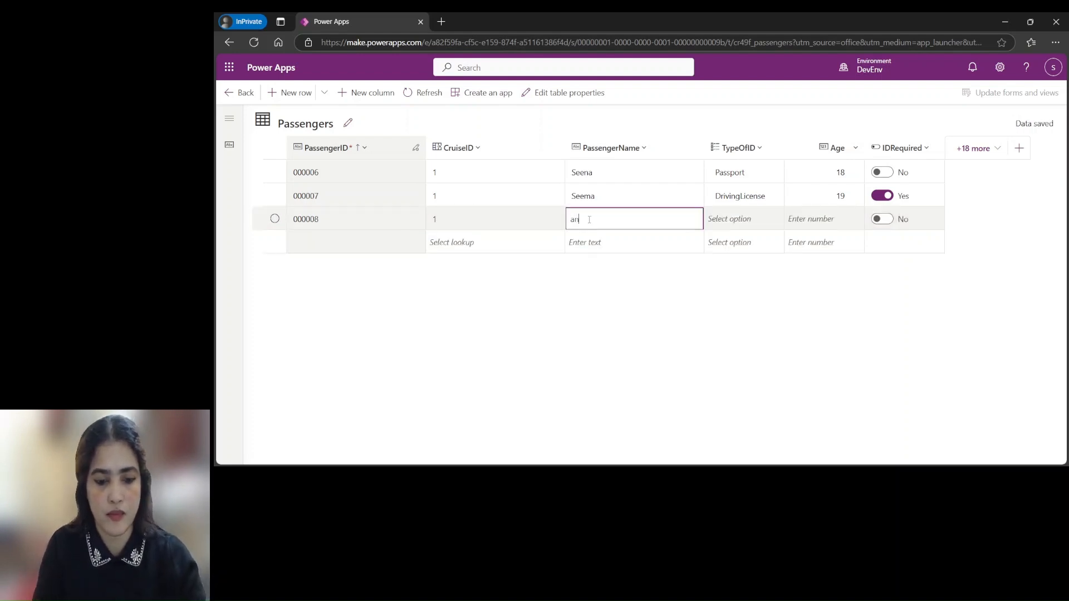
key("BackSpace")
key("BackSpace")
key("BackSpace")
type("Sana")
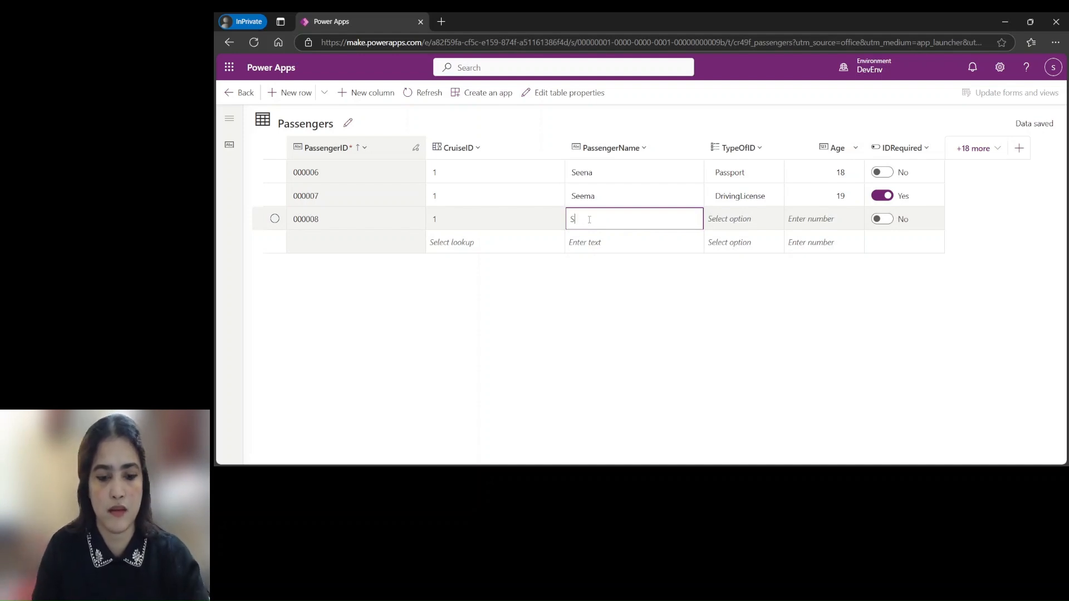
- Set the third passenger's TypeOfID to Passport and Age to 15, and commit the row
left_click(709, 223)
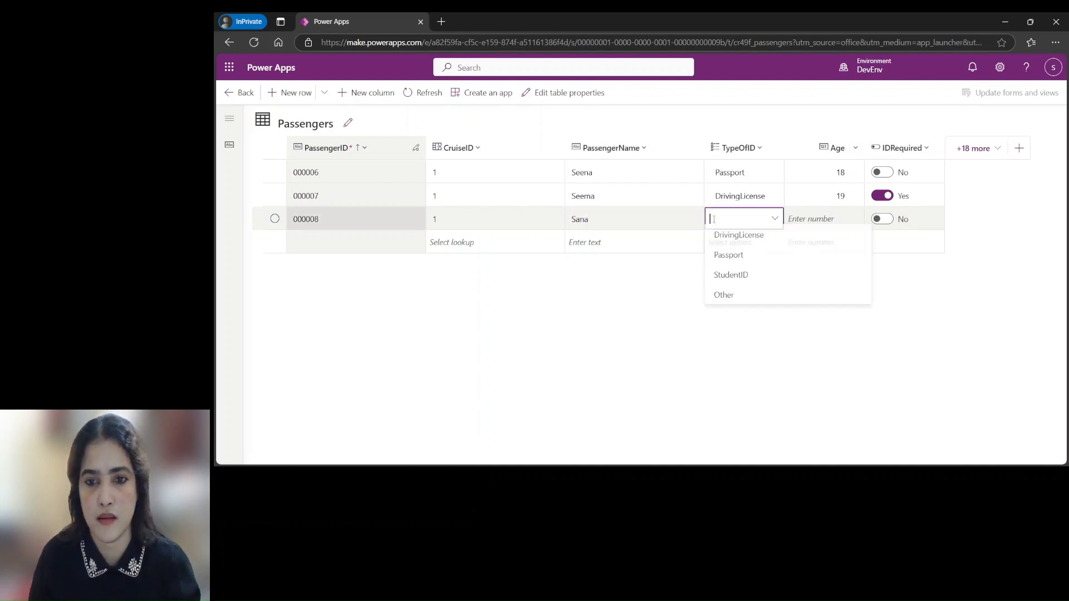
left_click(757, 257)
left_click(834, 223)
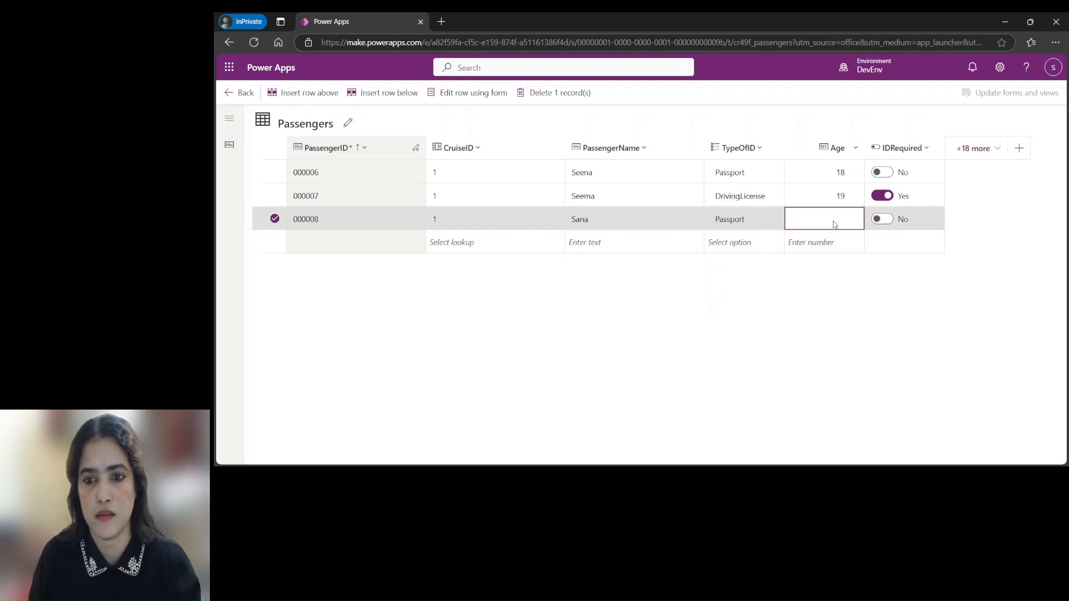
type("15")
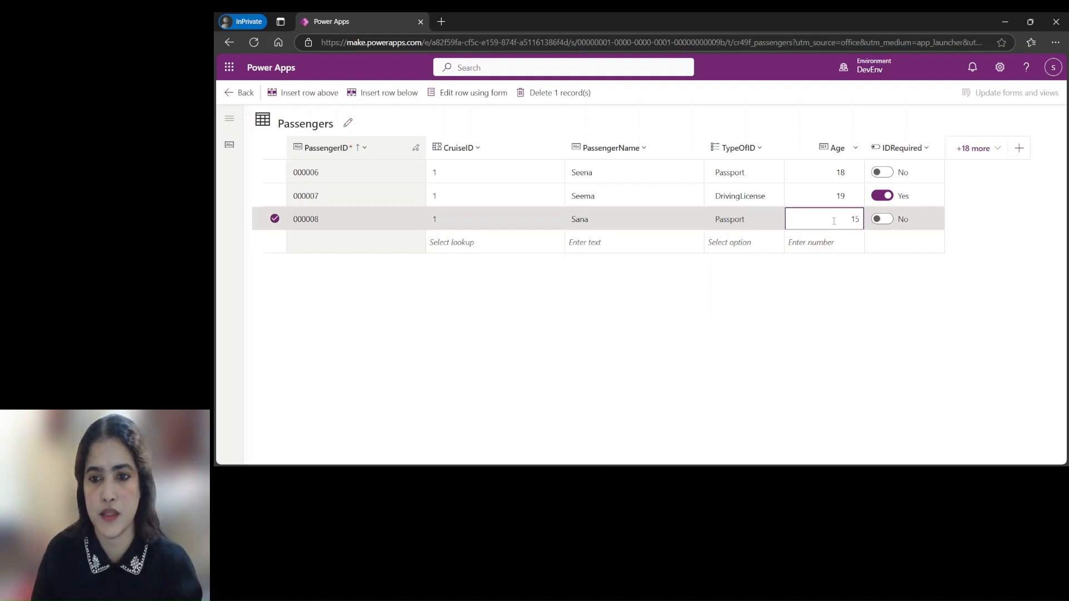
left_click(908, 242)
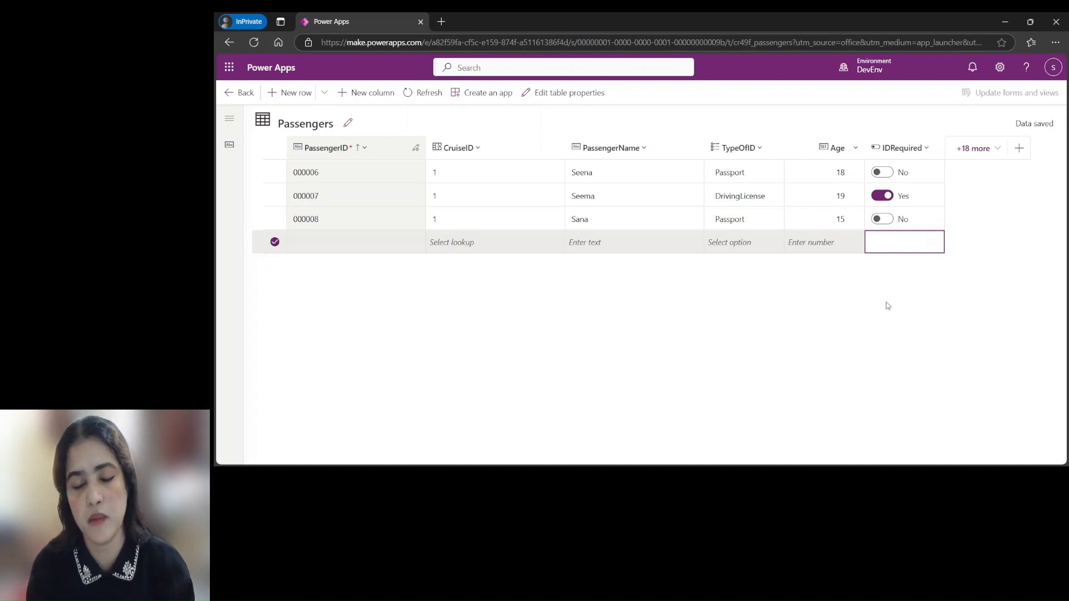
left_click(748, 336)
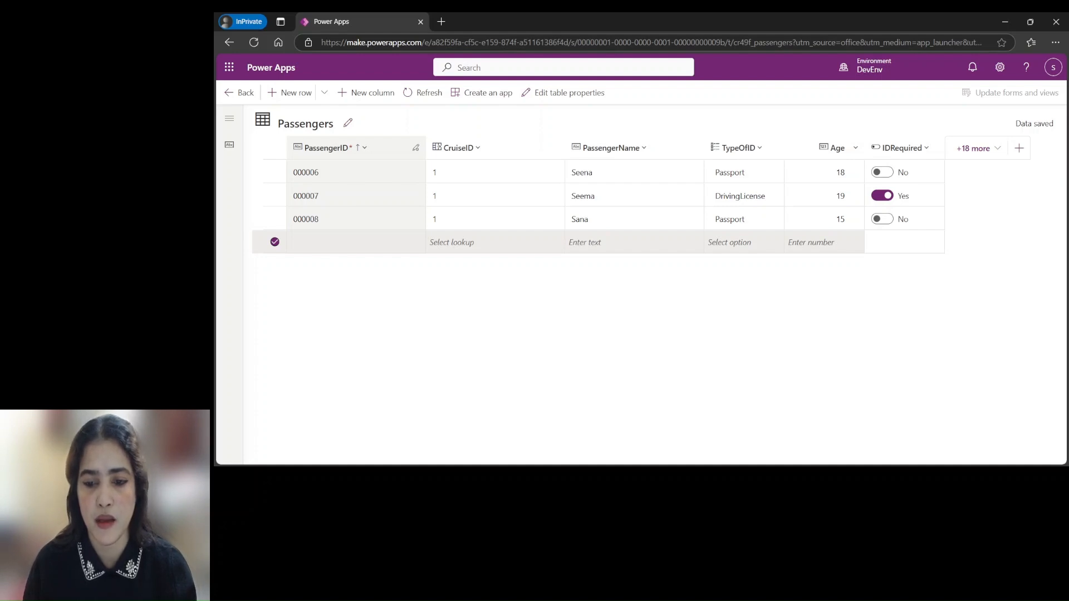
key("alt+Tab")
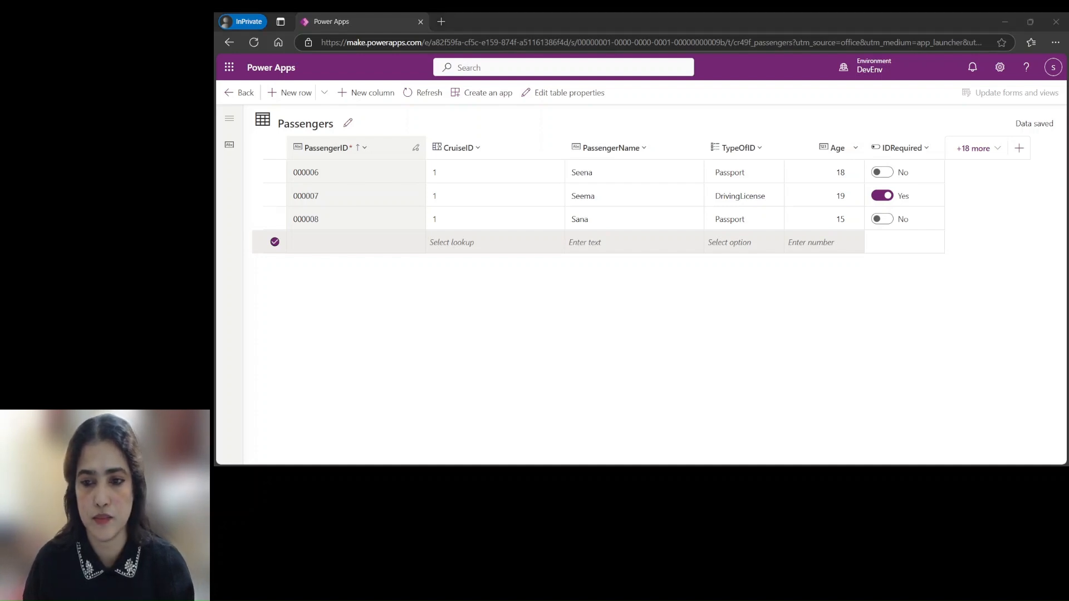
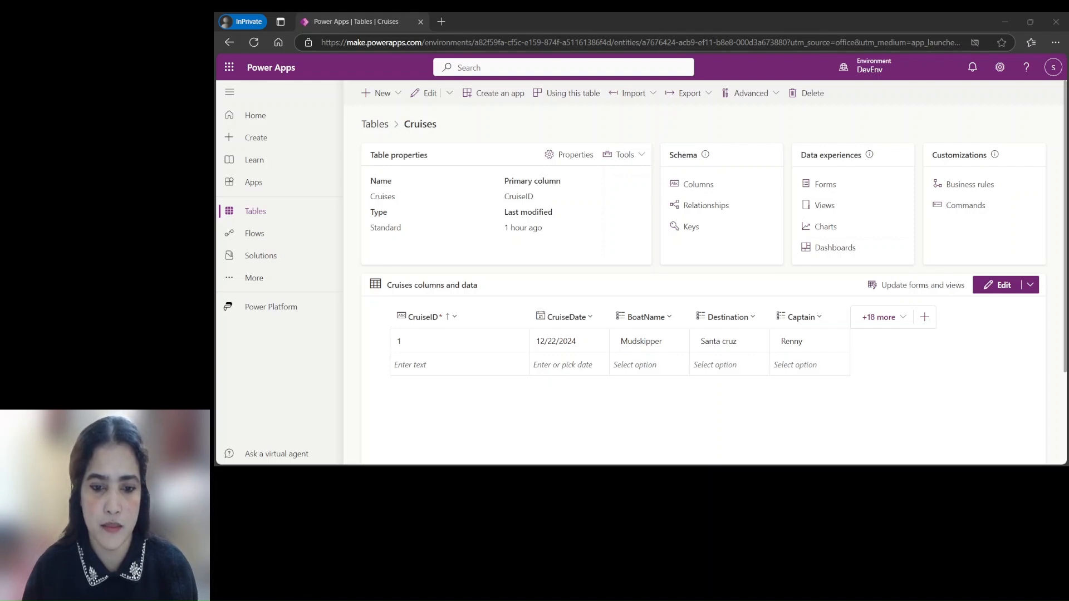
- Start a new column named PassengerCount in the Cruises table with the Whole number data type
left_click(925, 317)
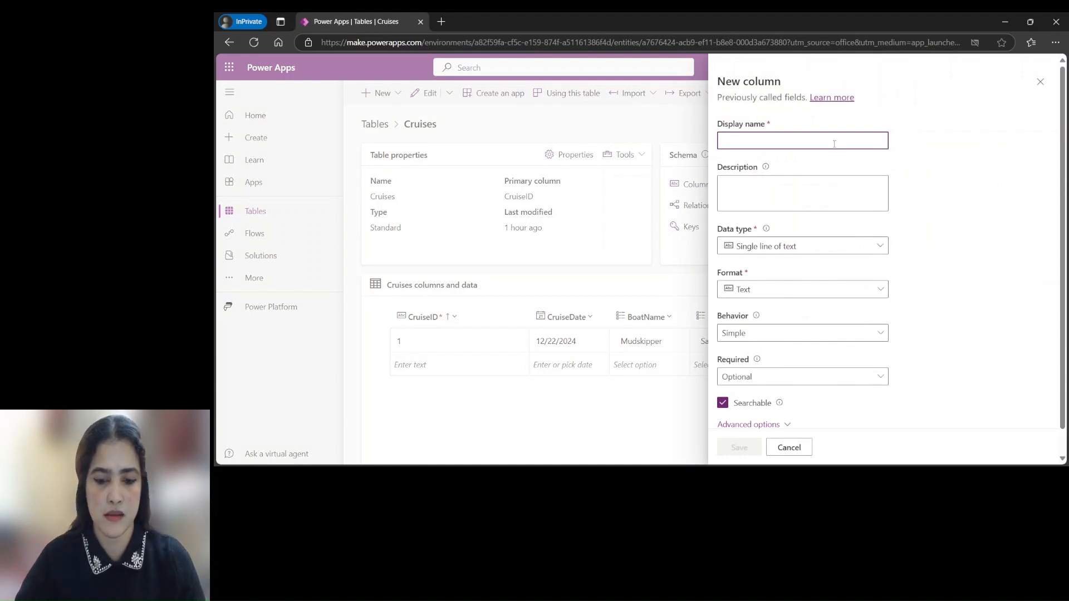
type("Passenger")
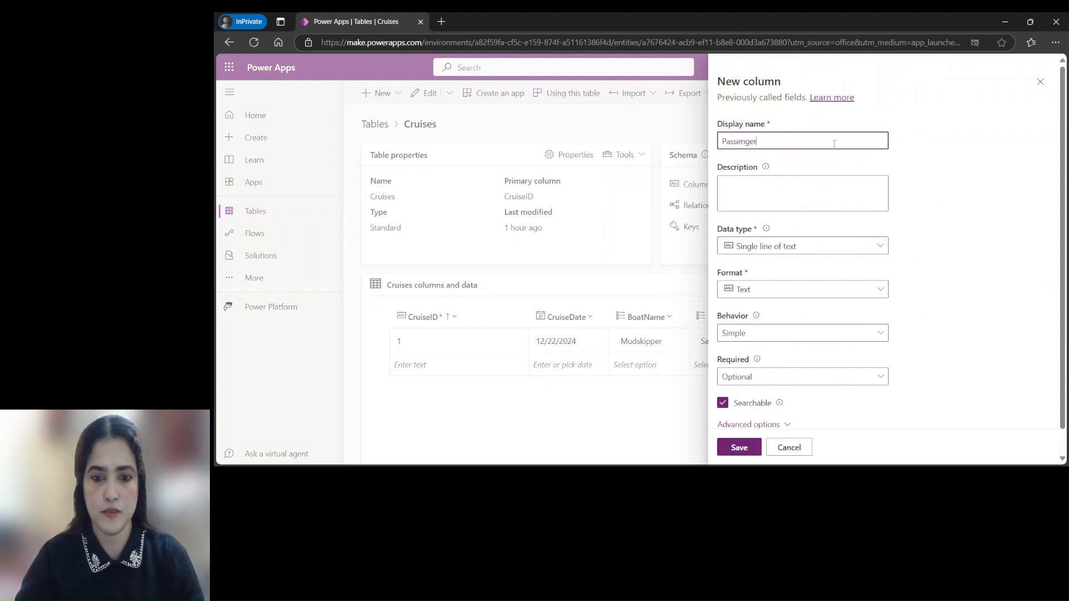
type("Count")
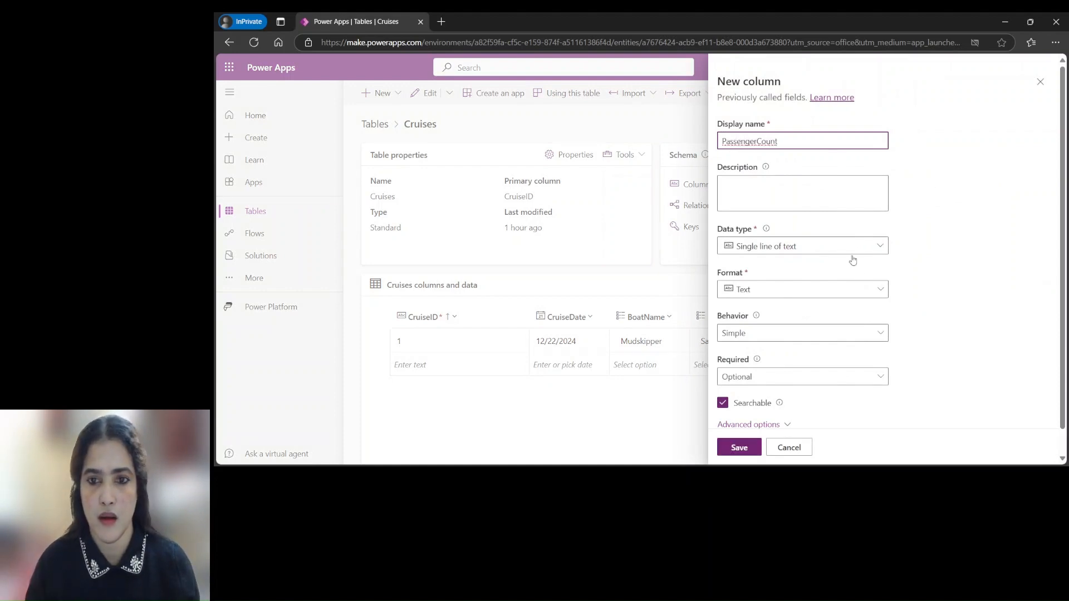
left_click(881, 247)
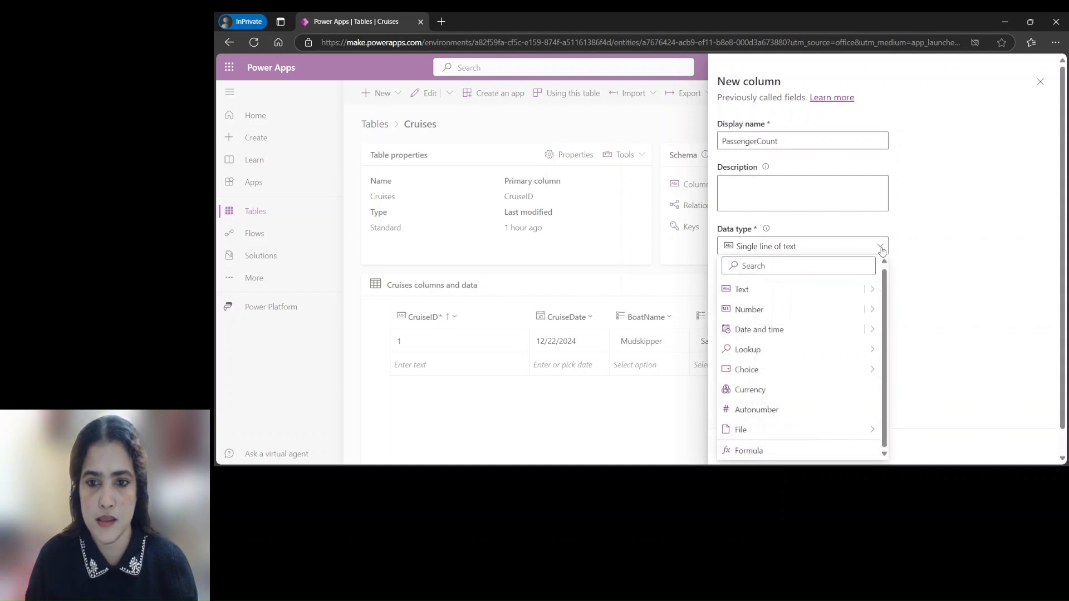
left_click(756, 311)
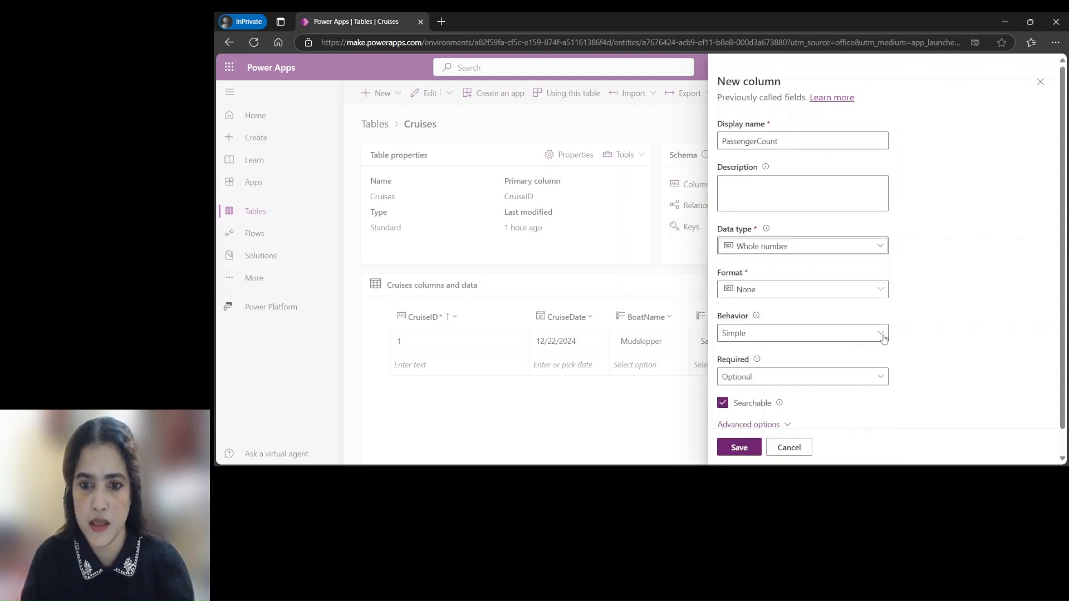
- Set the PassengerCount column's behavior to Rollup and save it to open its rollup definition for editing
left_click(881, 334)
left_click(748, 390)
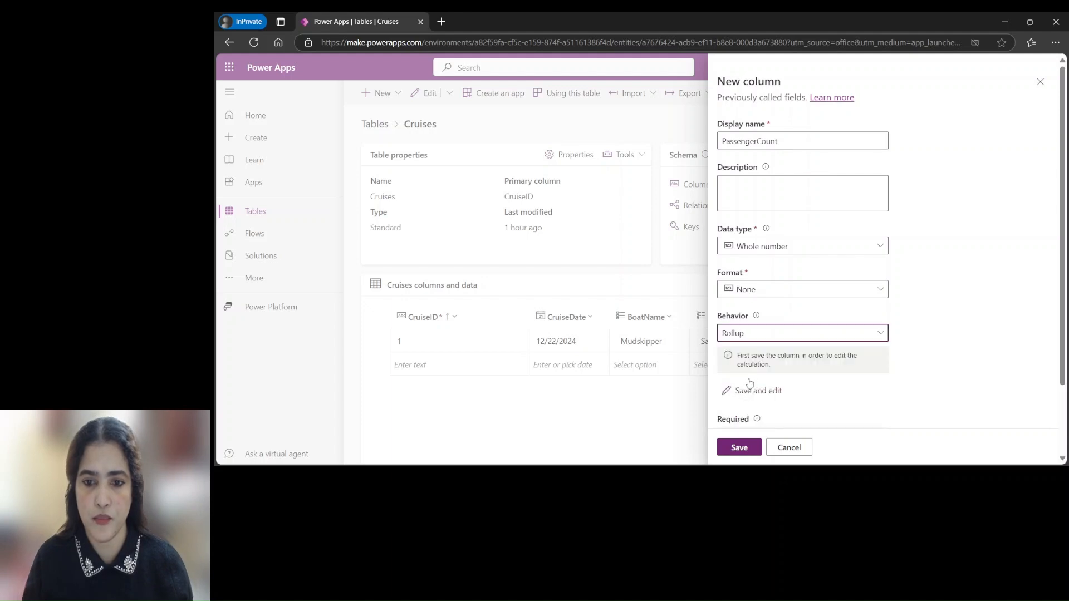
left_click_drag(1063, 222, 1063, 300)
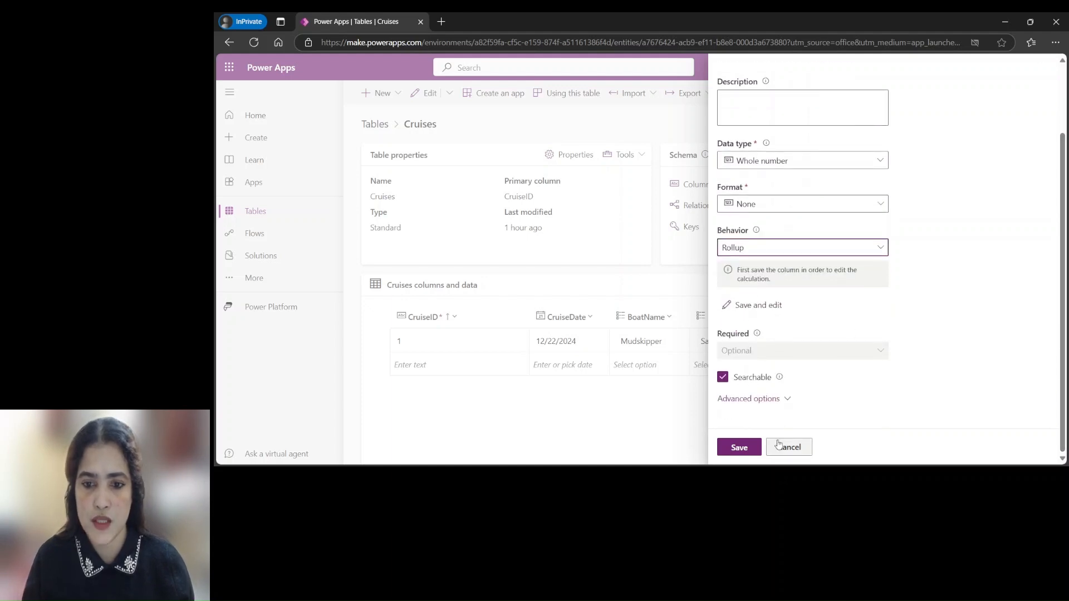
left_click(746, 306)
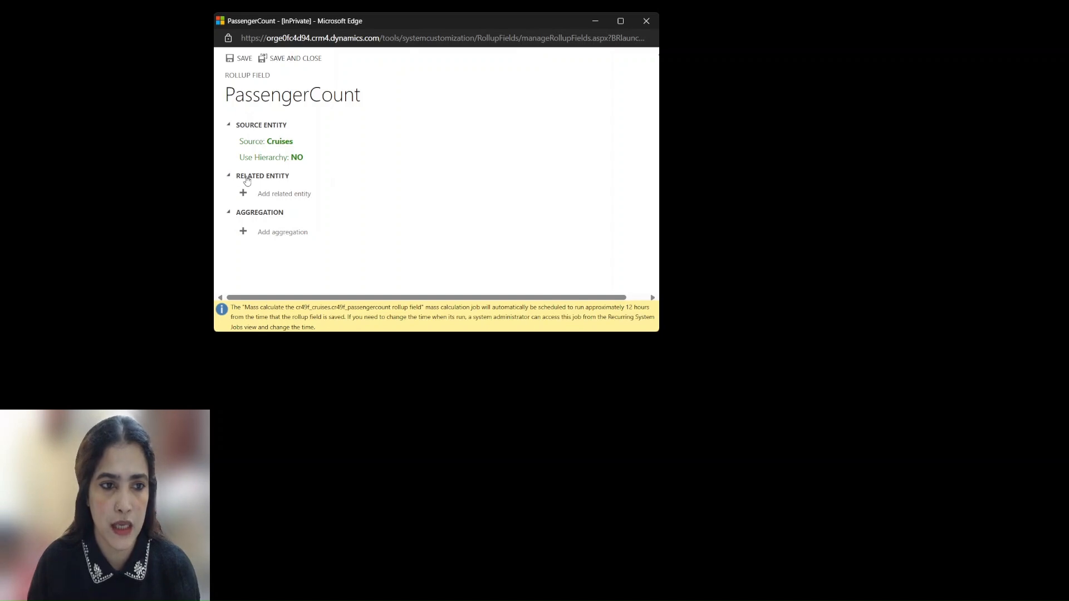
- Add Passengers (CruiseID) as the related entity of the PassengerCount rollup field
left_click(285, 195)
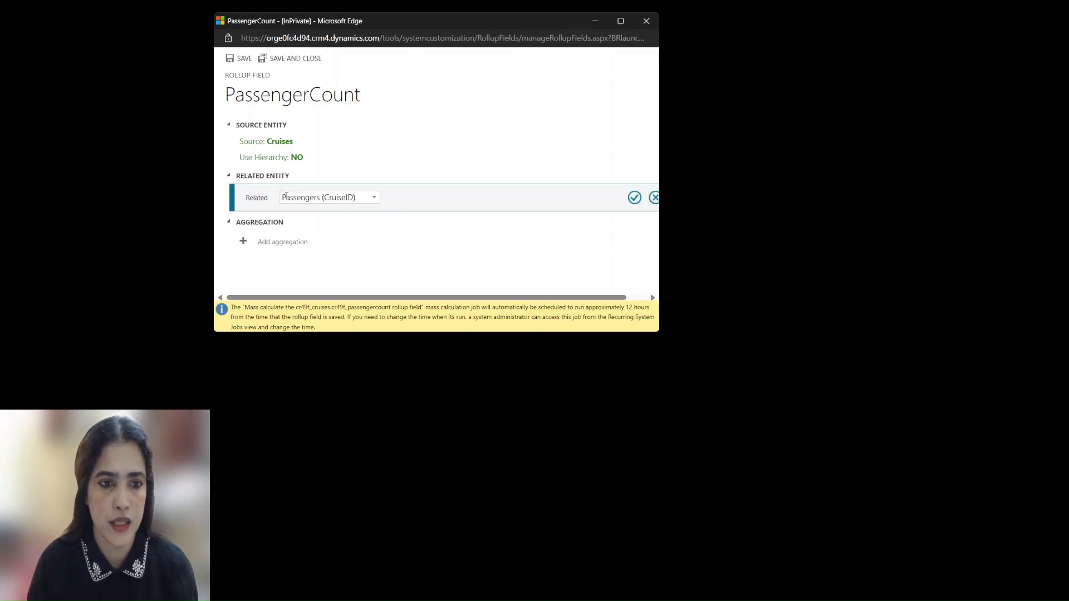
left_click(374, 198)
left_click(357, 214)
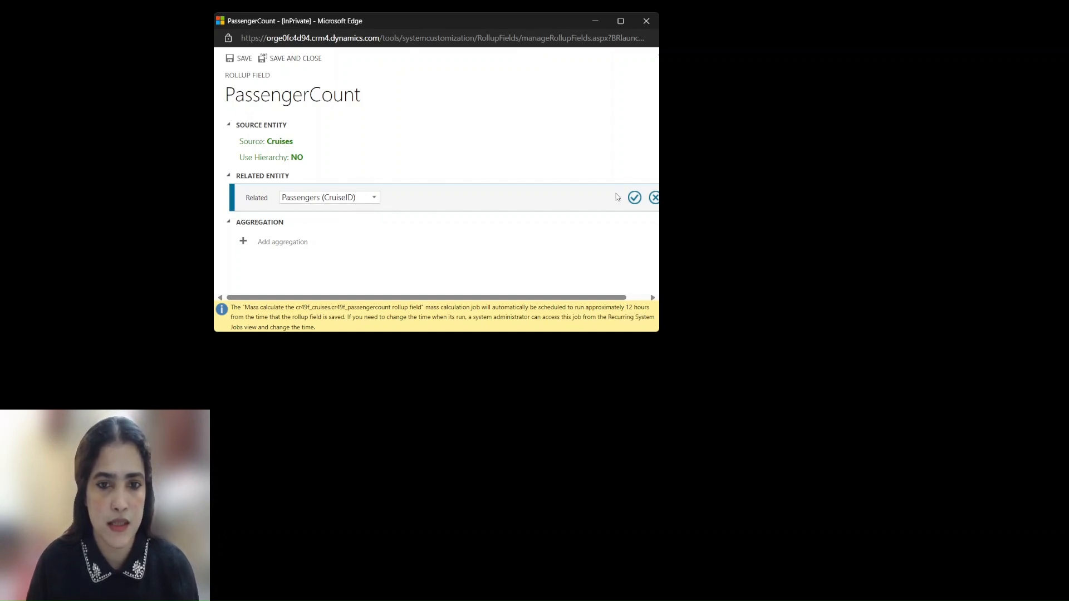
left_click(635, 199)
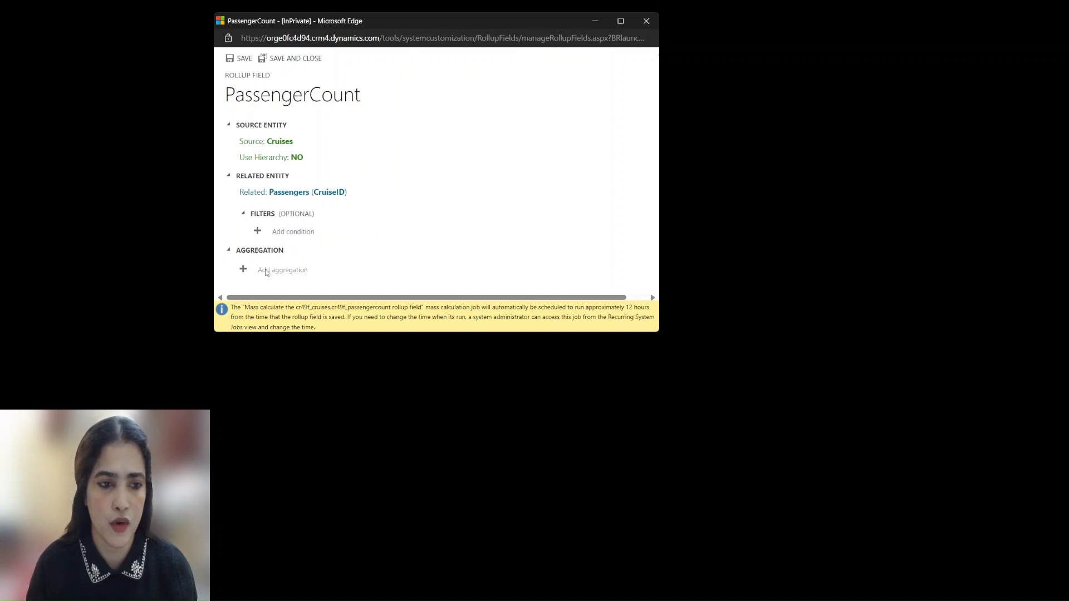
- Define the rollup's aggregation as COUNT of Passengers, and save and close the PassengerCount definition
left_click(290, 271)
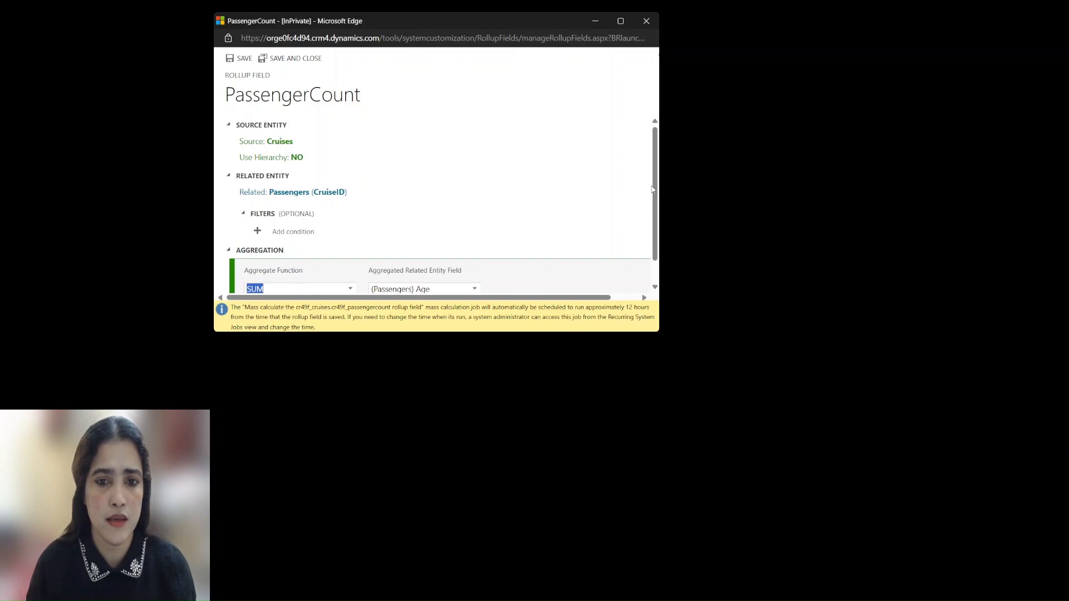
scroll(590, 220, "down", 1)
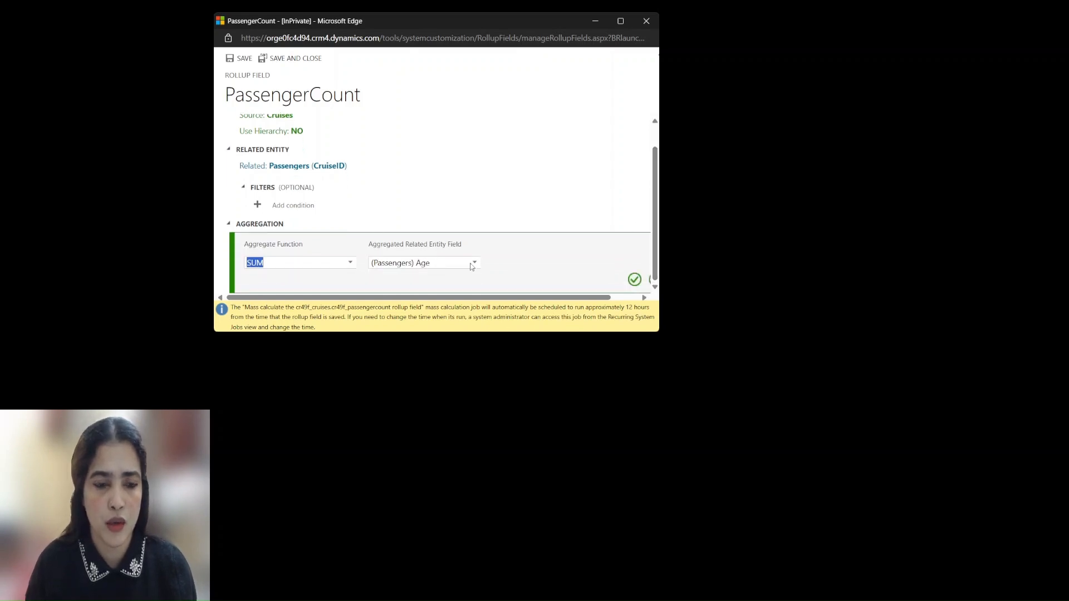
left_click(350, 263)
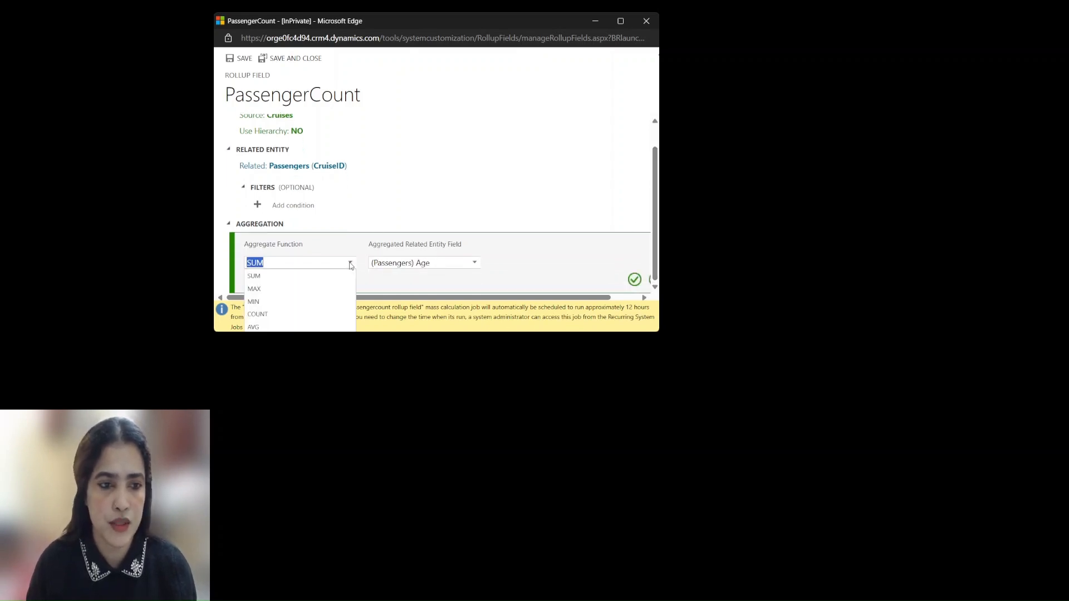
left_click(270, 317)
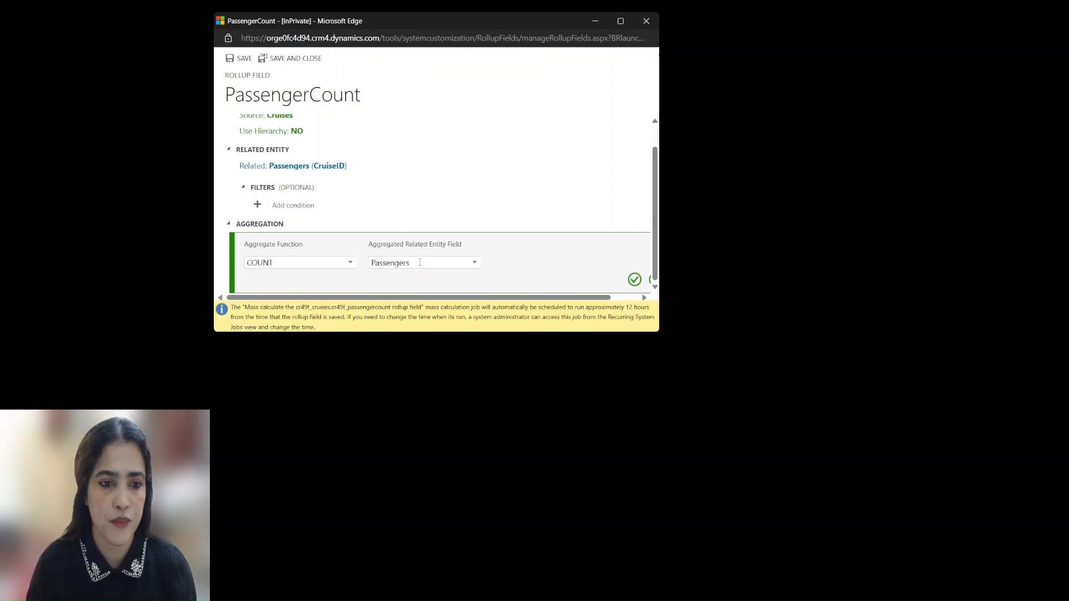
left_click(479, 264)
left_click(421, 278)
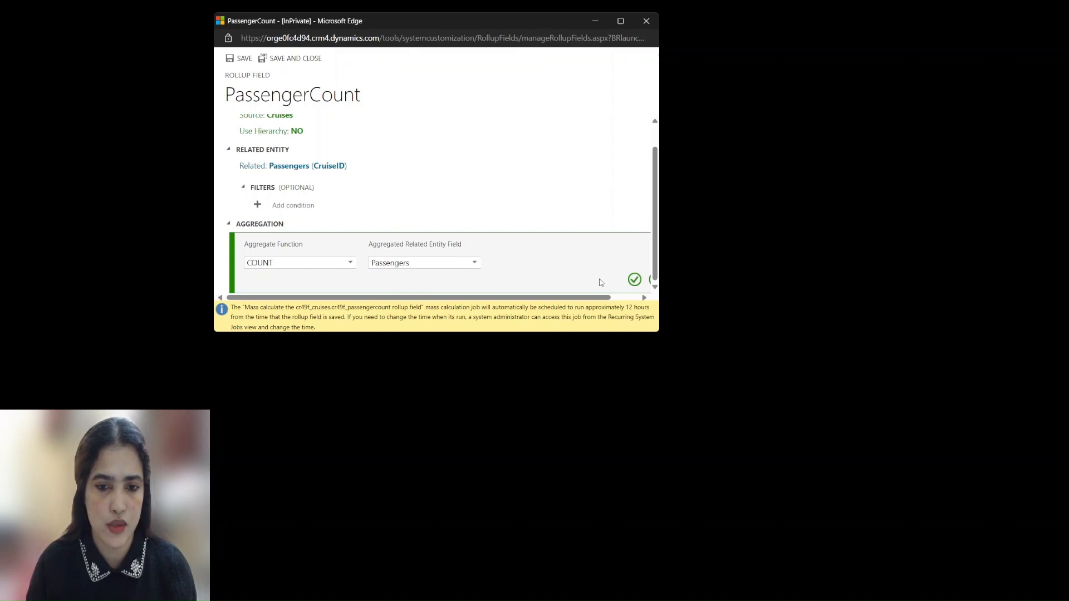
left_click(634, 281)
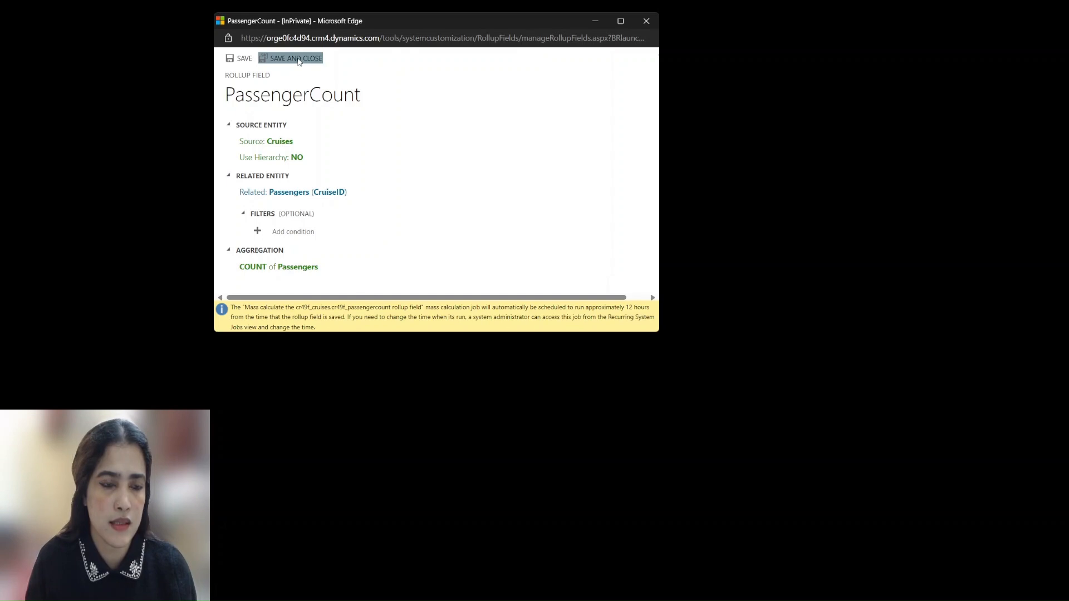
left_click(299, 60)
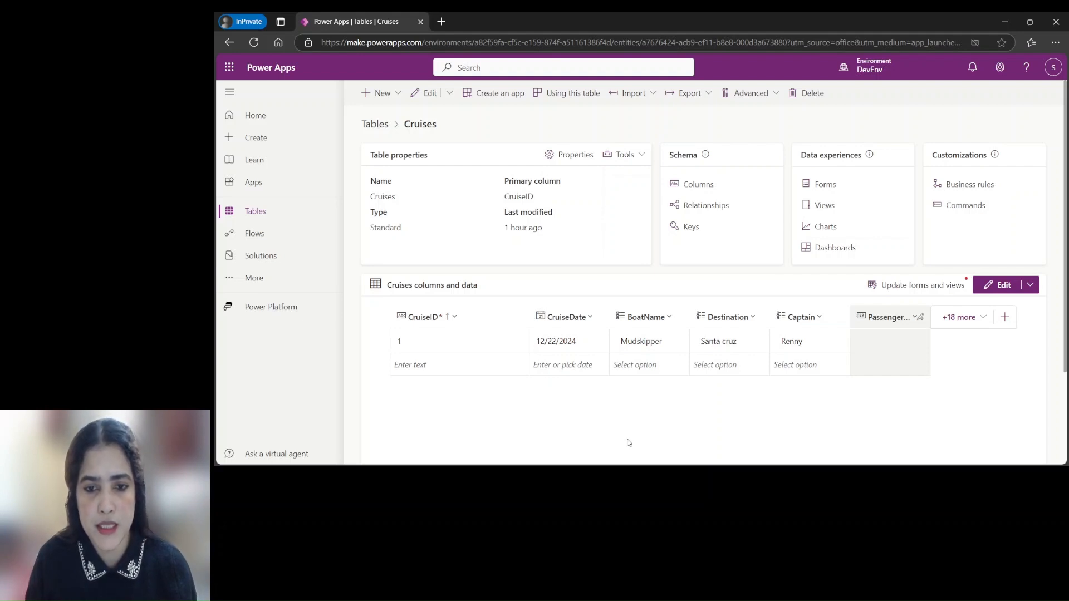
- Add a Price column with the Currency data type to the Cruises table and save it
key("alt+Tab")
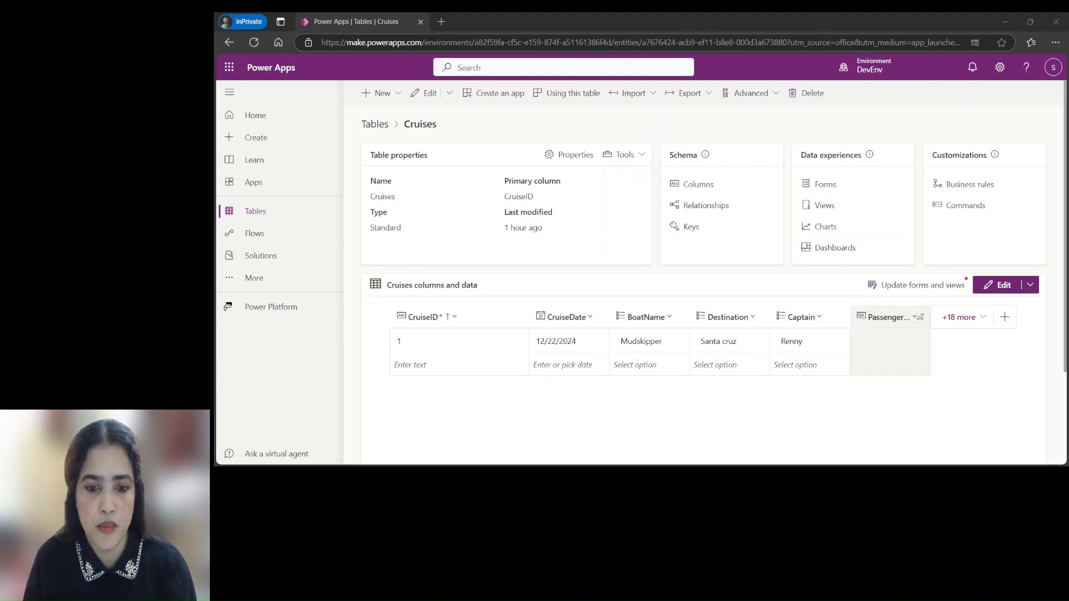
left_click(645, 458)
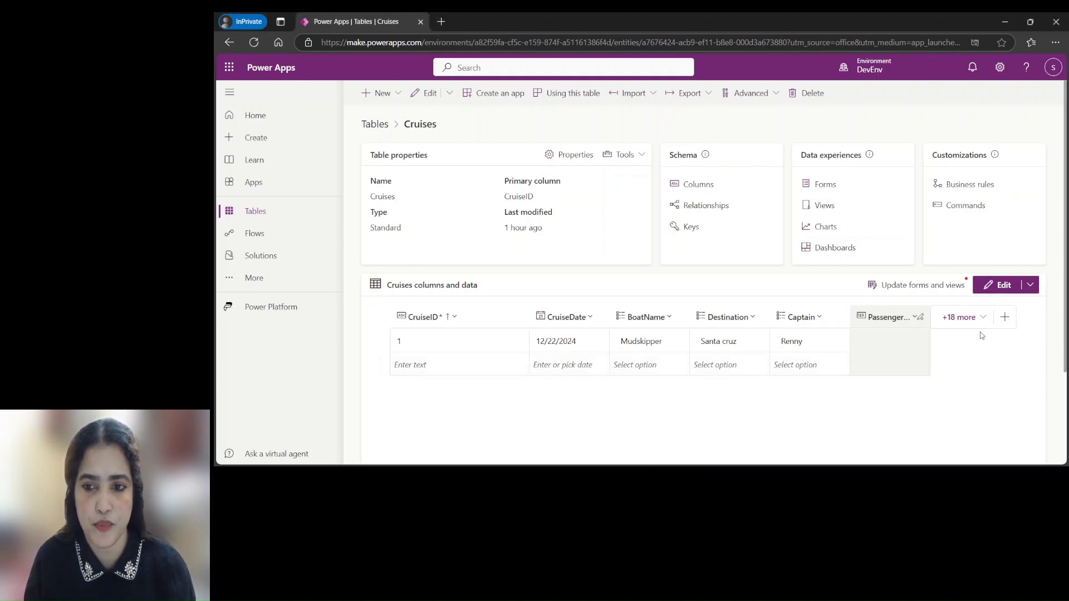
left_click(1005, 318)
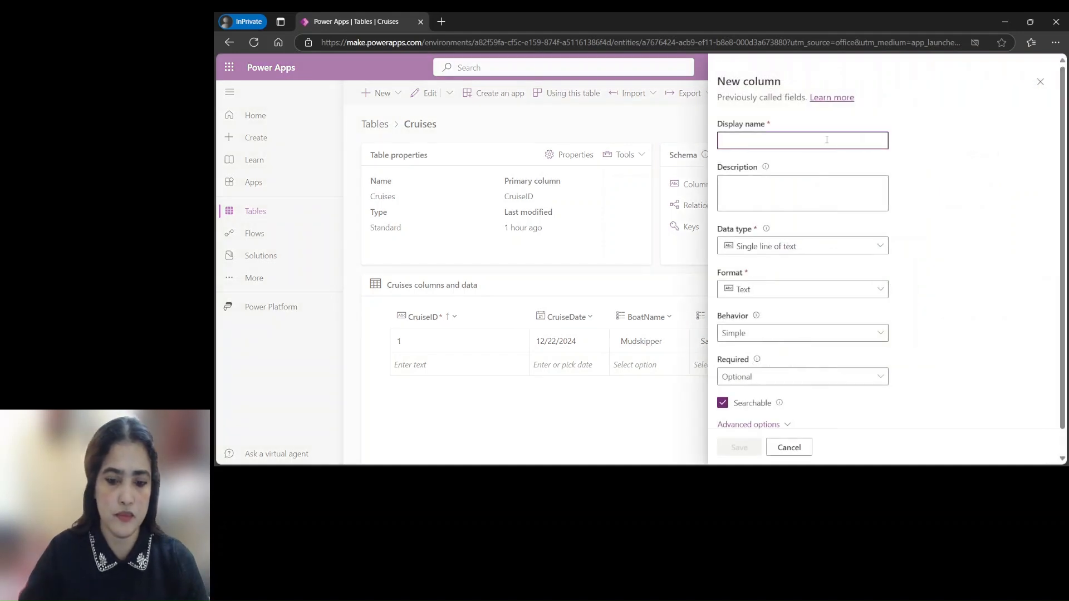
type("Price")
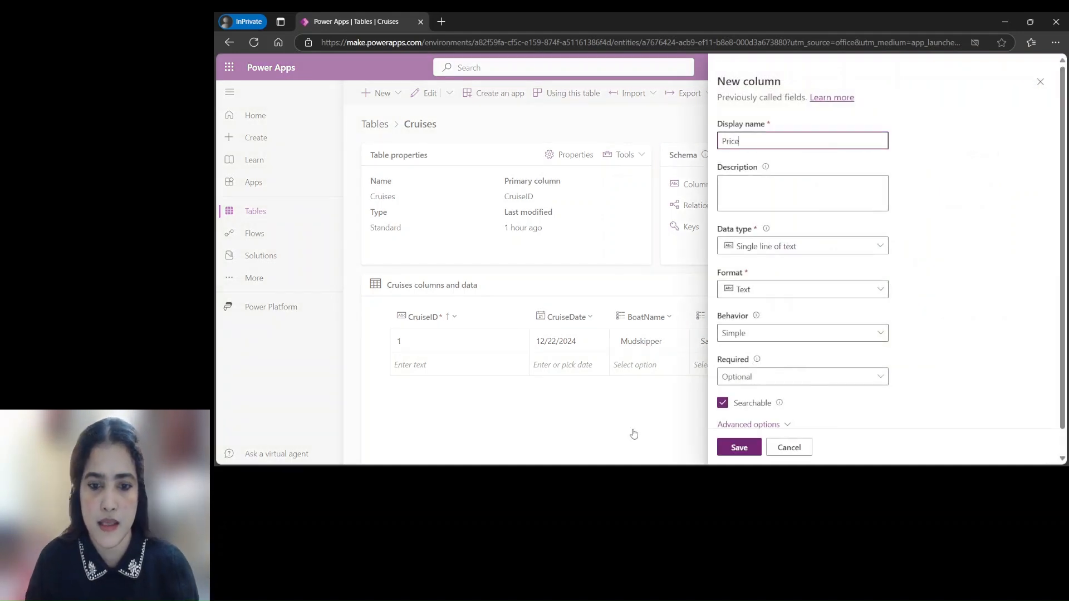
left_click(639, 473)
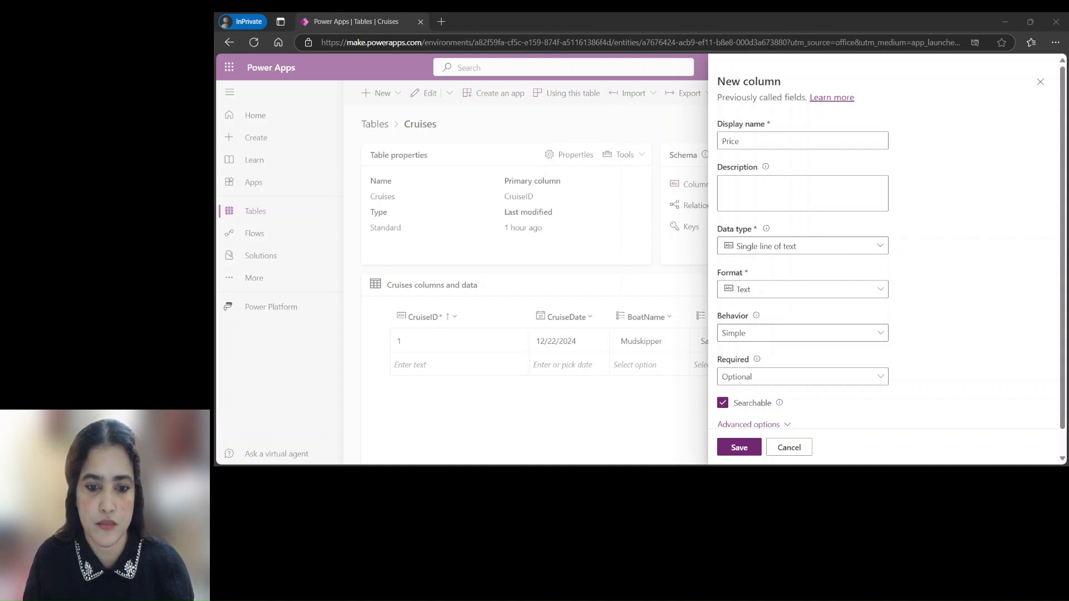
left_click(879, 246)
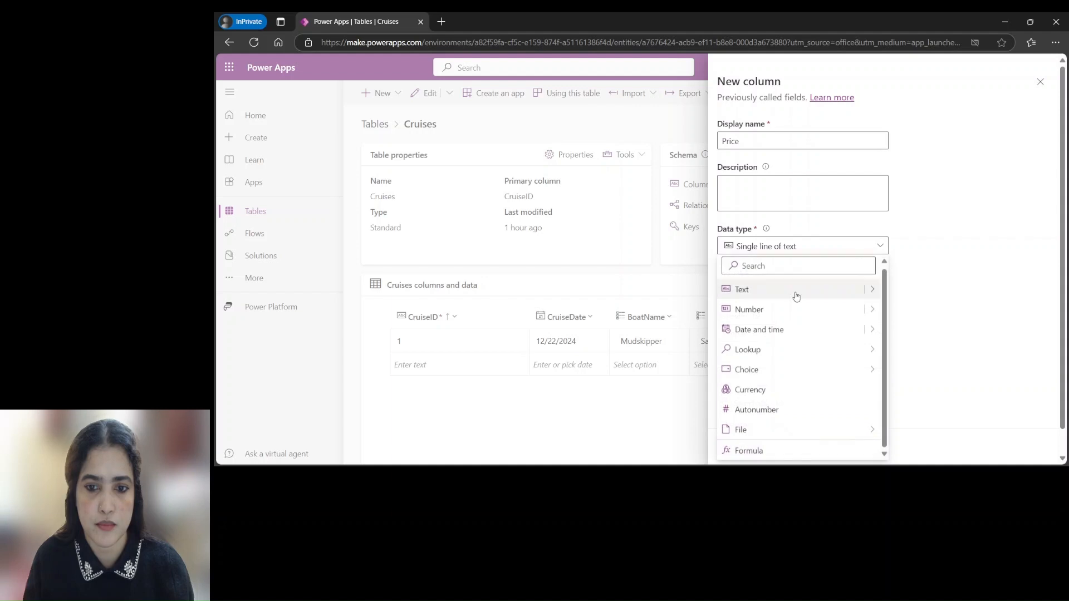
left_click(782, 392)
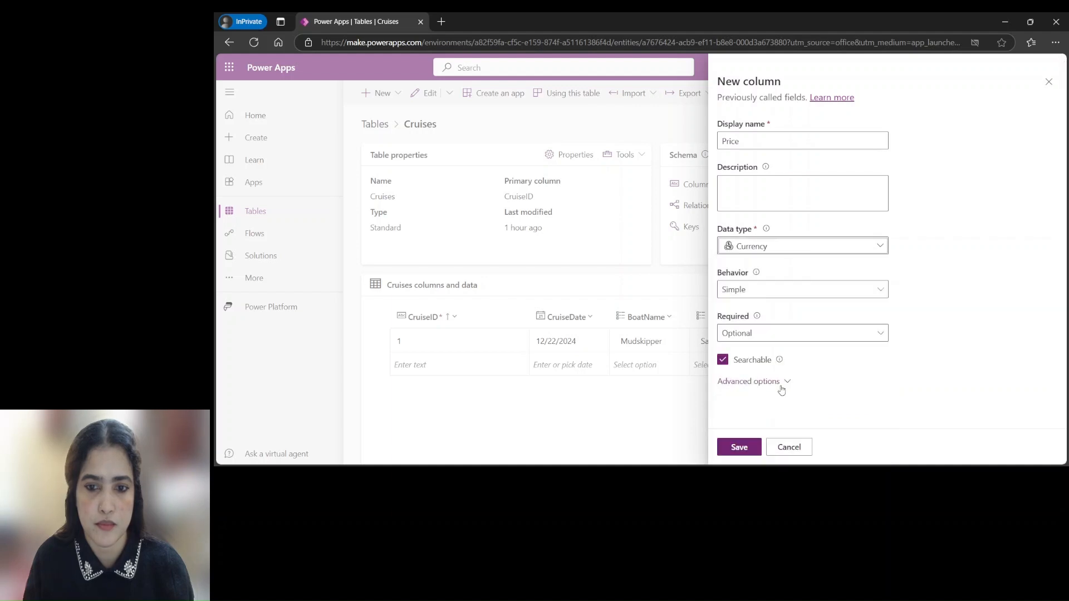
left_click(740, 448)
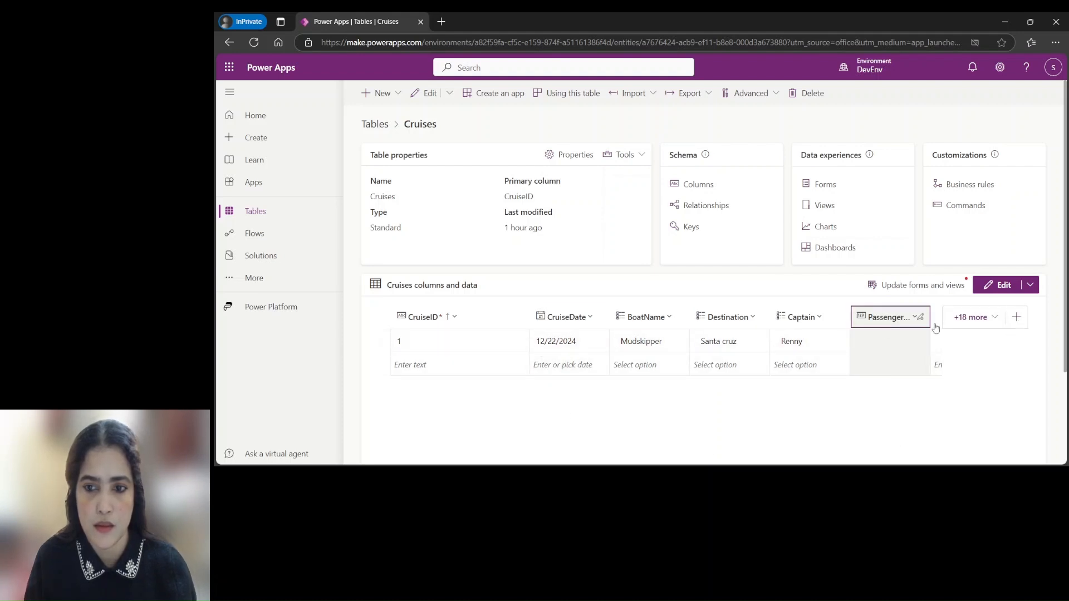
- Start a new column named Tax in the Cruises table with the Currency data type
left_click(1012, 317)
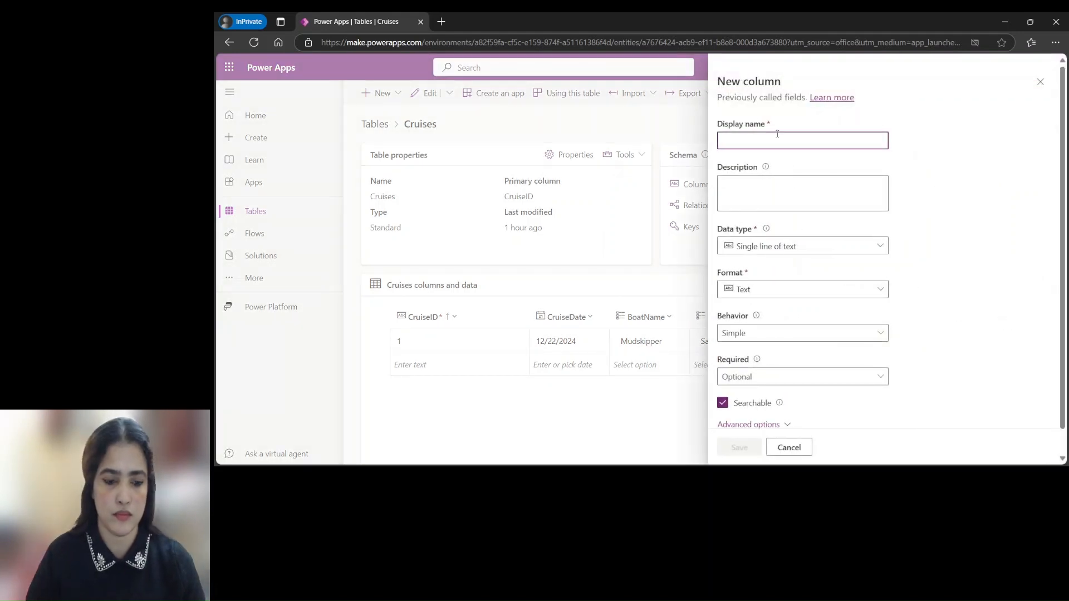
type("Tax")
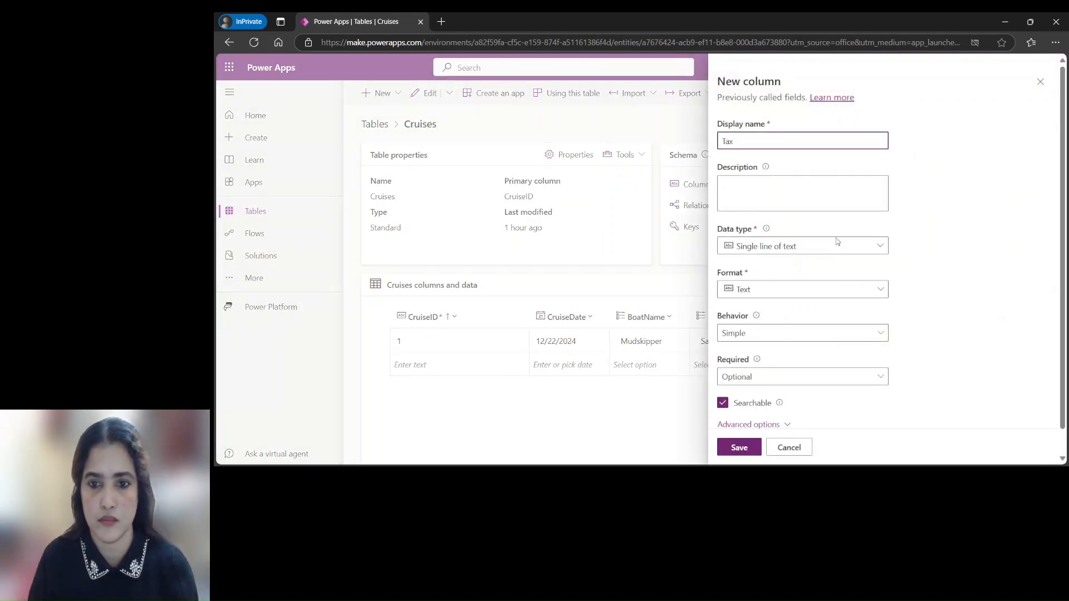
left_click(878, 247)
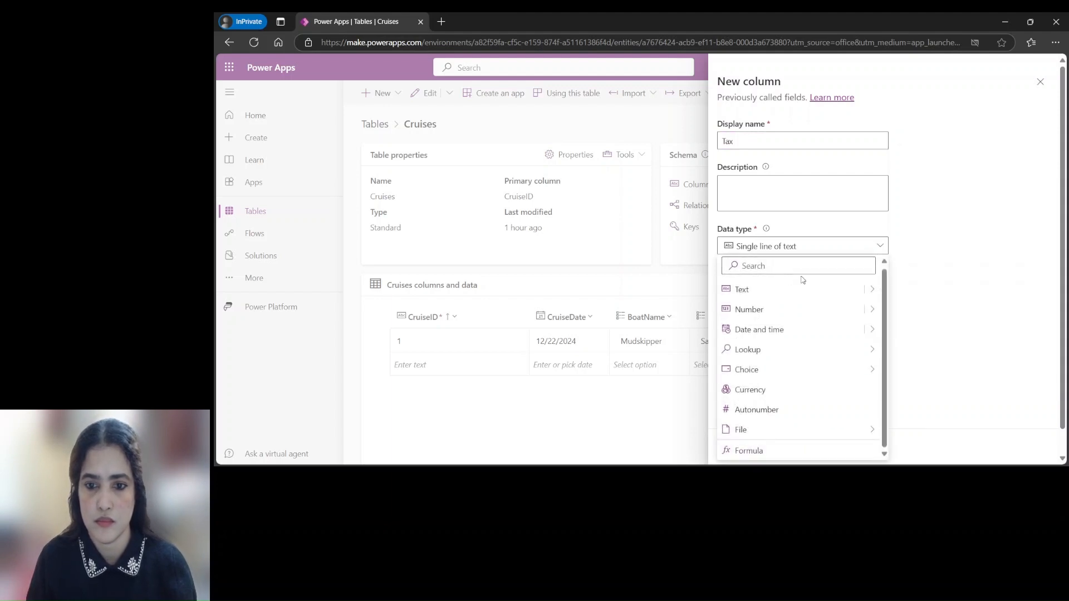
left_click(772, 310)
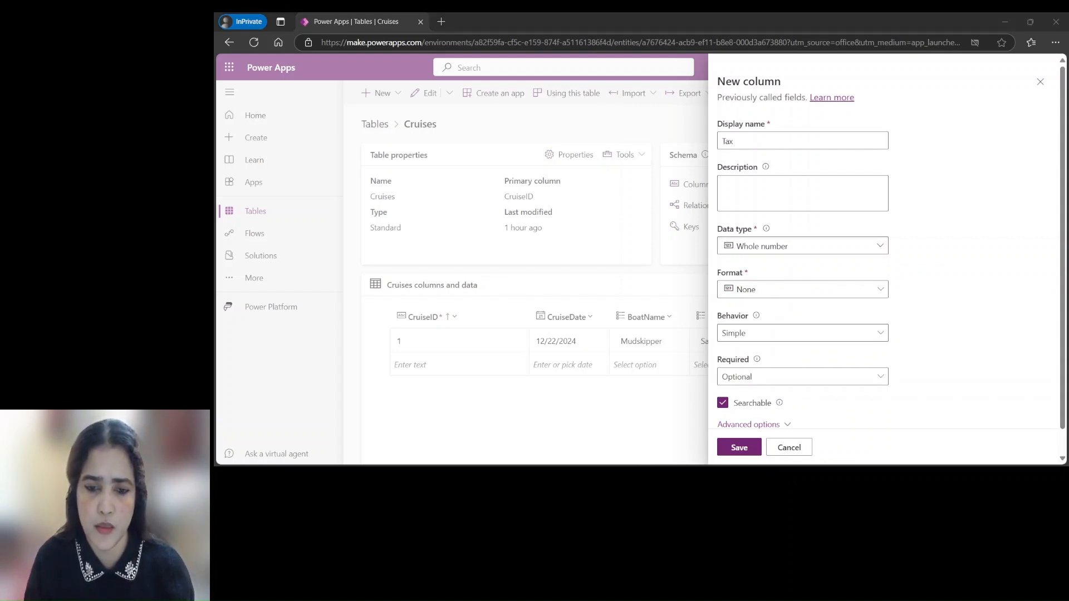
left_click(658, 423)
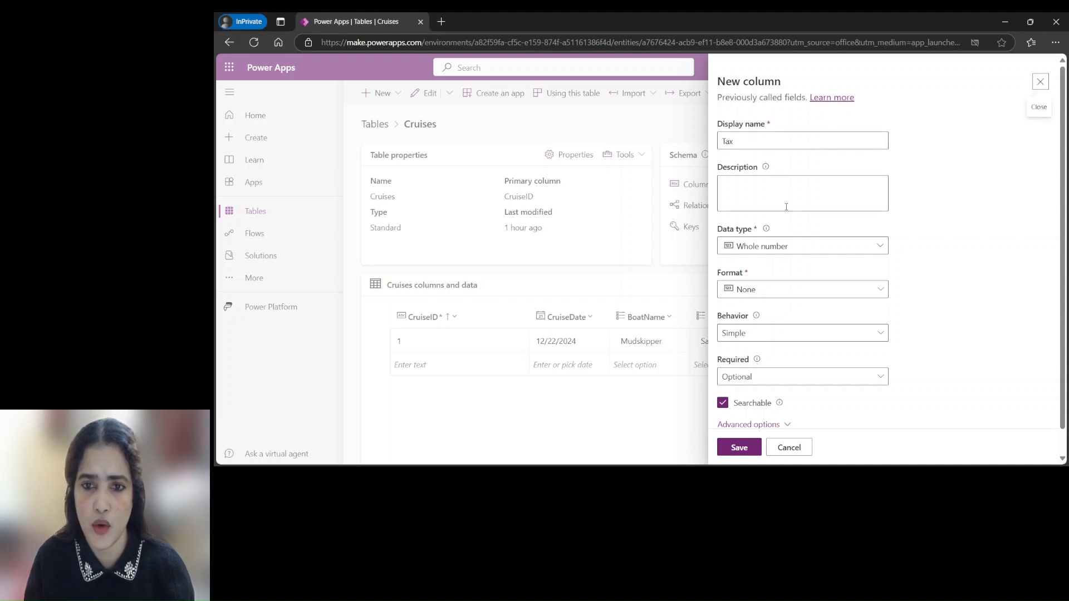
left_click(797, 250)
left_click(746, 390)
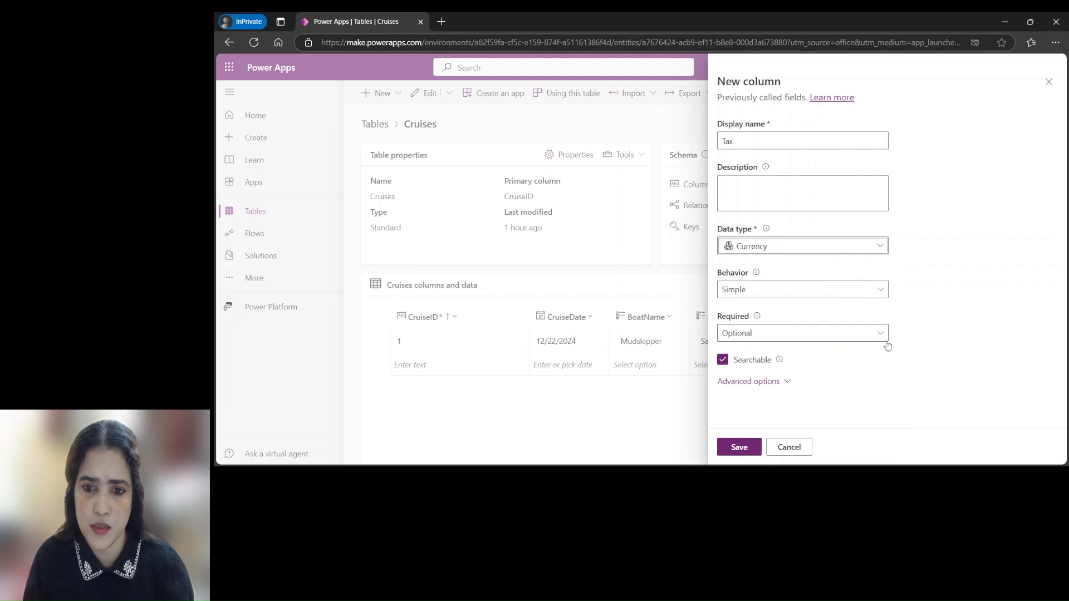
- Set the Tax column's behavior to Calculated and save it to open its calculation for editing
left_click(877, 290)
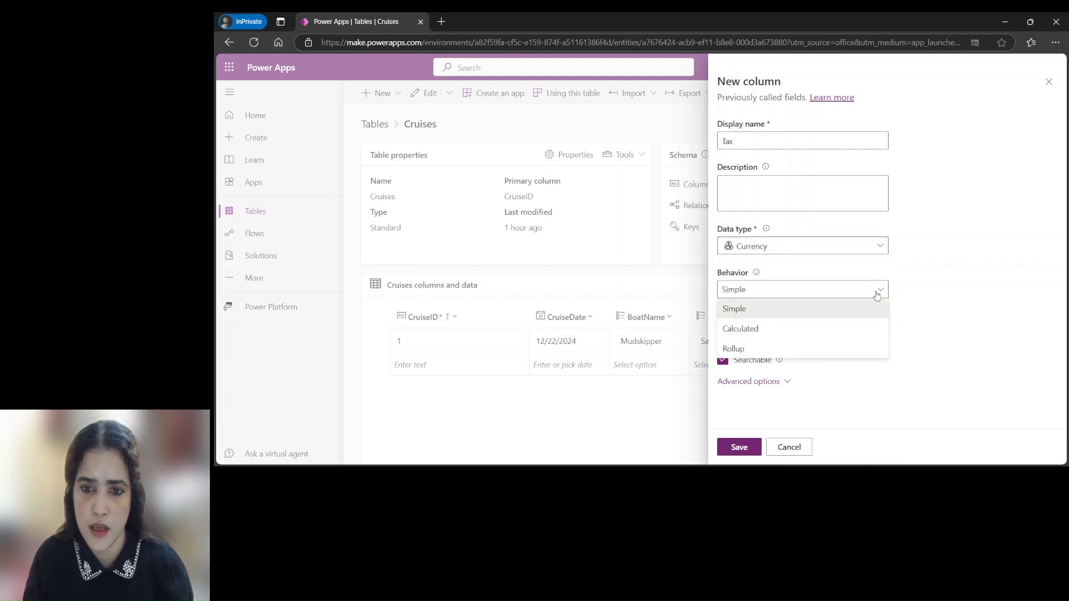
left_click(749, 327)
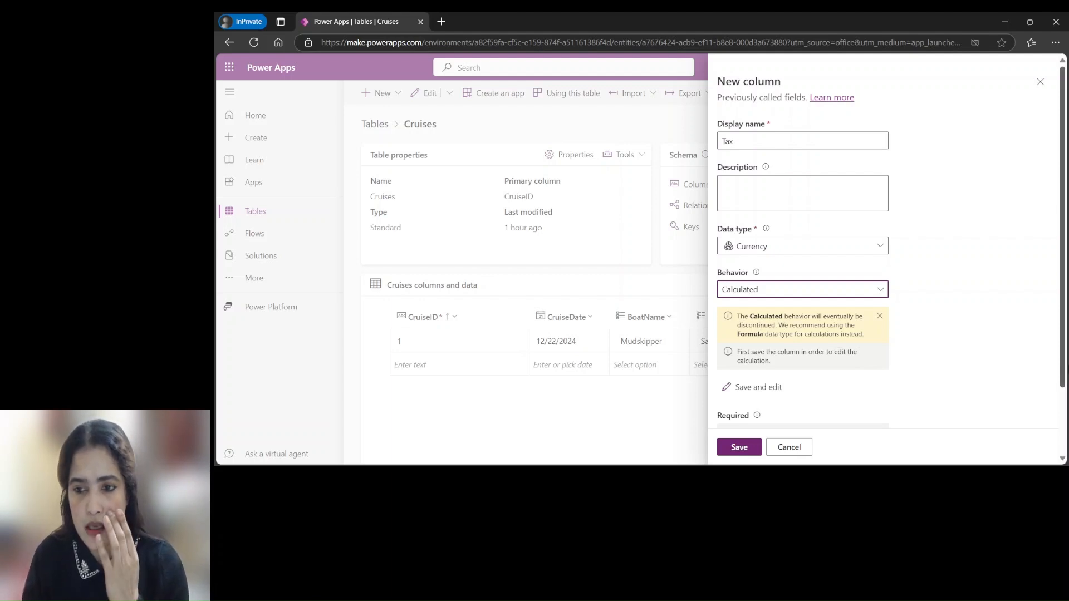
scroll(1067, 350, "down", 1)
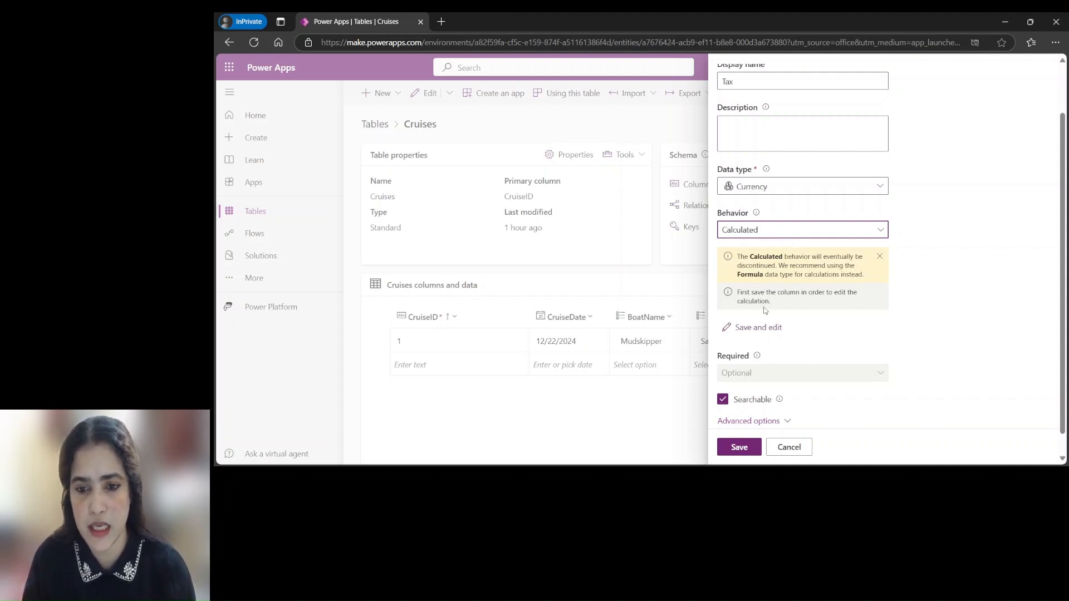
left_click(742, 330)
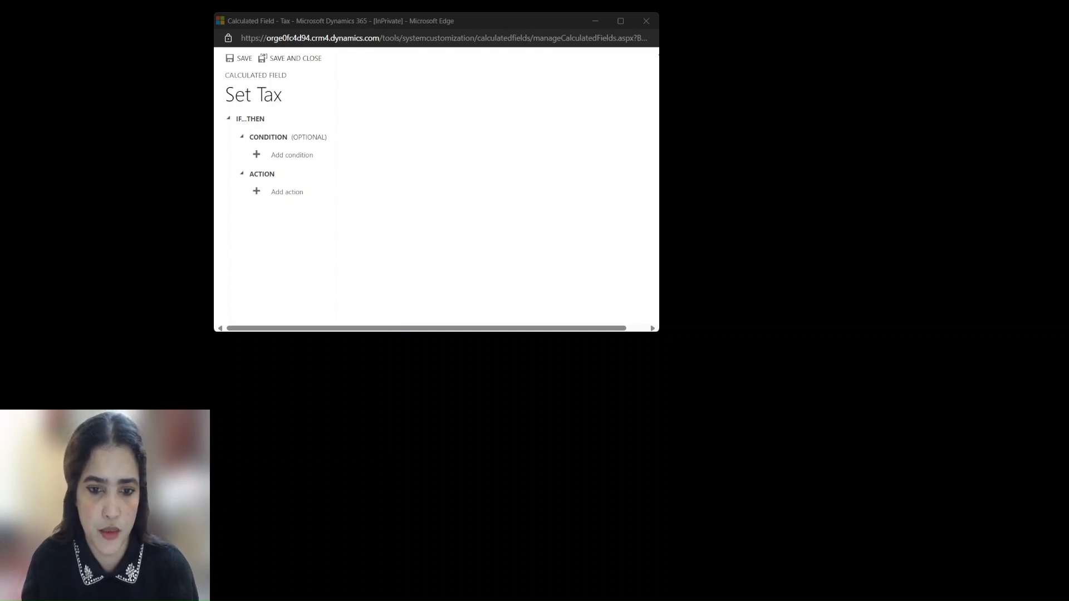
- Add an action that sets Tax to cr49f_price*.085, and save and close the calculated field definition
left_click(323, 50)
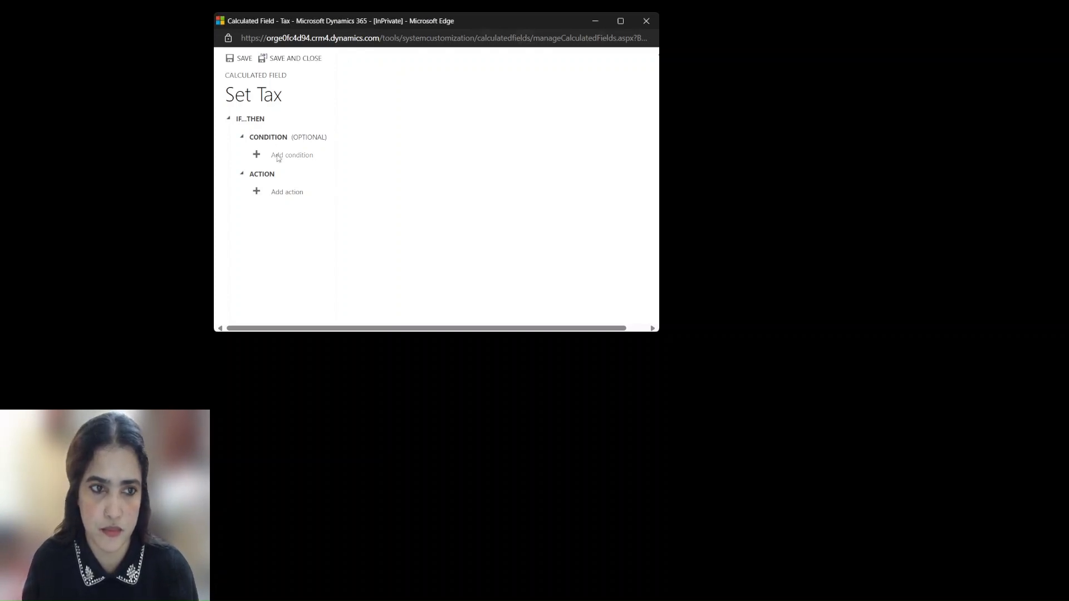
left_click(285, 193)
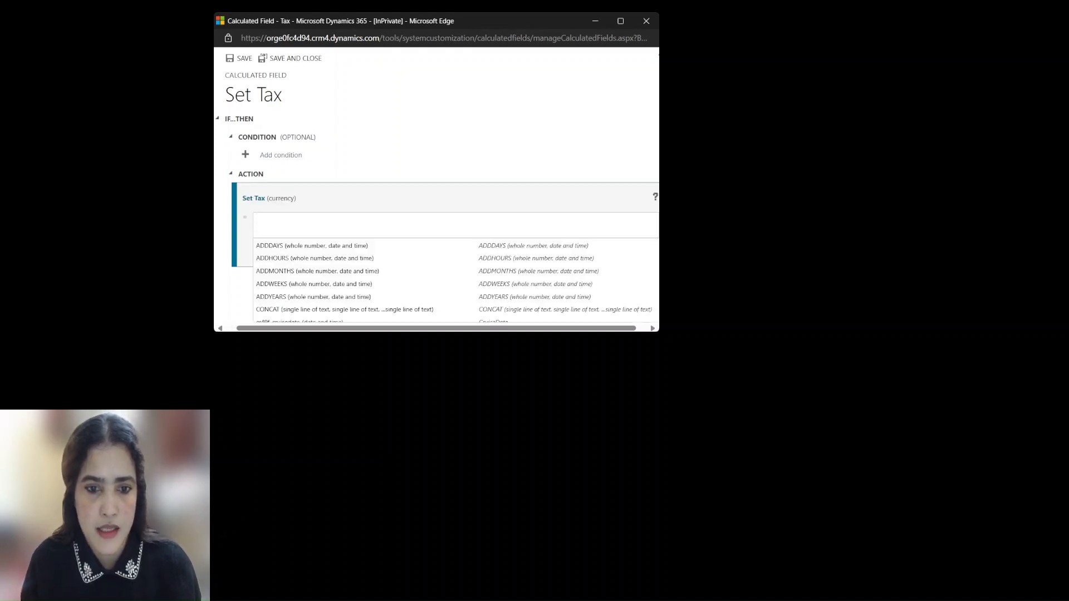
key("alt+Tab")
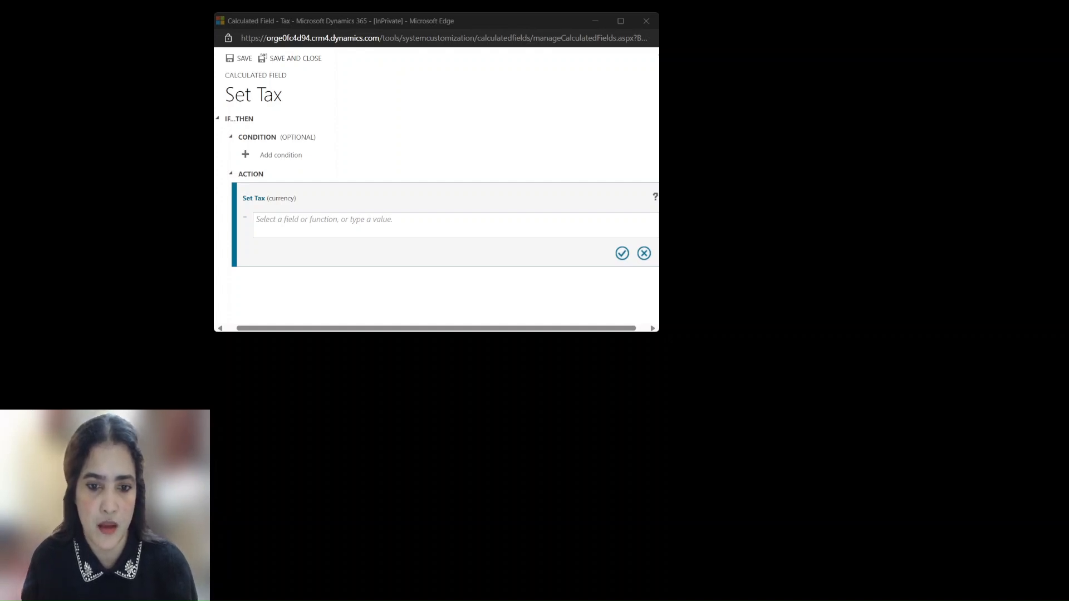
left_click(359, 233)
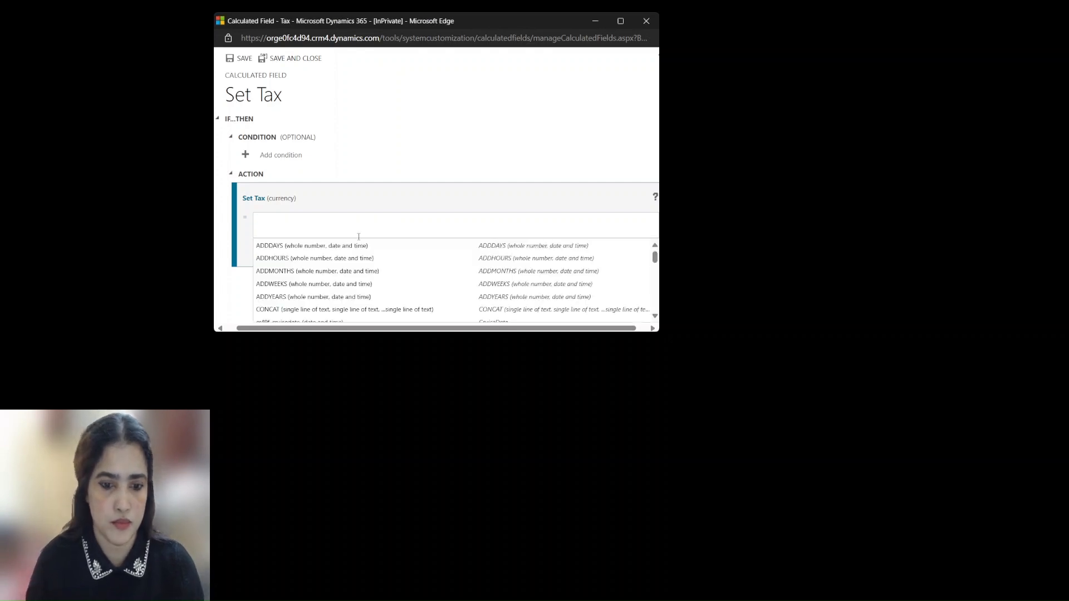
type("pri")
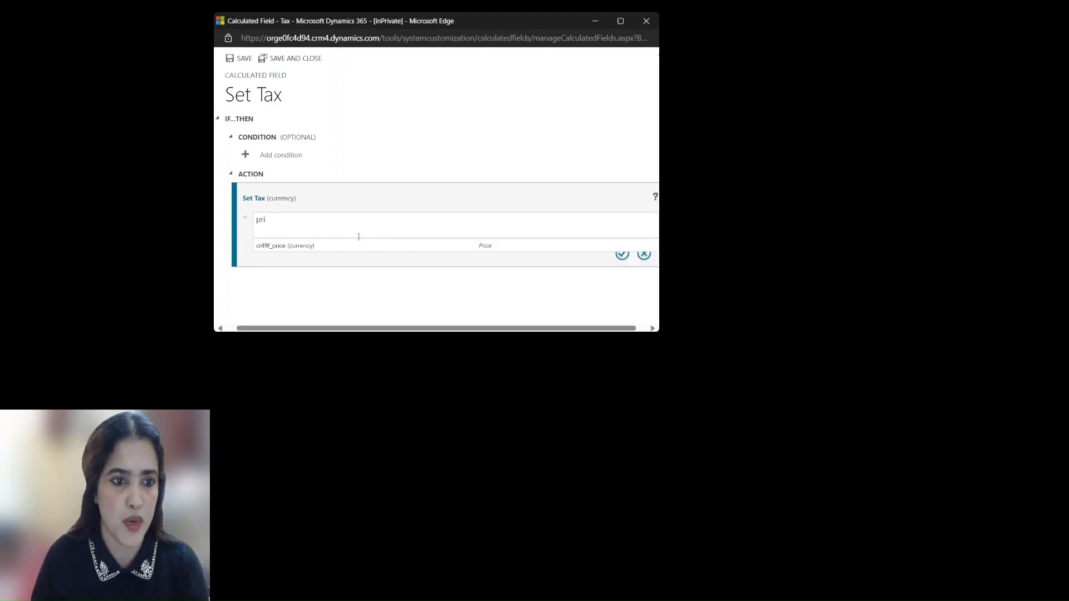
left_click(273, 246)
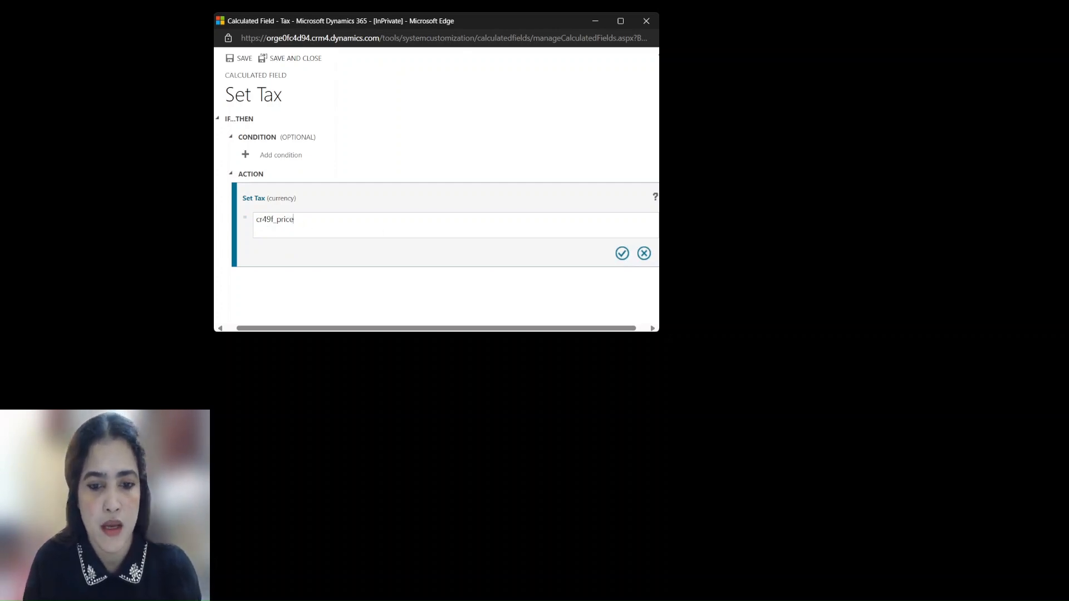
key("alt+Tab")
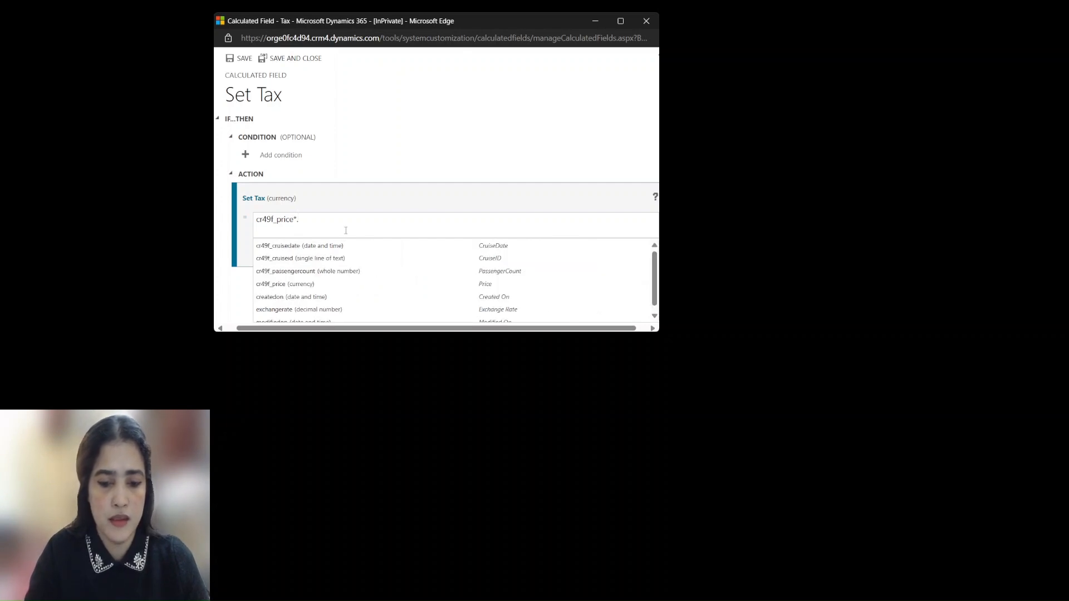
type("0")
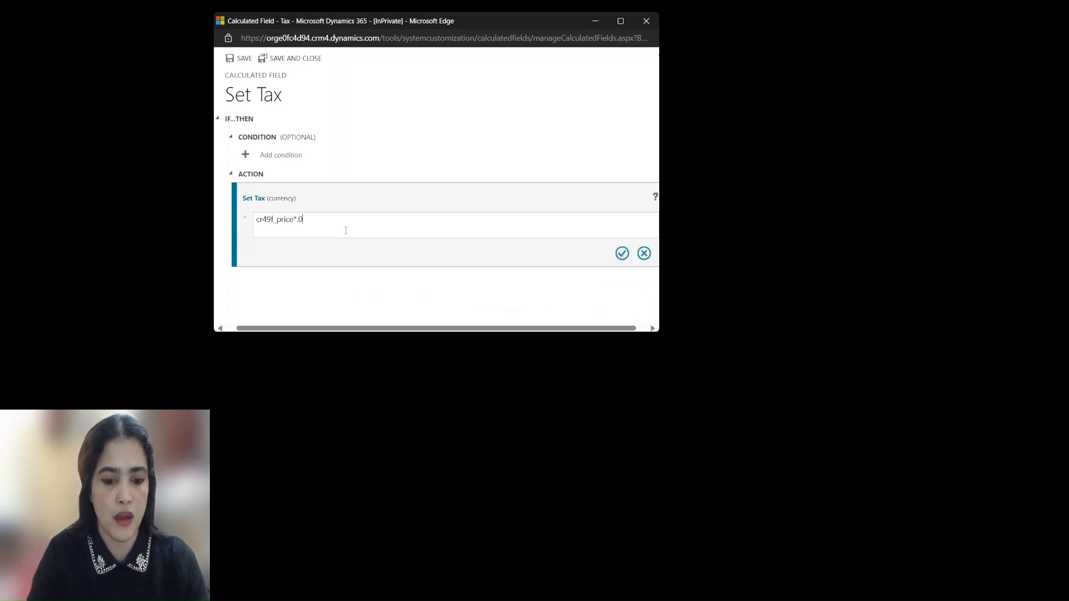
type("85")
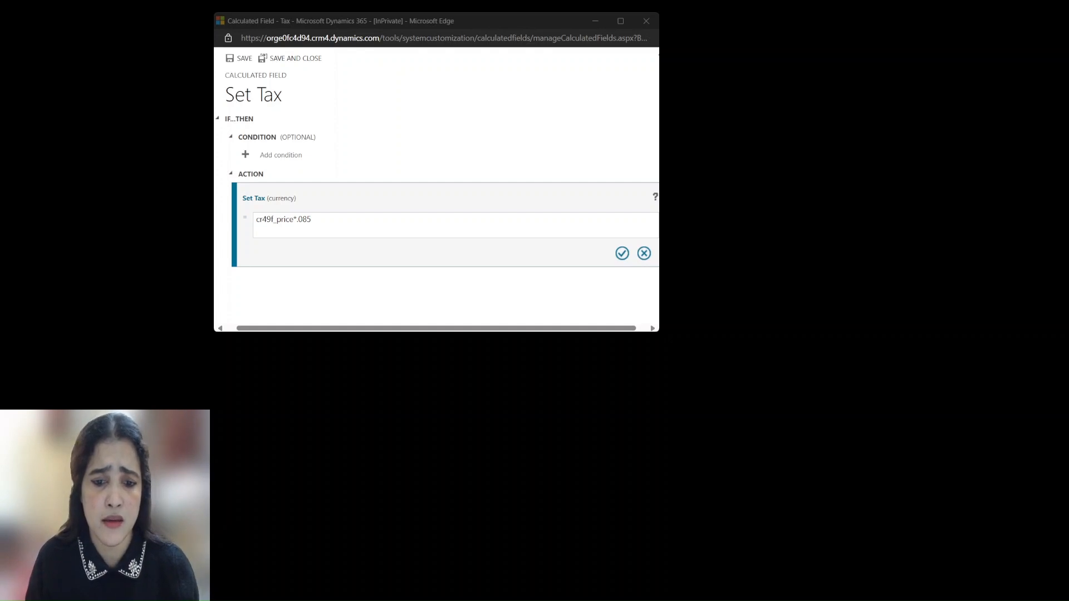
left_click(622, 253)
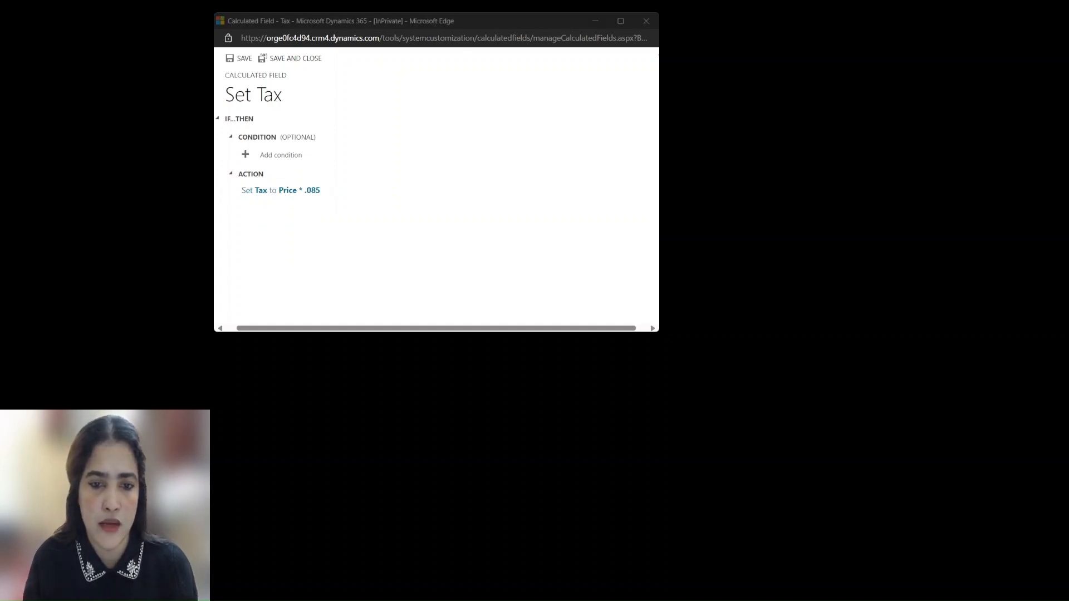
left_click(290, 59)
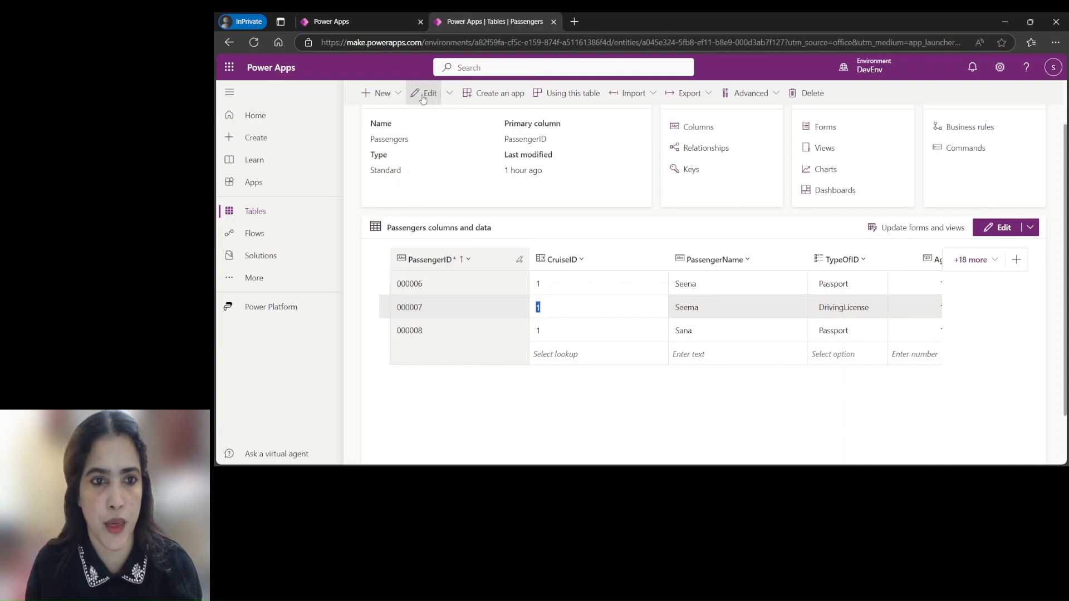
- Return to the tables list, open the Cruises table and start editing its row data
scroll(393, 111, "up", 1)
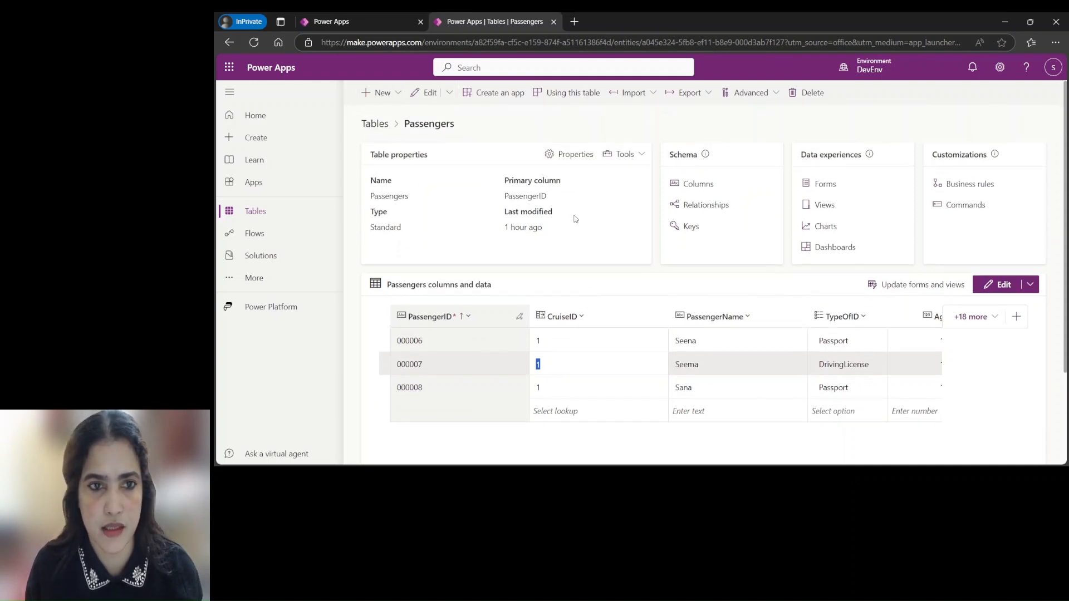
left_click(382, 124)
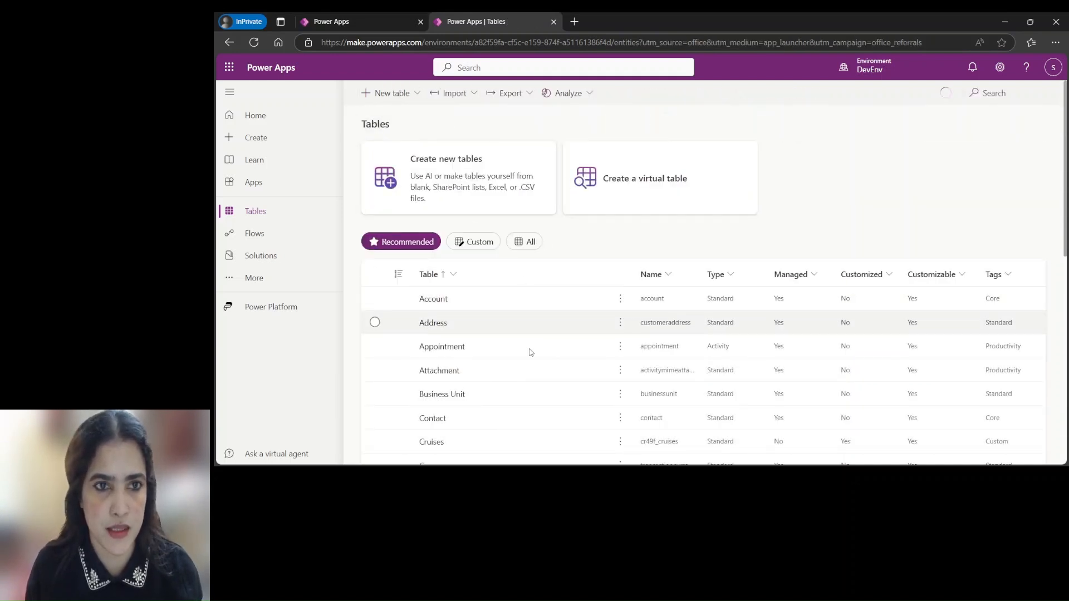
scroll(501, 348, "down", 5)
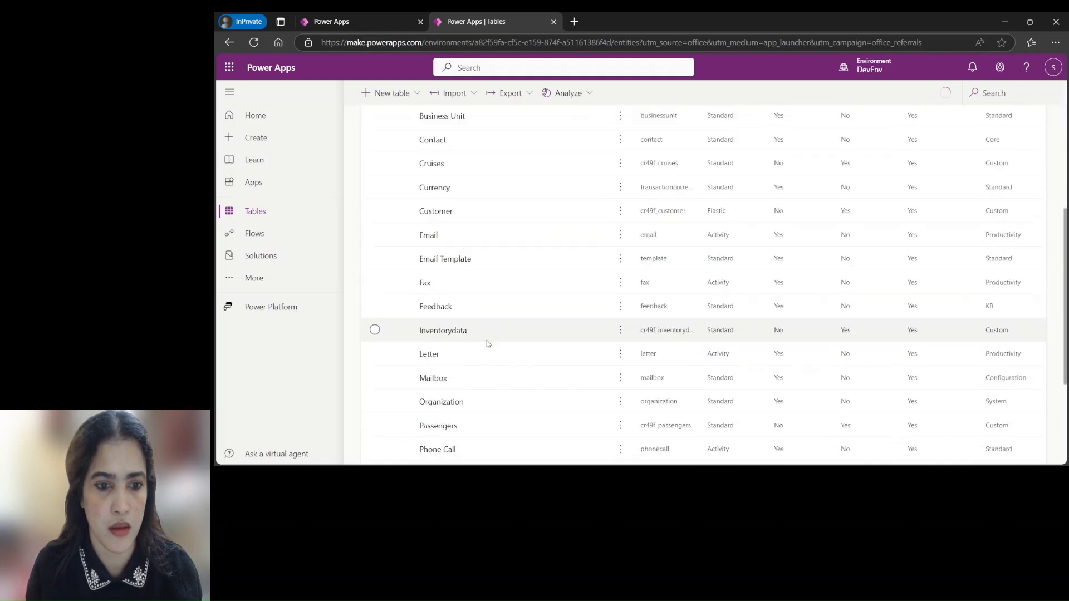
left_click(437, 164)
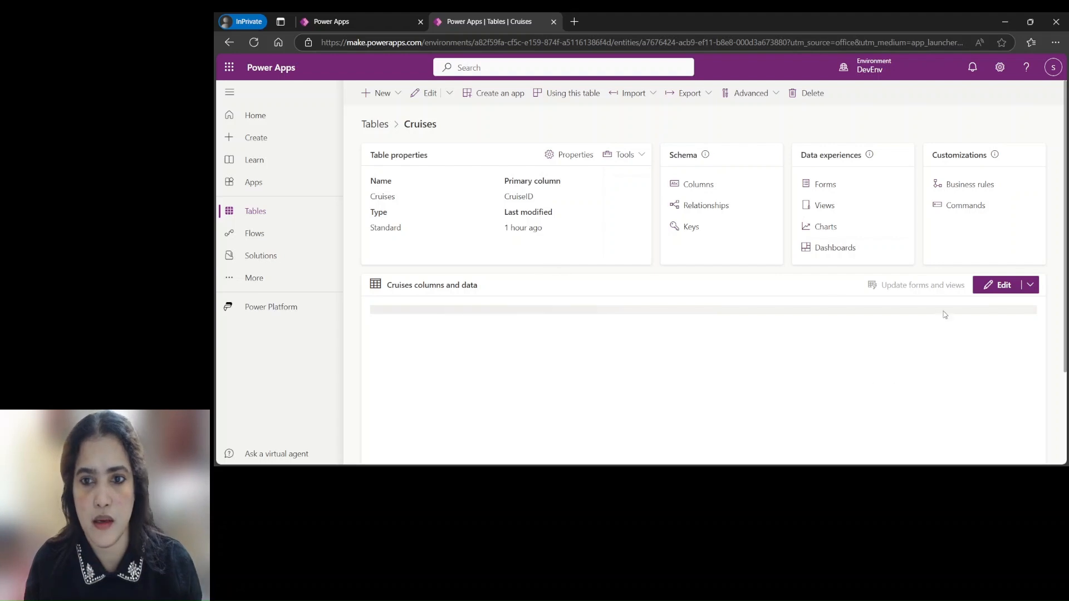
left_click(1000, 285)
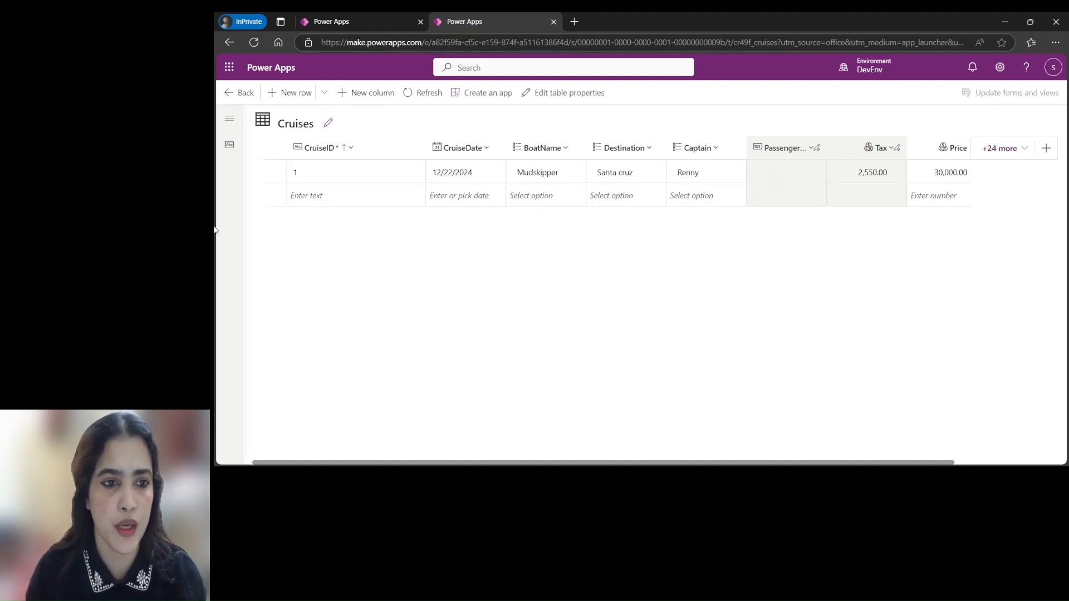
- Add a Cruises row with CruiseID 2 and CruiseDate 12/22/2024
left_click(335, 192)
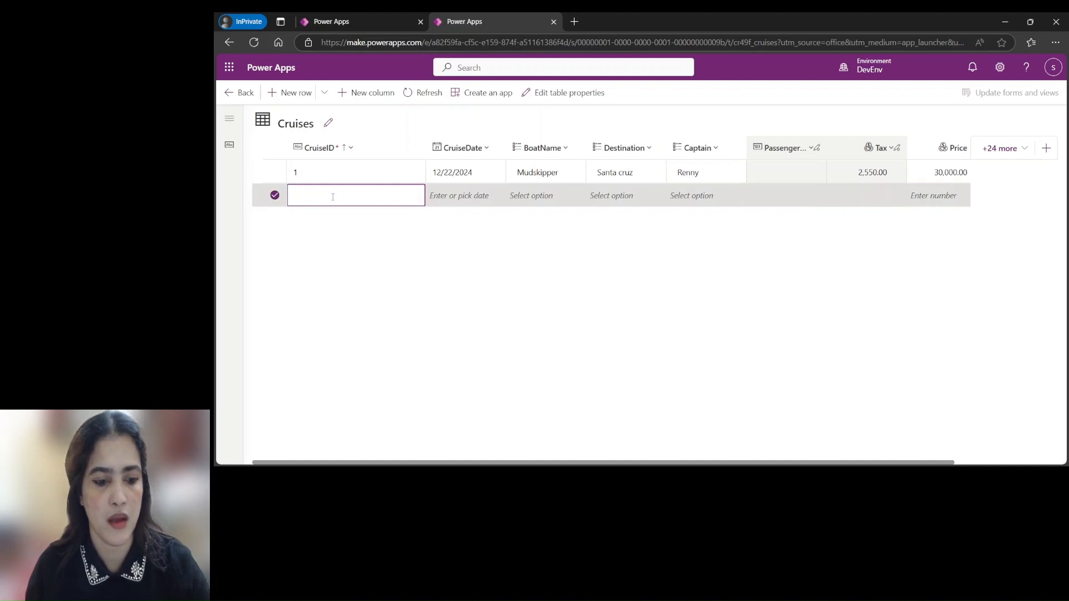
type("2")
left_click(471, 192)
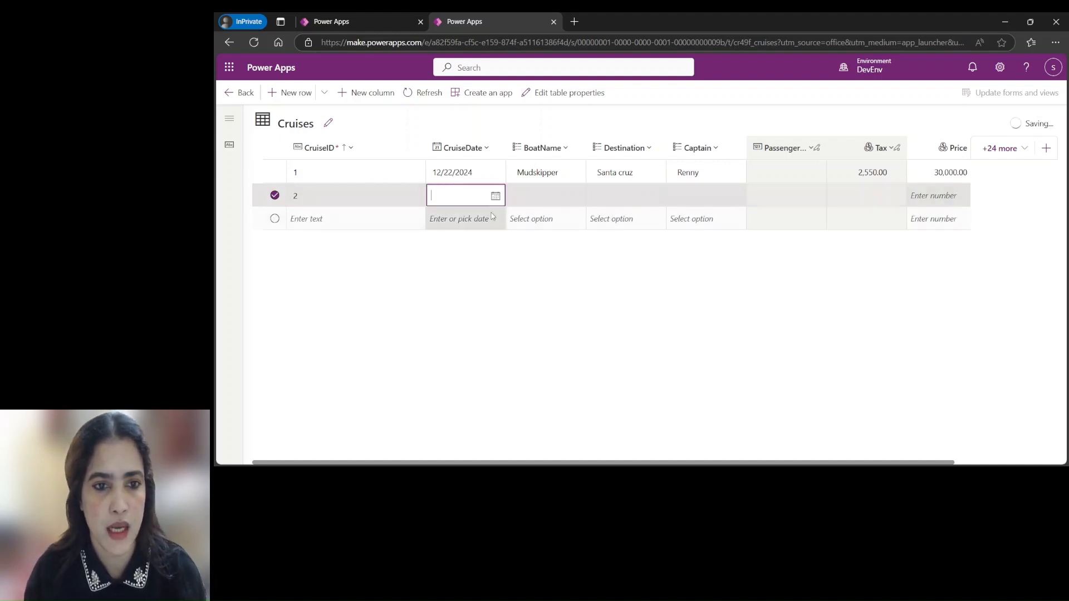
type("22")
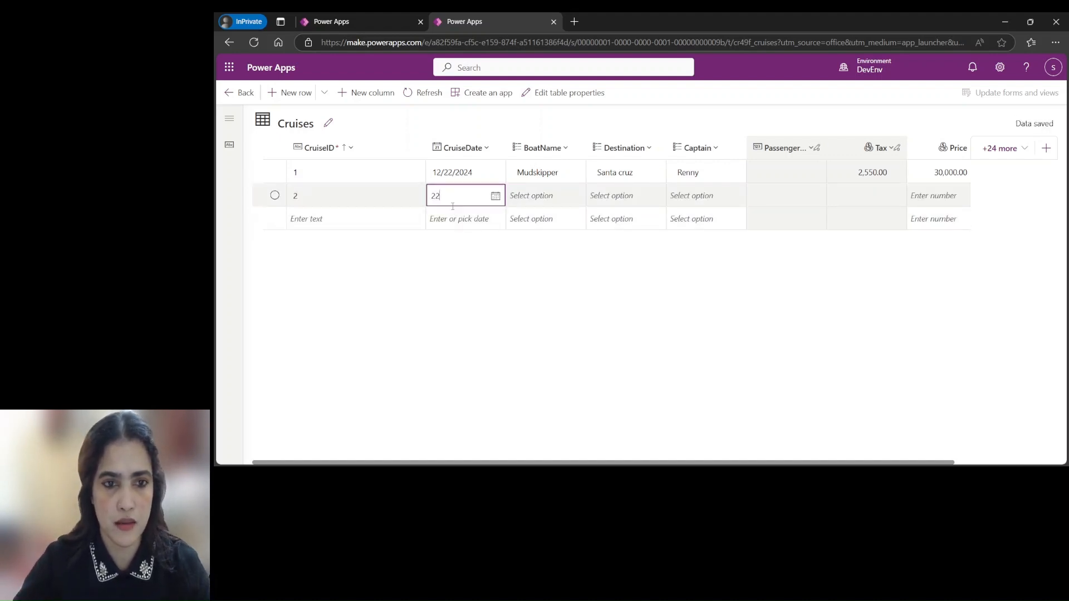
key("BackSpace")
key("BackSpace")
type("12")
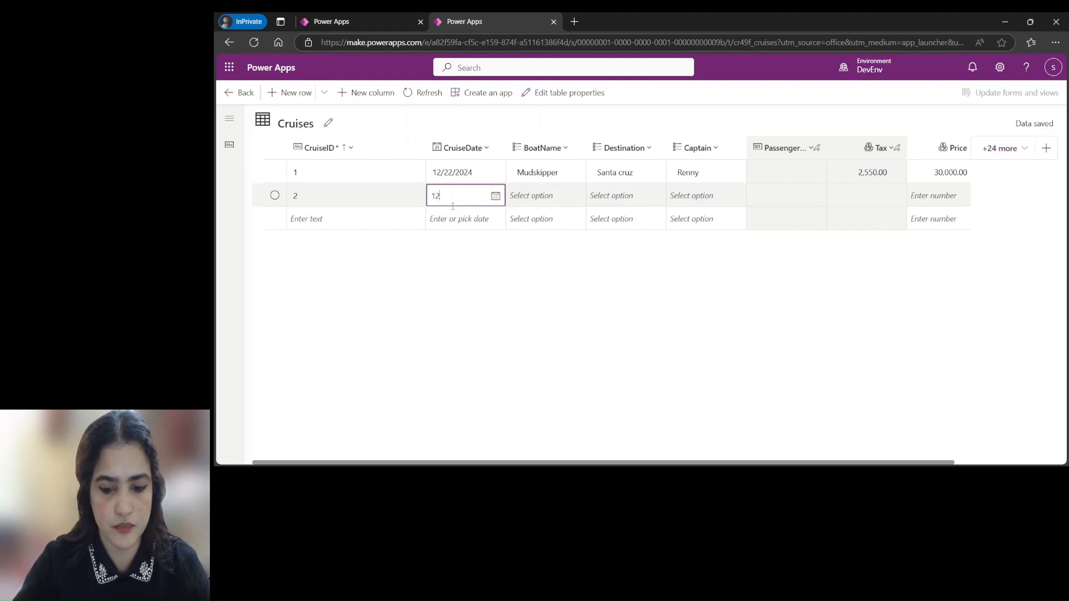
type("/22/2024")
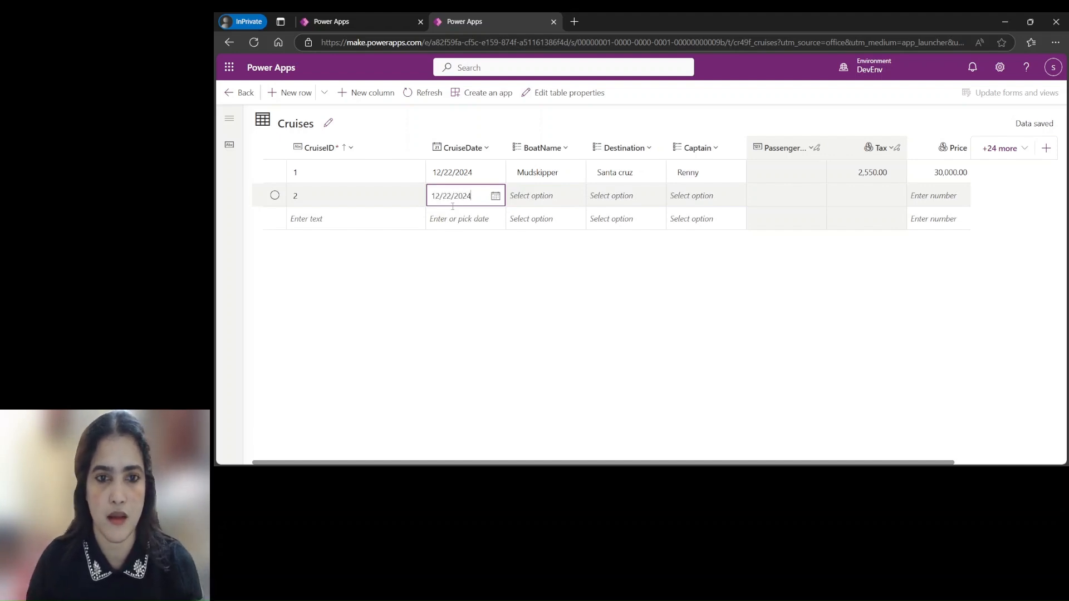
- For cruise 2, set BoatName to Sunshine and Destination to Santa rosa, and choose the second listed captain
left_click(551, 194)
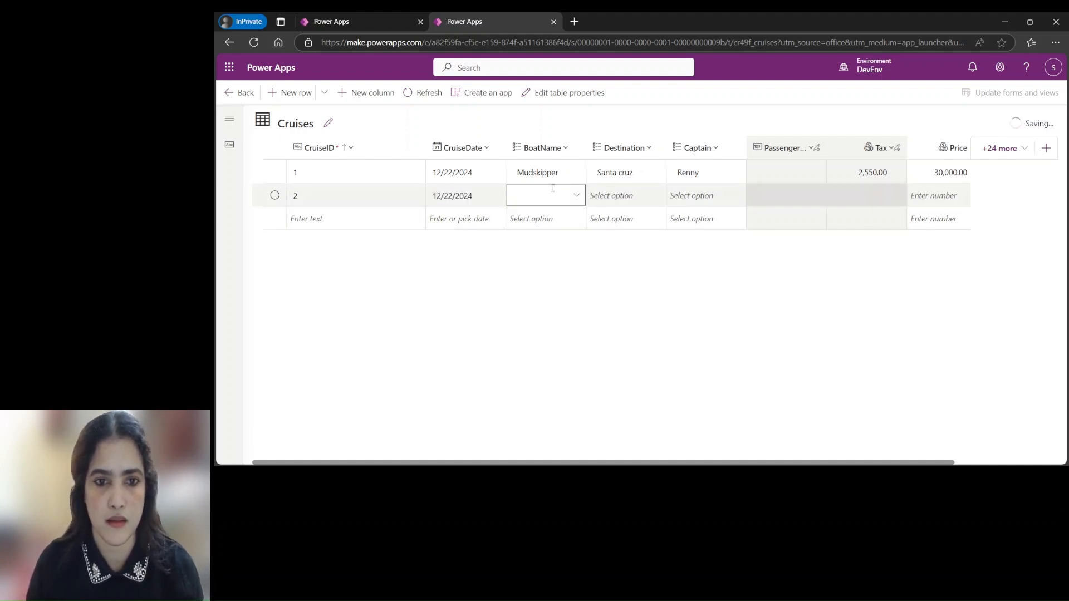
left_click(553, 192)
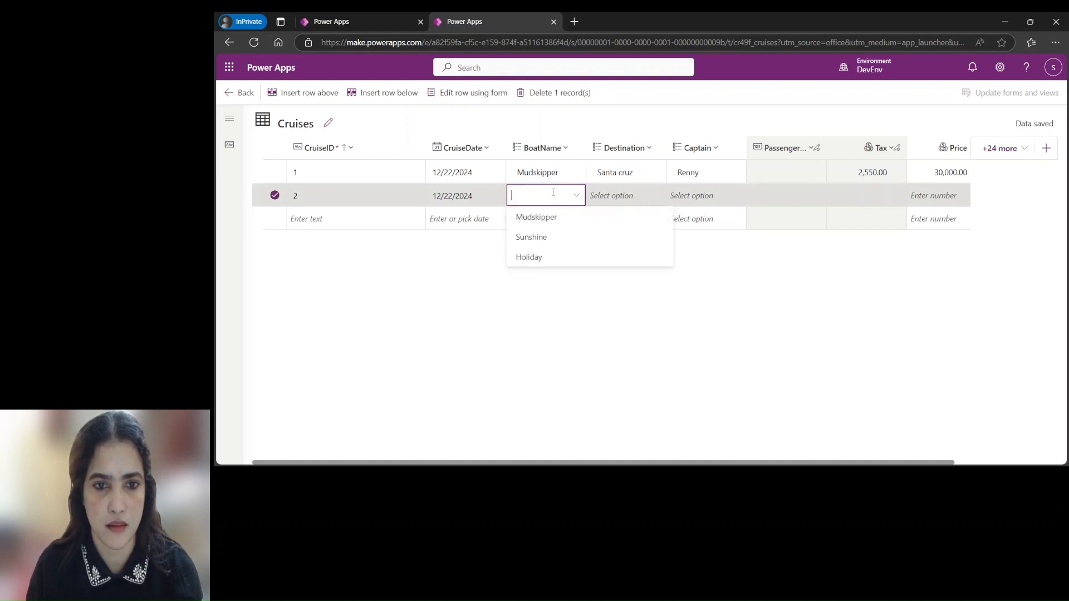
left_click(529, 236)
left_click(632, 200)
left_click(631, 197)
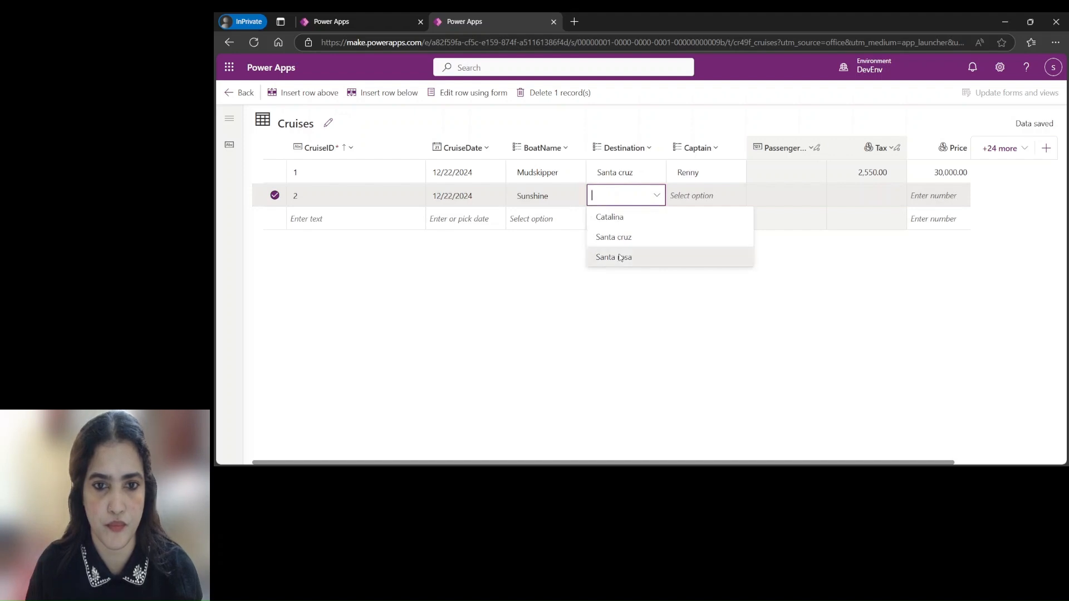
left_click(618, 256)
left_click(707, 195)
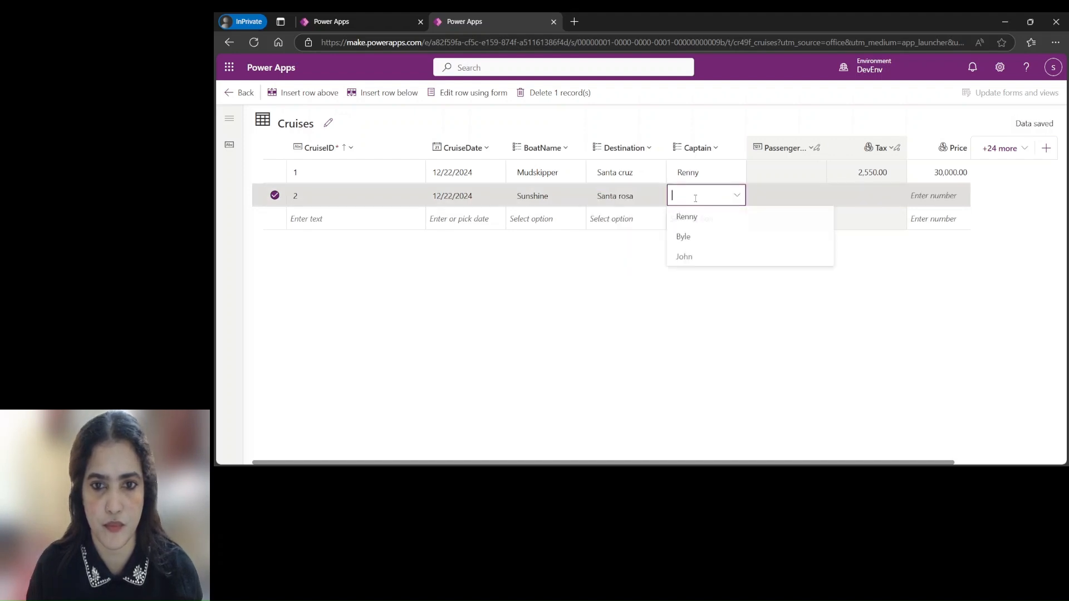
left_click(691, 237)
- Set the Price of cruise 2 to 40000 and commit the value
left_click(824, 199)
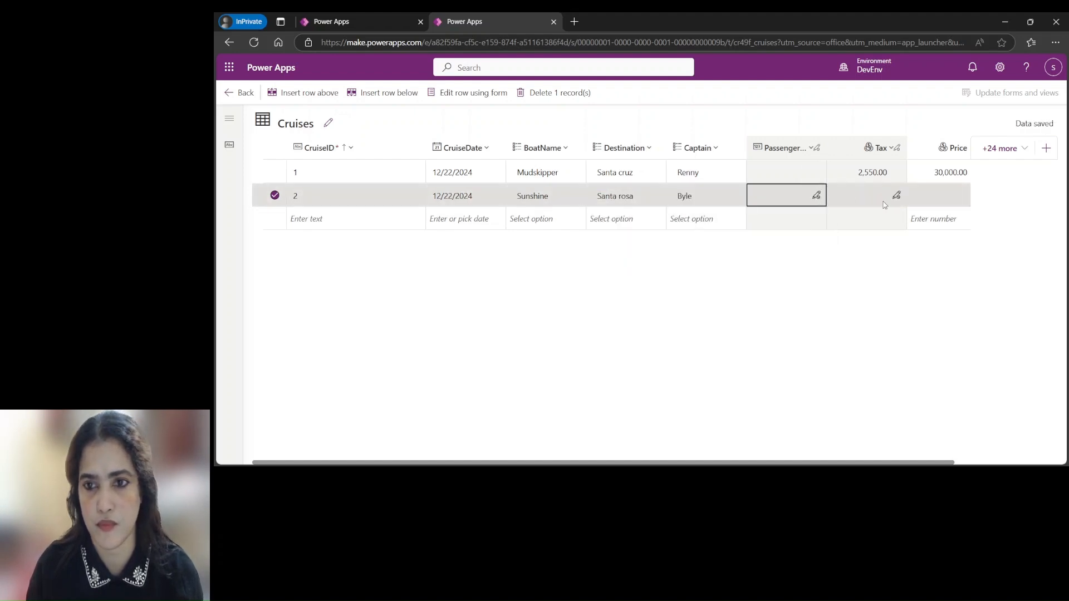
left_click(884, 202)
left_click(938, 199)
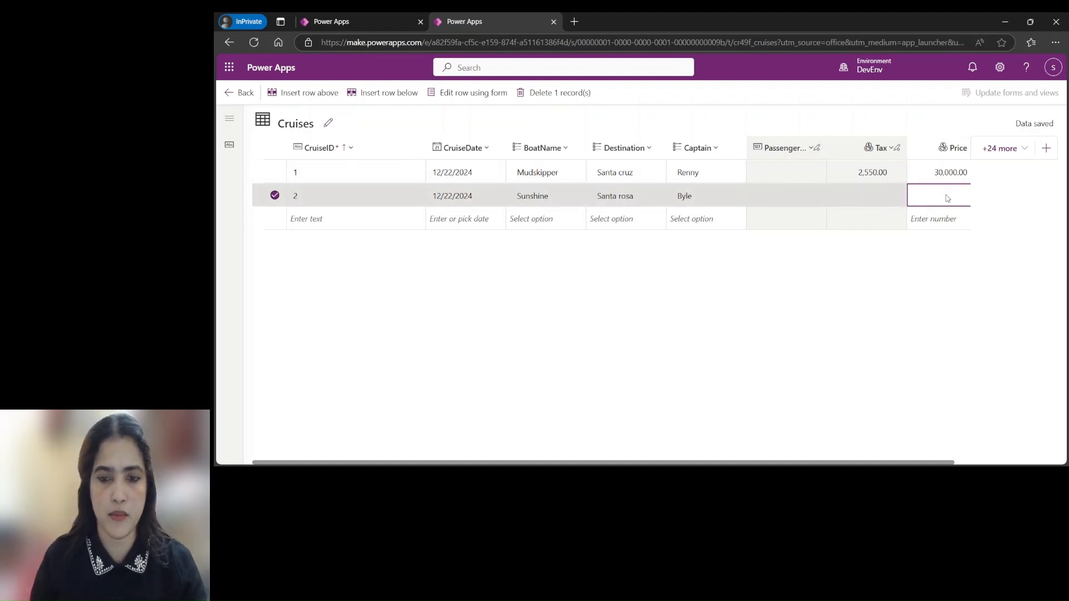
type("400000")
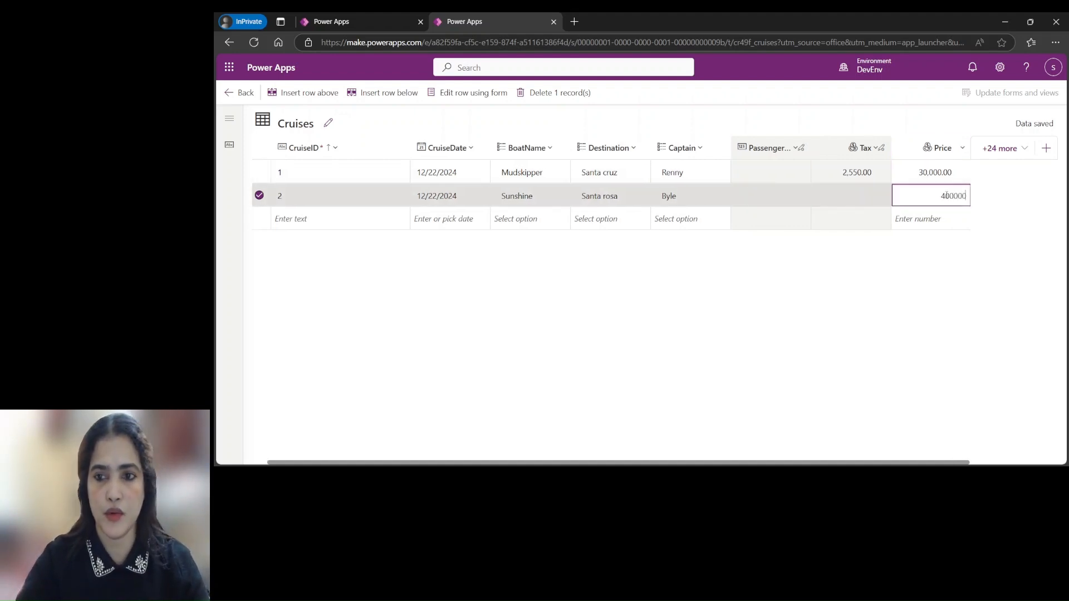
key("BackSpace")
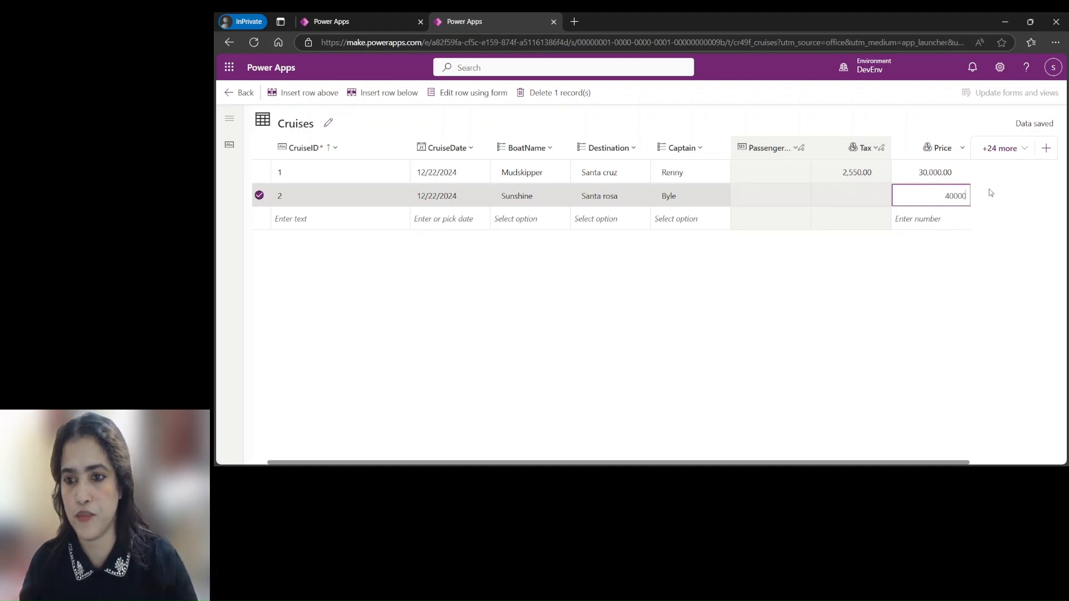
left_click(948, 330)
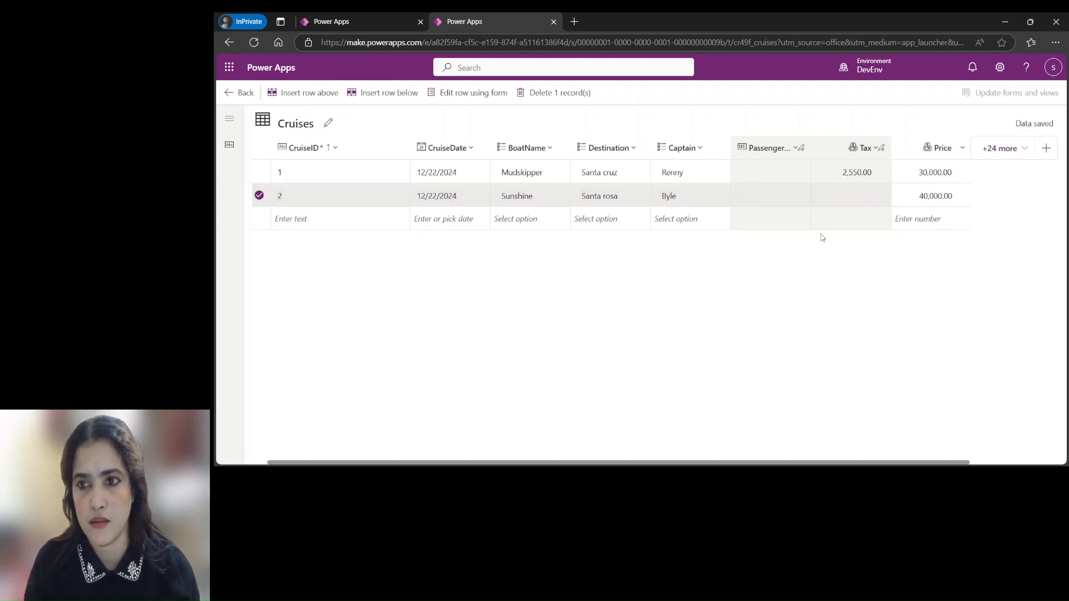
left_click(840, 203)
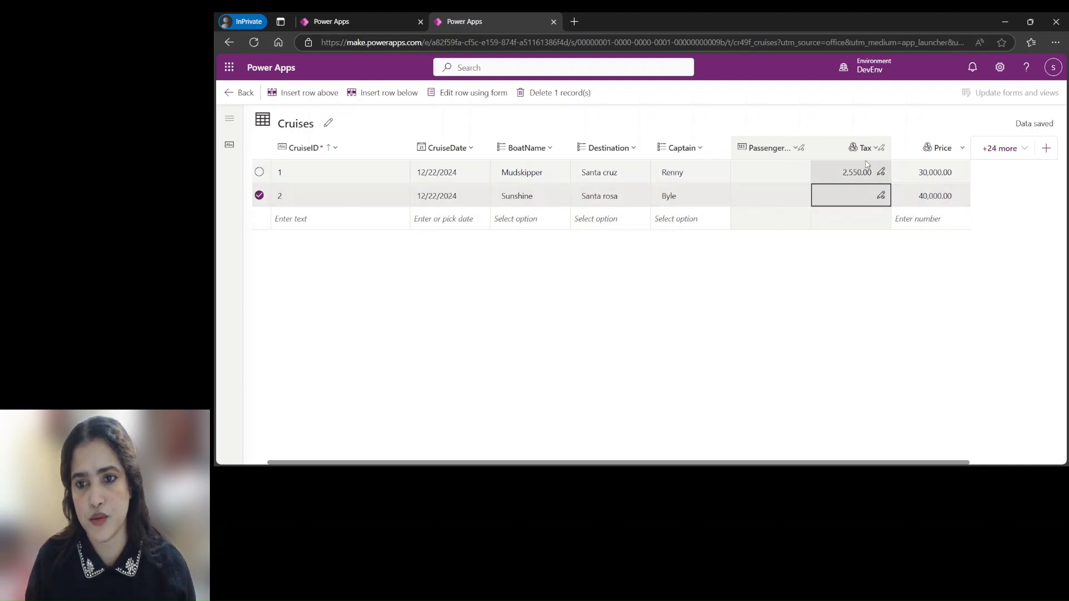
left_click(920, 220)
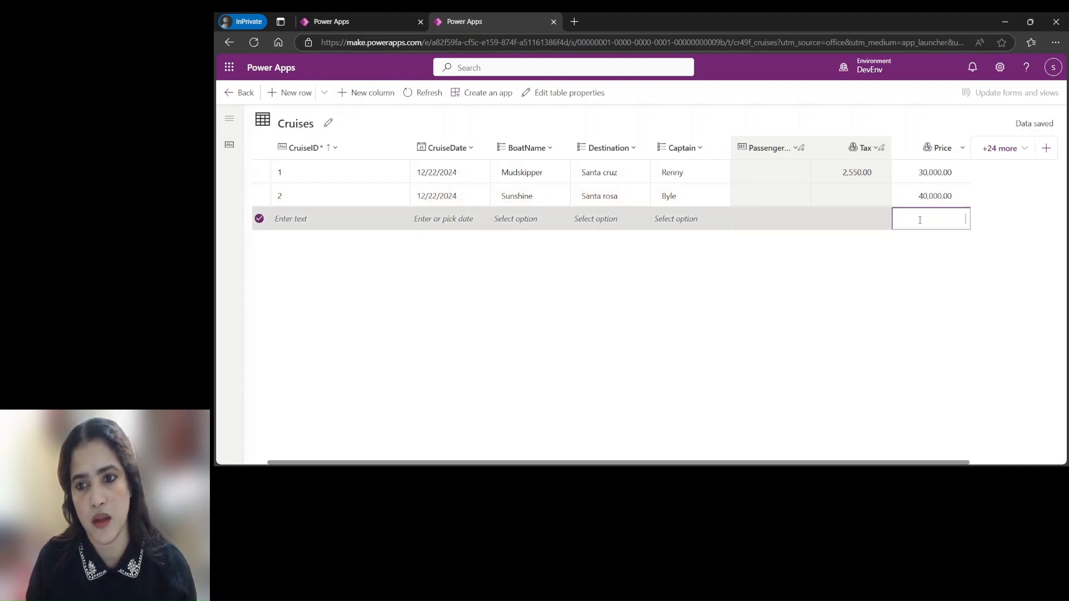
left_click(750, 321)
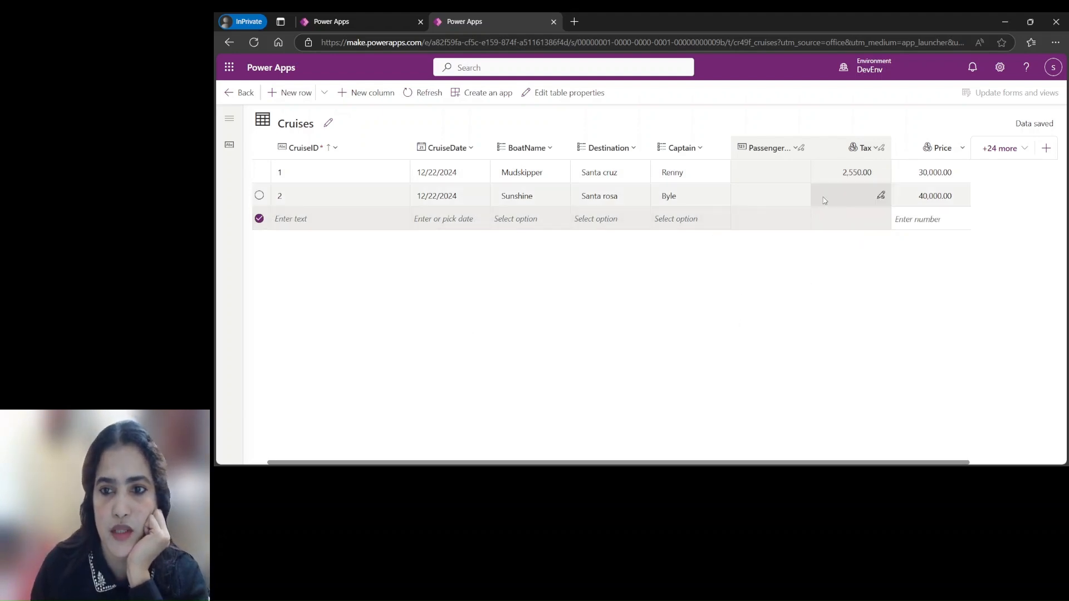
left_click(340, 217)
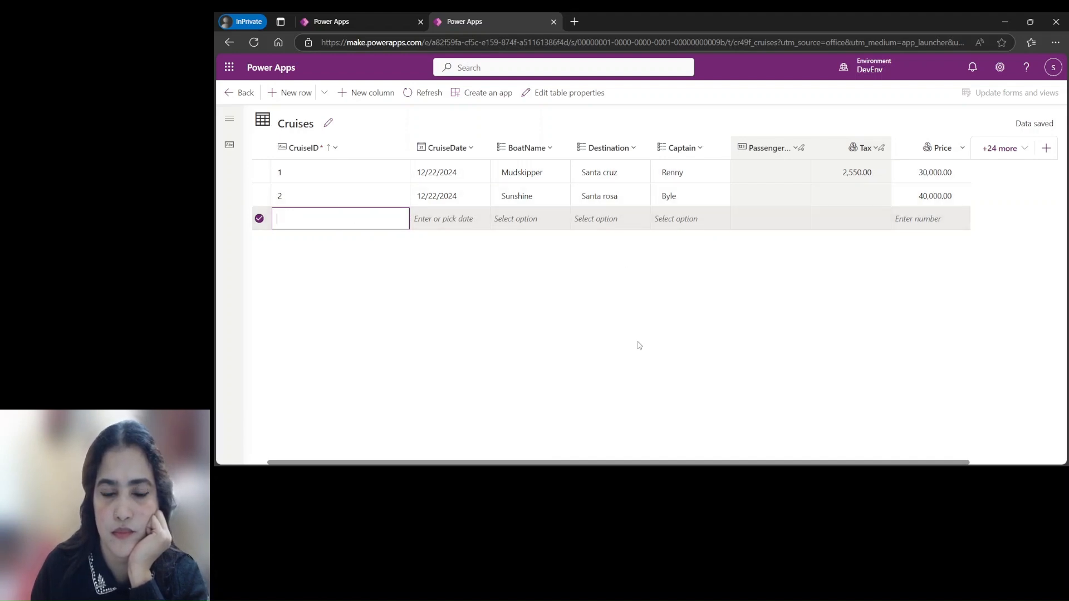
left_click(919, 219)
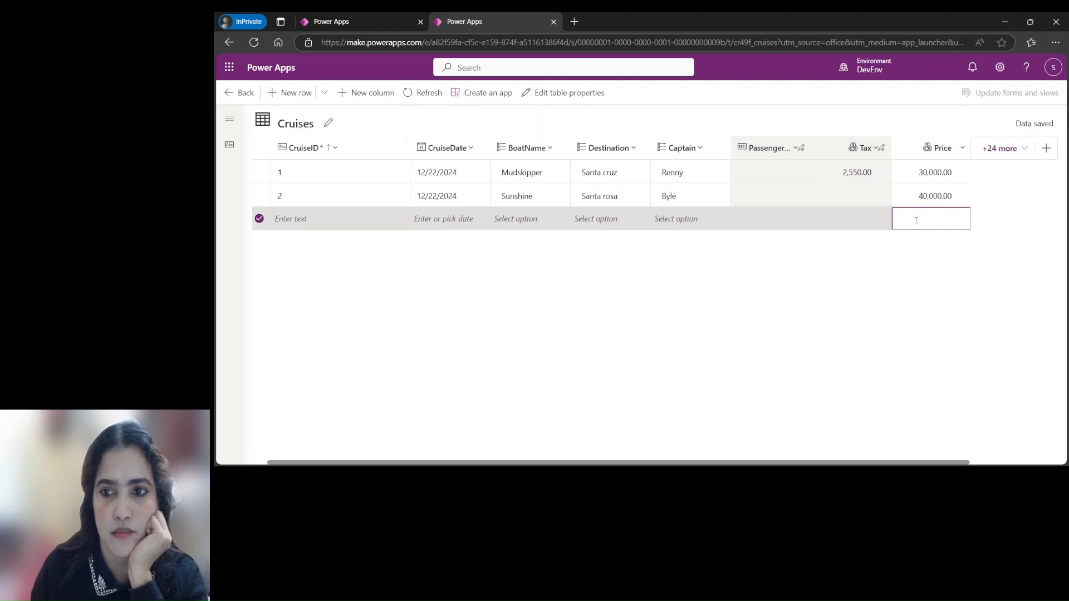
left_click(885, 205)
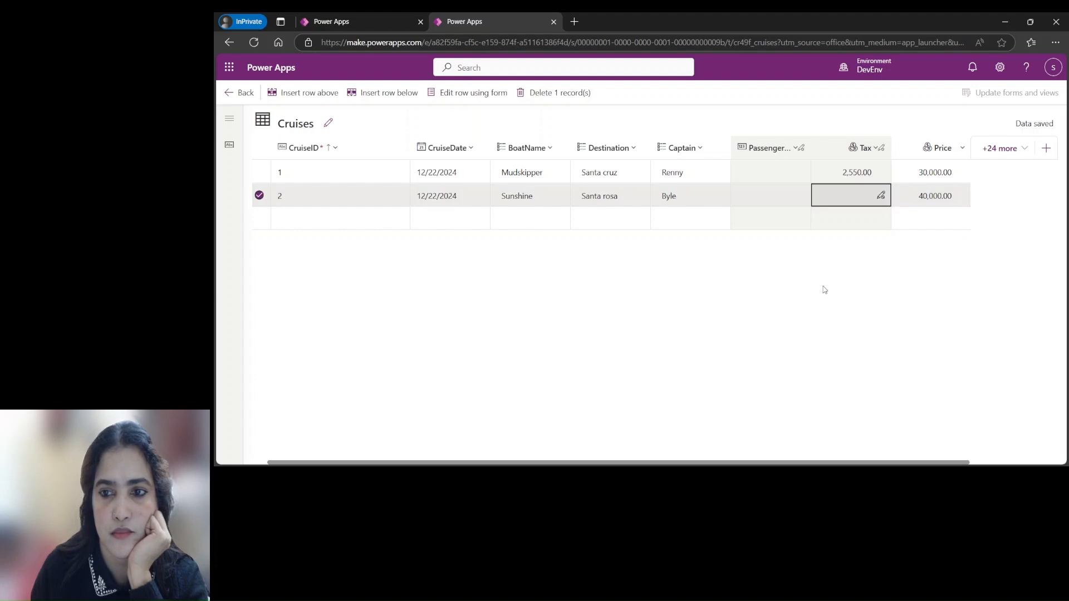
- Enter a Price of 30000 in the blank row below cruise 2 and commit it
left_click(947, 223)
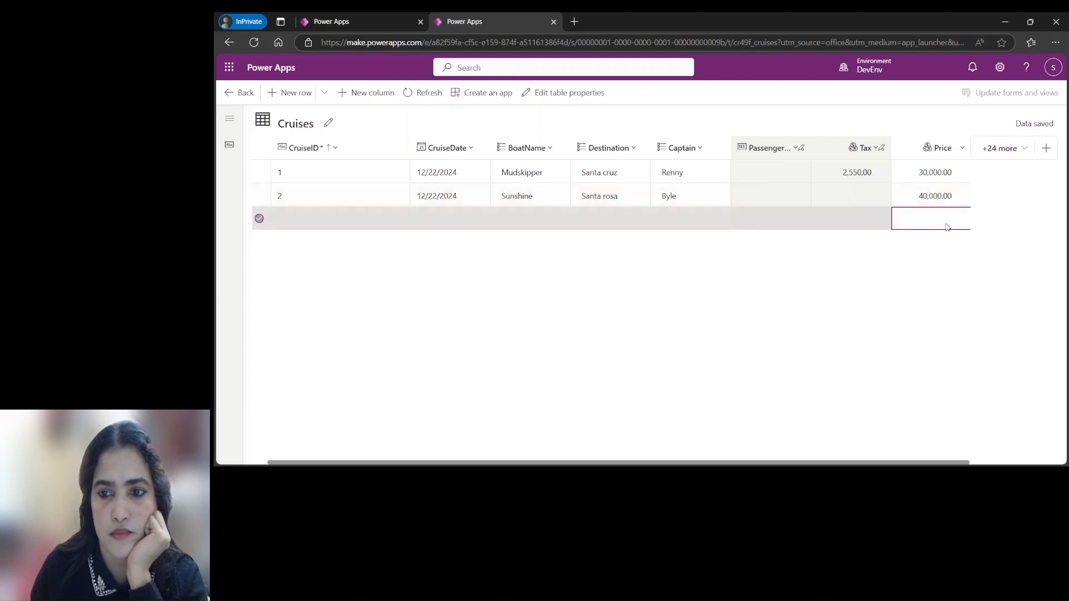
type("3")
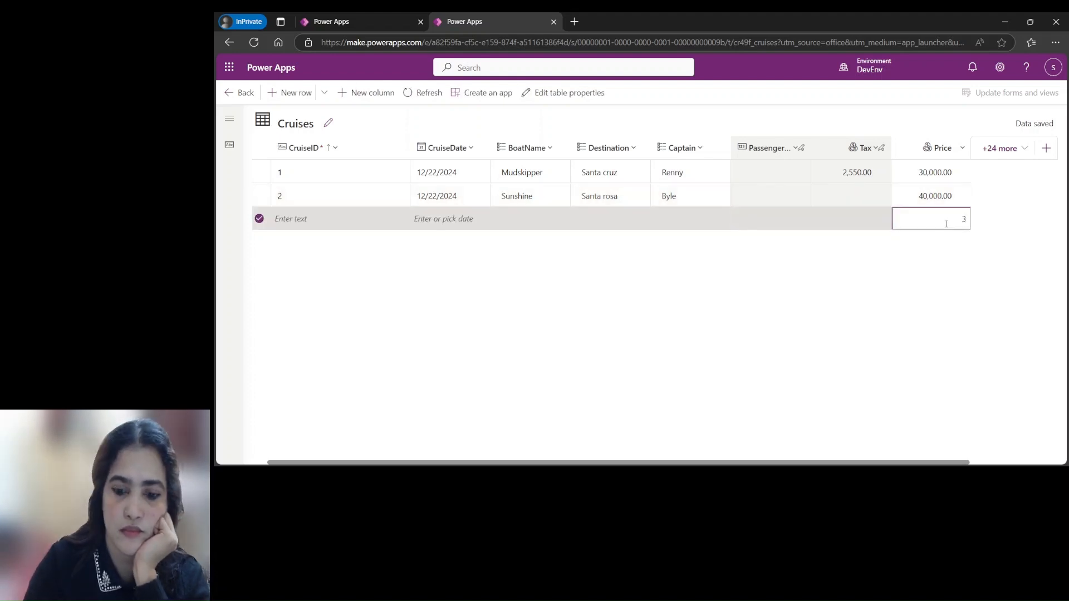
type("0000")
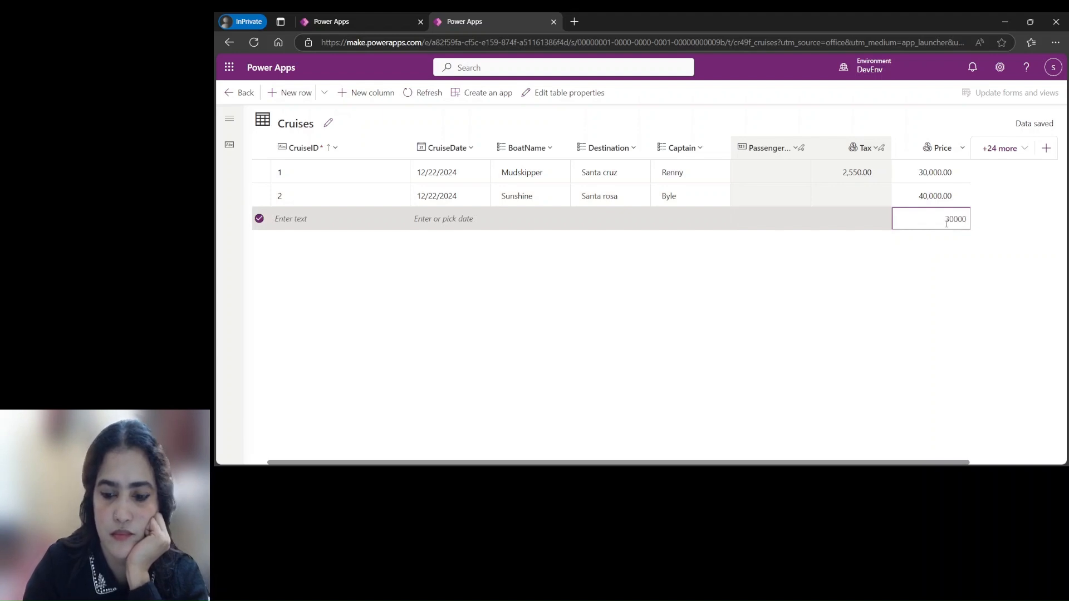
key("Return")
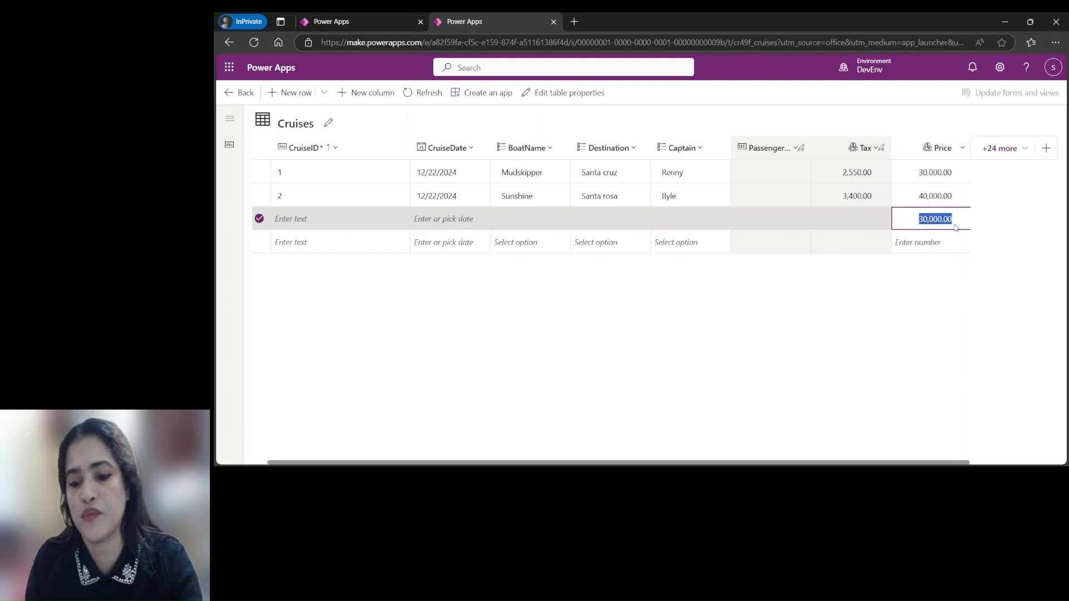
- Clear the Price from the unfinished row below cruise 2
type("300")
key("BackSpace")
key("BackSpace")
key("BackSpace")
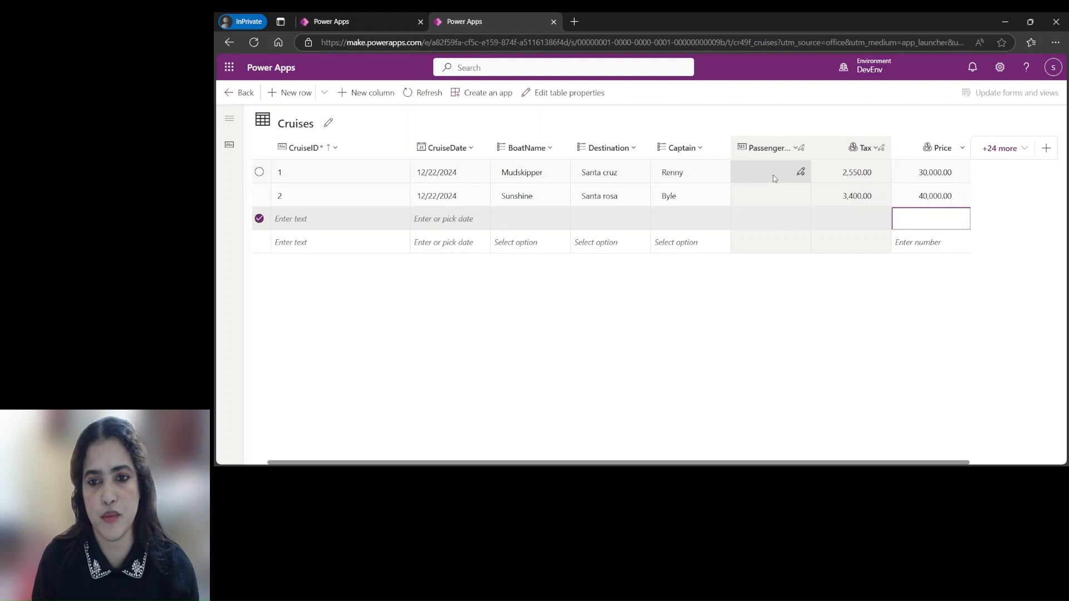
left_click(797, 341)
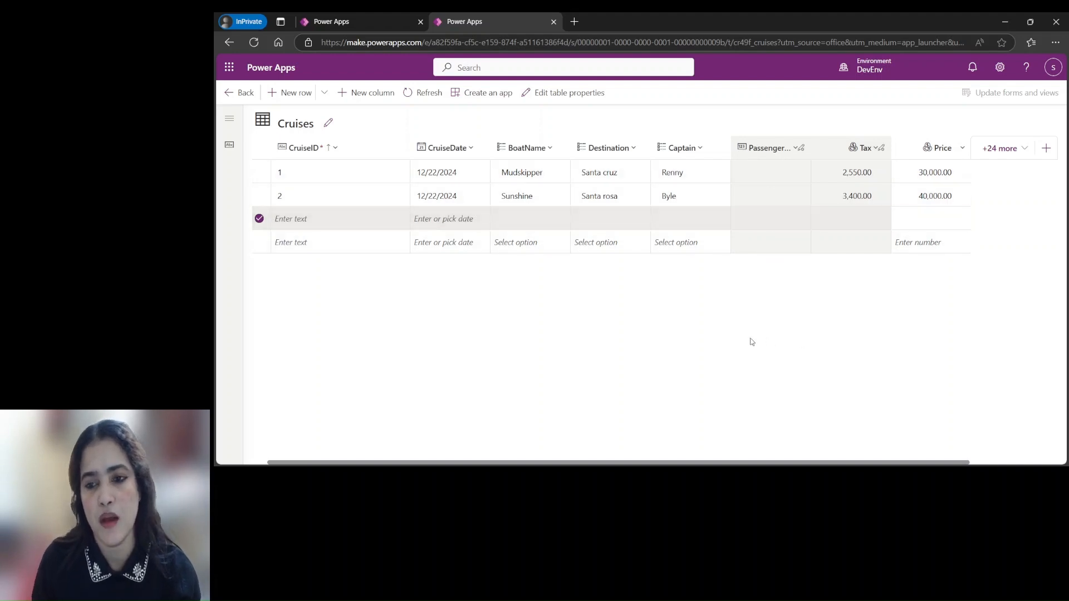